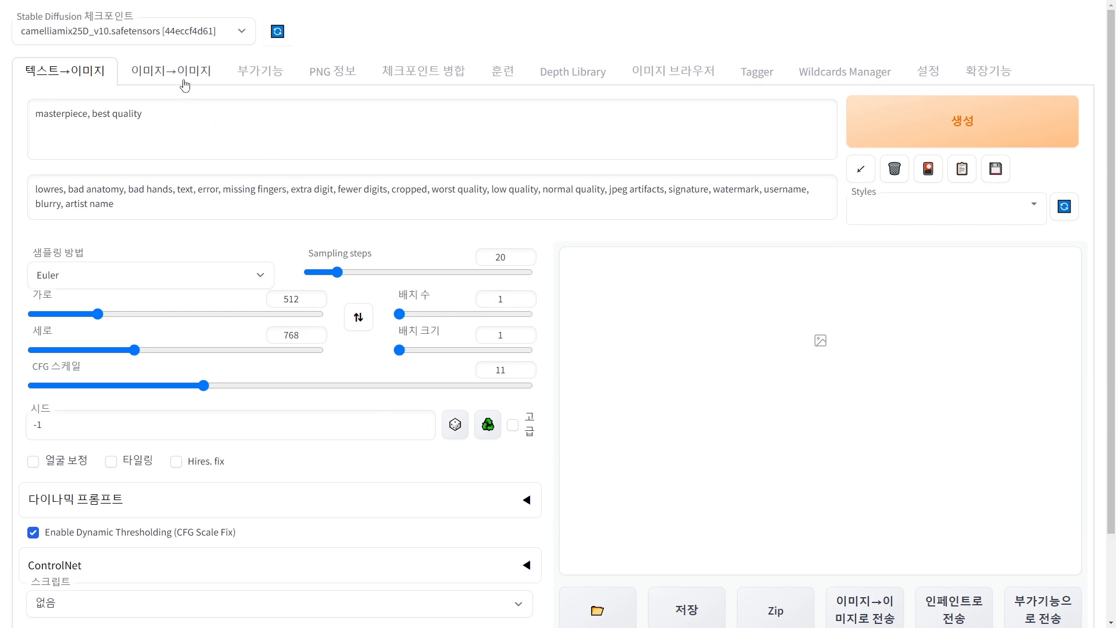
Look over the installed extensions and the list of available checkpoint models
{"action": "left_click", "coordinate": [163, 82]}
{"action": "left_click", "coordinate": [104, 80]}
{"action": "left_click", "coordinate": [975, 78]}
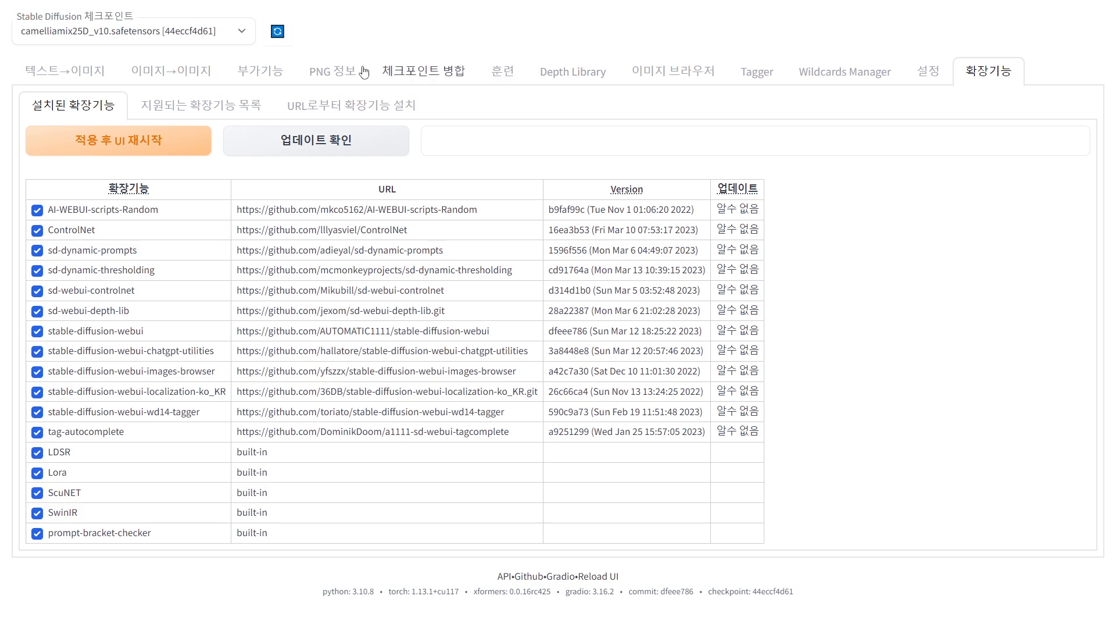
{"action": "left_click", "coordinate": [98, 75]}
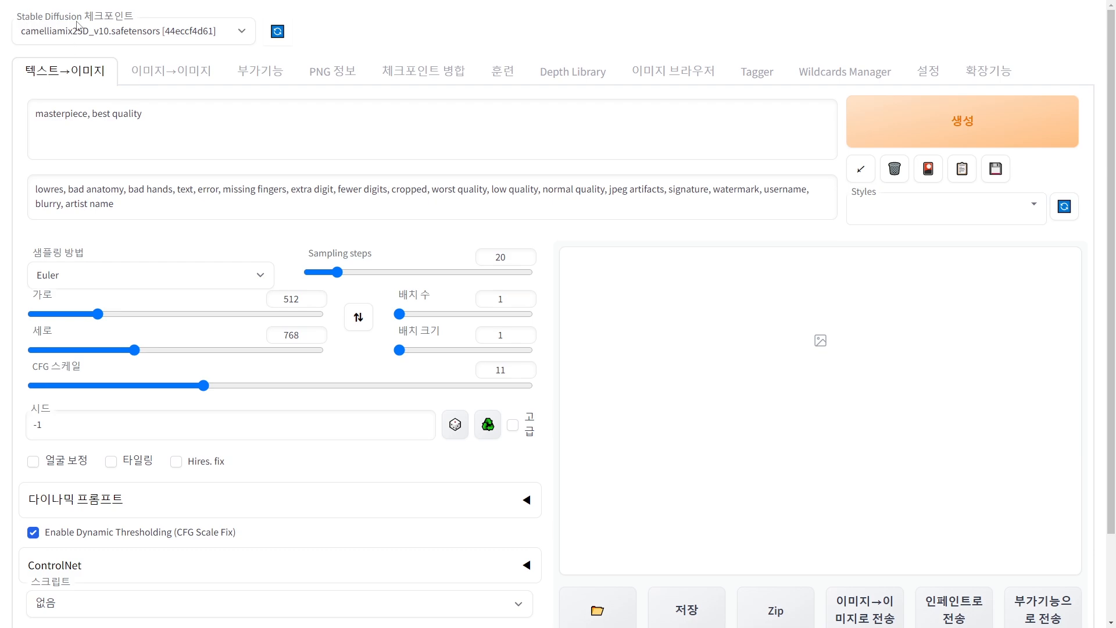
{"action": "left_click", "coordinate": [150, 28]}
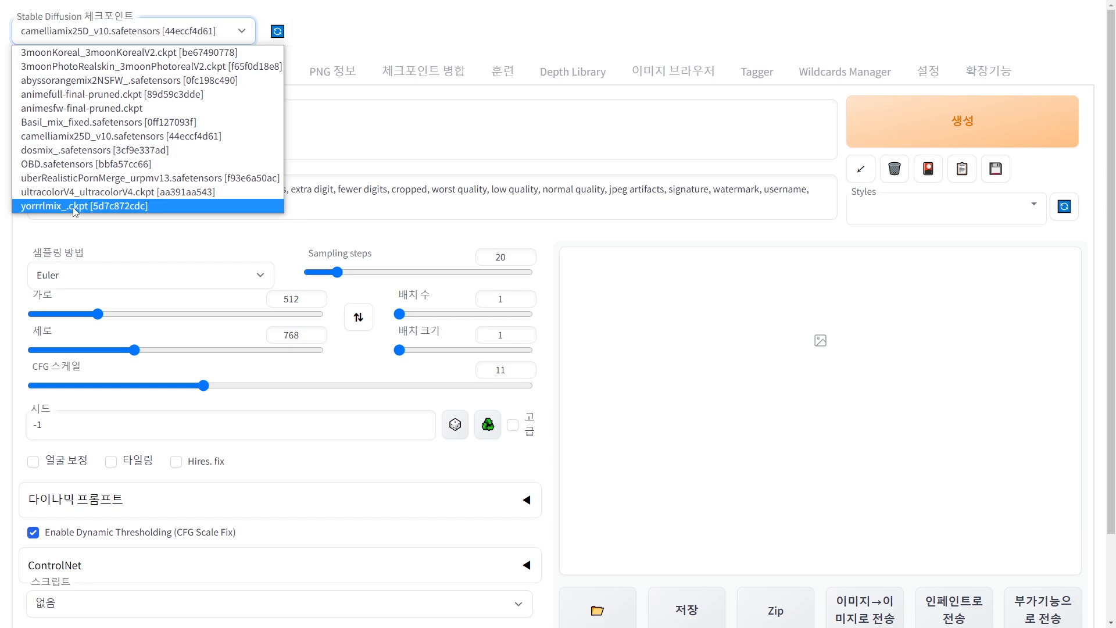
{"action": "left_click", "coordinate": [5, 118]}
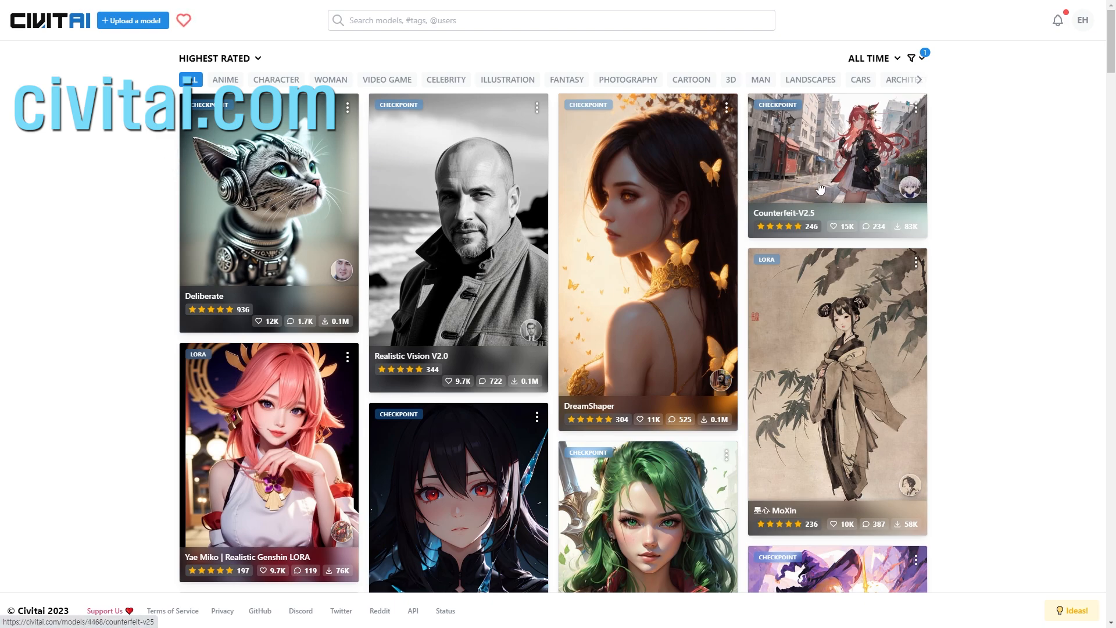
On Civitai, filter the highest-rated model gallery by the Checkpoint model type
{"action": "scroll", "coordinate": [633, 293], "scroll_direction": "down", "scroll_amount": 5}
{"action": "scroll", "coordinate": [631, 288], "scroll_direction": "down", "scroll_amount": 2}
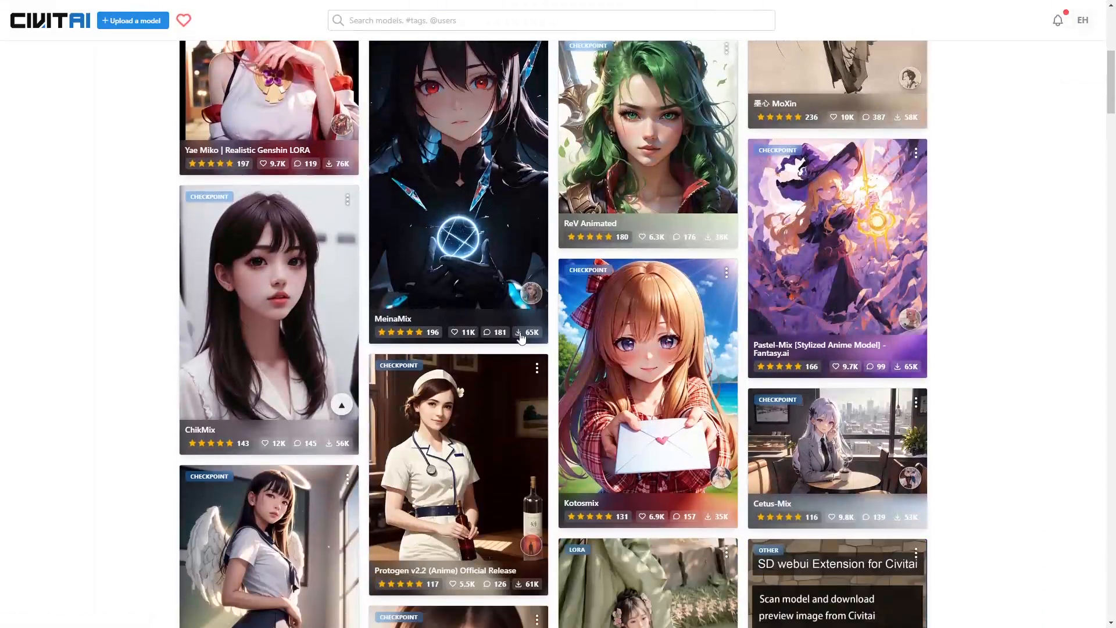
{"action": "scroll", "coordinate": [574, 307], "scroll_direction": "up", "scroll_amount": 4}
{"action": "scroll", "coordinate": [574, 307], "scroll_direction": "up", "scroll_amount": 3}
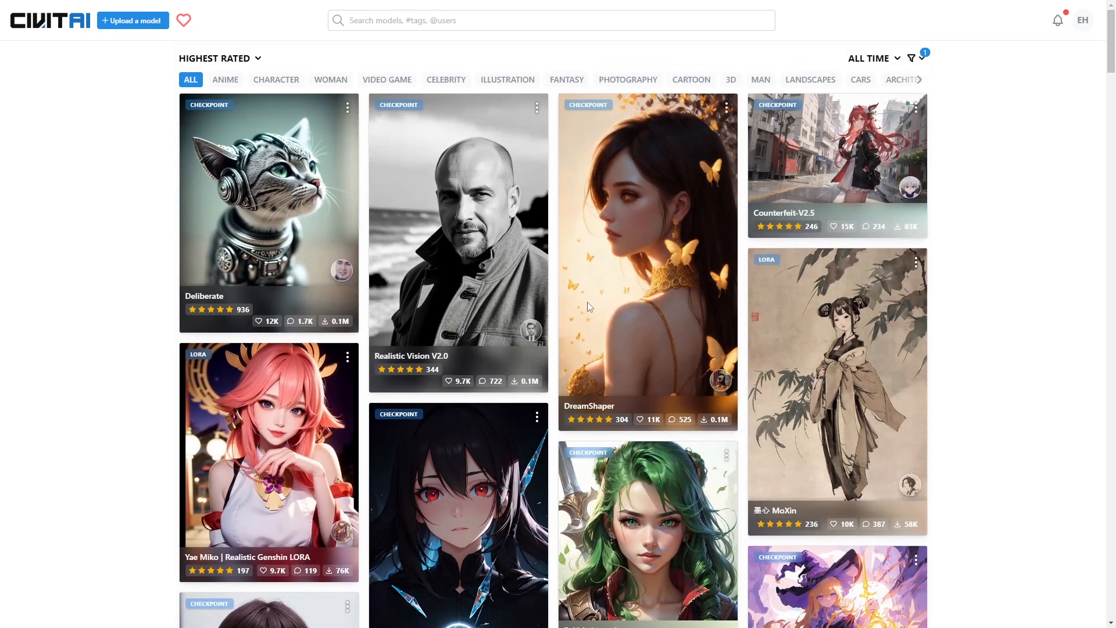
{"action": "left_click", "coordinate": [922, 62]}
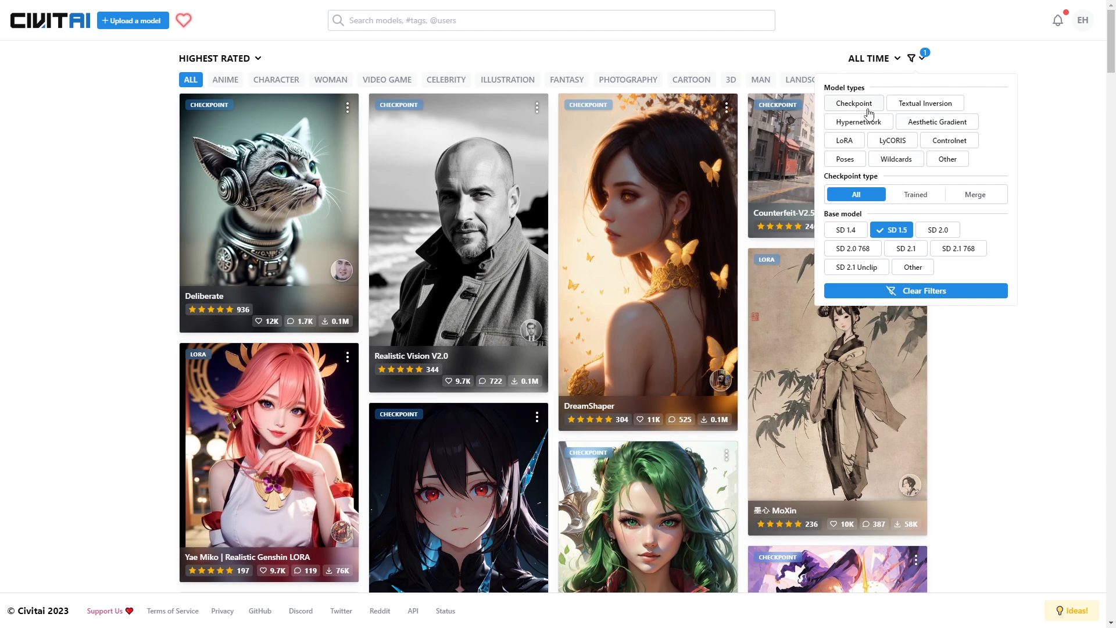
{"action": "left_click", "coordinate": [842, 107]}
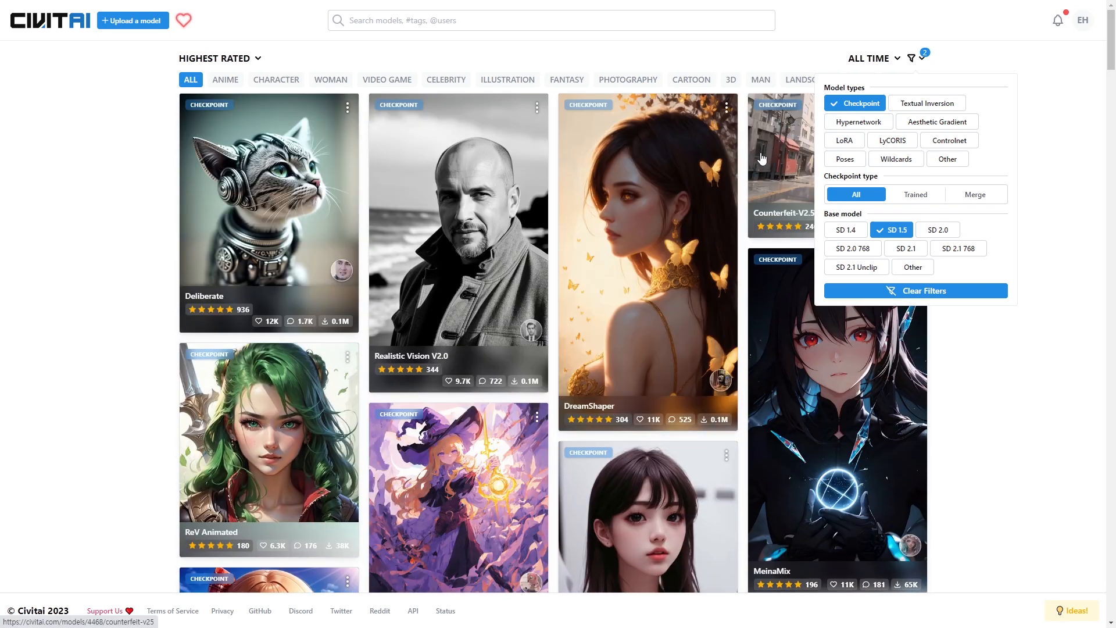
{"action": "left_click", "coordinate": [159, 264]}
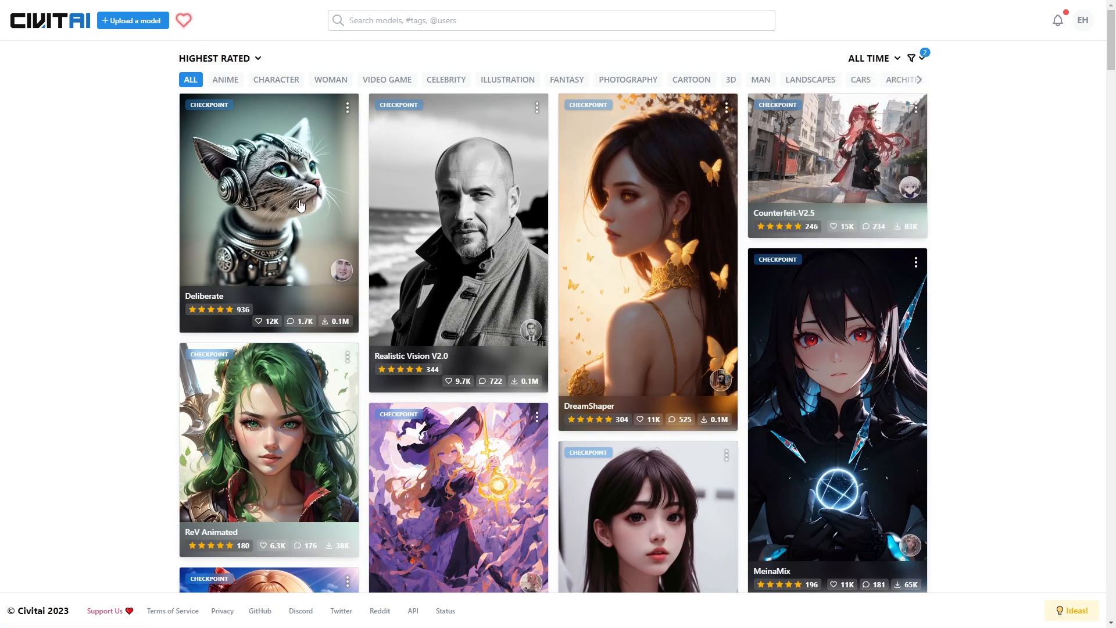
Browse the filtered checkpoint models and open the page of the RPG model
{"action": "scroll", "coordinate": [739, 391], "scroll_direction": "down", "scroll_amount": 2}
{"action": "scroll", "coordinate": [740, 391], "scroll_direction": "down", "scroll_amount": 4}
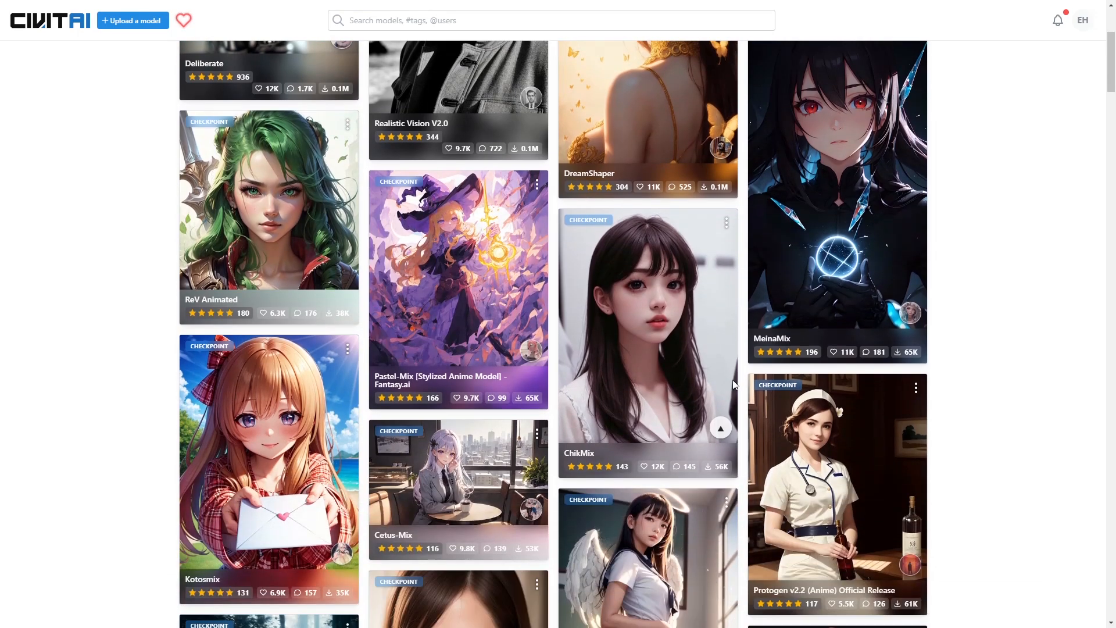
{"action": "scroll", "coordinate": [566, 367], "scroll_direction": "down", "scroll_amount": 1}
{"action": "scroll", "coordinate": [566, 362], "scroll_direction": "up", "scroll_amount": 6}
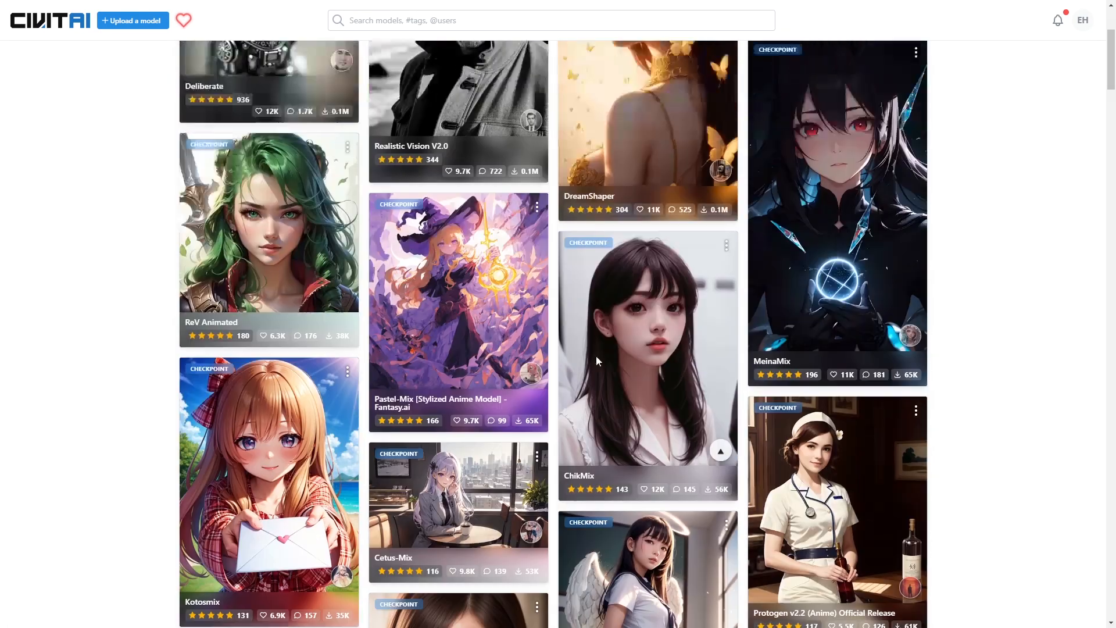
{"action": "scroll", "coordinate": [512, 258], "scroll_direction": "down", "scroll_amount": 3}
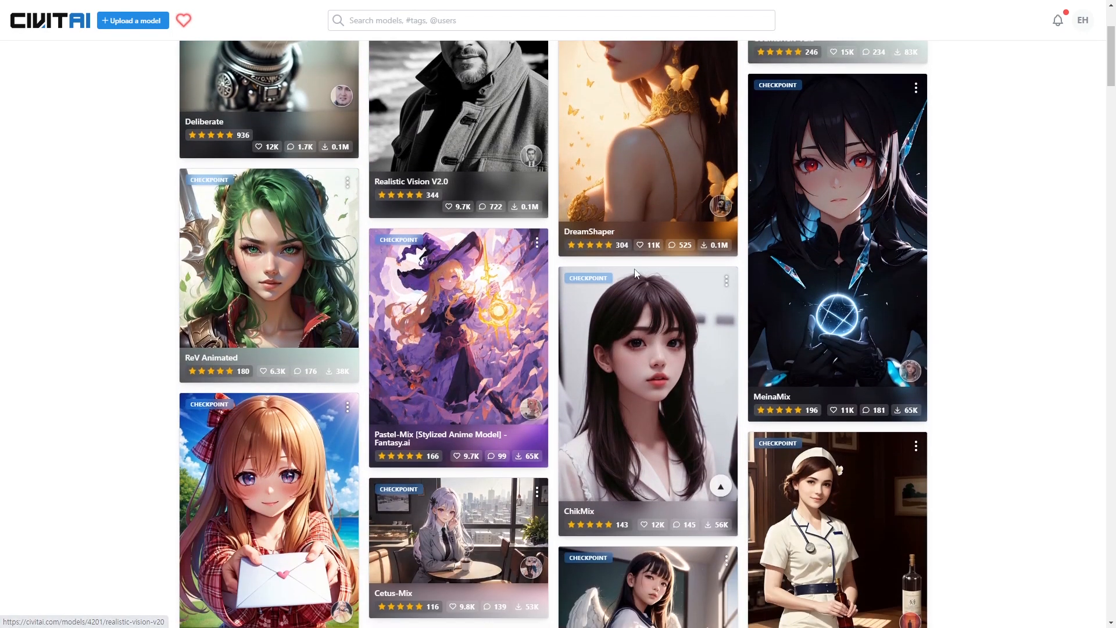
{"action": "scroll", "coordinate": [387, 292], "scroll_direction": "down", "scroll_amount": 4}
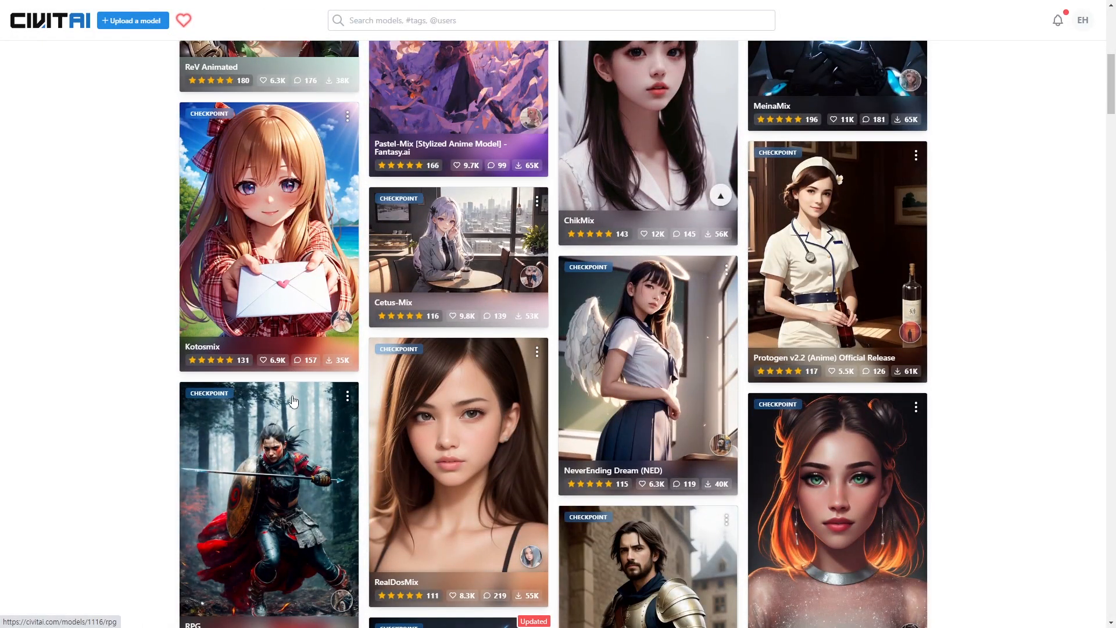
{"action": "scroll", "coordinate": [293, 401], "scroll_direction": "down", "scroll_amount": 2}
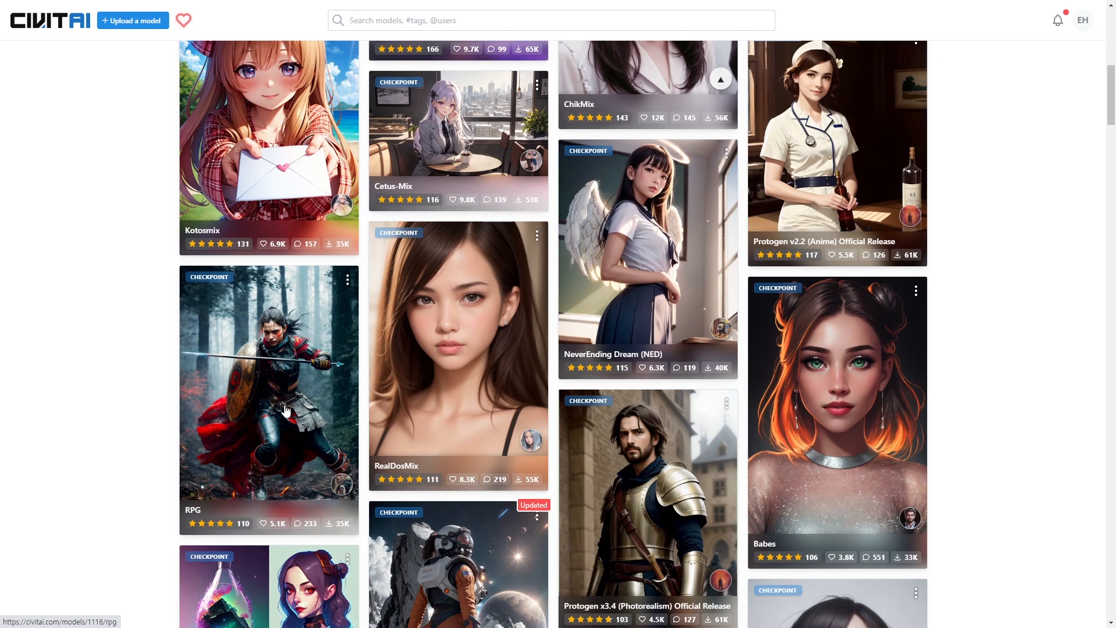
{"action": "scroll", "coordinate": [285, 394], "scroll_direction": "down", "scroll_amount": 1}
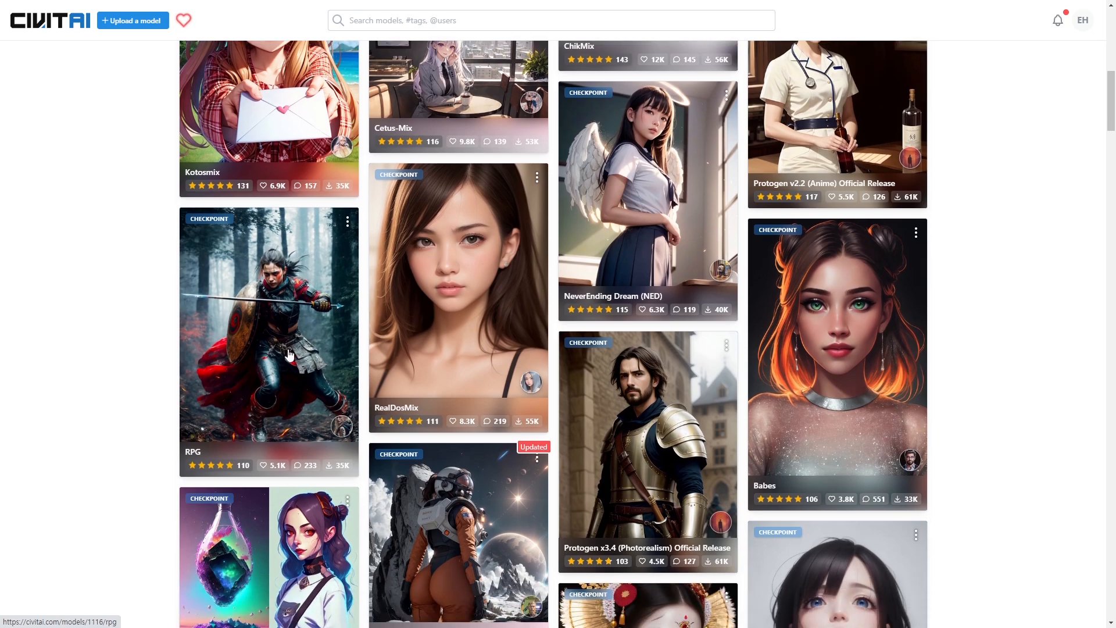
{"action": "left_click", "coordinate": [289, 355]}
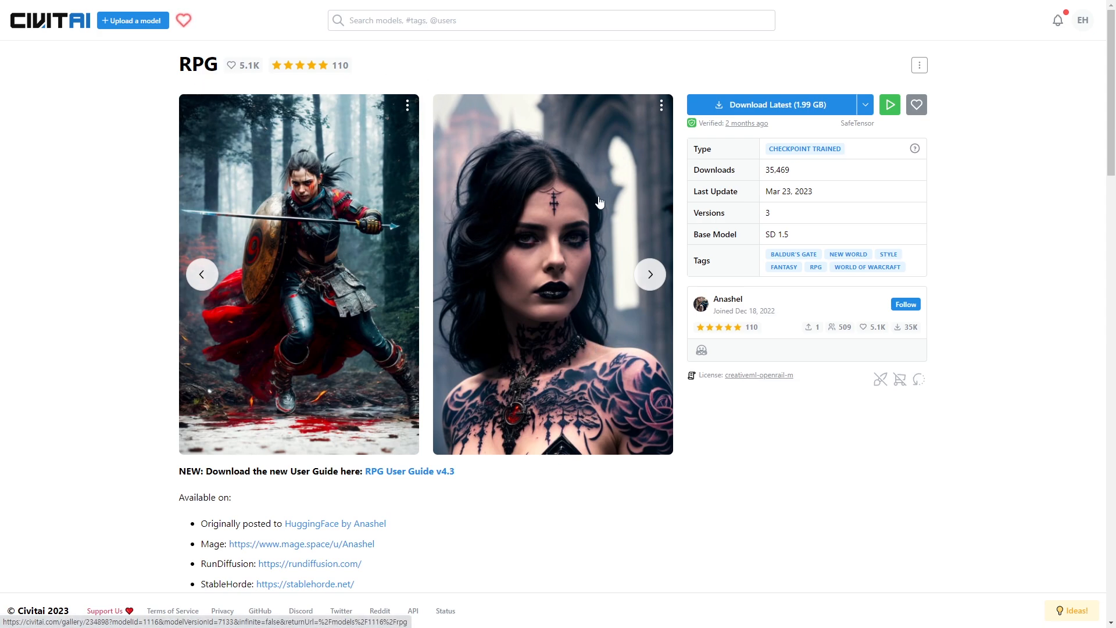
View further sample images of the RPG model and look over its description and download details
{"action": "left_click", "coordinate": [650, 274]}
{"action": "left_click", "coordinate": [649, 273]}
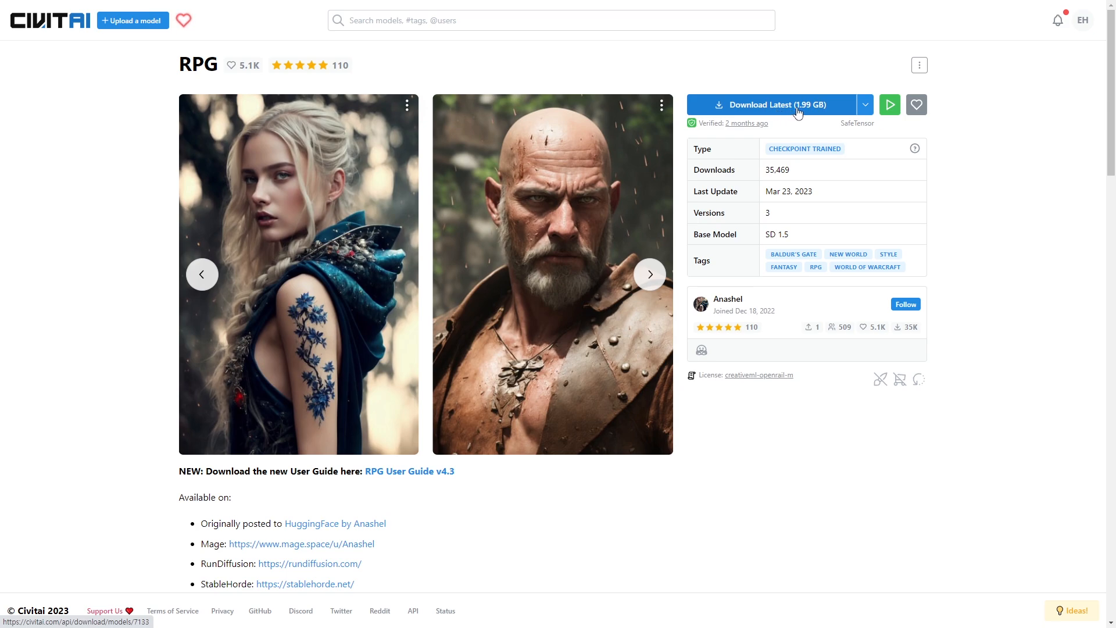
{"action": "scroll", "coordinate": [796, 119], "scroll_direction": "down", "scroll_amount": 1}
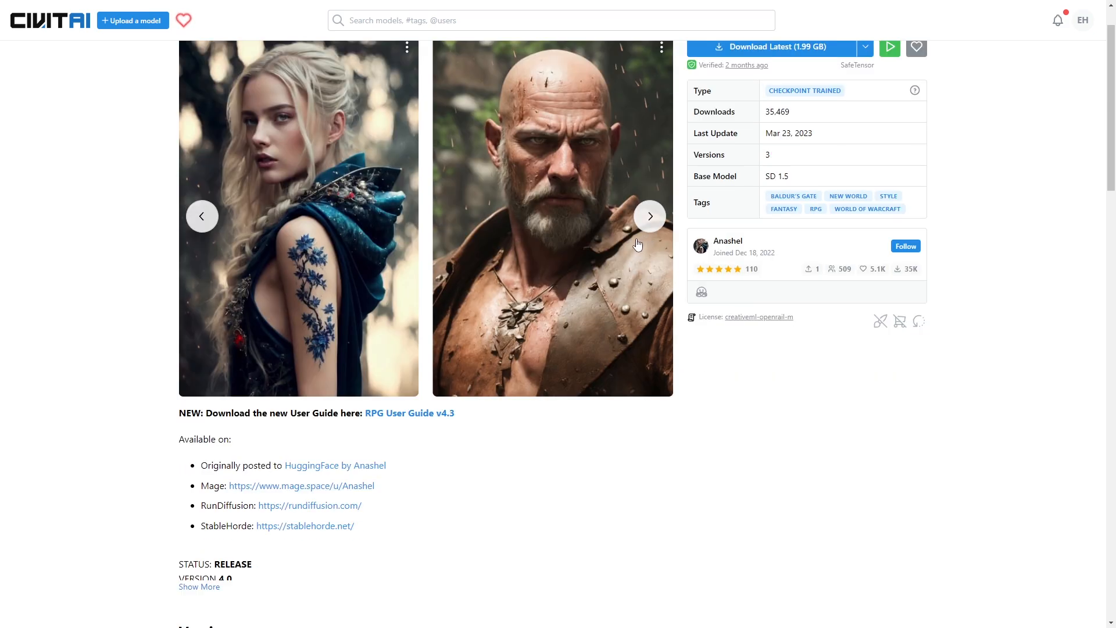
{"action": "scroll", "coordinate": [616, 250], "scroll_direction": "up", "scroll_amount": 1}
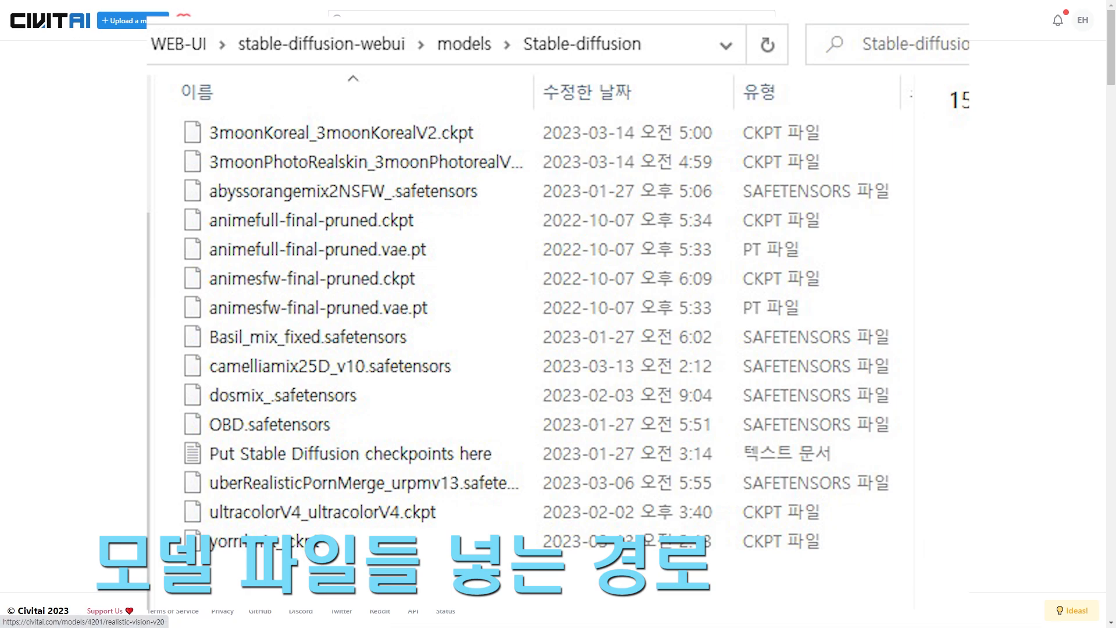
{"action": "scroll", "coordinate": [558, 314], "scroll_direction": "down", "scroll_amount": 3}
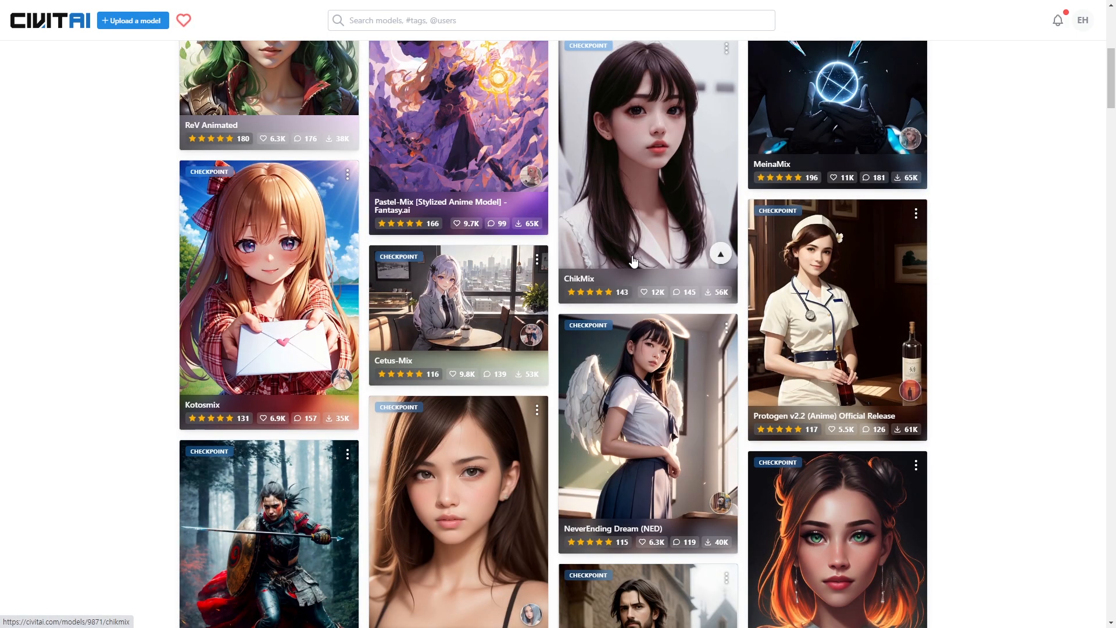
{"action": "scroll", "coordinate": [632, 254], "scroll_direction": "up", "scroll_amount": 2}
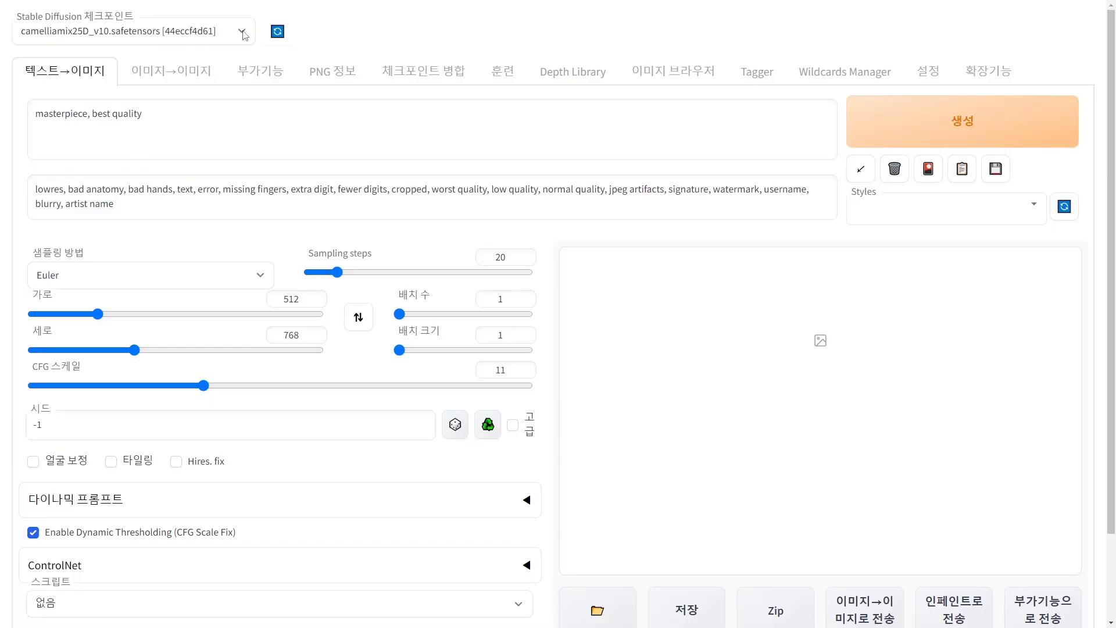
Back in the Stable Diffusion web UI, choose camelliamix25D_v10.safetensors as the checkpoint
{"action": "left_click", "coordinate": [244, 35]}
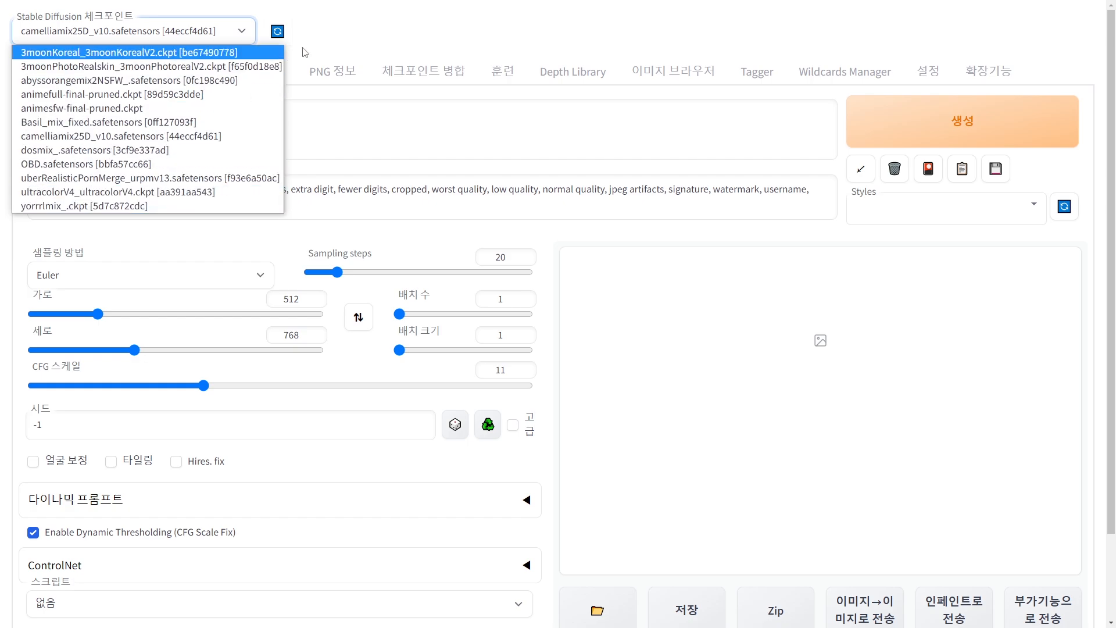
{"action": "left_click", "coordinate": [319, 42]}
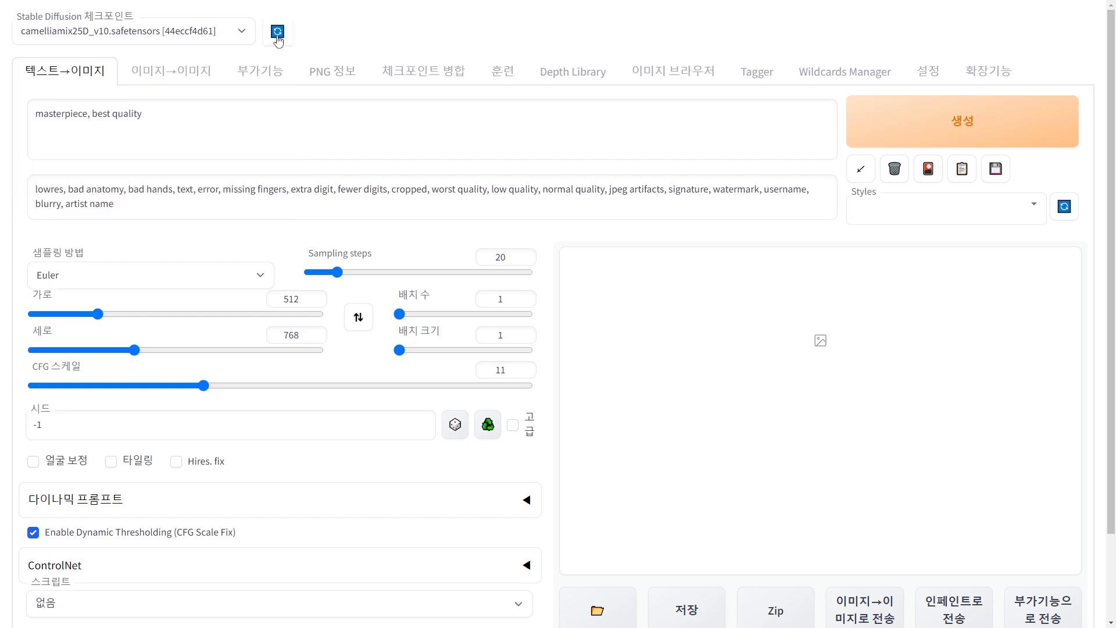
{"action": "left_click", "coordinate": [243, 32]}
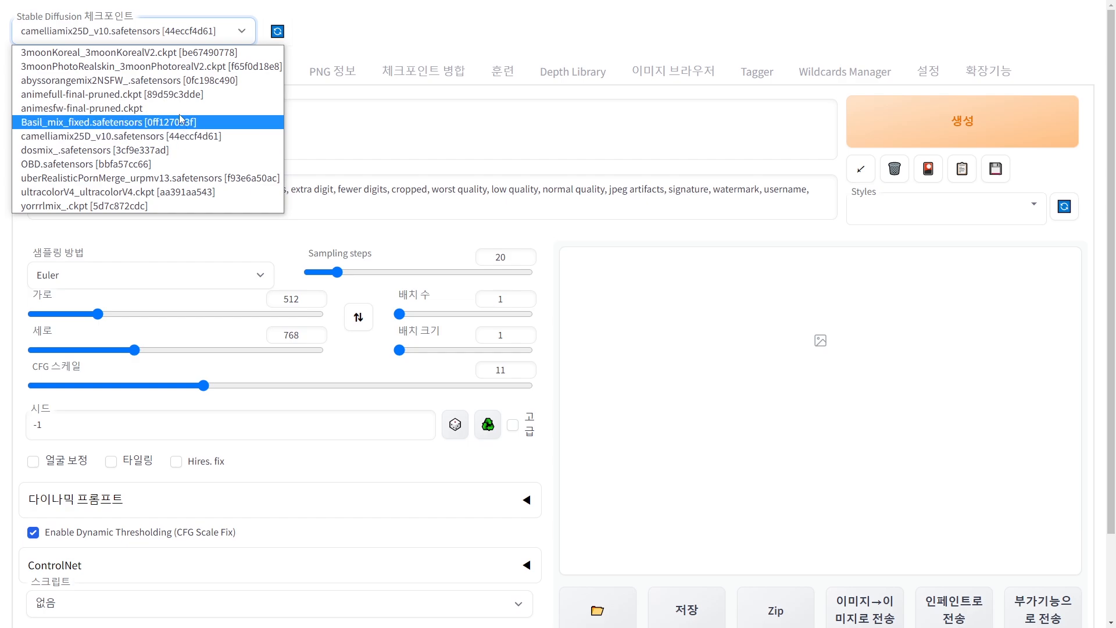
{"action": "left_click", "coordinate": [276, 34]}
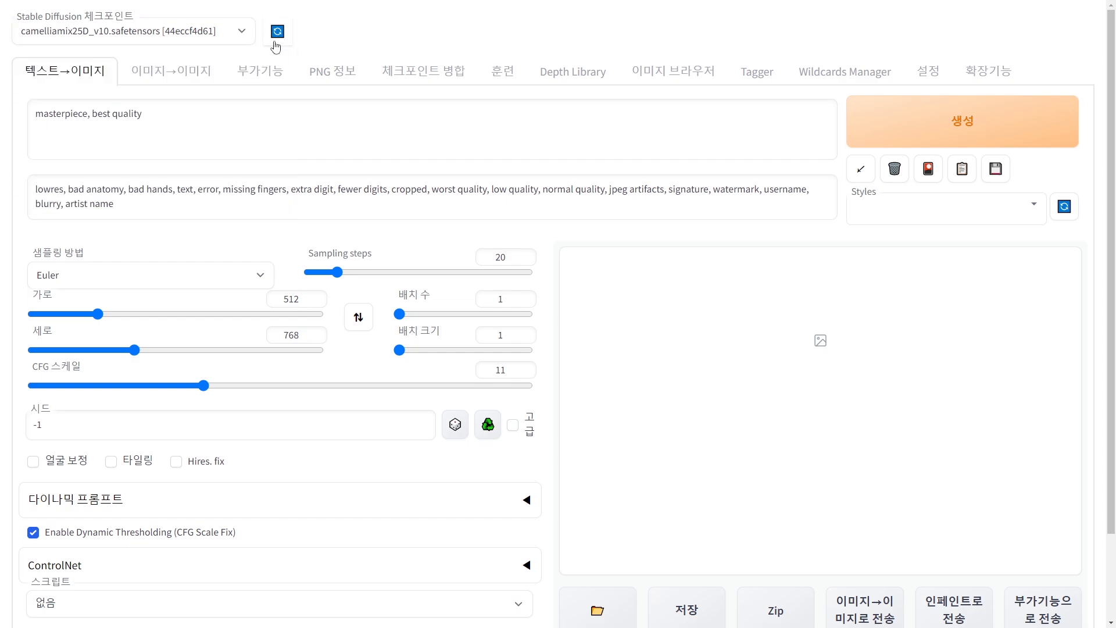
{"action": "left_click", "coordinate": [249, 35]}
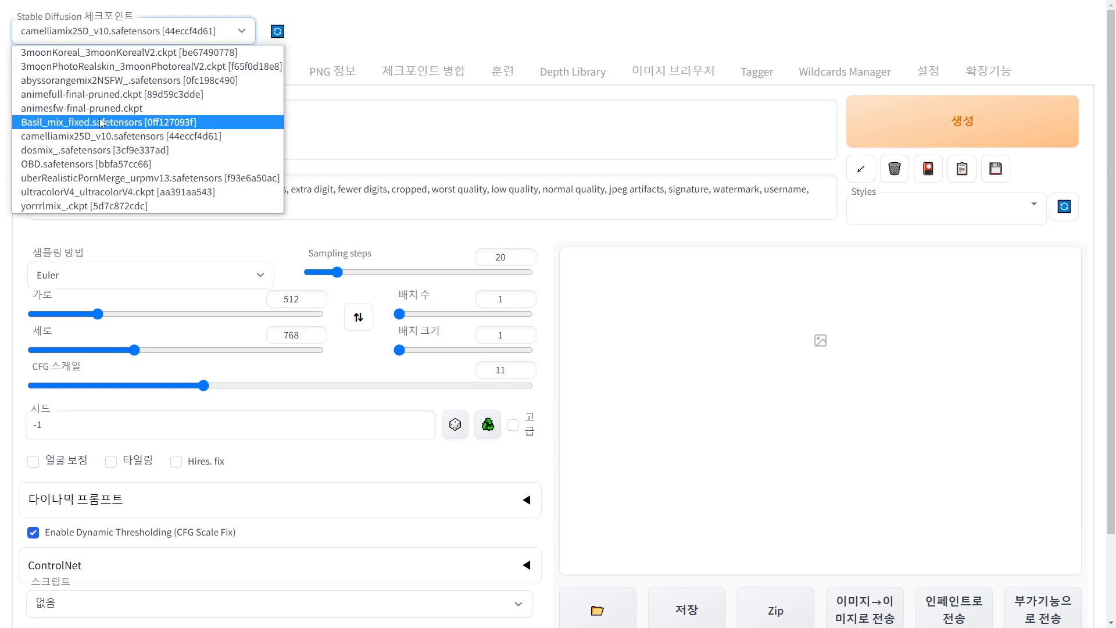
{"action": "left_click", "coordinate": [87, 136]}
Extend the positive prompt after "best quality" with ", 1 girl, blonde hair, blue eyes, red_baseballcap,"
{"action": "left_click", "coordinate": [219, 129]}
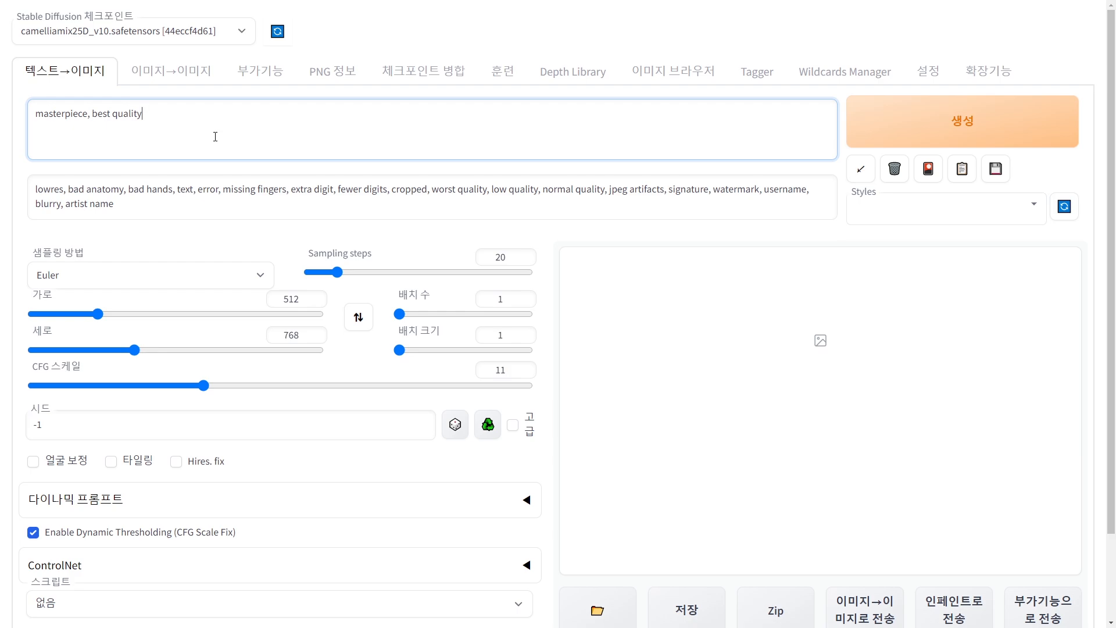
{"action": "triple_click", "coordinate": [88, 122]}
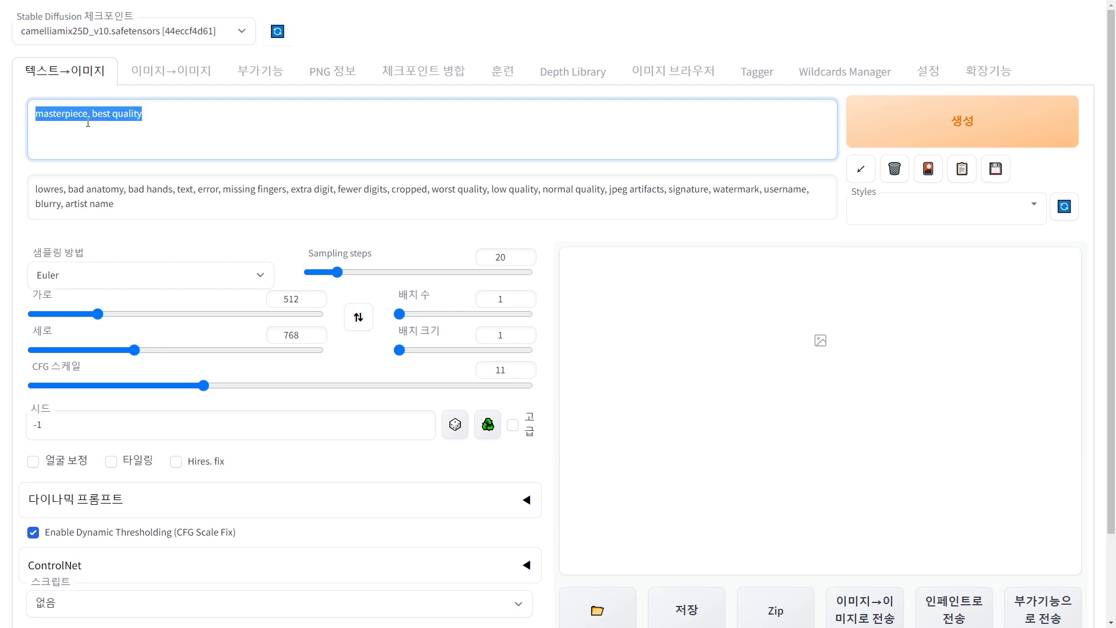
{"action": "left_click", "coordinate": [189, 119]}
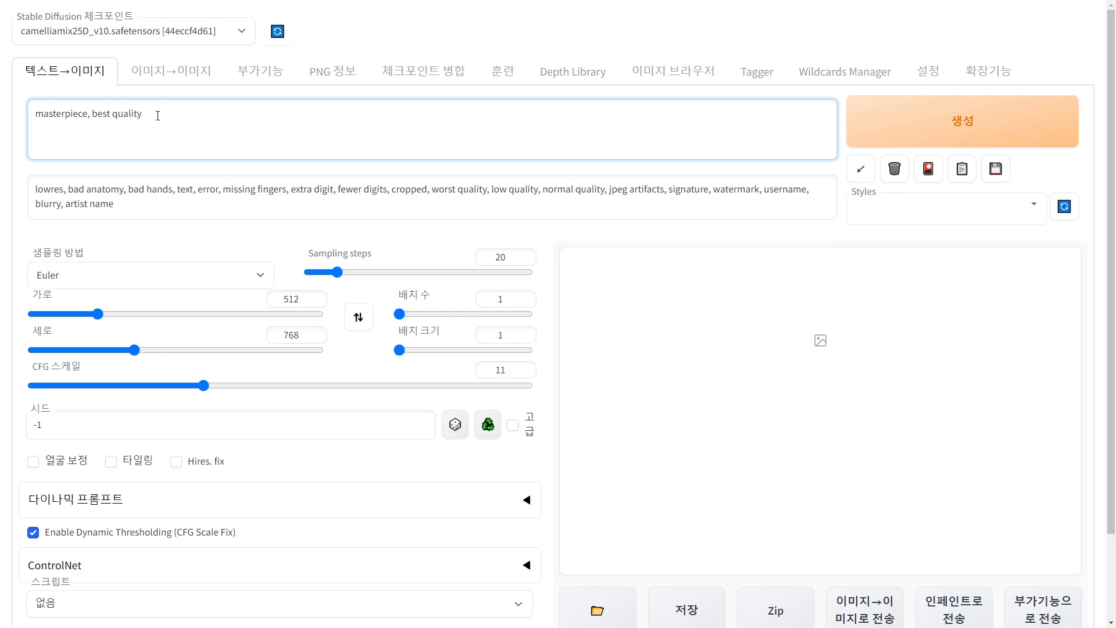
{"action": "type", "text": "1 girl, blonde"}
{"action": "key", "text": "Down"}
{"action": "key", "text": "Return"}
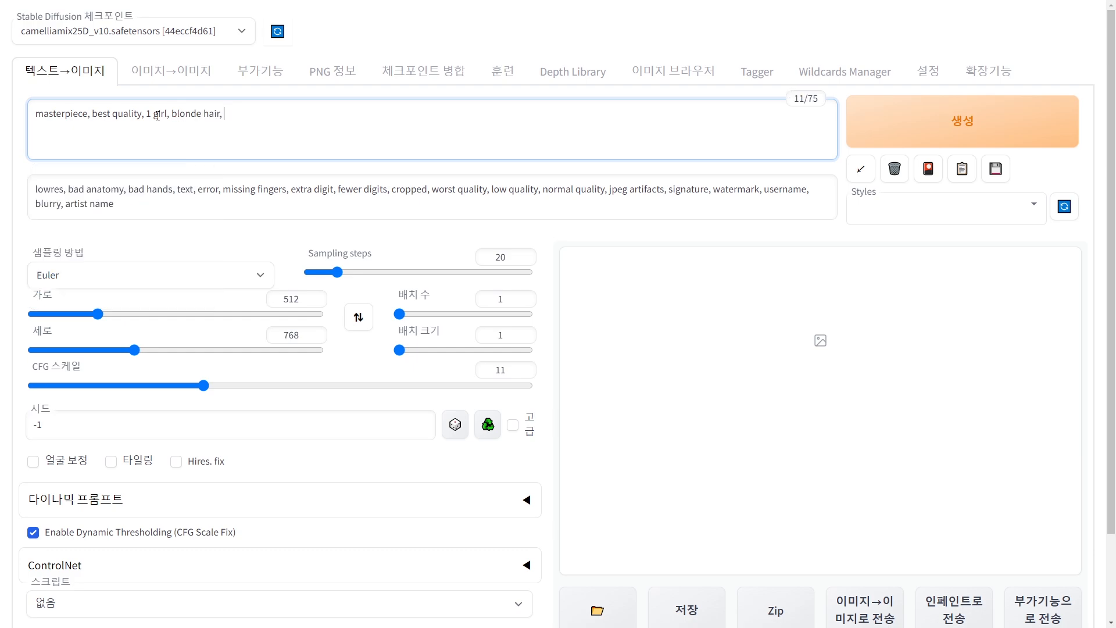
{"action": "type", "text": "blue"}
{"action": "key", "text": "Down"}
{"action": "key", "text": "Return"}
{"action": "type", "text": "red"}
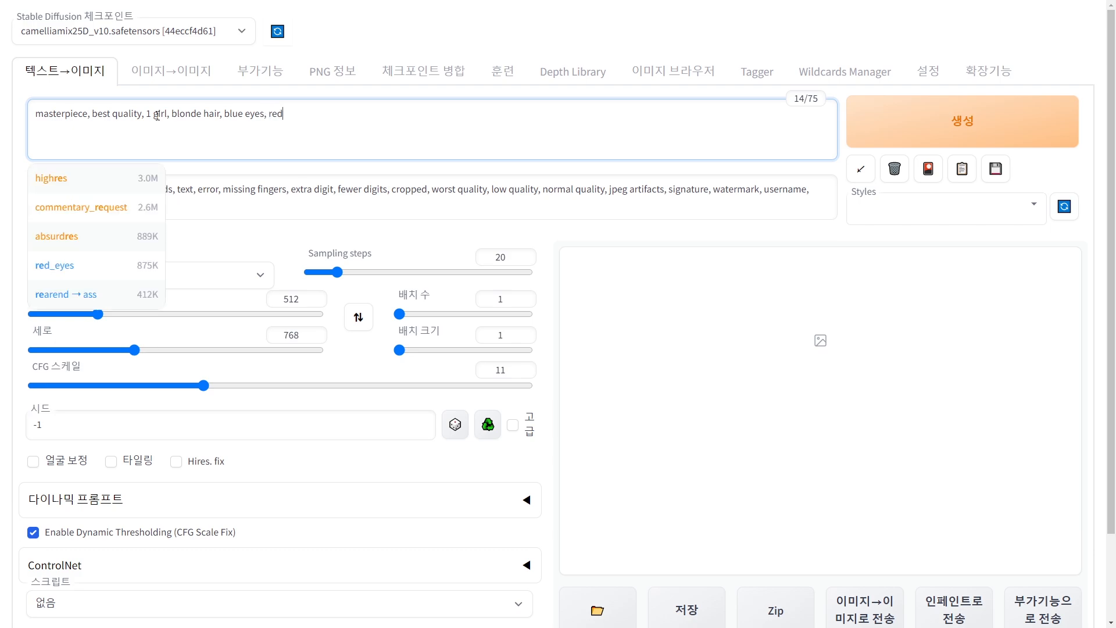
{"action": "type", "text": "_baseb"}
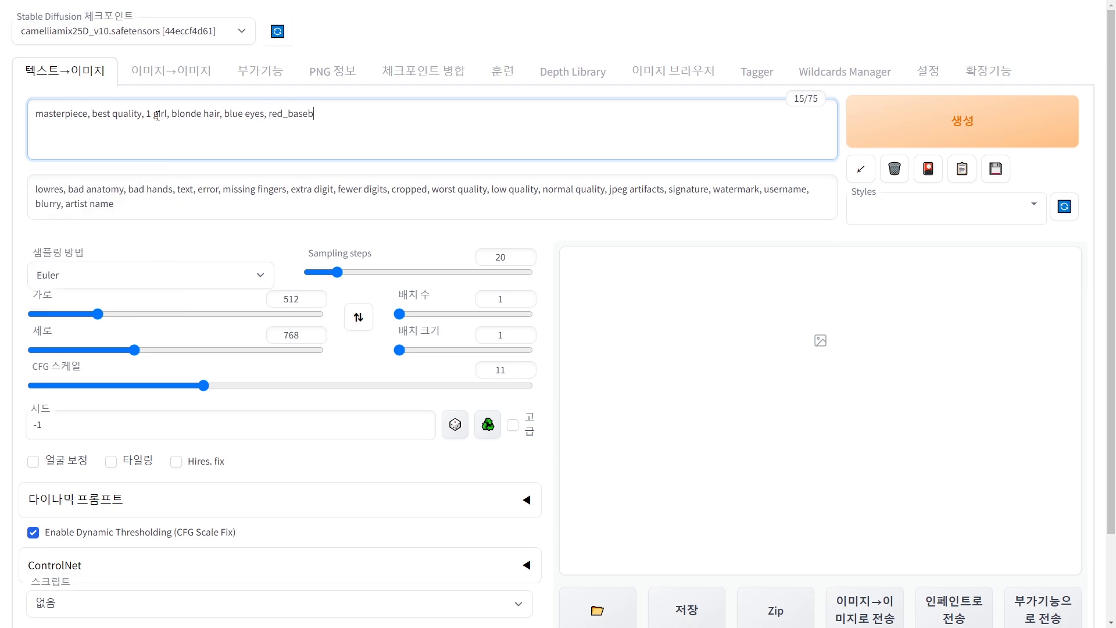
{"action": "type", "text": "allcap,"}
{"action": "left_click_drag", "start_coordinate": [172, 114], "coordinate": [345, 115]}
{"action": "left_click", "coordinate": [194, 114]}
{"action": "left_click", "coordinate": [192, 115]}
{"action": "left_click", "coordinate": [277, 115]}
{"action": "left_click", "coordinate": [325, 115]}
{"action": "mouse_move", "coordinate": [273, 118]}
{"action": "left_mouse_down"}
{"action": "mouse_move", "coordinate": [328, 116]}
{"action": "mouse_move", "coordinate": [269, 117]}
{"action": "left_mouse_up"}
{"action": "left_click", "coordinate": [330, 116]}
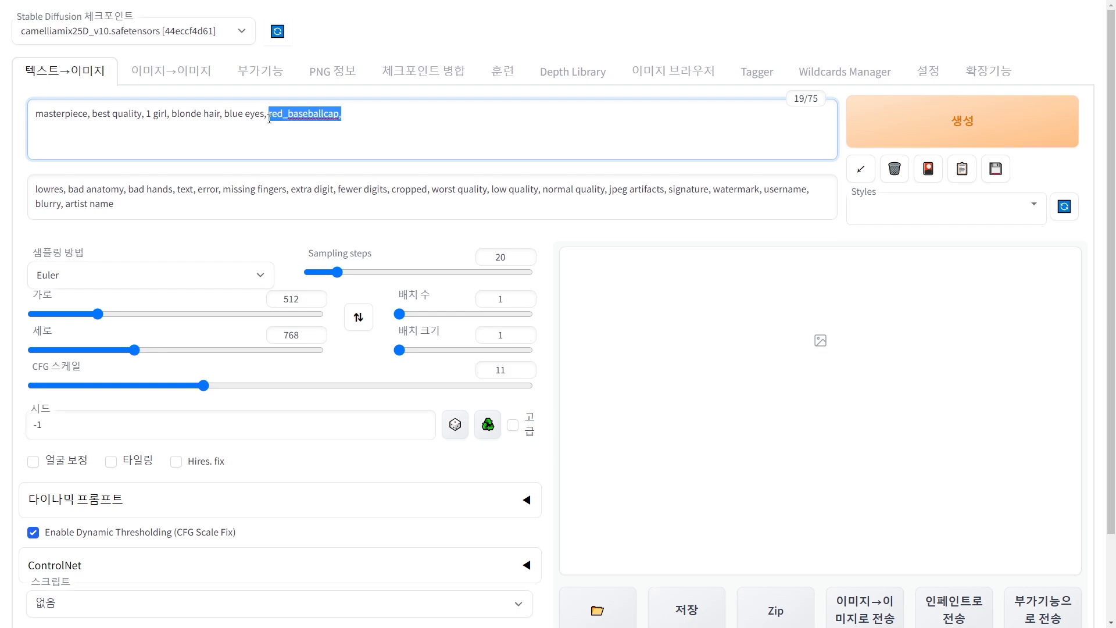
{"action": "left_click", "coordinate": [288, 118]}
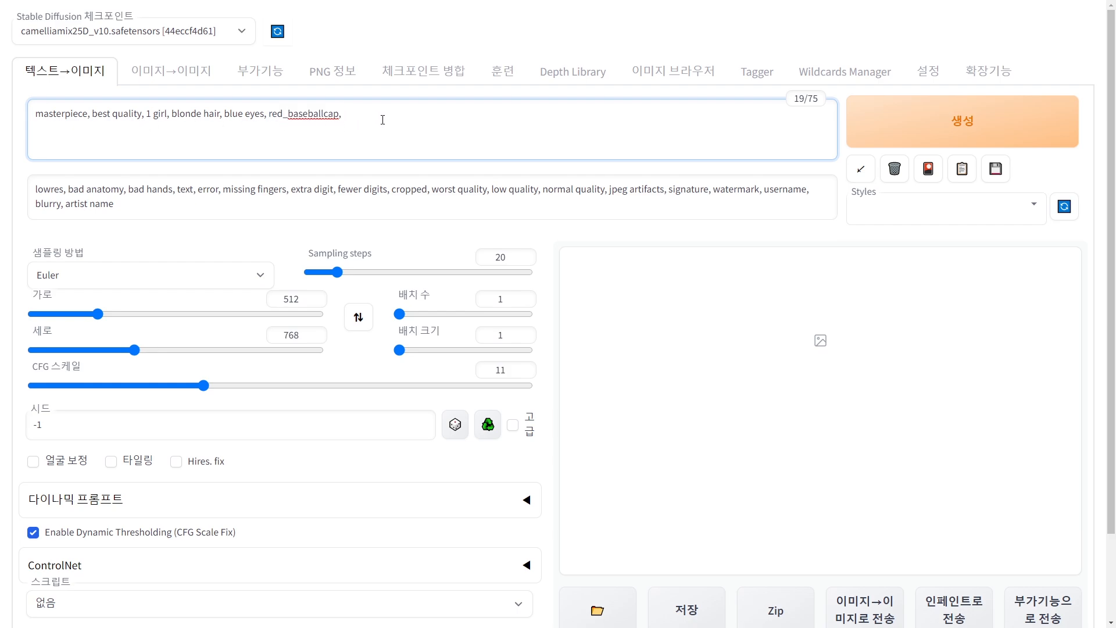
Generate an image from the completed prompt with the current sampling settings
{"action": "left_click_drag", "start_coordinate": [383, 120], "coordinate": [414, 123]}
{"action": "left_click", "coordinate": [415, 126]}
{"action": "key", "text": "ctrl+Return"}
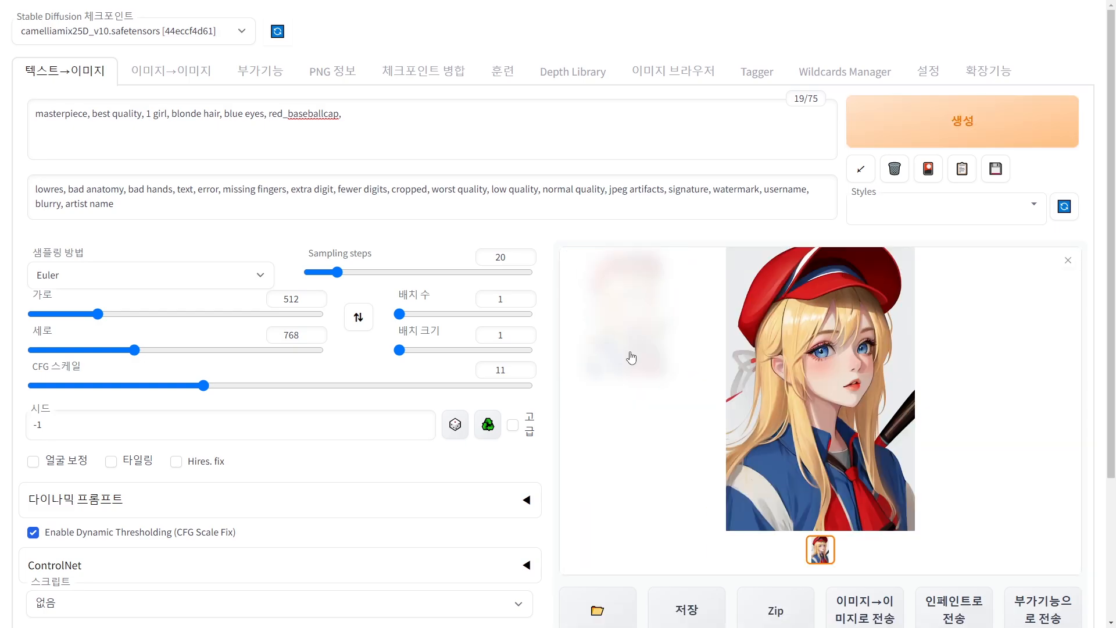
View the generated image enlarged, close it and compare the picture with the keywords in the positive prompt
{"action": "left_click", "coordinate": [797, 384]}
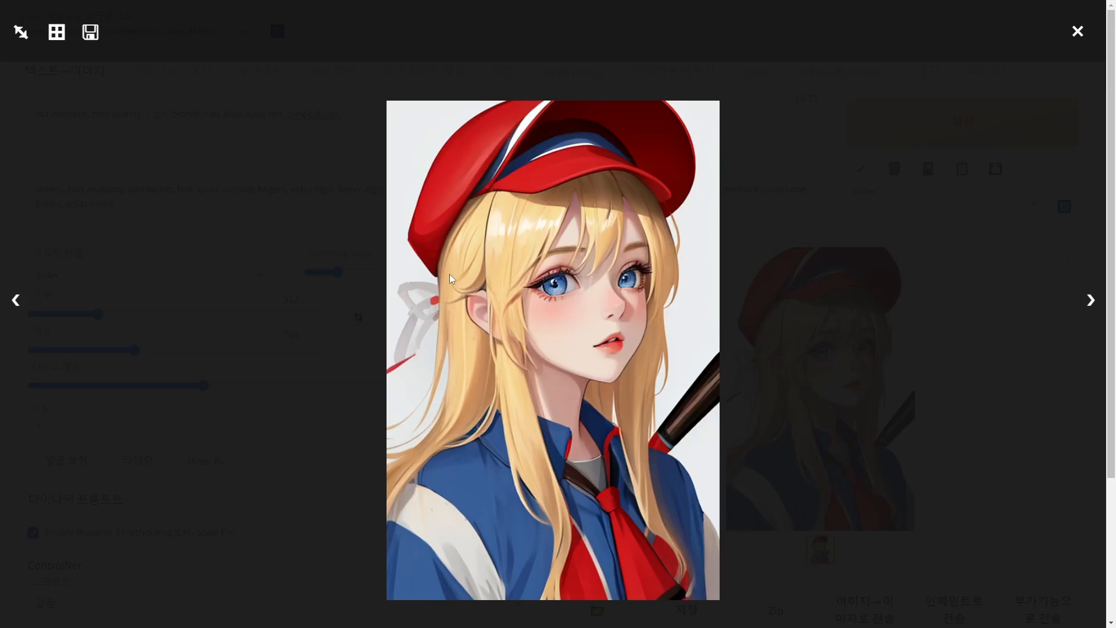
{"action": "left_click", "coordinate": [726, 355]}
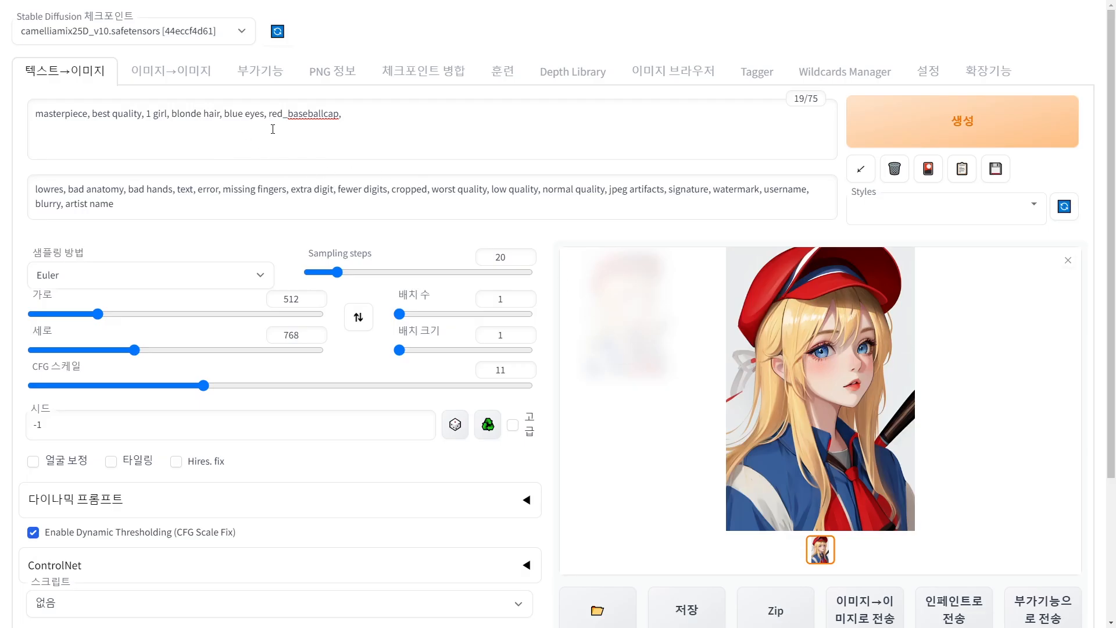
{"action": "left_click_drag", "start_coordinate": [346, 121], "coordinate": [197, 124]}
Extend the positive prompt after "red_baseballcap," with "wear mask, earrings,"
{"action": "left_click", "coordinate": [386, 126]}
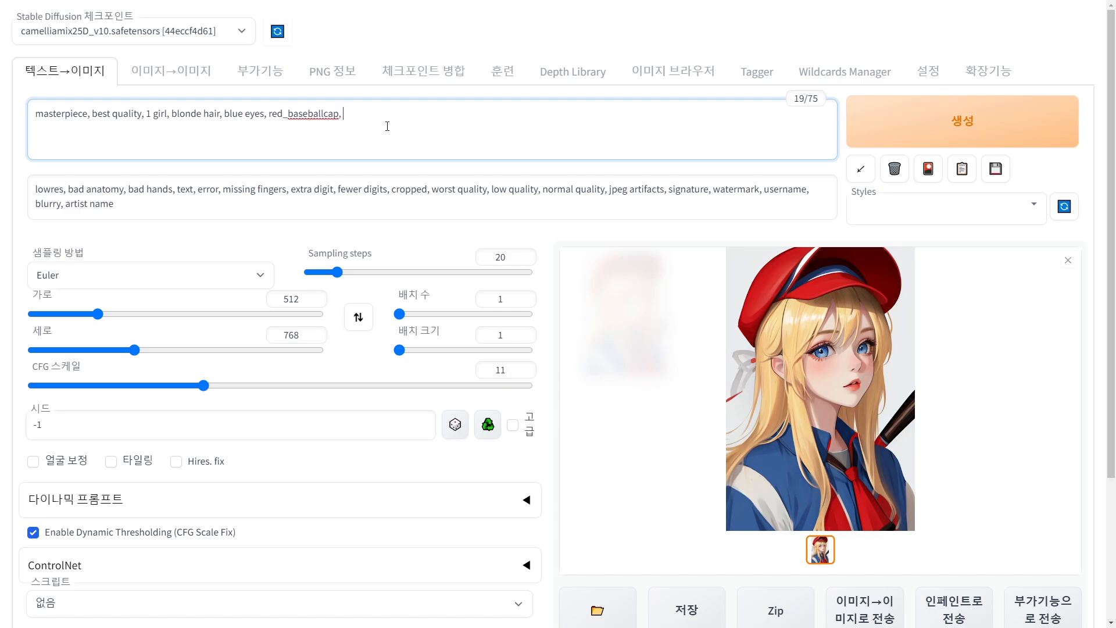
{"action": "type", "text": "wea"}
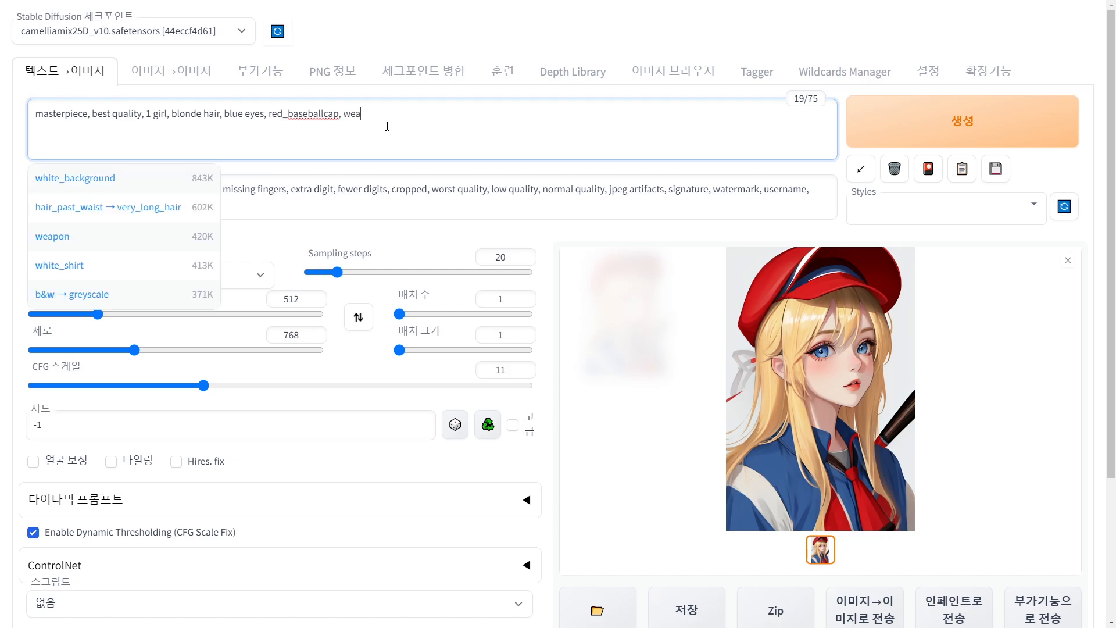
{"action": "type", "text": "r mask, "}
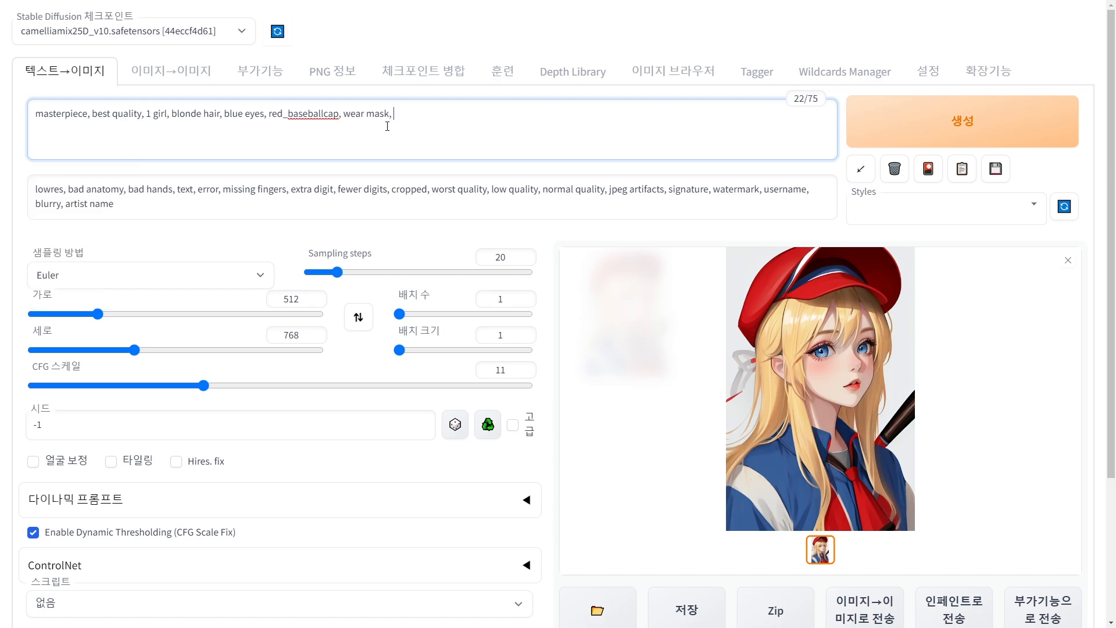
{"action": "type", "text": "green"}
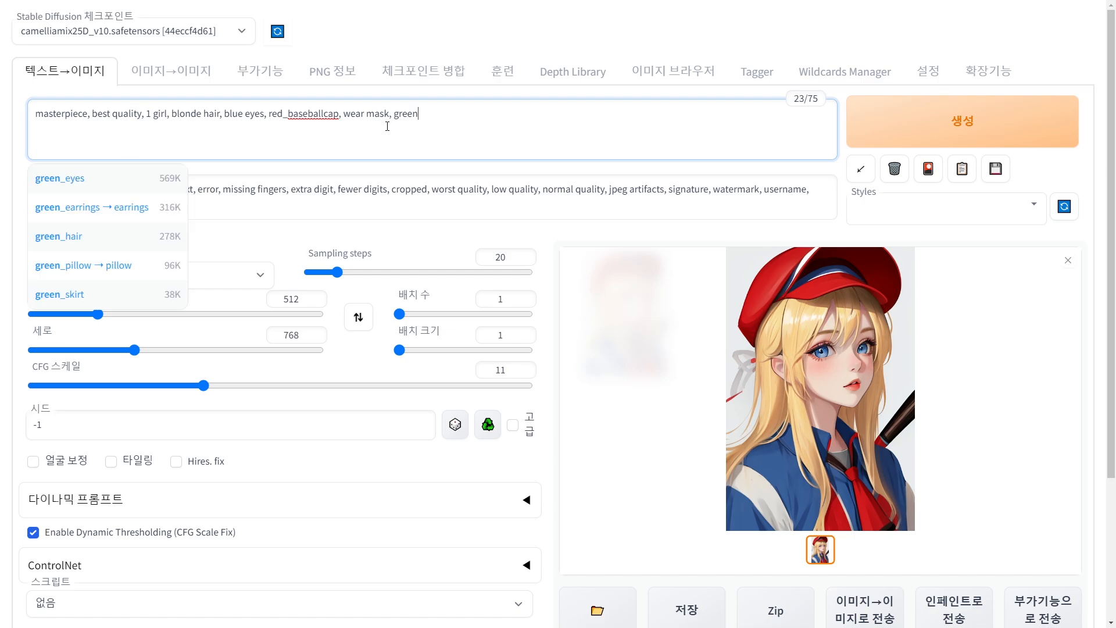
{"action": "type", "text": "e"}
{"action": "key", "text": "BackSpace"}
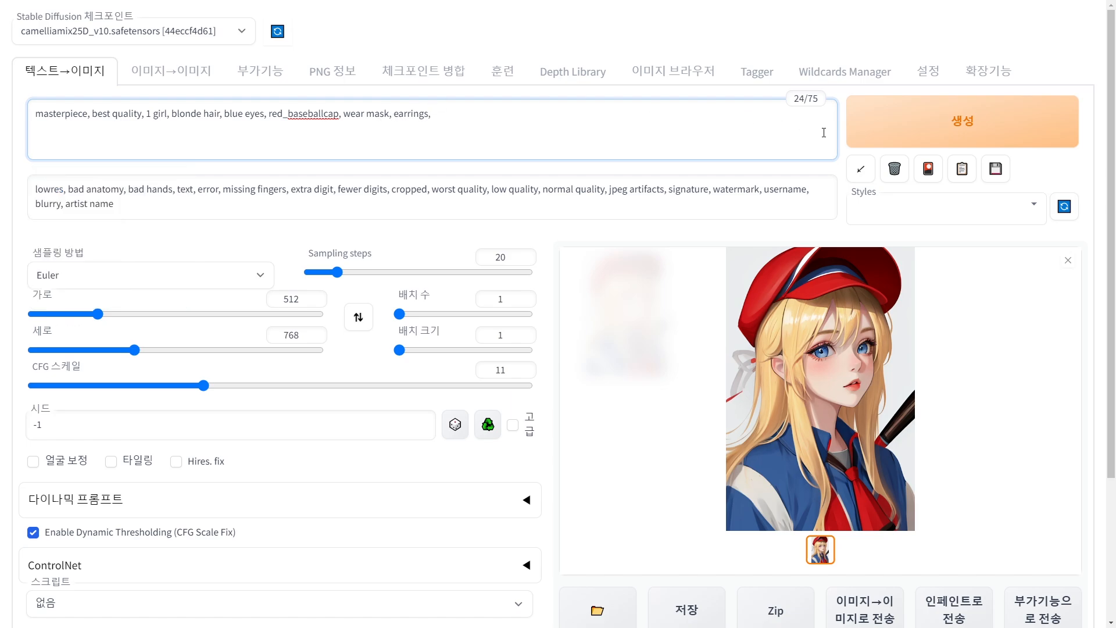
Generate an image from the prompt with the mask and earrings keywords and view the result enlarged
{"action": "left_click", "coordinate": [872, 123]}
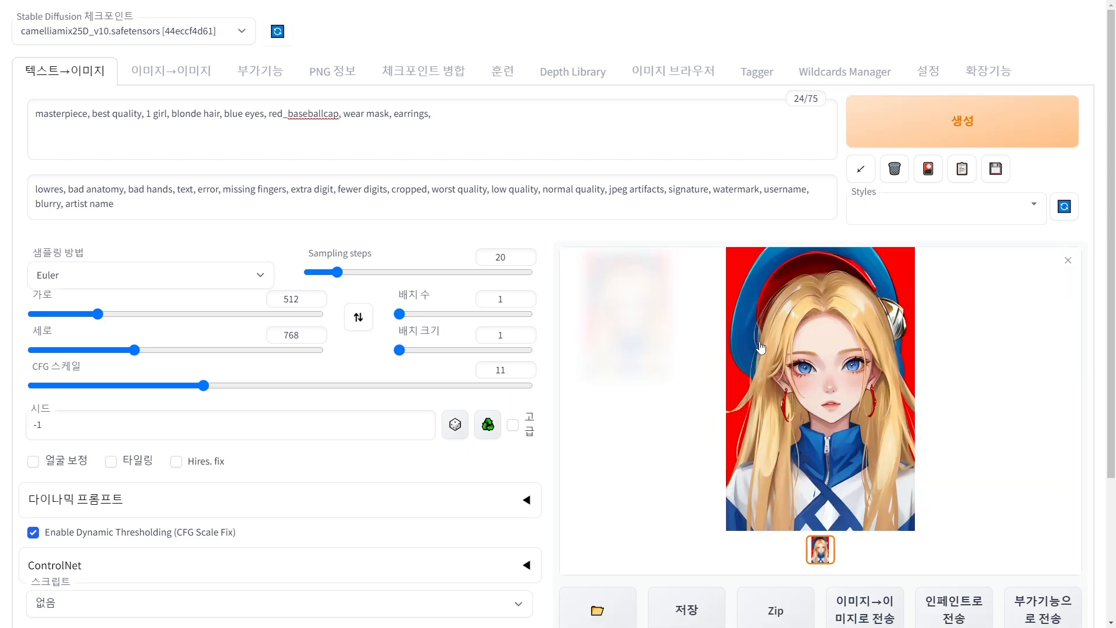
{"action": "left_click", "coordinate": [760, 347]}
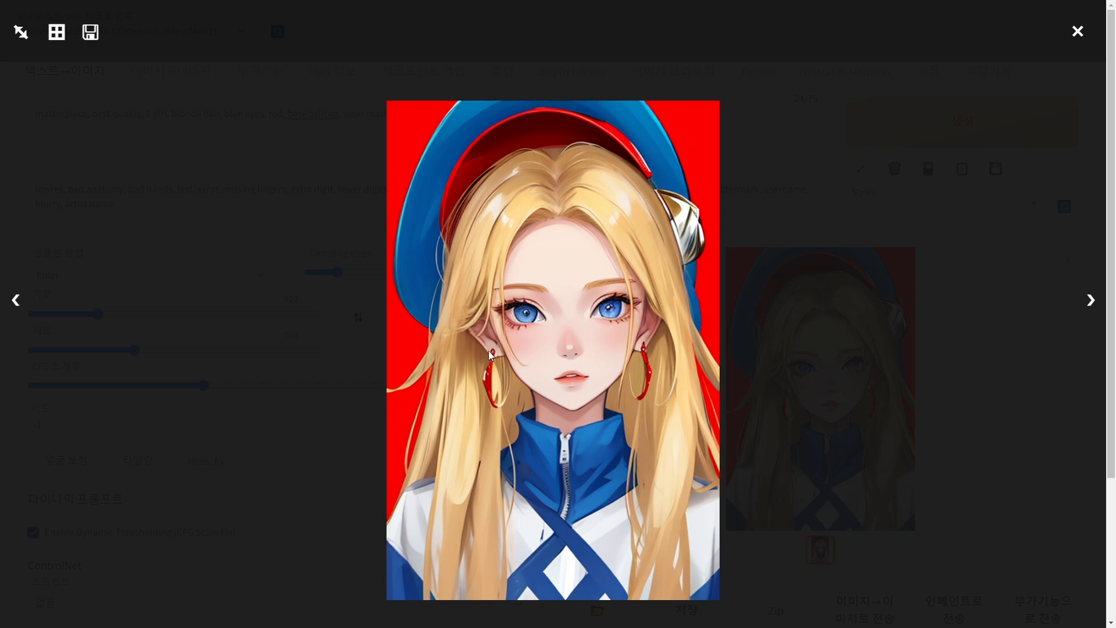
{"action": "left_click", "coordinate": [794, 350]}
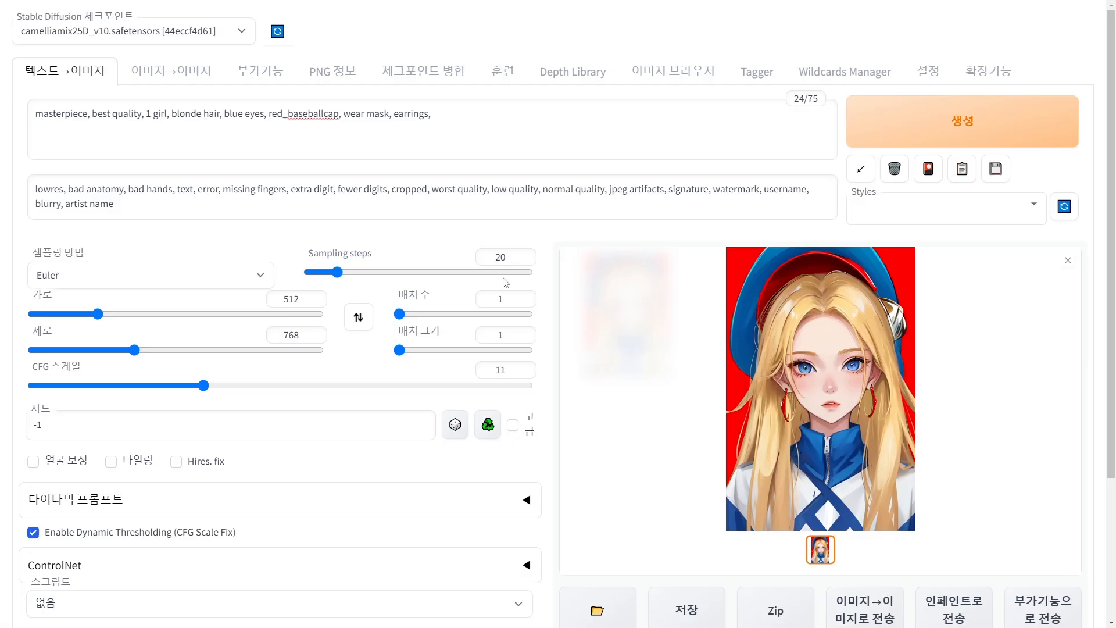
Give the "wear mask" keyword a weight of 1.5 by rewriting it as "(wear mask:1.5)"
{"action": "left_click", "coordinate": [387, 114]}
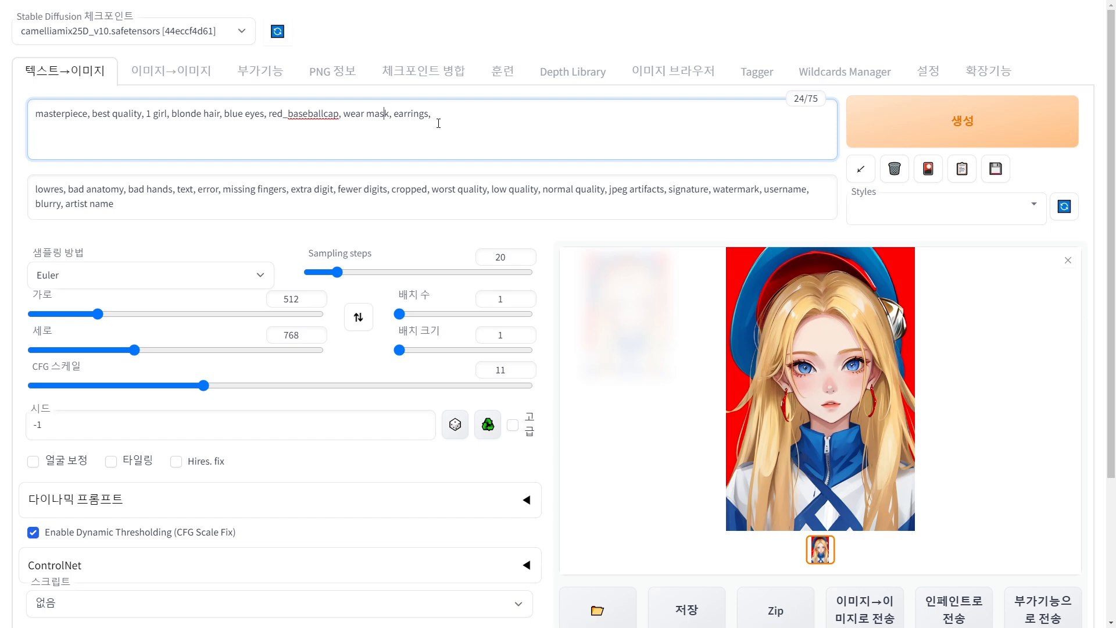
{"action": "key", "text": "Left"}
{"action": "key", "text": "Left"}
{"action": "key", "text": "Left"}
{"action": "key", "text": "Left"}
{"action": "type", "text": "("}
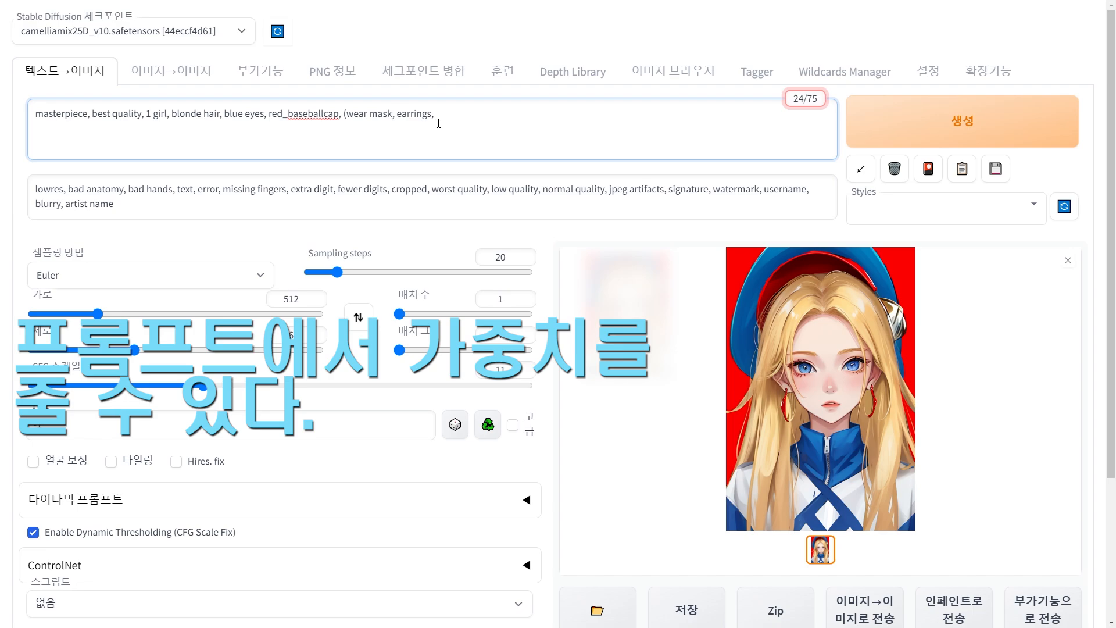
{"action": "type", "text": ":1.5)"}
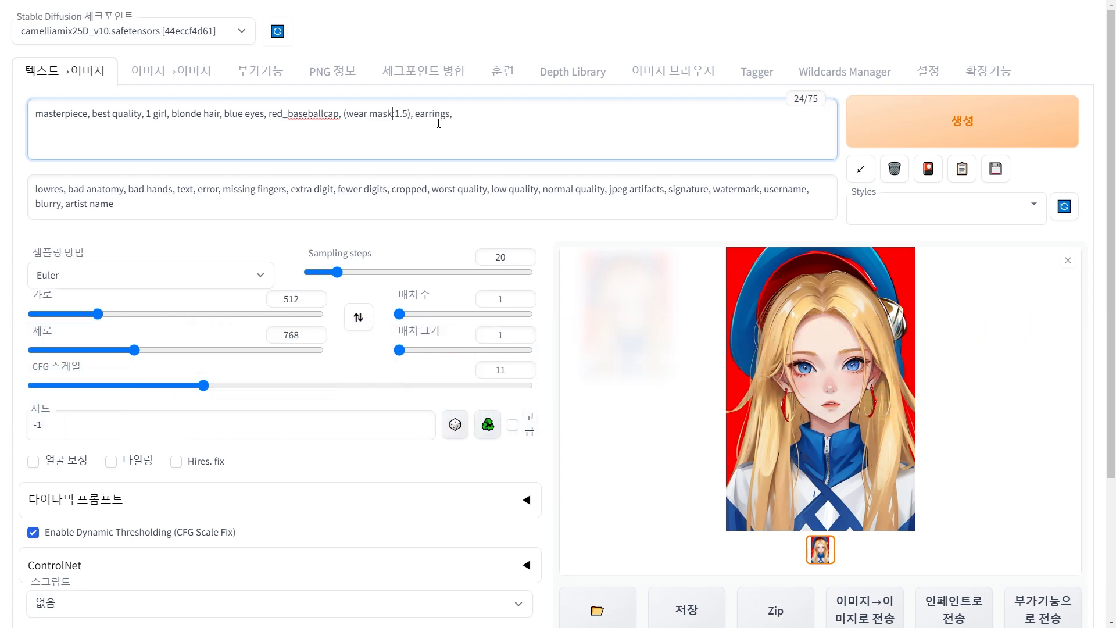
Change the weight of the "wear mask" keyword to 1.2 in the positive prompt
{"action": "key", "text": "ctrl+Left"}
{"action": "key", "text": "ctrl+Left"}
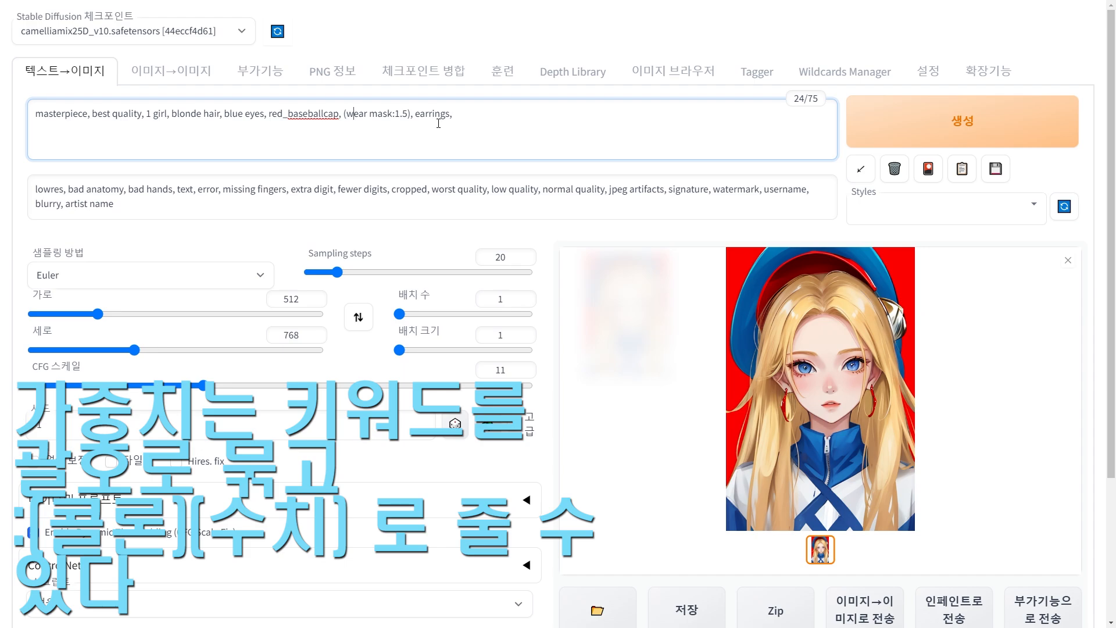
{"action": "key", "text": "Left"}
{"action": "key", "text": "Left"}
{"action": "key", "text": "BackSpace"}
{"action": "type", "text": "2"}
{"action": "key", "text": "BackSpace"}
{"action": "type", "text": "5"}
{"action": "key", "text": "BackSpace"}
{"action": "type", "text": "2"}
Generate an image from the weighted prompt and view the result enlarged
{"action": "left_click", "coordinate": [895, 129]}
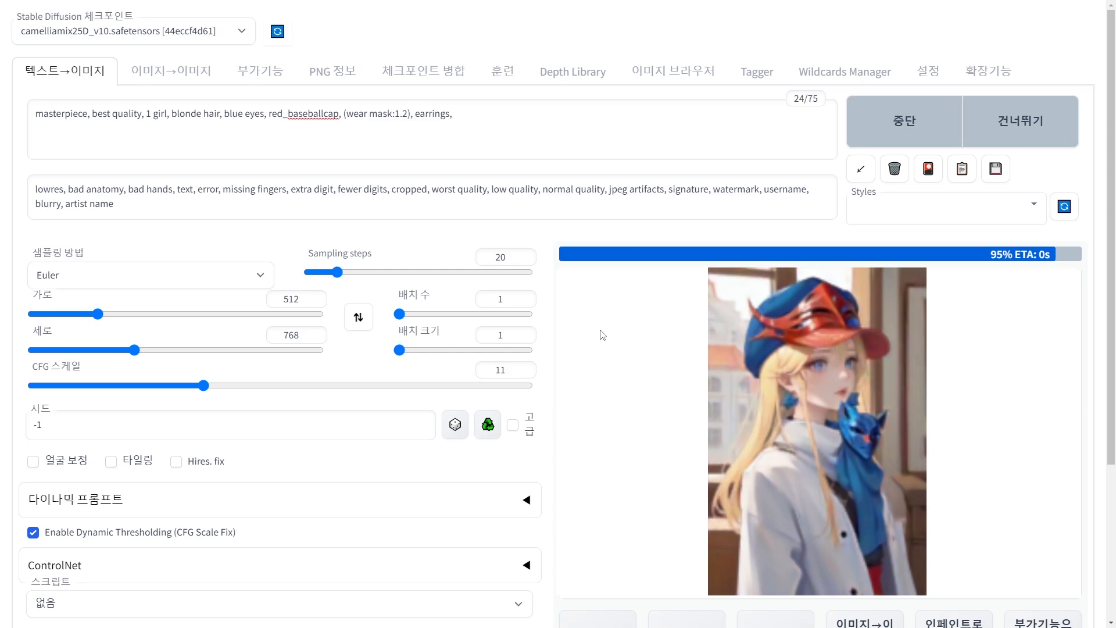
{"action": "left_click", "coordinate": [790, 364]}
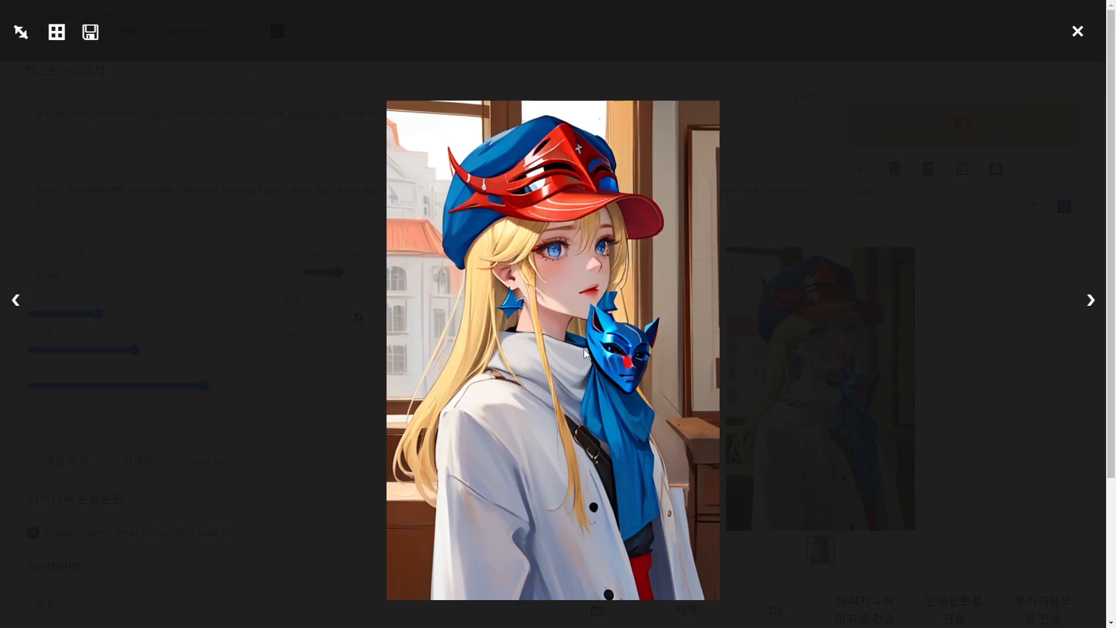
{"action": "left_click", "coordinate": [725, 364]}
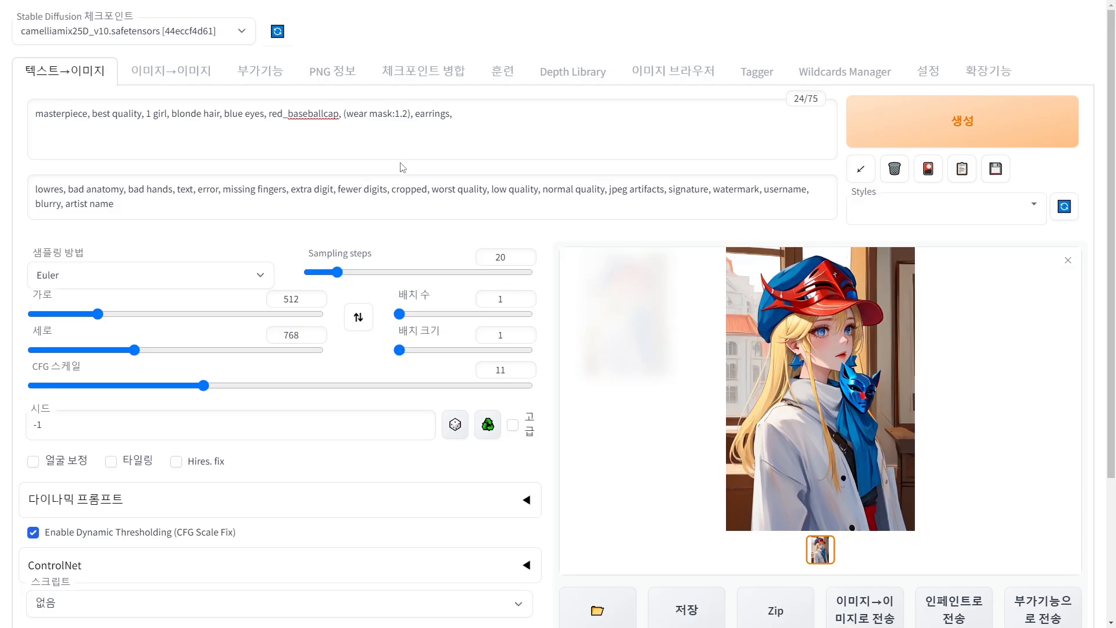
Set the weight of the "wear mask" keyword back to 1.5
{"action": "left_click", "coordinate": [302, 116]}
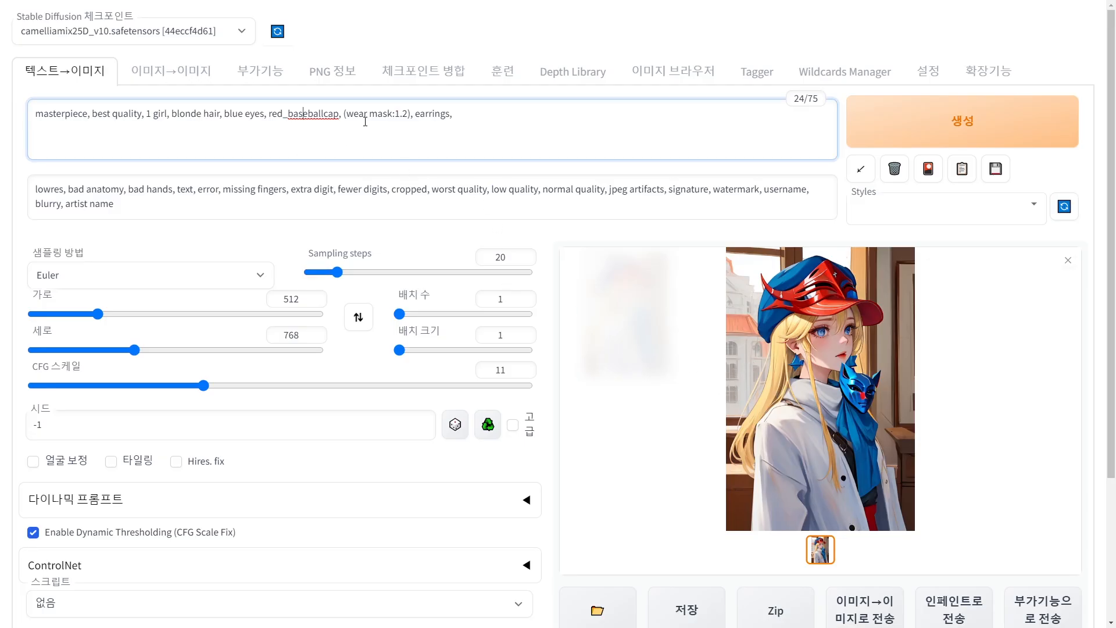
{"action": "left_click", "coordinate": [406, 114]}
{"action": "key", "text": "BackSpace"}
{"action": "type", "text": "5"}
Copy the whole positive prompt and paste it repeatedly after itself to build a very long prompt
{"action": "left_click_drag", "start_coordinate": [255, 113], "coordinate": [307, 113]}
{"action": "left_click", "coordinate": [319, 113]}
{"action": "left_click_drag", "start_coordinate": [468, 114], "coordinate": [34, 114]}
{"action": "left_click", "coordinate": [472, 122]}
{"action": "key", "text": "ctrl+v"}
{"action": "key", "text": "ctrl+v"}
{"action": "key", "text": "ctrl+v"}
{"action": "key", "text": "ctrl+v"}
{"action": "key", "text": "ctrl+v"}
{"action": "key", "text": "ctrl+v"}
{"action": "key", "text": "ctrl+v"}
{"action": "key", "text": "ctrl+v"}
{"action": "key", "text": "ctrl+v"}
{"action": "key", "text": "ctrl+v"}
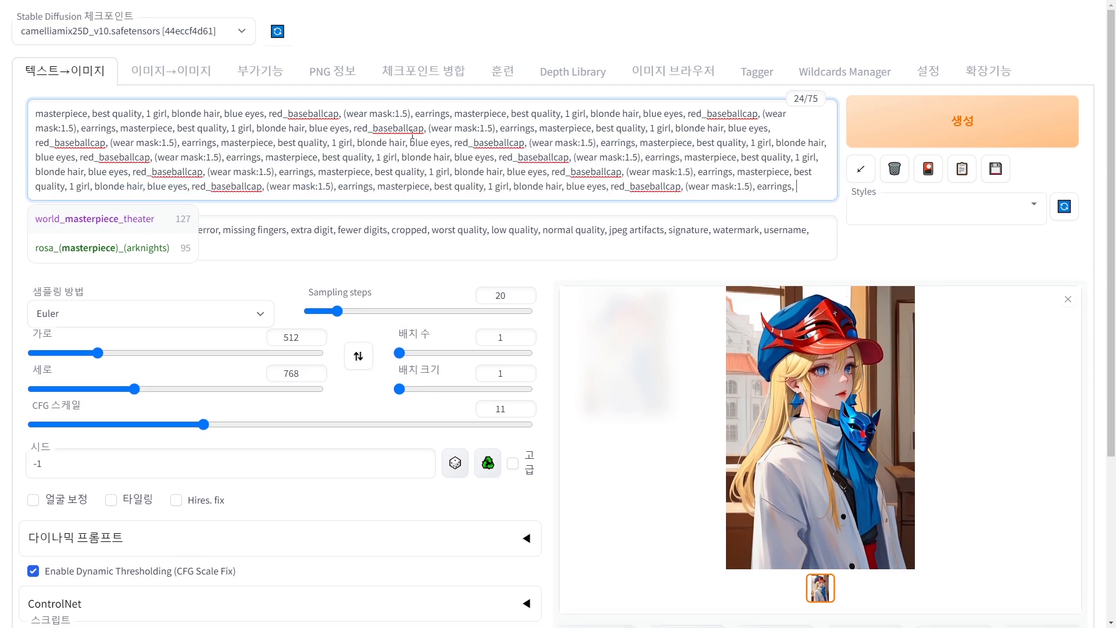
{"action": "key", "text": "ctrl+v"}
{"action": "key", "text": "ctrl+v"}
{"action": "key", "text": "ctrl+v"}
{"action": "key", "text": "ctrl+v"}
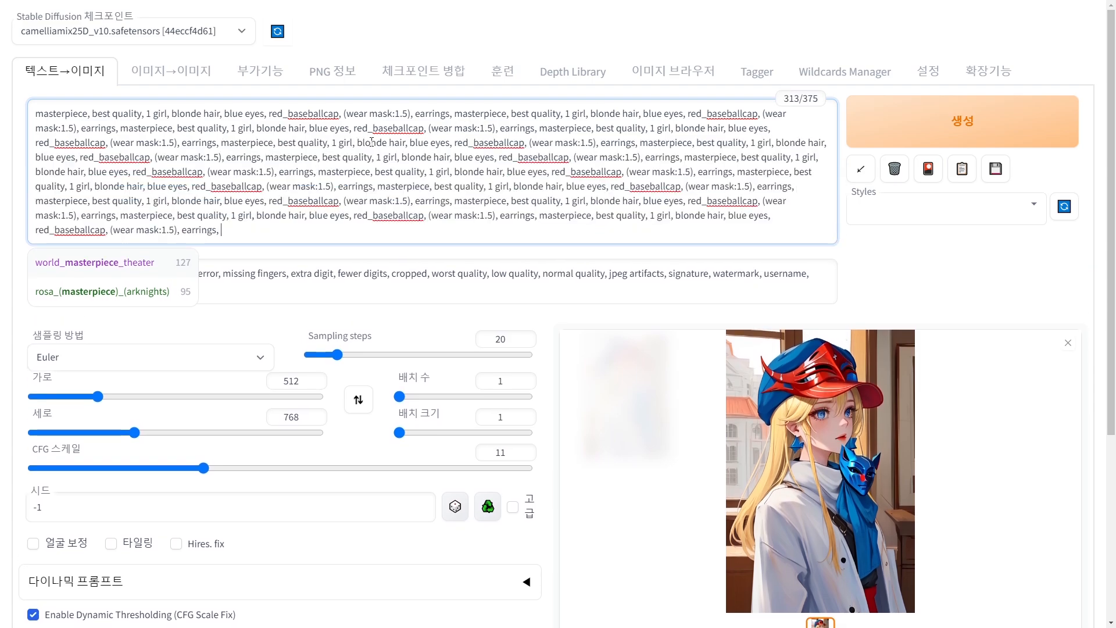
Paste further copies of the prompt at the end of the text to push its token count higher
{"action": "left_click_drag", "start_coordinate": [36, 113], "coordinate": [339, 228]}
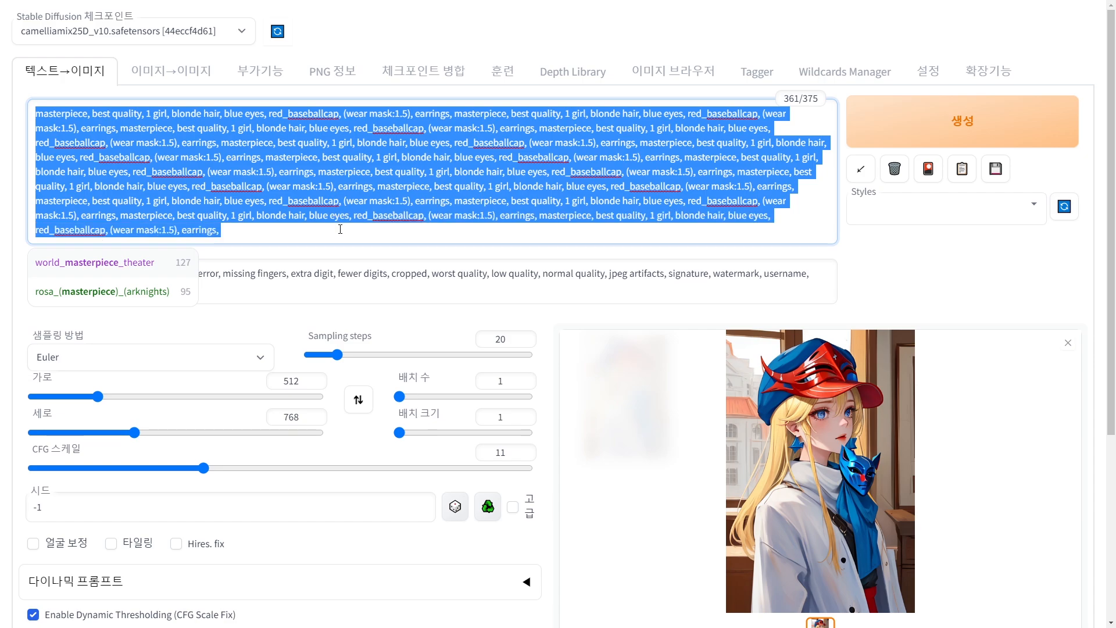
{"action": "left_click", "coordinate": [339, 228]}
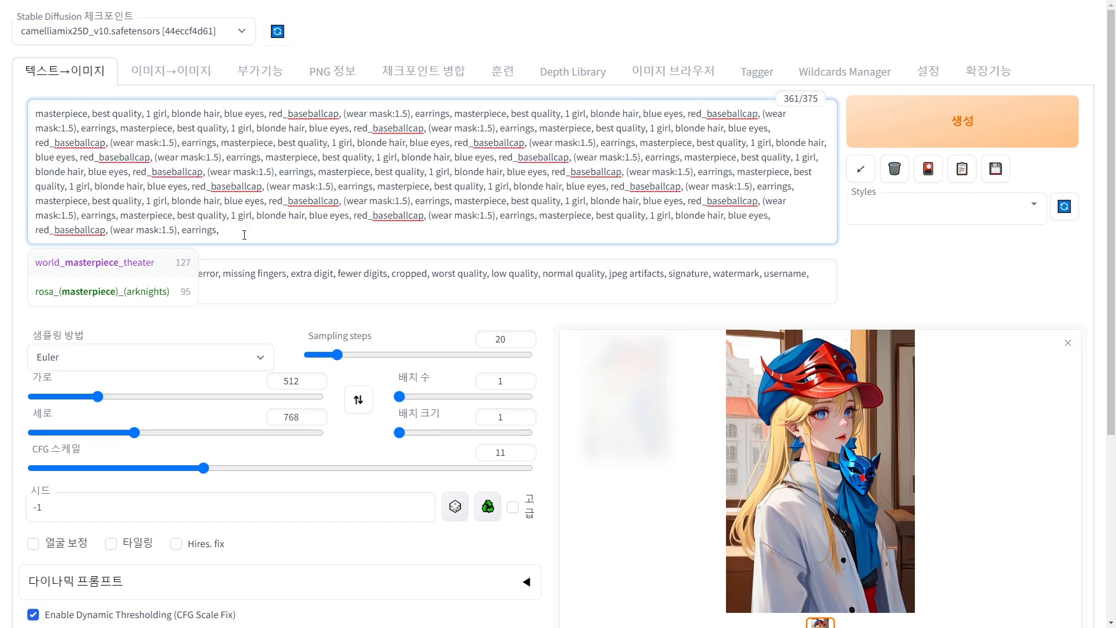
{"action": "key", "text": "ctrl+v"}
{"action": "key", "text": "ctrl+v"}
{"action": "key", "text": "ctrl+v"}
{"action": "key", "text": "ctrl+v"}
{"action": "key", "text": "ctrl+v"}
{"action": "key", "text": "ctrl+v"}
{"action": "key", "text": "ctrl+v"}
{"action": "key", "text": "ctrl+v"}
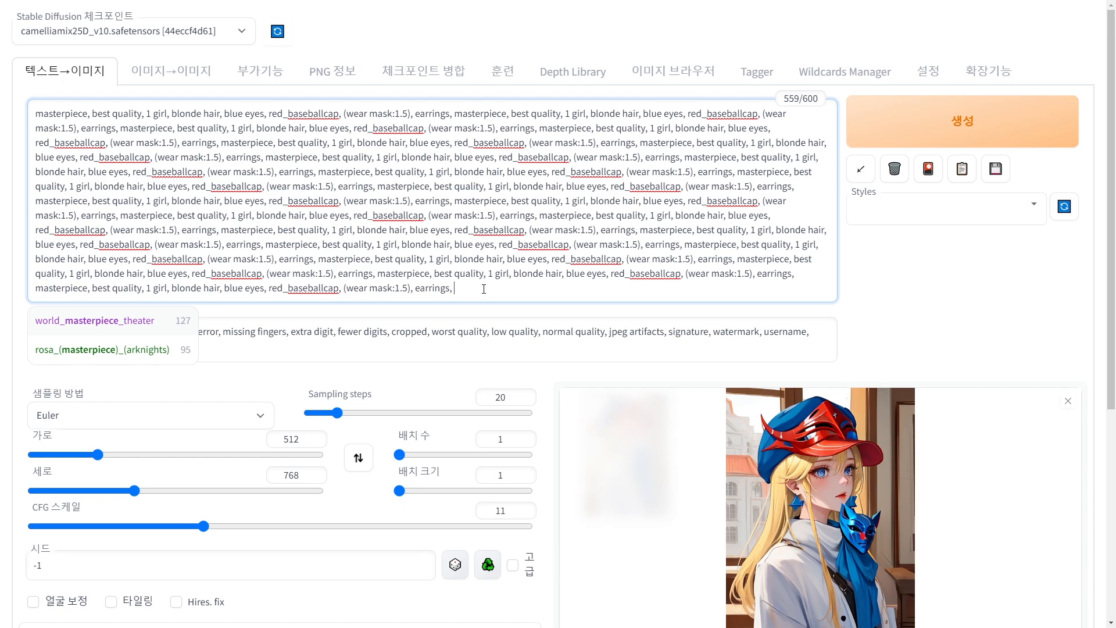
{"action": "left_click_drag", "start_coordinate": [484, 289], "coordinate": [761, 201]}
{"action": "left_click", "coordinate": [439, 230]}
{"action": "left_click_drag", "start_coordinate": [283, 155], "coordinate": [476, 245]}
{"action": "left_click", "coordinate": [476, 245]}
{"action": "left_click_drag", "start_coordinate": [316, 128], "coordinate": [390, 173]}
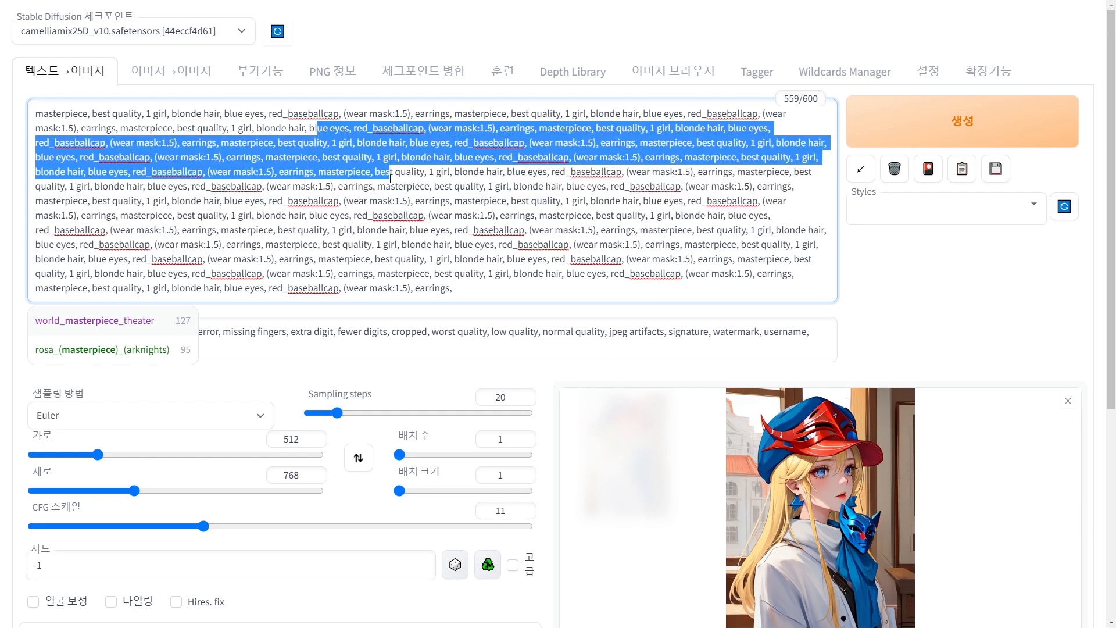
{"action": "left_click", "coordinate": [390, 173]}
{"action": "left_click_drag", "start_coordinate": [281, 192], "coordinate": [374, 200]}
{"action": "left_click", "coordinate": [374, 201]}
{"action": "left_click_drag", "start_coordinate": [237, 200], "coordinate": [190, 201]}
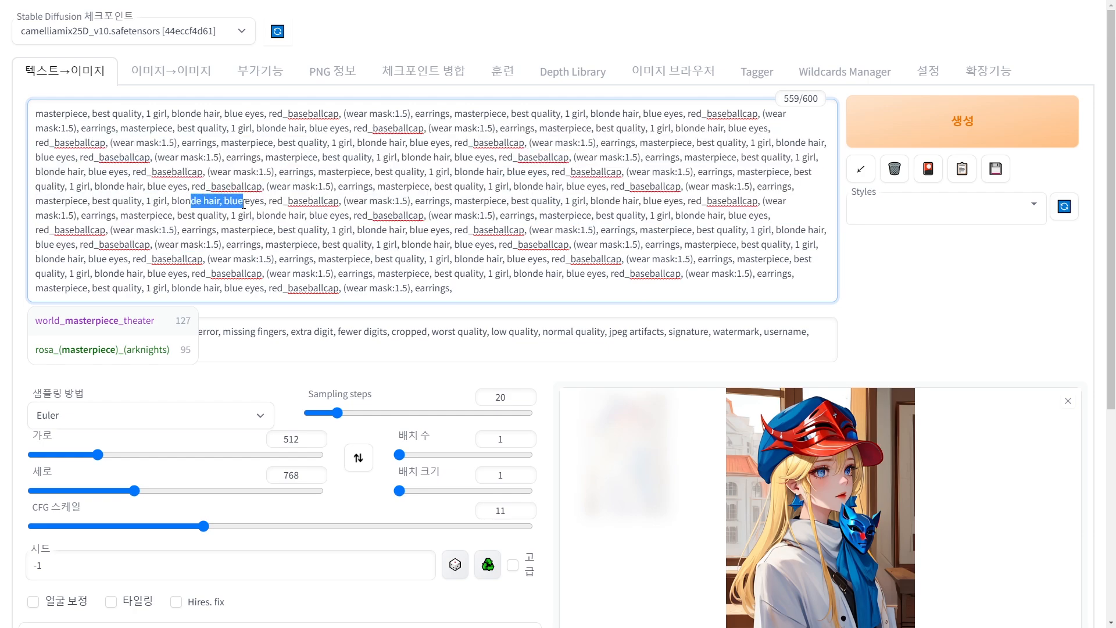
{"action": "left_click", "coordinate": [243, 200]}
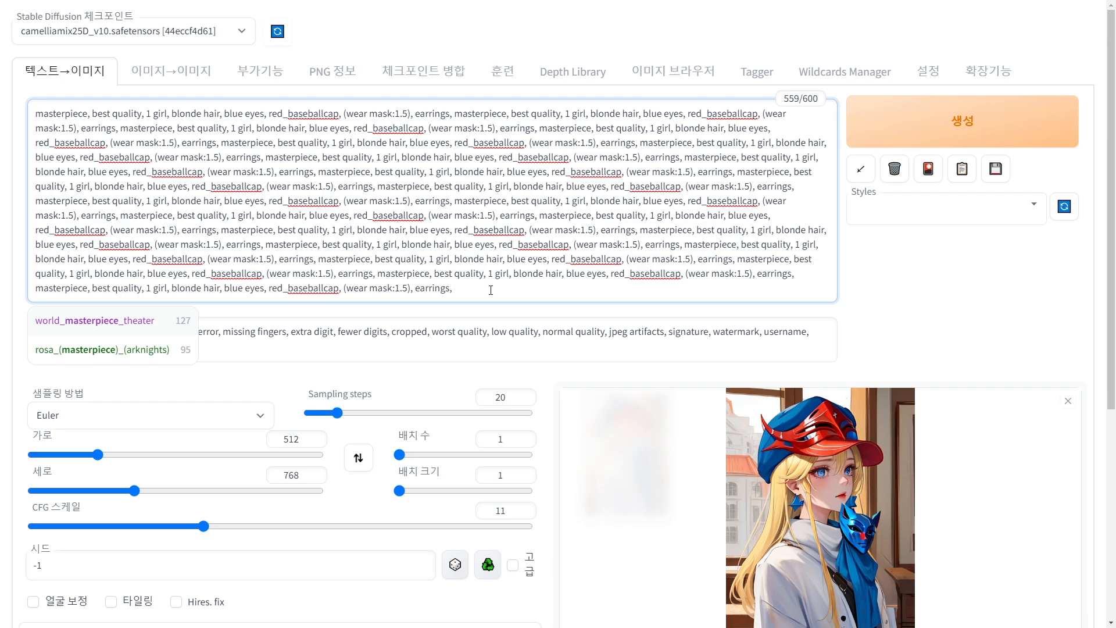
Clear all the text from both the positive prompt and the negative prompt
{"action": "left_click_drag", "start_coordinate": [491, 290], "coordinate": [38, 114]}
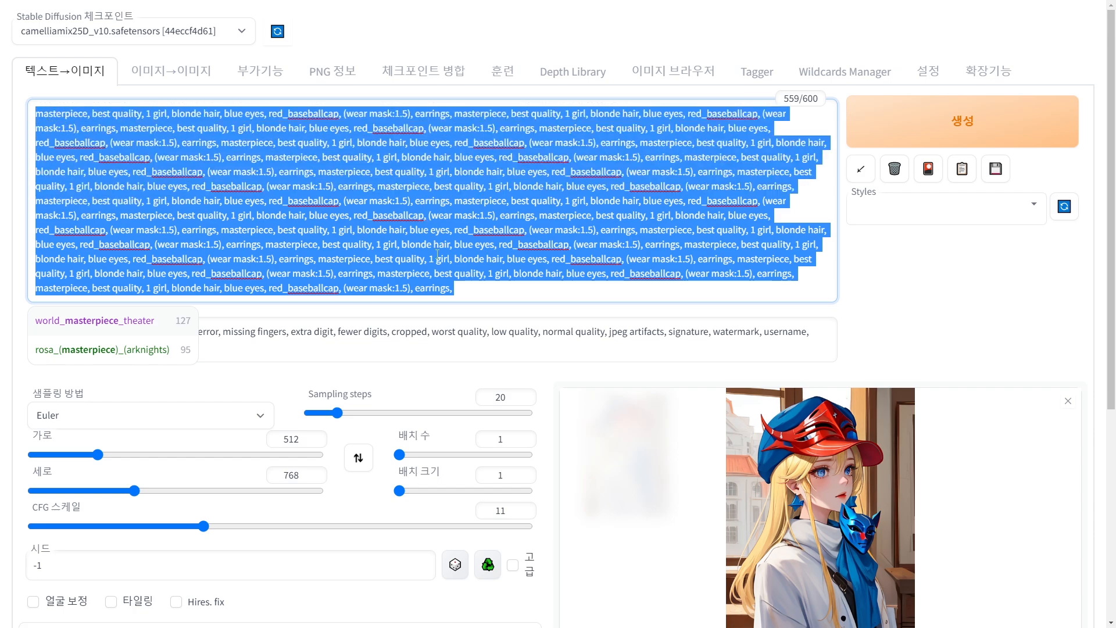
{"action": "left_click_drag", "start_coordinate": [456, 288], "coordinate": [36, 106]}
{"action": "key", "text": "BackSpace"}
{"action": "left_click", "coordinate": [228, 181]}
{"action": "key", "text": "ctrl+a"}
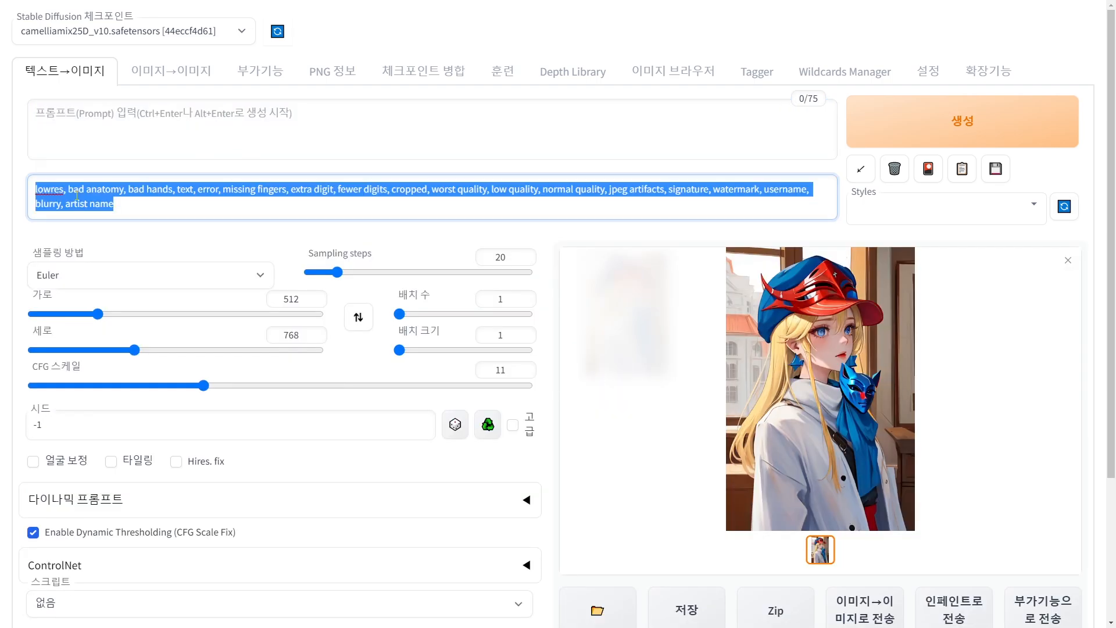
{"action": "key", "text": "BackSpace"}
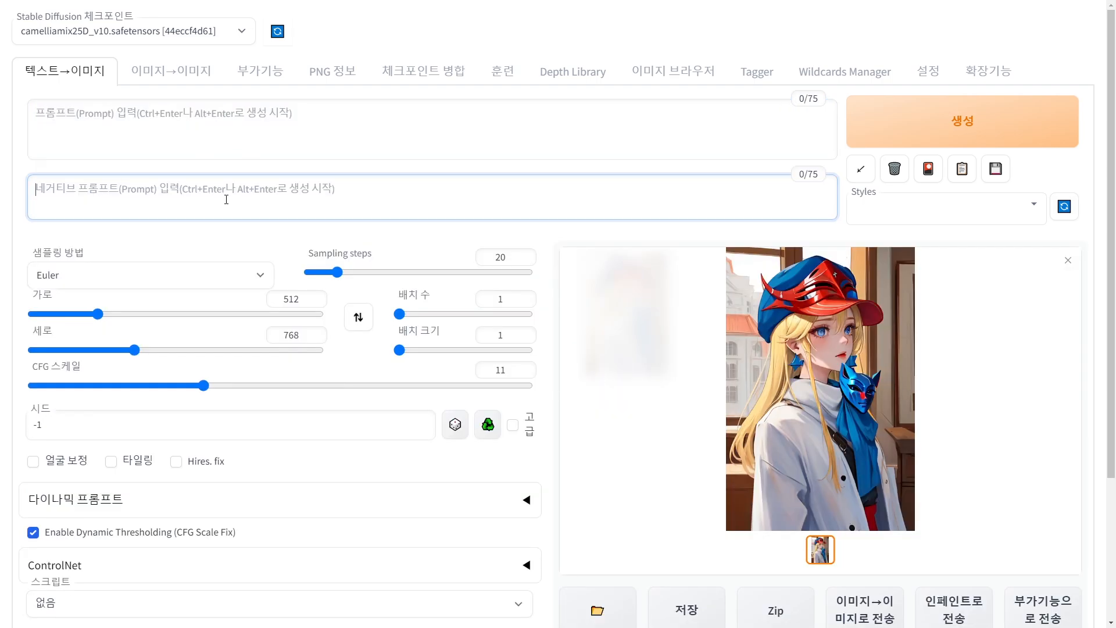
Look through the available sampling methods and set the sampling method to Euler a
{"action": "left_click_drag", "start_coordinate": [39, 254], "coordinate": [550, 256]}
{"action": "left_click", "coordinate": [550, 256]}
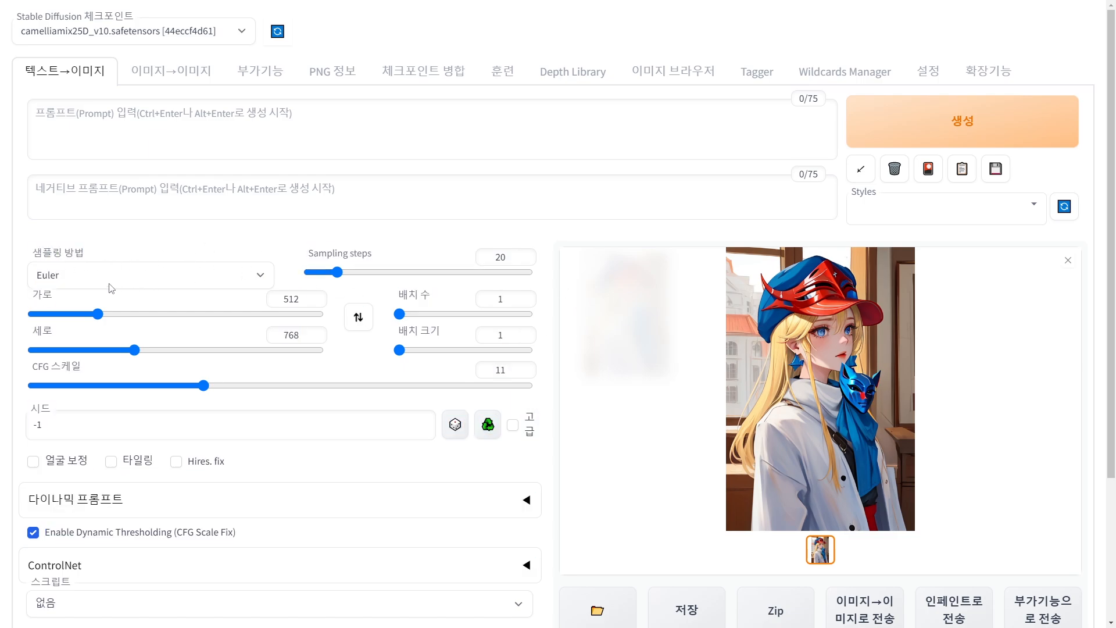
{"action": "left_click", "coordinate": [236, 277]}
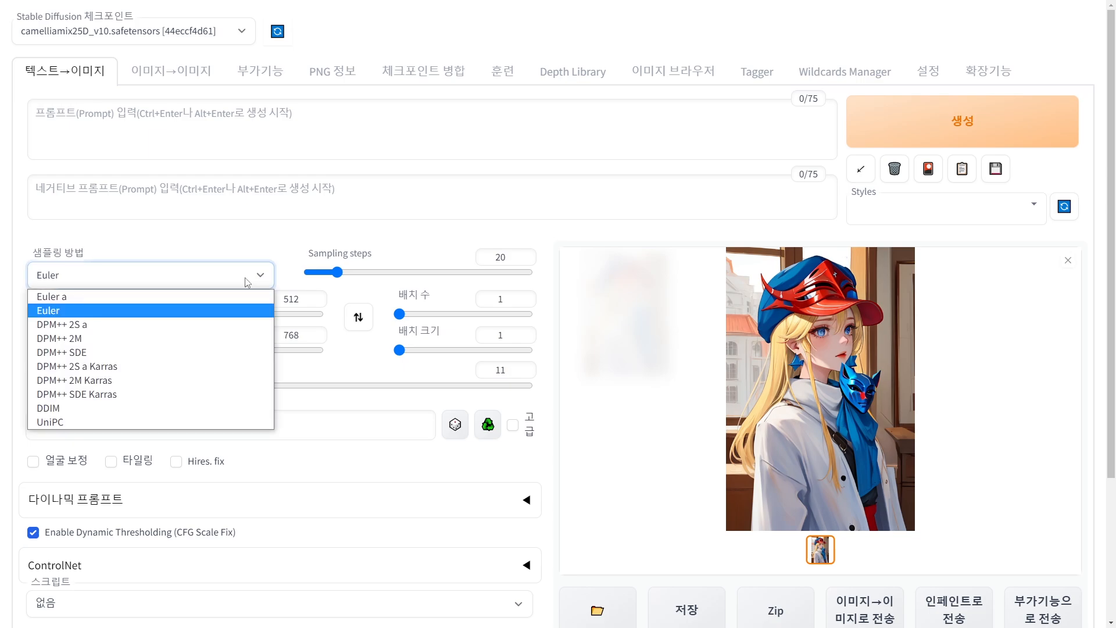
{"action": "left_click", "coordinate": [138, 304]}
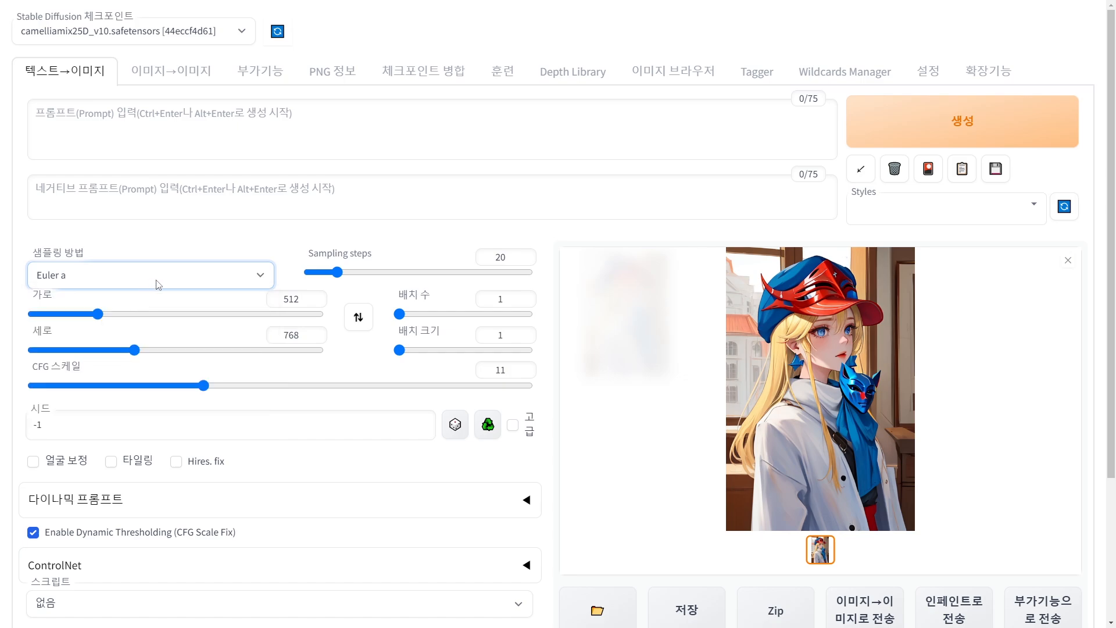
{"action": "left_click", "coordinate": [154, 282]}
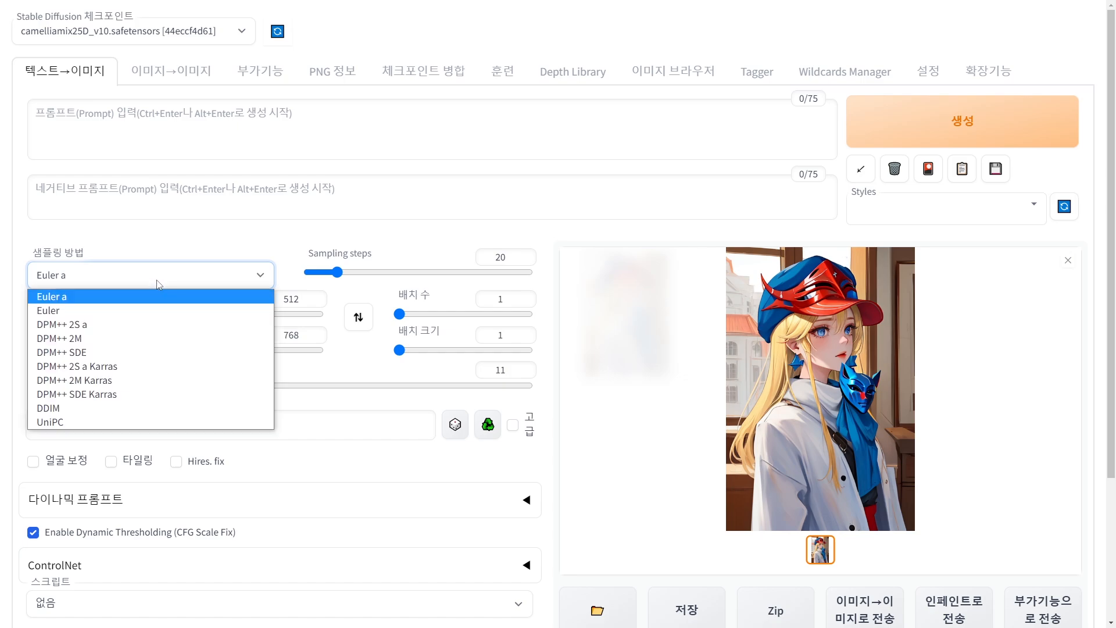
{"action": "left_click", "coordinate": [73, 303]}
{"action": "left_click", "coordinate": [93, 281]}
{"action": "left_click", "coordinate": [53, 298]}
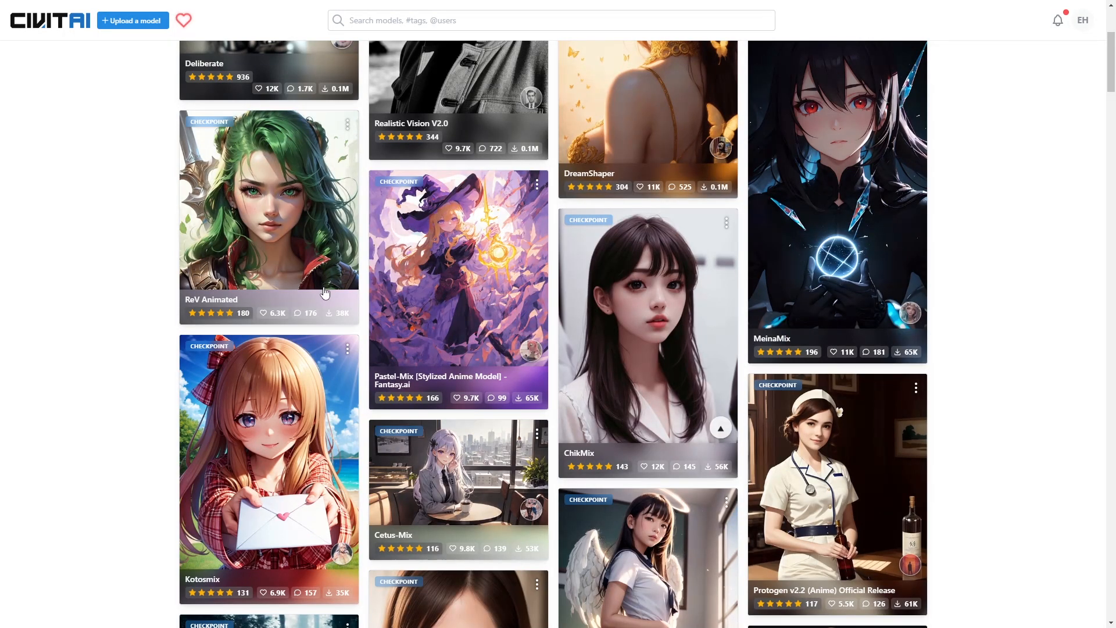
Open the Deliberate checkpoint's page on Civitai and look through its description, versions and sample images
{"action": "scroll", "coordinate": [325, 288], "scroll_direction": "up", "scroll_amount": 4}
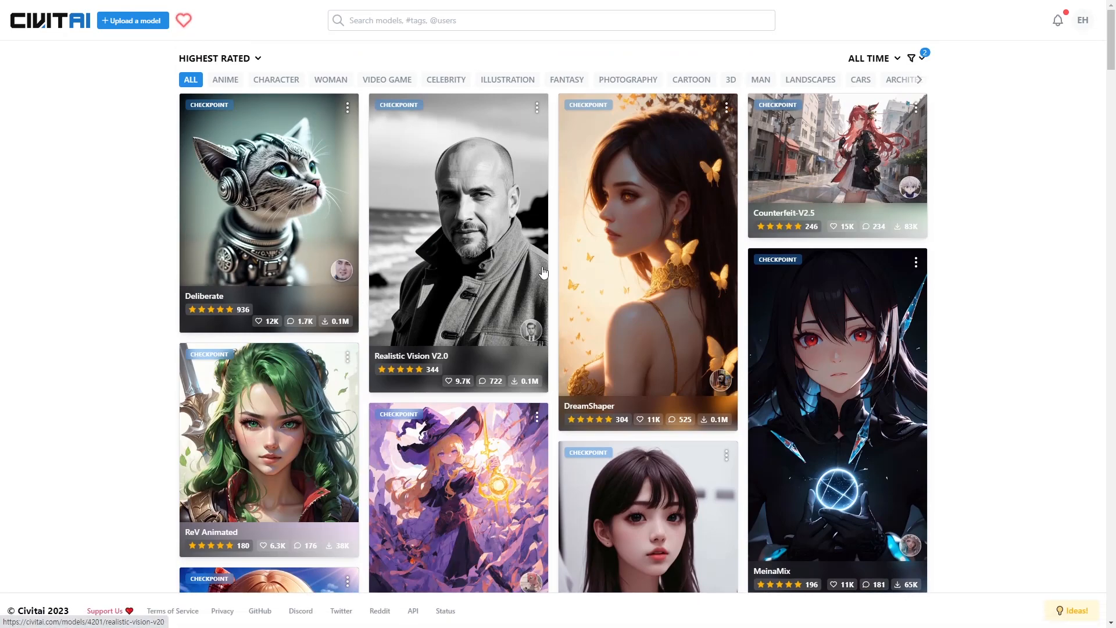
{"action": "left_click", "coordinate": [277, 236]}
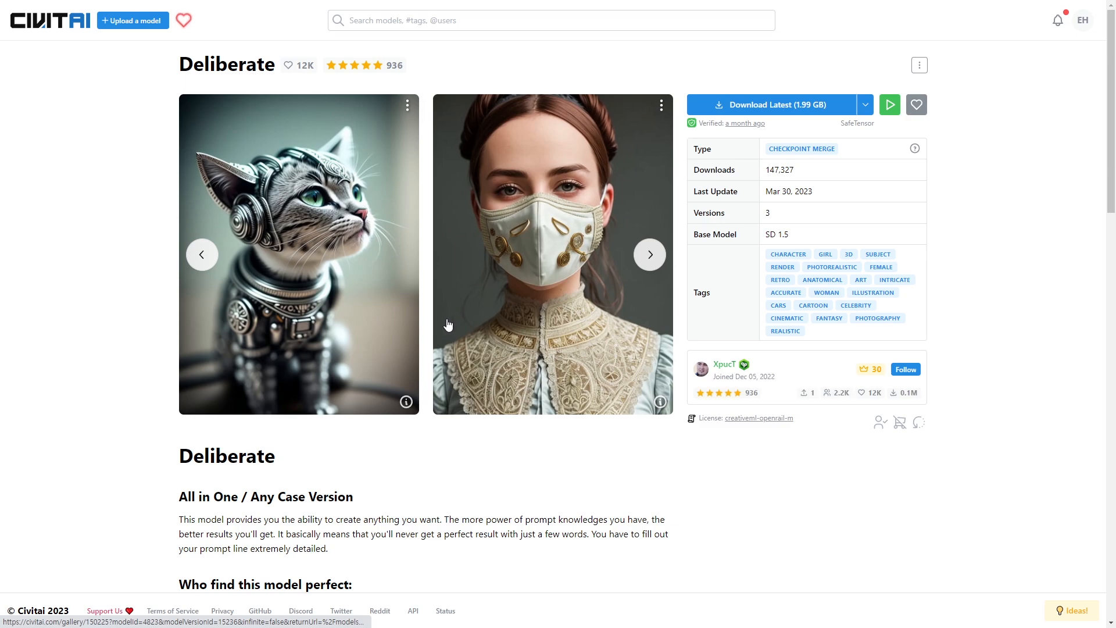
{"action": "scroll", "coordinate": [445, 326], "scroll_direction": "down", "scroll_amount": 5}
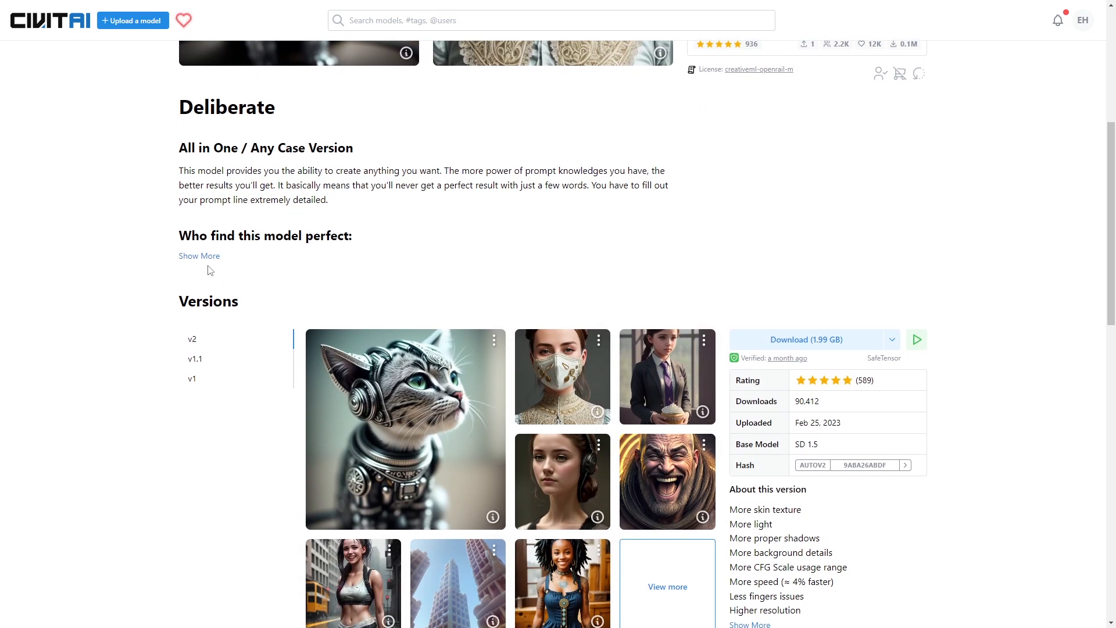
{"action": "scroll", "coordinate": [267, 279], "scroll_direction": "down", "scroll_amount": 5}
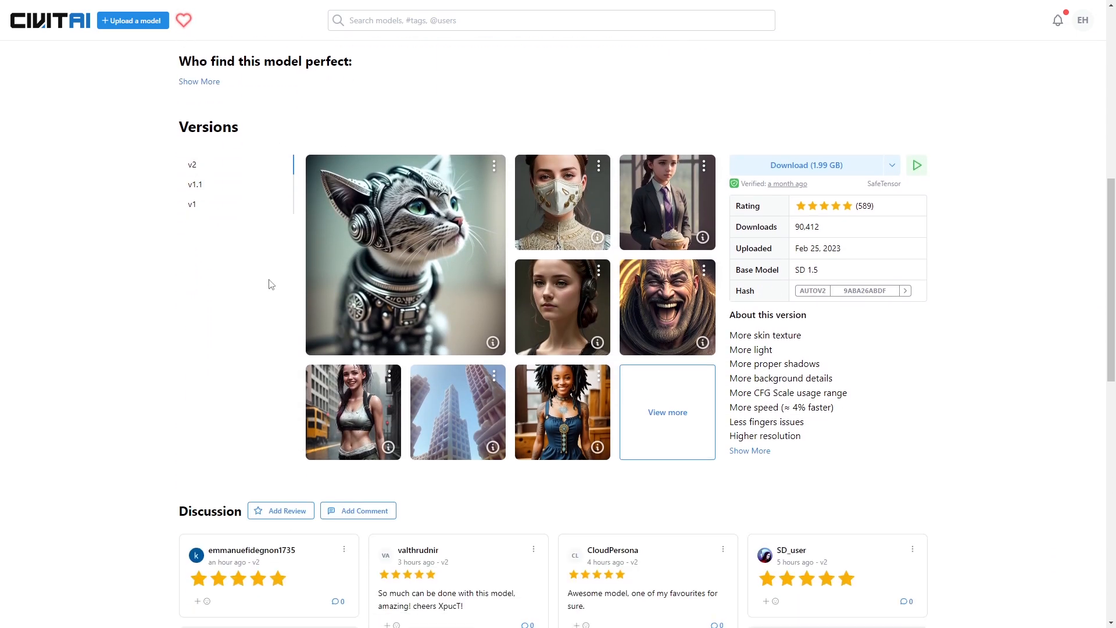
{"action": "scroll", "coordinate": [271, 284], "scroll_direction": "up", "scroll_amount": 2}
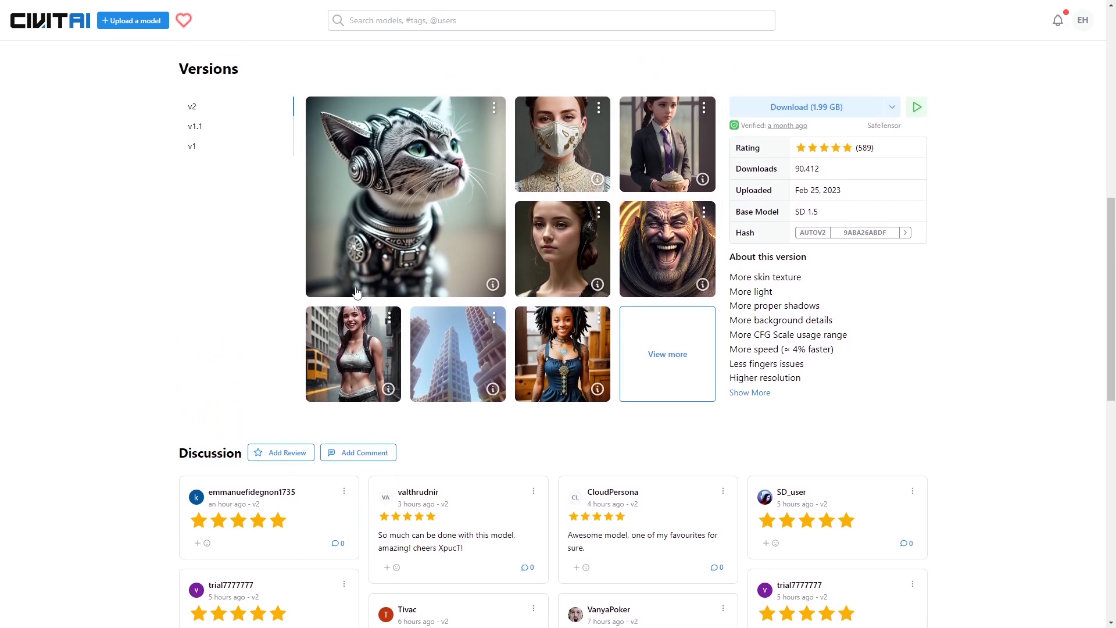
{"action": "scroll", "coordinate": [506, 318], "scroll_direction": "down", "scroll_amount": 1}
{"action": "scroll", "coordinate": [453, 261], "scroll_direction": "up", "scroll_amount": 2}
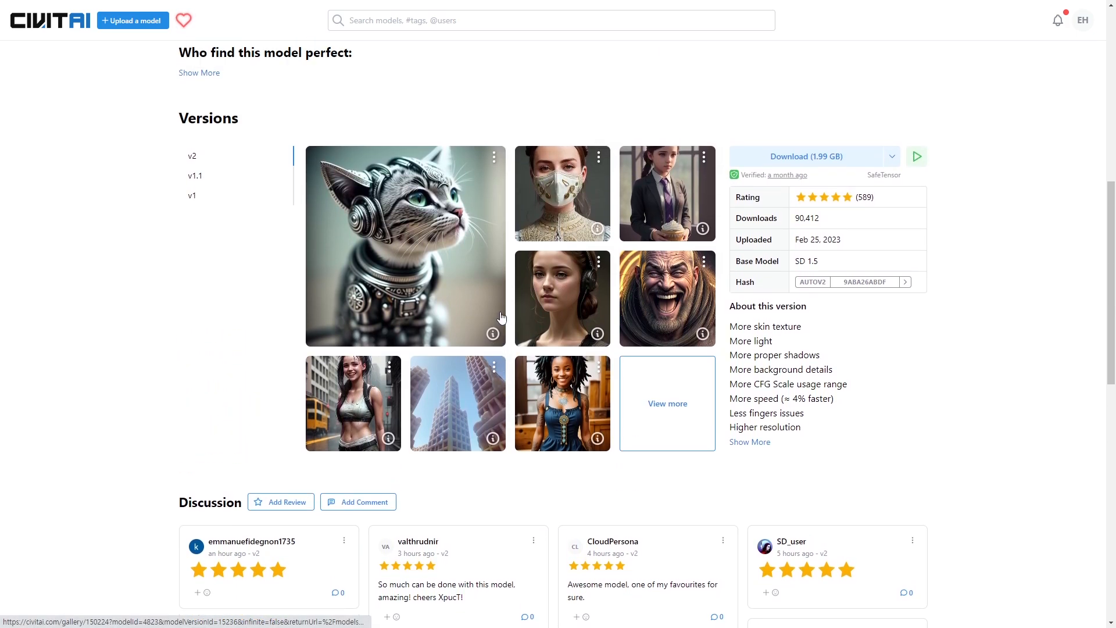
Open the metal kitten sample image of Deliberate and examine the prompt in its generation data
{"action": "left_click", "coordinate": [448, 250]}
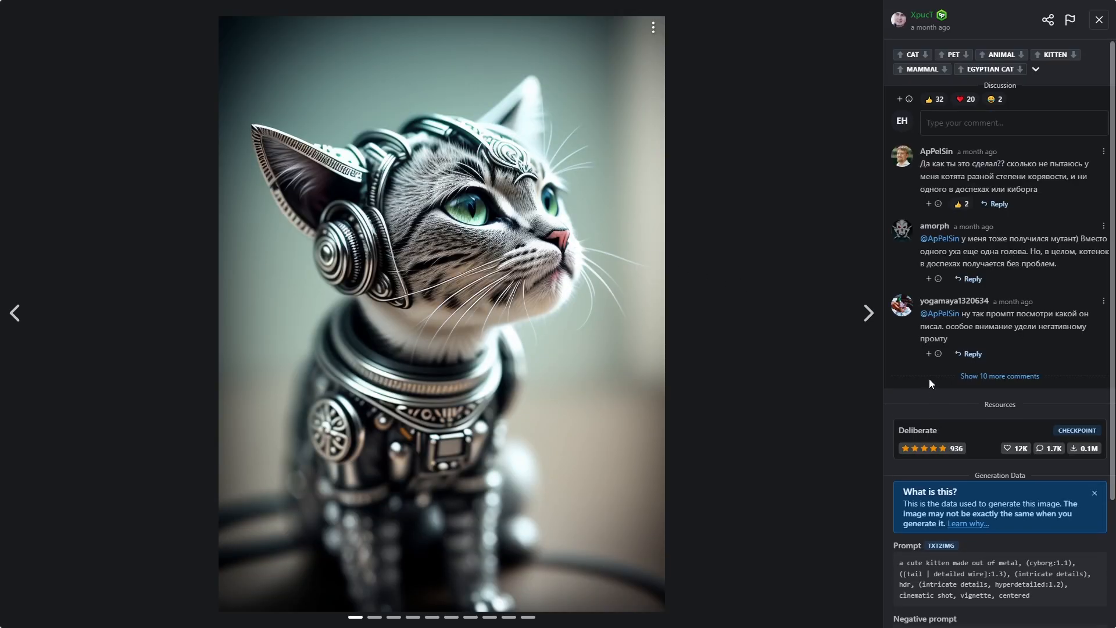
{"action": "scroll", "coordinate": [956, 467], "scroll_direction": "down", "scroll_amount": 2}
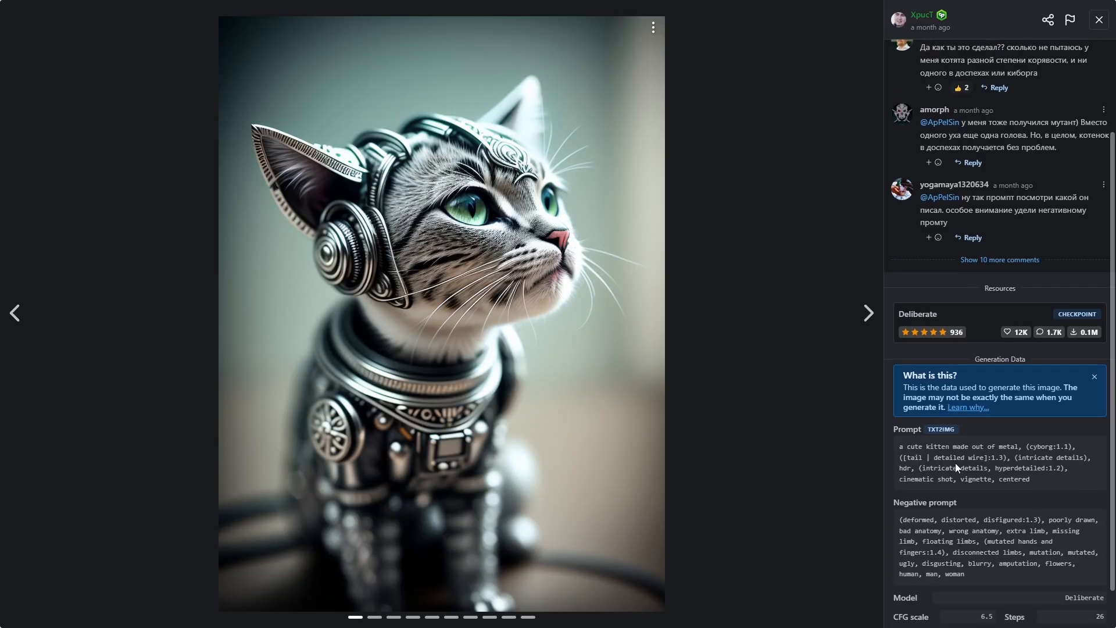
{"action": "left_click_drag", "start_coordinate": [1050, 482], "coordinate": [905, 446]}
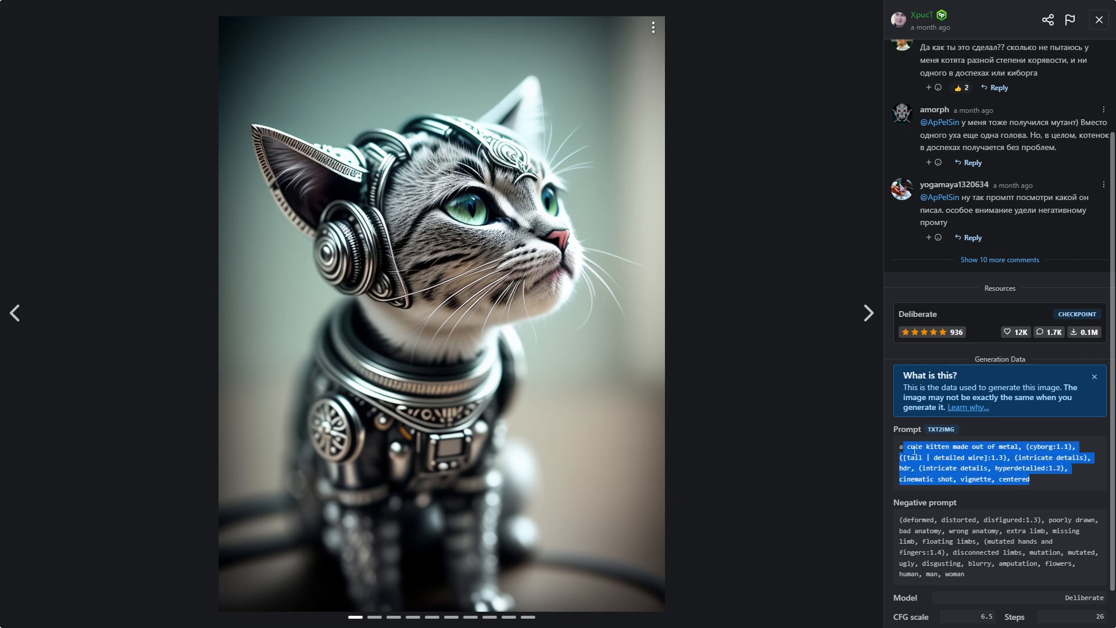
{"action": "left_click", "coordinate": [938, 468]}
{"action": "scroll", "coordinate": [937, 465], "scroll_direction": "down", "scroll_amount": 1}
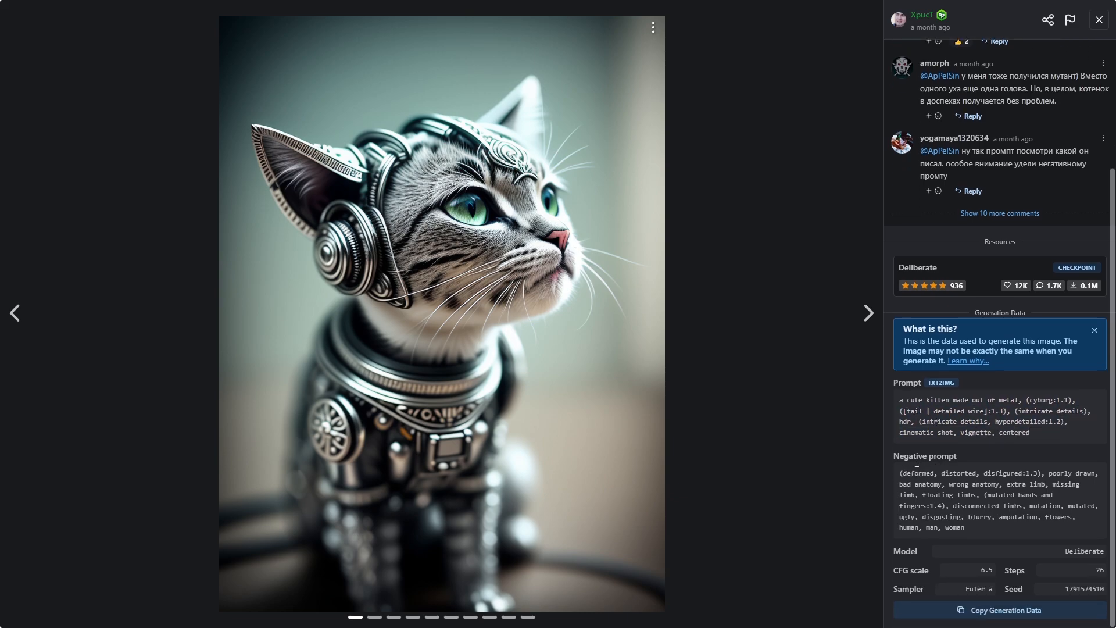
Examine the kitten image's negative prompt, CFG scale, steps and sampler in the generation data
{"action": "left_click_drag", "start_coordinate": [901, 471], "coordinate": [1012, 530]}
{"action": "left_click", "coordinate": [1011, 531]}
{"action": "left_click_drag", "start_coordinate": [901, 571], "coordinate": [919, 571]}
{"action": "left_click", "coordinate": [1029, 570]}
{"action": "left_click_drag", "start_coordinate": [966, 589], "coordinate": [988, 589]}
{"action": "left_click", "coordinate": [988, 588]}
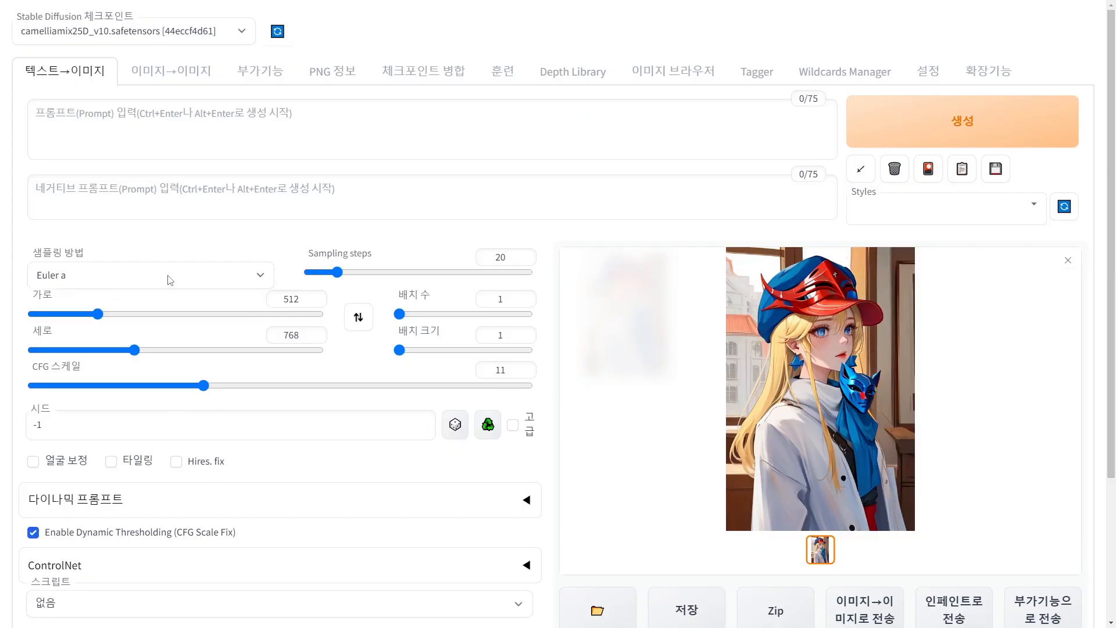
Reselect Euler a as the sampling method in Stable Diffusion web UI and compare it with the kitten image's sampler on Civitai
{"action": "left_click", "coordinate": [254, 276]}
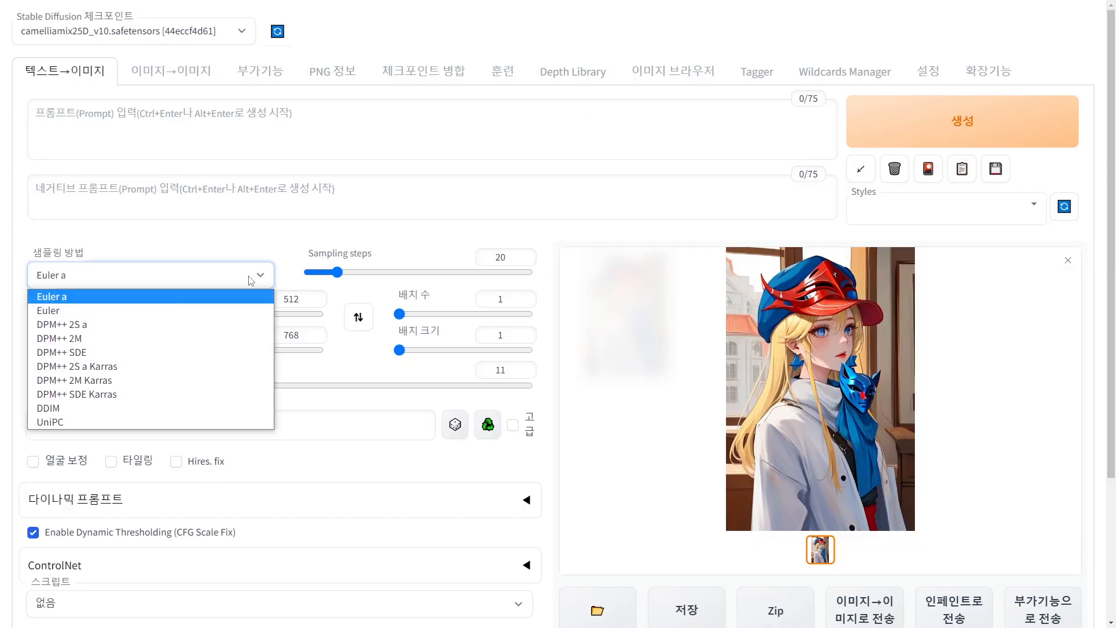
{"action": "left_click", "coordinate": [69, 298]}
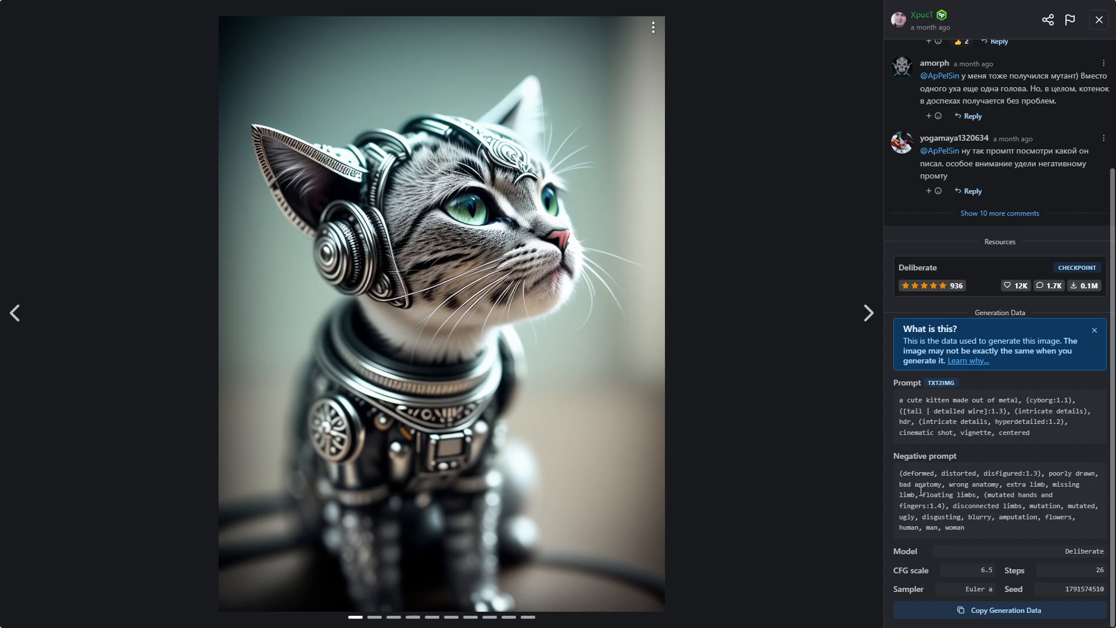
{"action": "left_click_drag", "start_coordinate": [965, 589], "coordinate": [990, 589]}
{"action": "left_click", "coordinate": [989, 589]}
{"action": "key", "text": "ctrl+Tab"}
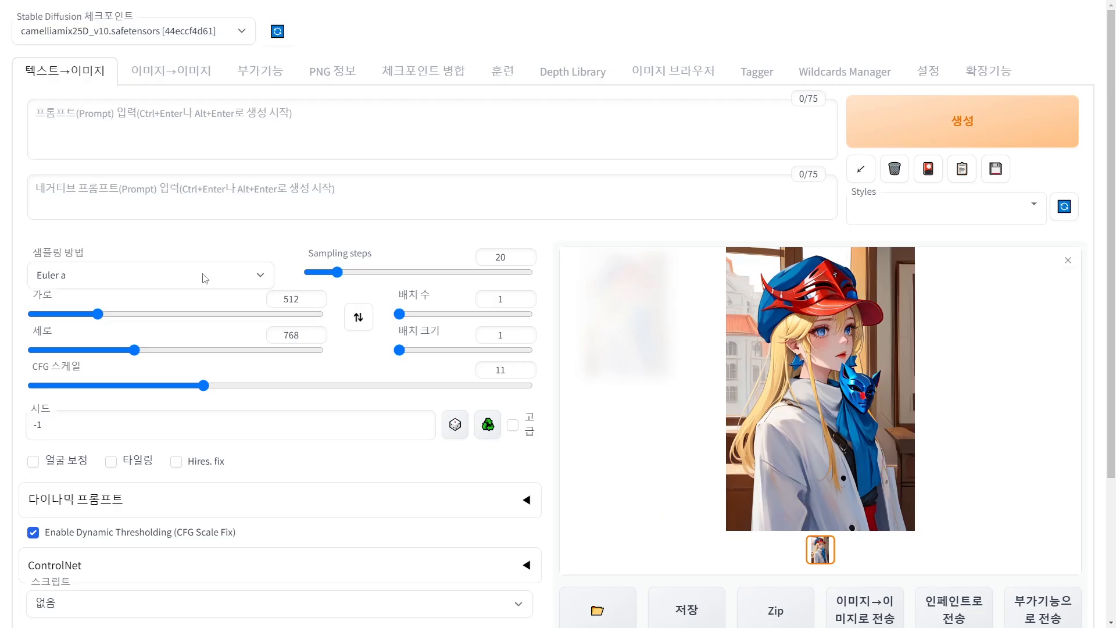
Set the sampling method in Stable Diffusion web UI to DPM++ SDE Karras
{"action": "left_click", "coordinate": [163, 284]}
{"action": "left_click", "coordinate": [165, 291]}
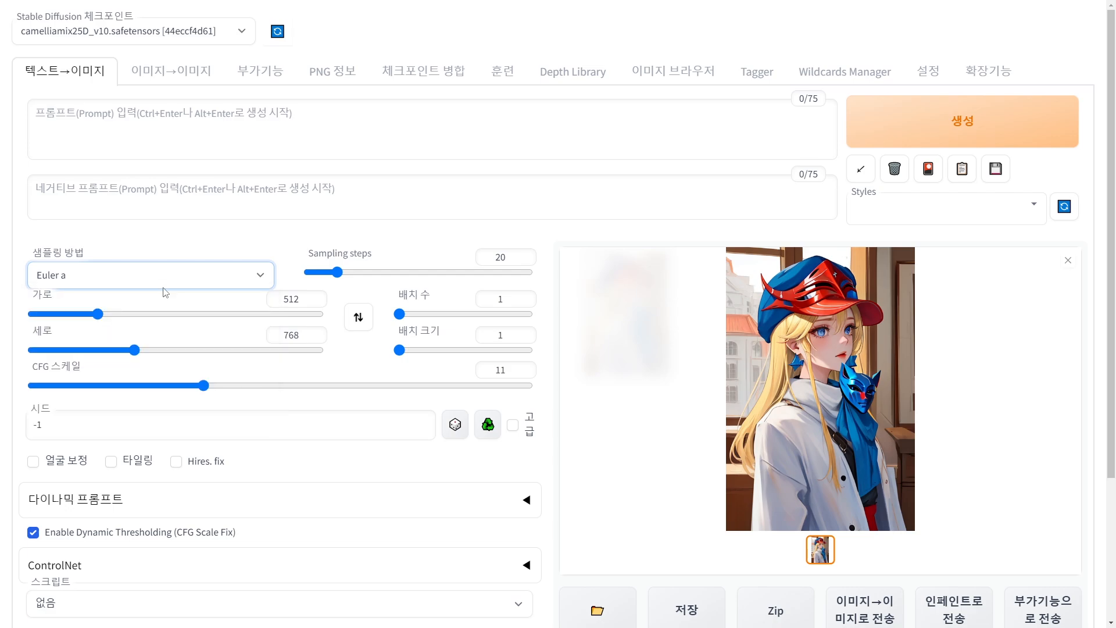
{"action": "left_click", "coordinate": [164, 288]}
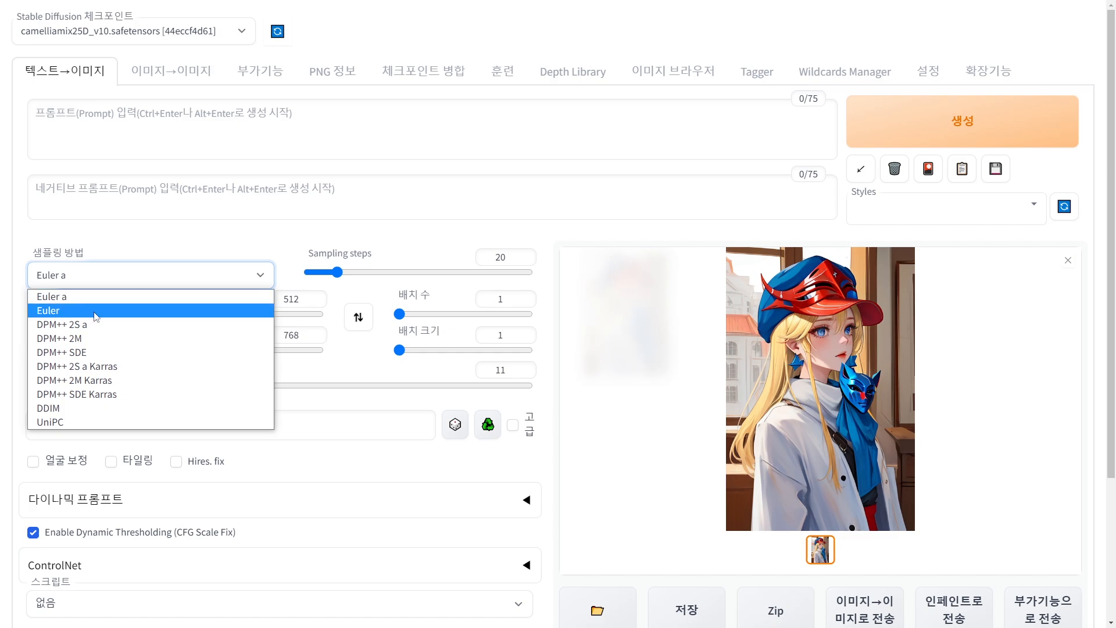
{"action": "left_click", "coordinate": [91, 397]}
Set the sampling steps to 30
{"action": "triple_click", "coordinate": [372, 254]}
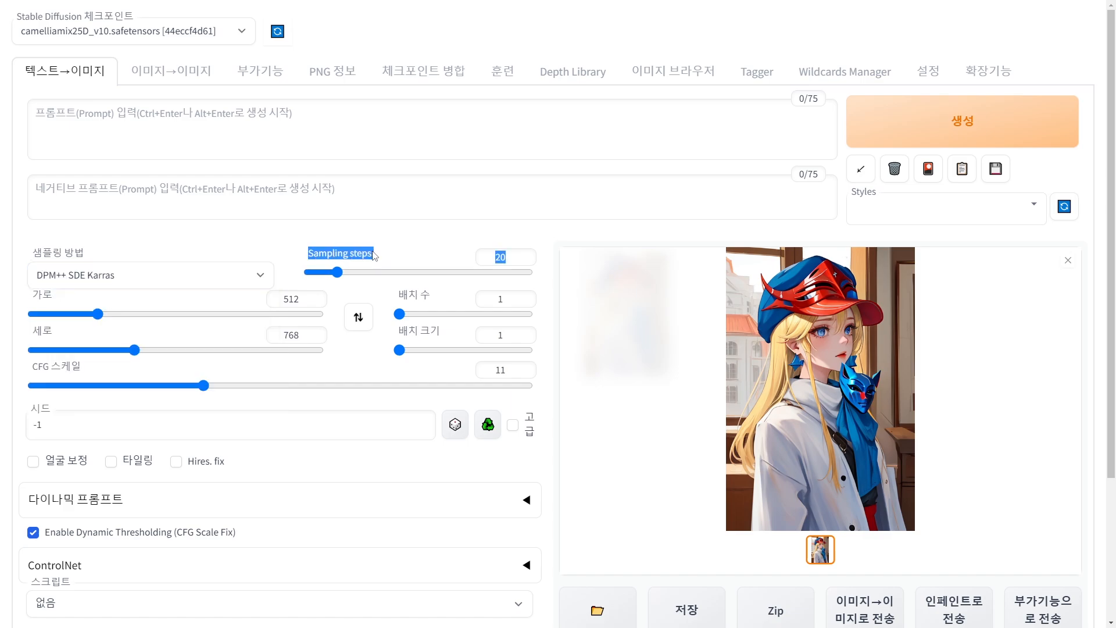
{"action": "double_click", "coordinate": [500, 257]}
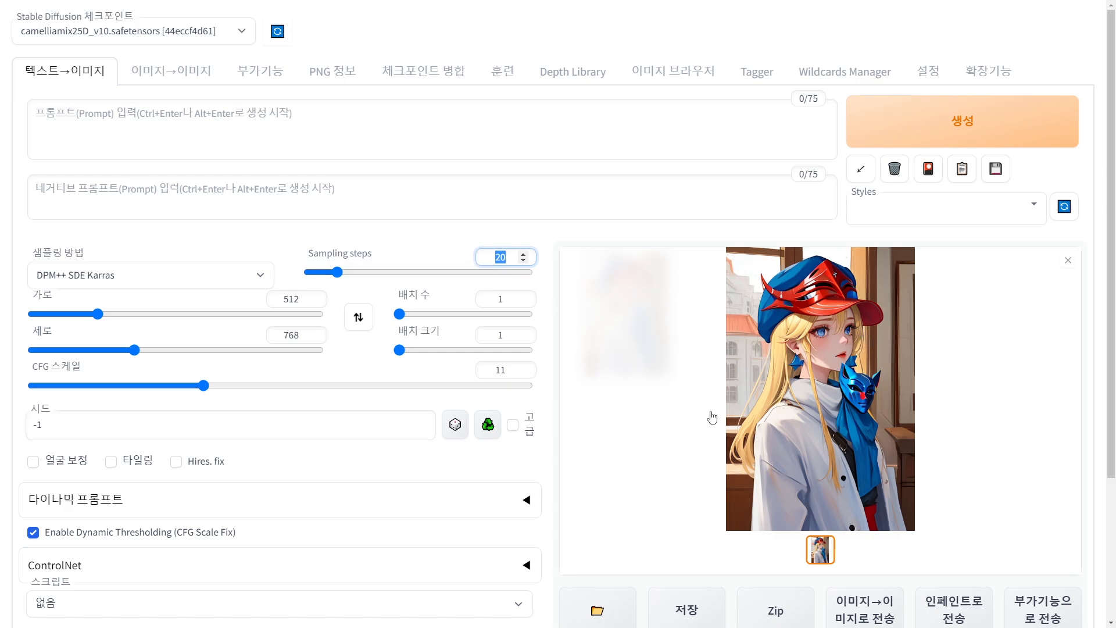
{"action": "left_click", "coordinate": [501, 257]}
{"action": "double_click", "coordinate": [509, 257]}
{"action": "type", "text": "30"}
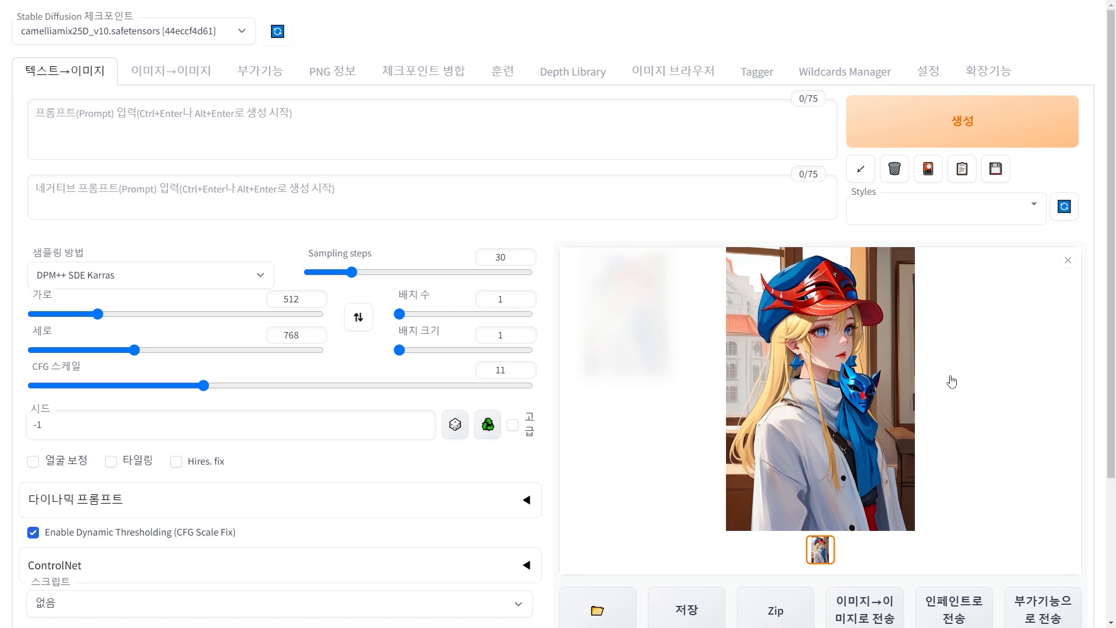
Try sampling steps of 40, 100 and 25, and set the value back to 30
{"action": "left_click_drag", "start_coordinate": [523, 257], "coordinate": [485, 256]}
{"action": "type", "text": "40"}
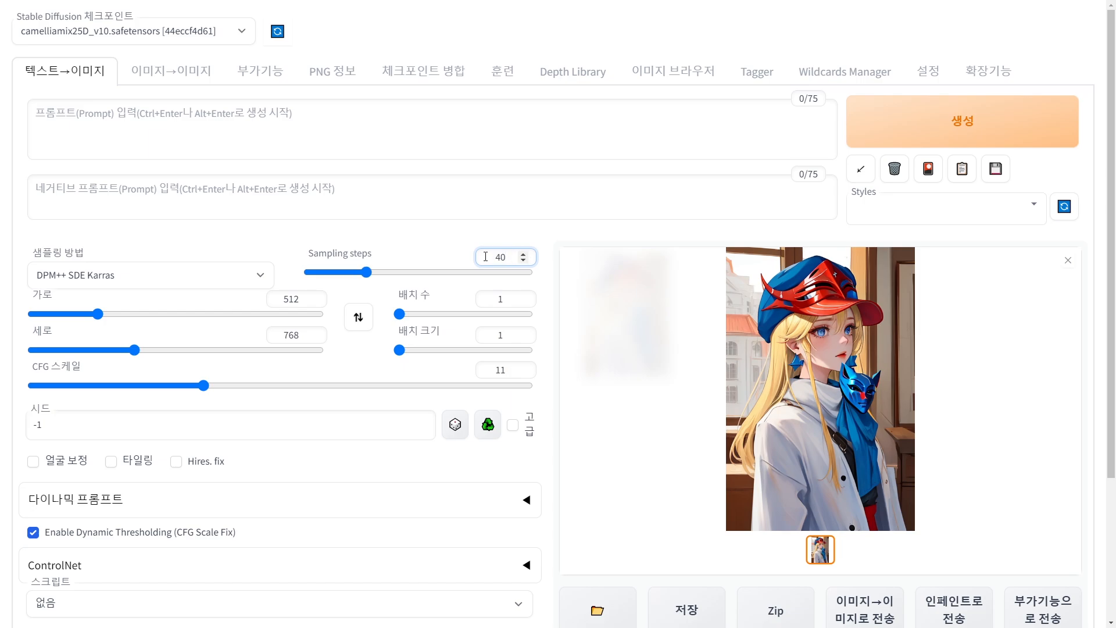
{"action": "key", "text": "BackSpace"}
{"action": "key", "text": "BackSpace"}
{"action": "type", "text": "100"}
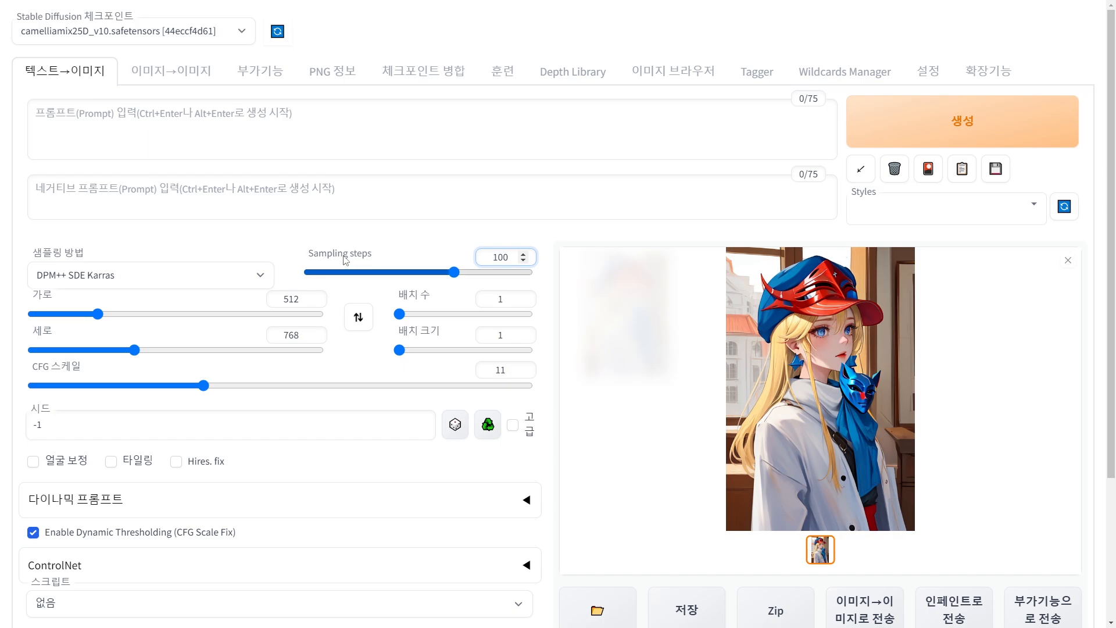
{"action": "left_click_drag", "start_coordinate": [509, 256], "coordinate": [492, 257]}
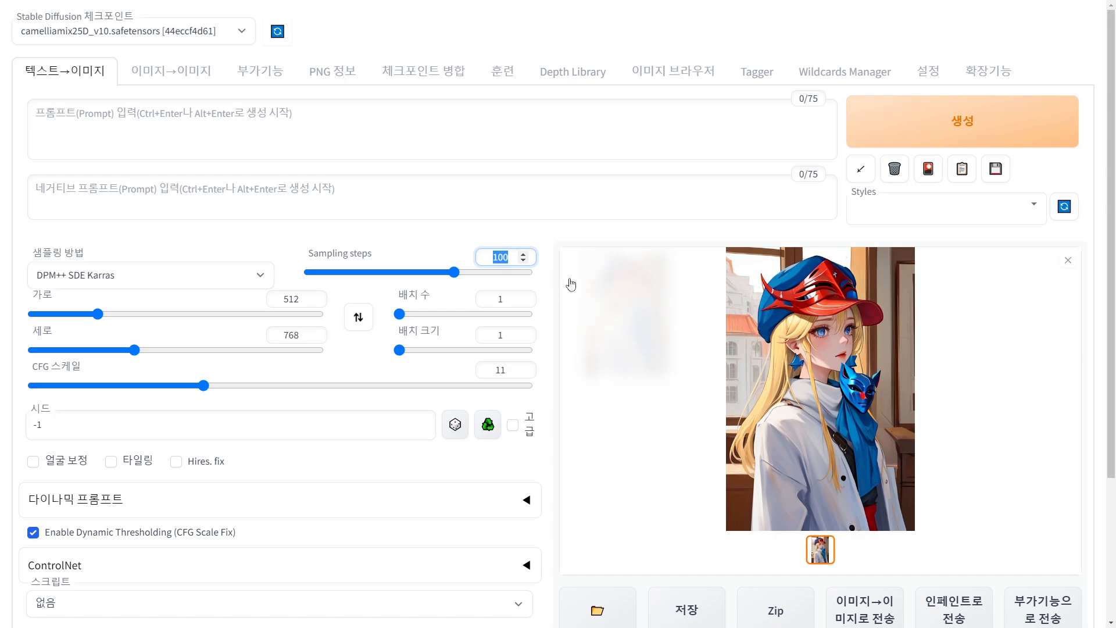
{"action": "type", "text": "25"}
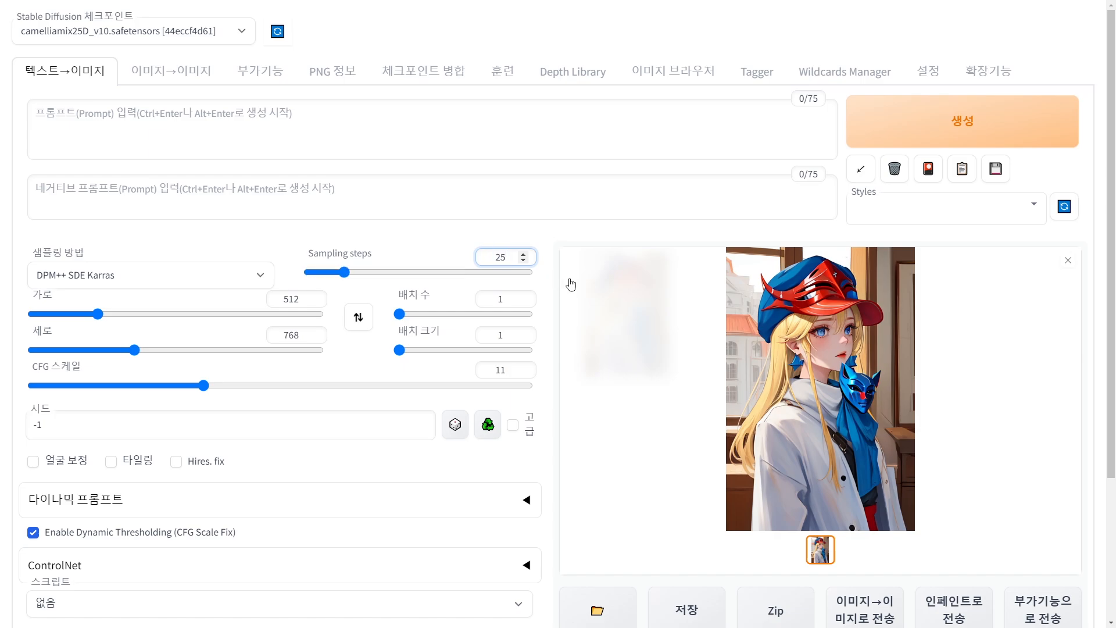
{"action": "key", "text": "BackSpace"}
{"action": "key", "text": "BackSpace"}
{"action": "type", "text": "30"}
Check the kitten image's step count on Civitai, and try 35 and 100 sampling steps in Stable Diffusion web UI before restoring 30
{"action": "key", "text": "ctrl+Tab"}
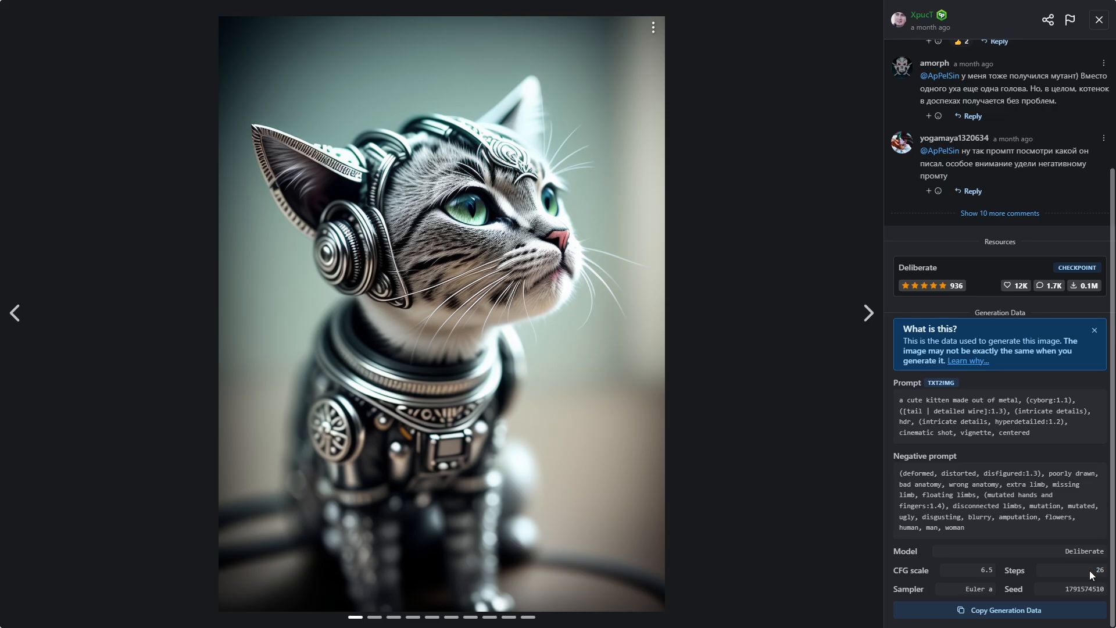
{"action": "key", "text": "ctrl+shift+Tab"}
{"action": "double_click", "coordinate": [499, 257]}
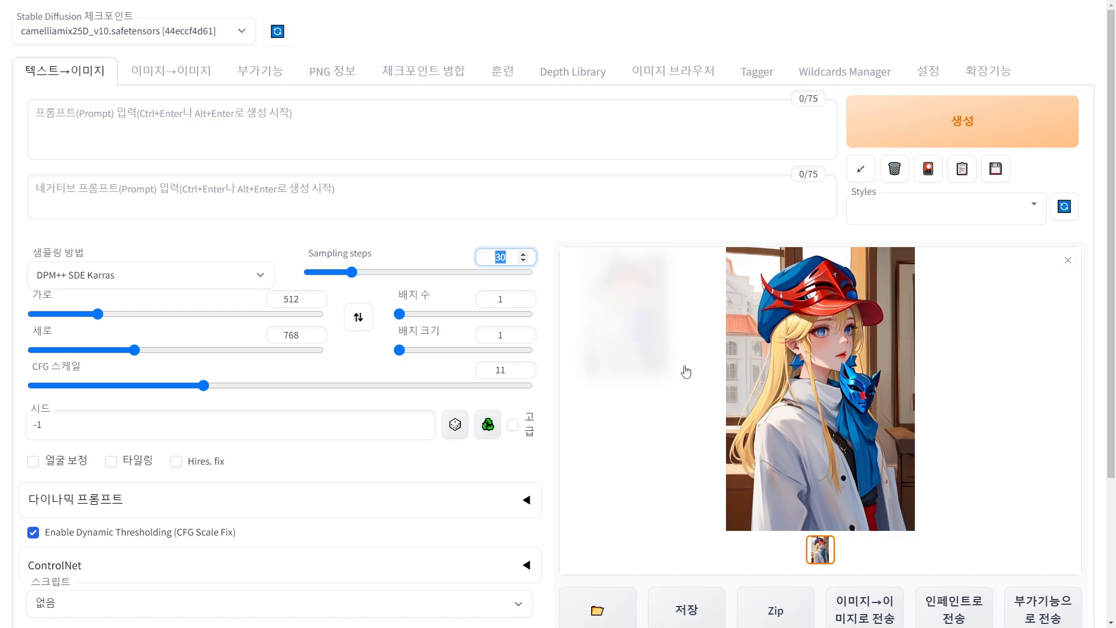
{"action": "type", "text": "35"}
{"action": "key", "text": "BackSpace"}
{"action": "key", "text": "BackSpace"}
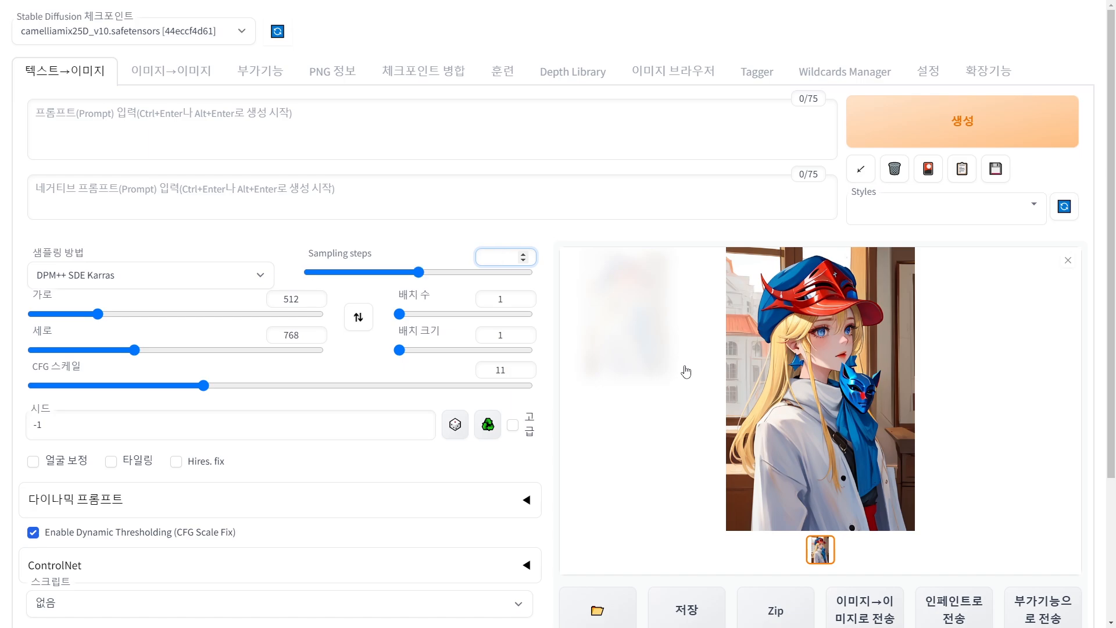
{"action": "type", "text": "100"}
{"action": "key", "text": "BackSpace"}
{"action": "key", "text": "BackSpace"}
{"action": "key", "text": "BackSpace"}
{"action": "type", "text": "30"}
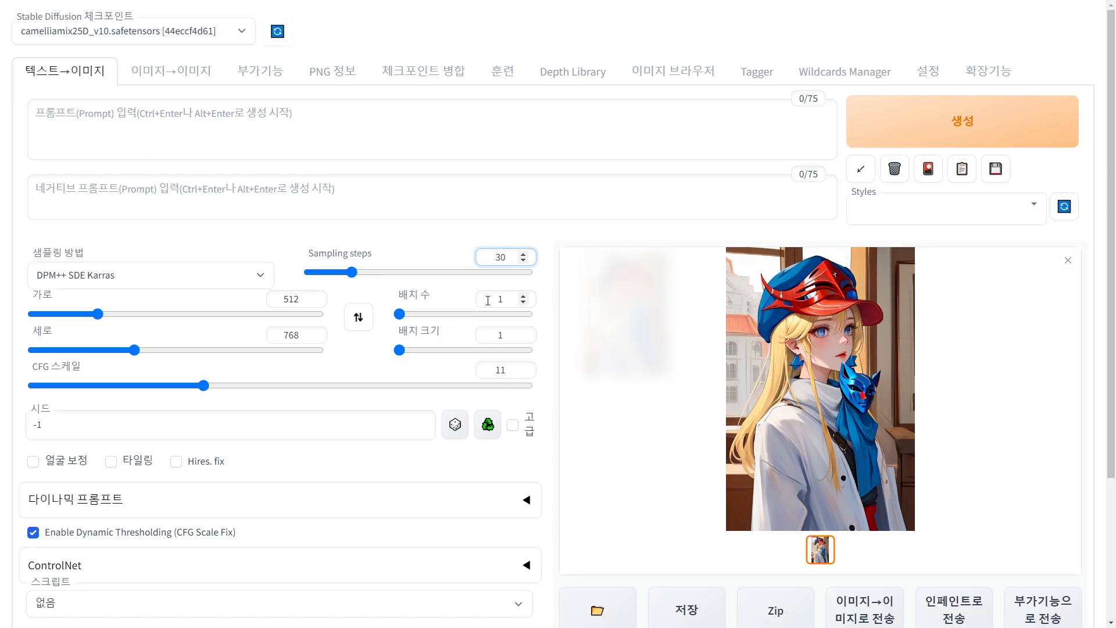
Set the batch count to 5
{"action": "double_click", "coordinate": [505, 298]}
{"action": "left_click", "coordinate": [546, 289]}
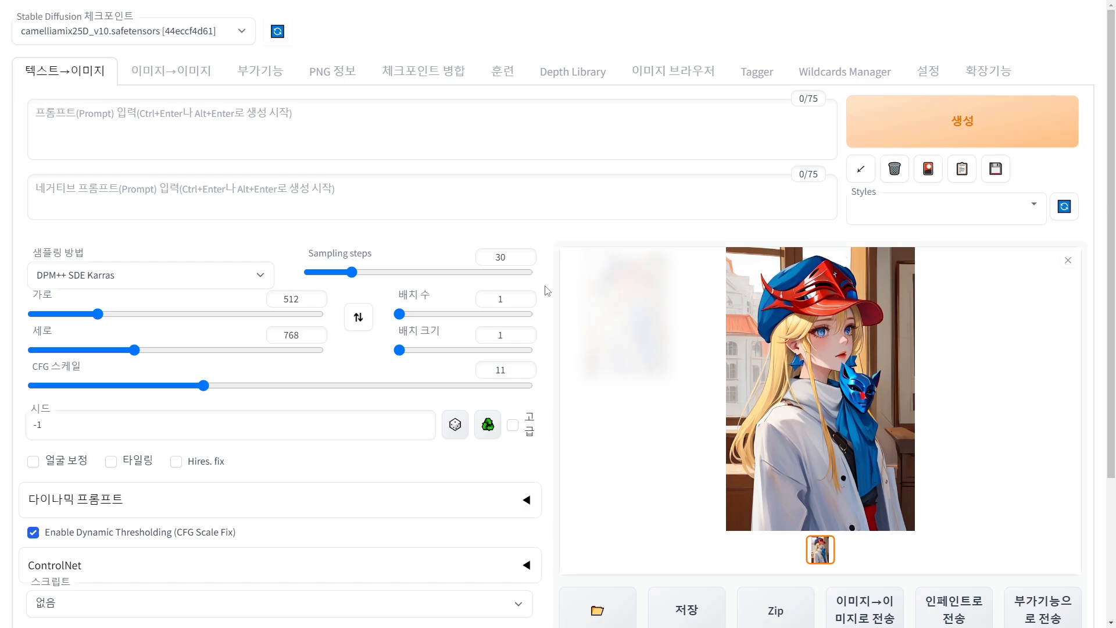
{"action": "double_click", "coordinate": [500, 299]}
{"action": "type", "text": "5"}
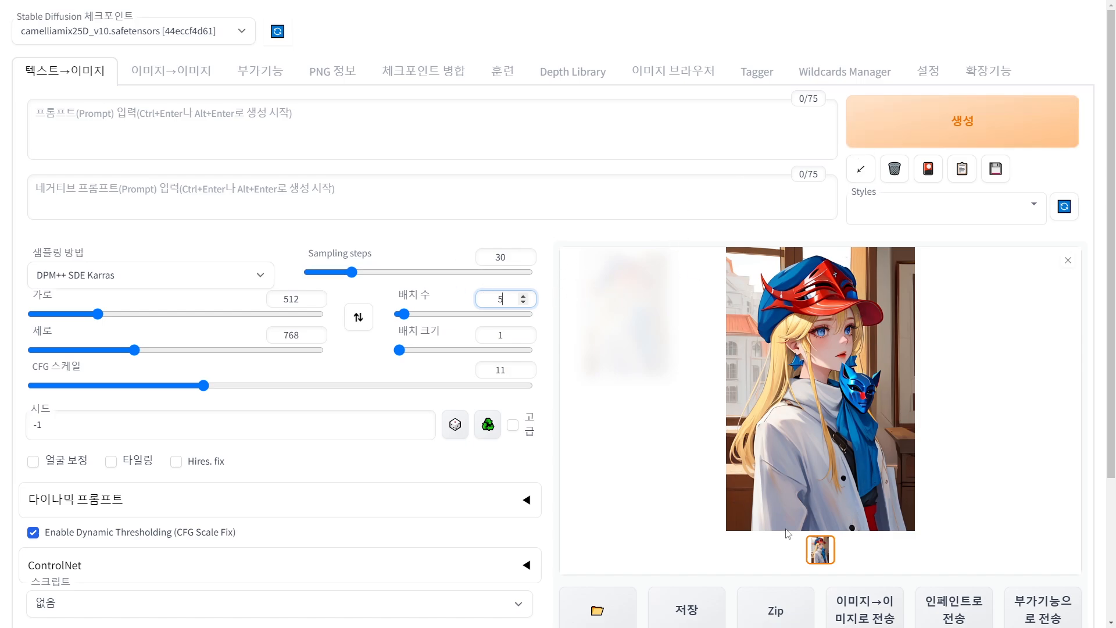
Try a batch size of 5 and set it back to 1
{"action": "double_click", "coordinate": [522, 341]}
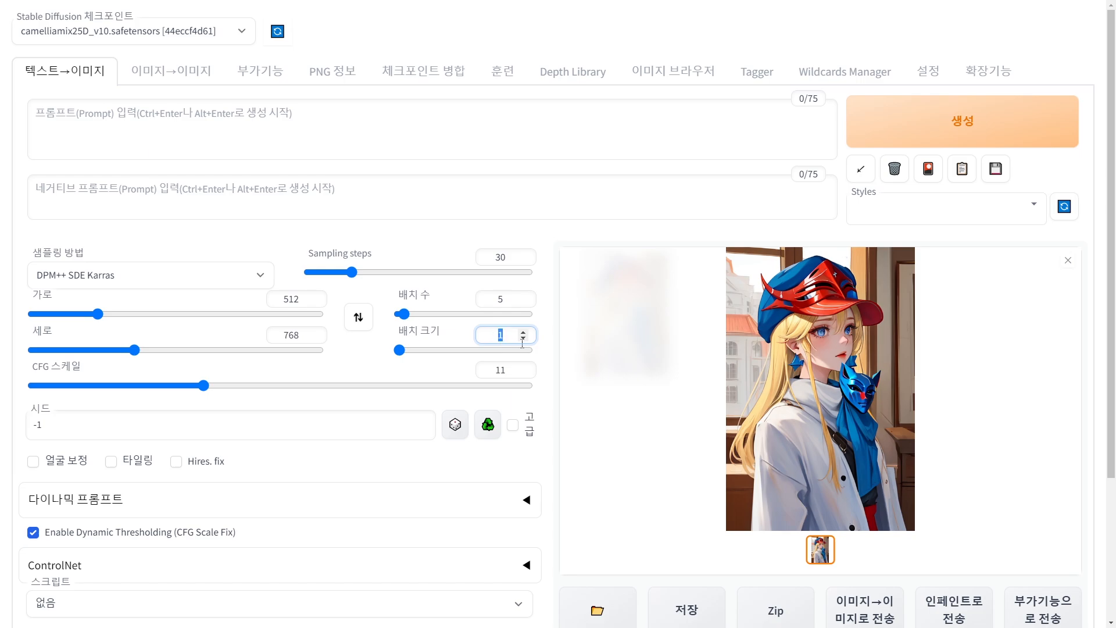
{"action": "type", "text": "5"}
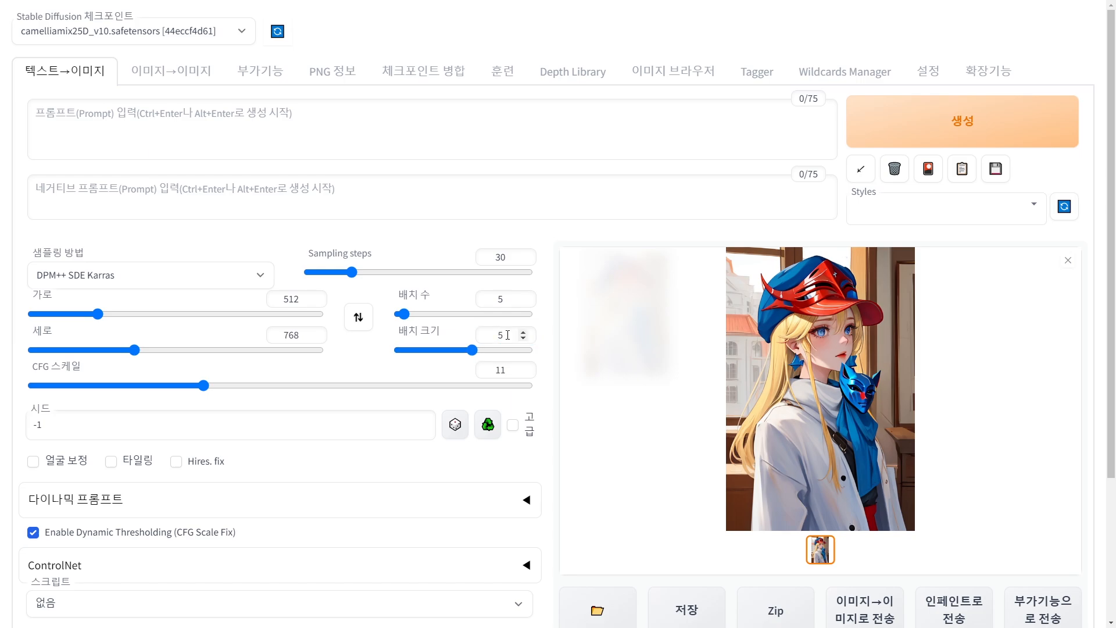
{"action": "left_click", "coordinate": [508, 335]}
{"action": "key", "text": "BackSpace"}
{"action": "type", "text": "1"}
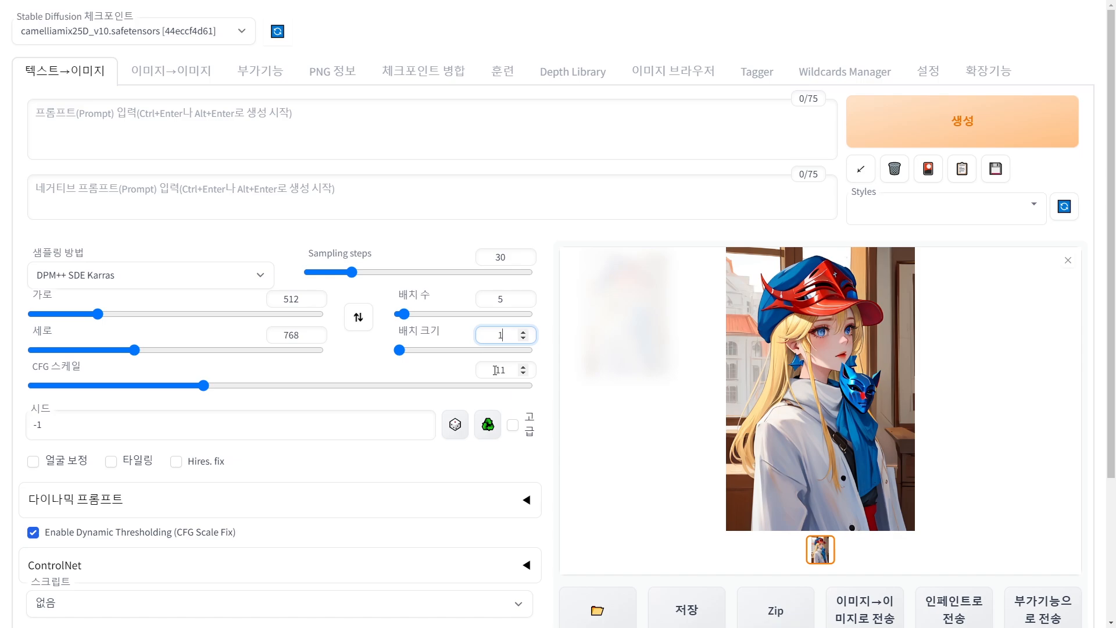
Enter the prompt "red eyes, blonde hair," using the suggested tags for red eyes and blonde hair
{"action": "left_click", "coordinate": [499, 369]}
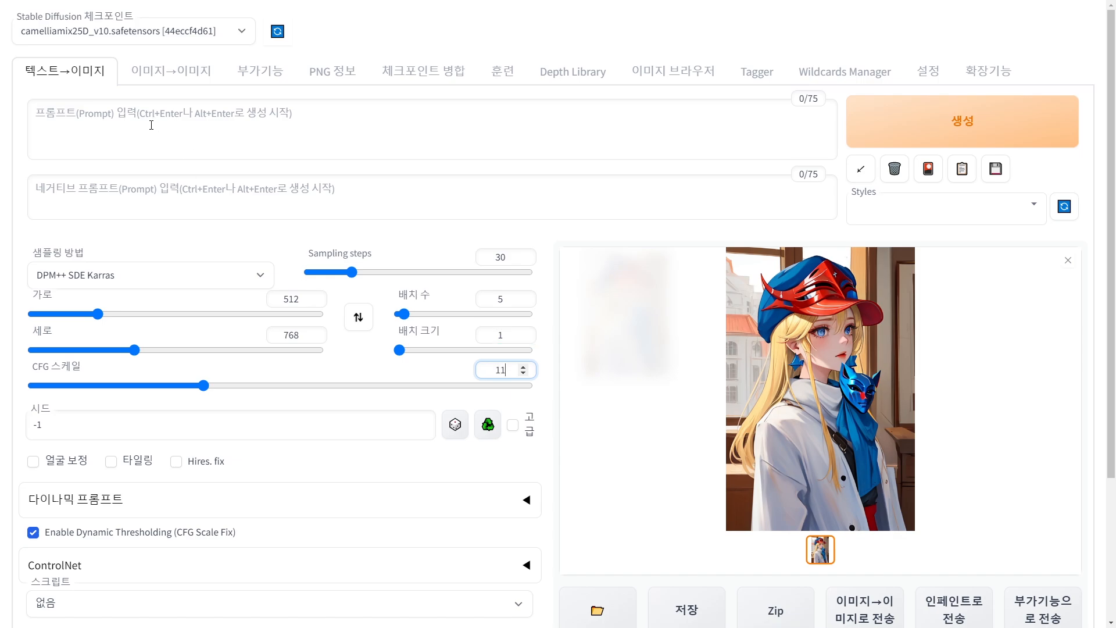
{"action": "left_click", "coordinate": [47, 111]}
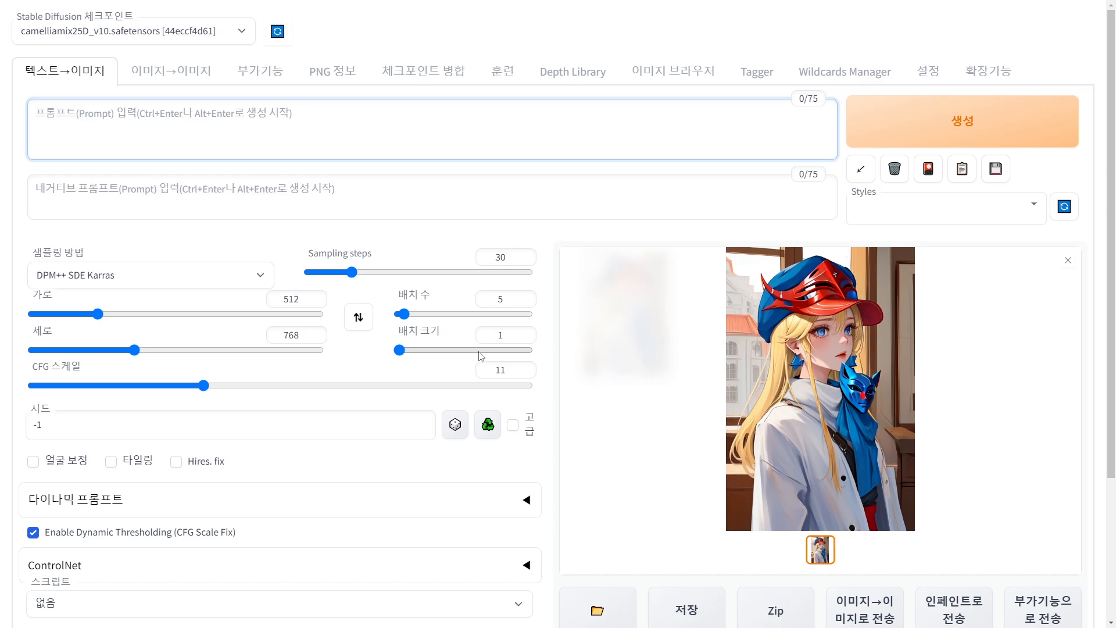
{"action": "type", "text": "red"}
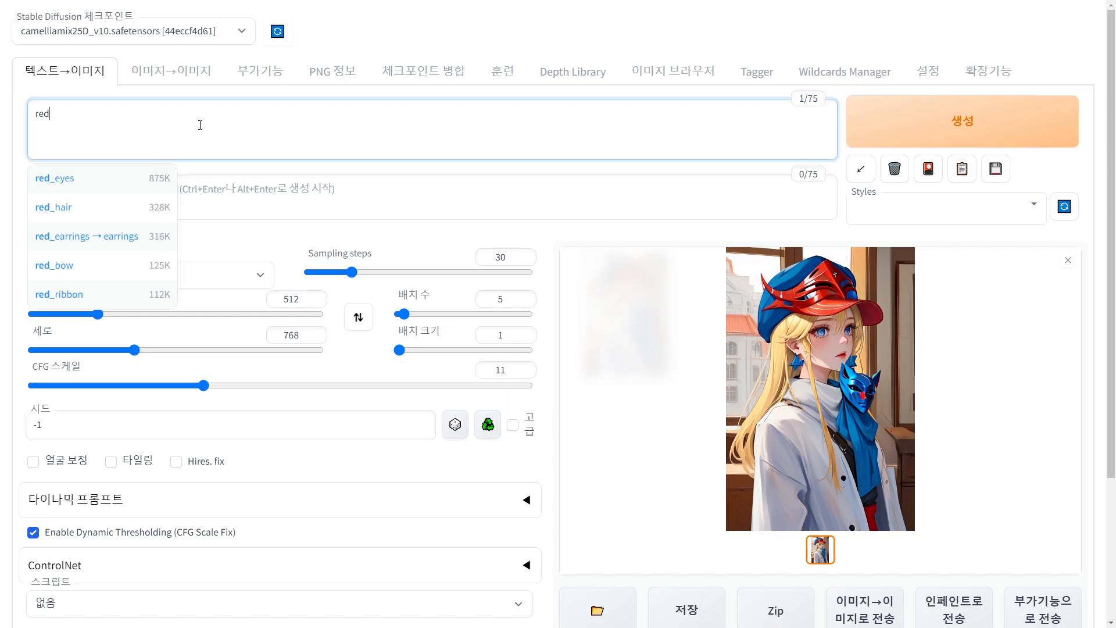
{"action": "key", "text": "Tab"}
{"action": "type", "text": "blo"}
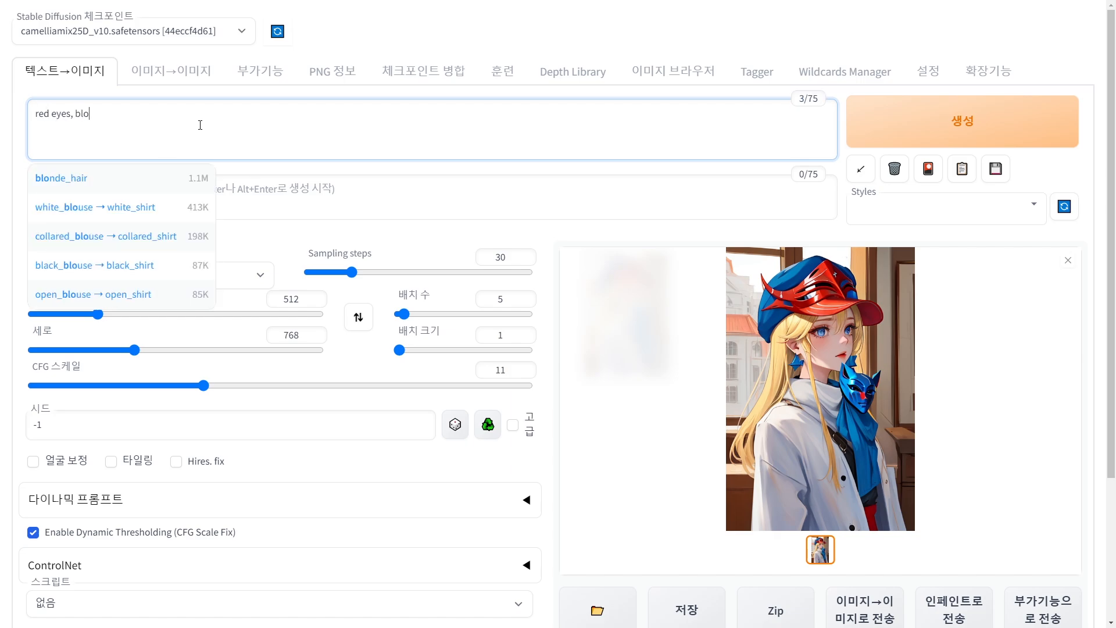
{"action": "key", "text": "Tab"}
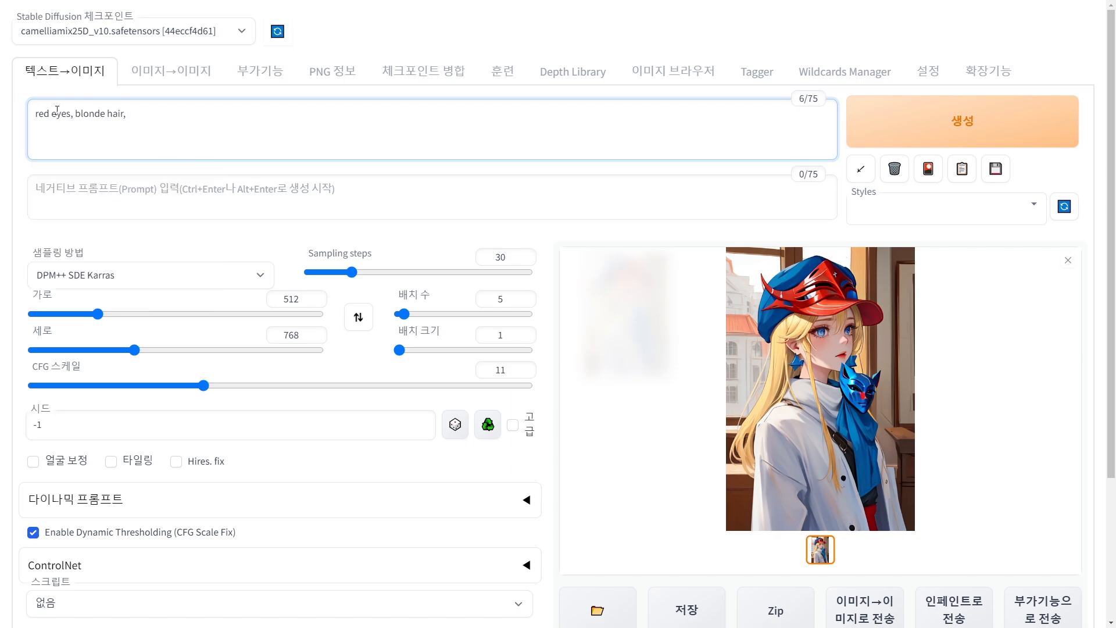
{"action": "left_click_drag", "start_coordinate": [57, 112], "coordinate": [205, 117]}
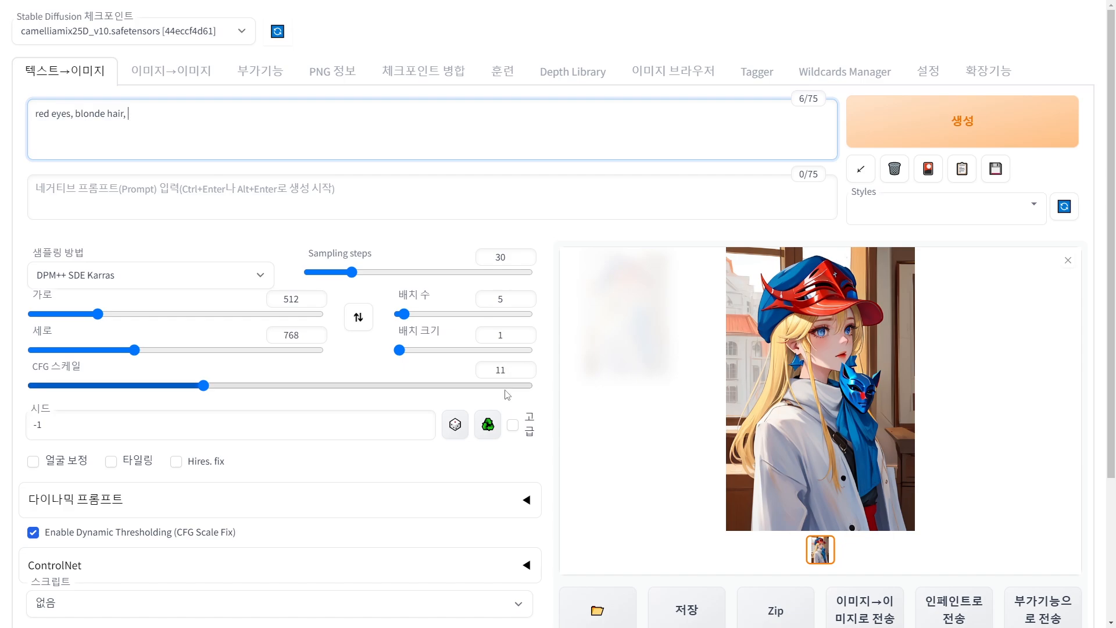
Try a CFG scale of 15 with the red eyes and blonde hair prompt
{"action": "double_click", "coordinate": [503, 369]}
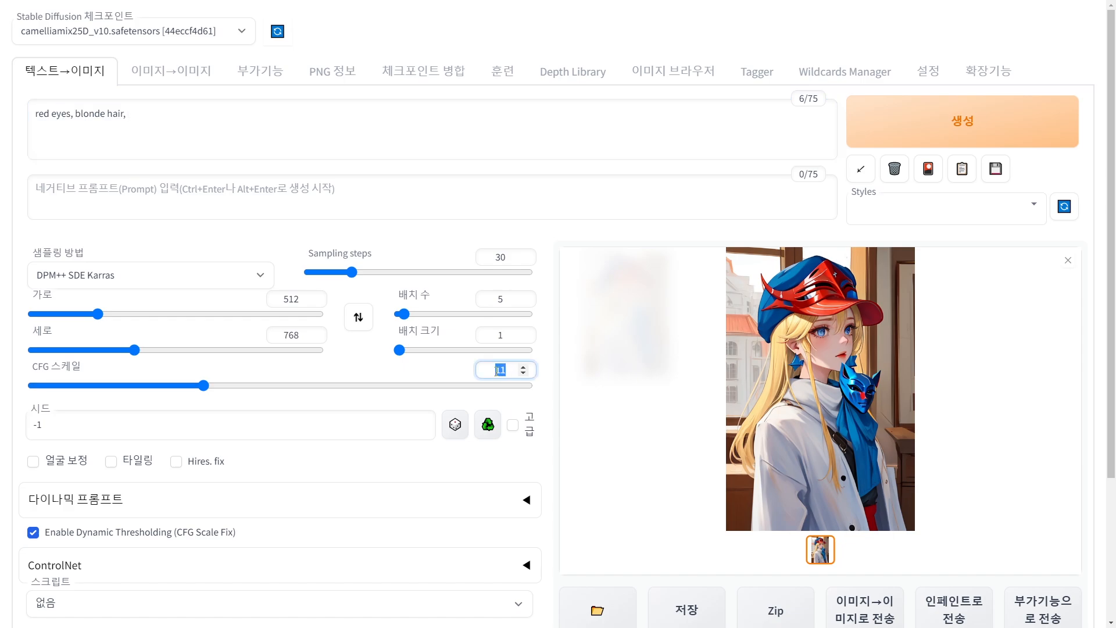
{"action": "type", "text": "15"}
{"action": "left_click_drag", "start_coordinate": [166, 122], "coordinate": [67, 114]}
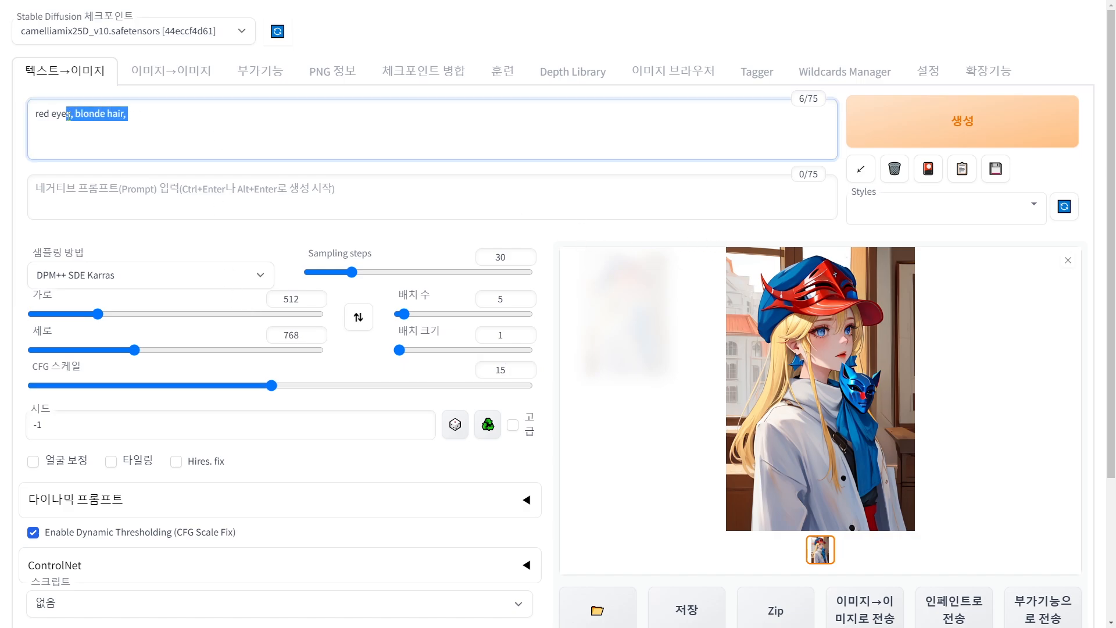
{"action": "left_click", "coordinate": [67, 115]}
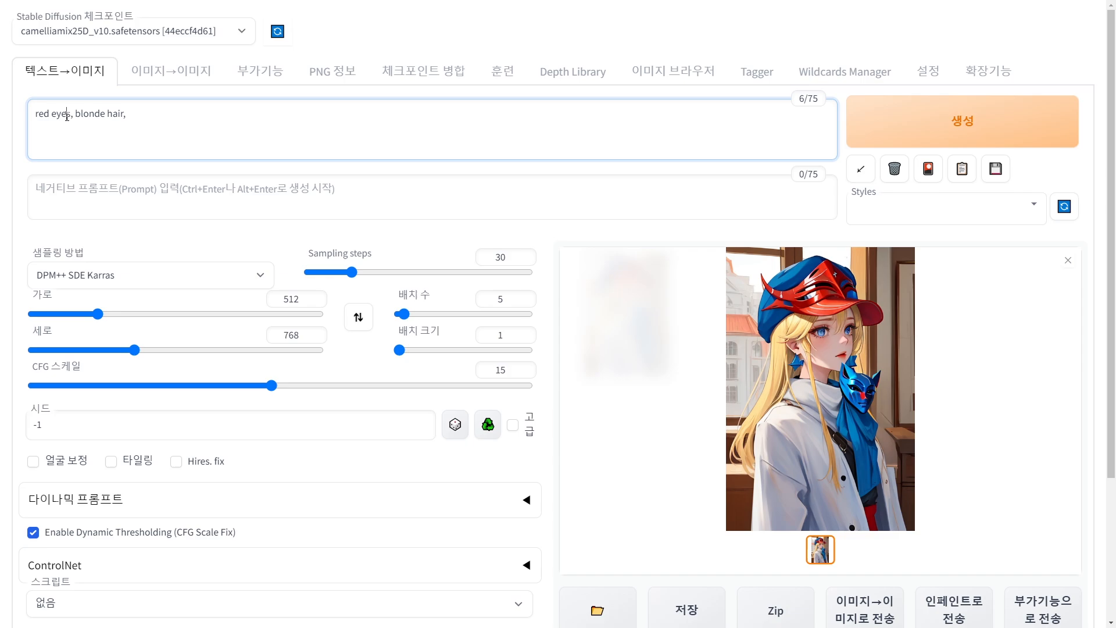
{"action": "left_click_drag", "start_coordinate": [44, 111], "coordinate": [131, 114]}
{"action": "left_click", "coordinate": [130, 114]}
Set the CFG scale to 6
{"action": "double_click", "coordinate": [506, 369]}
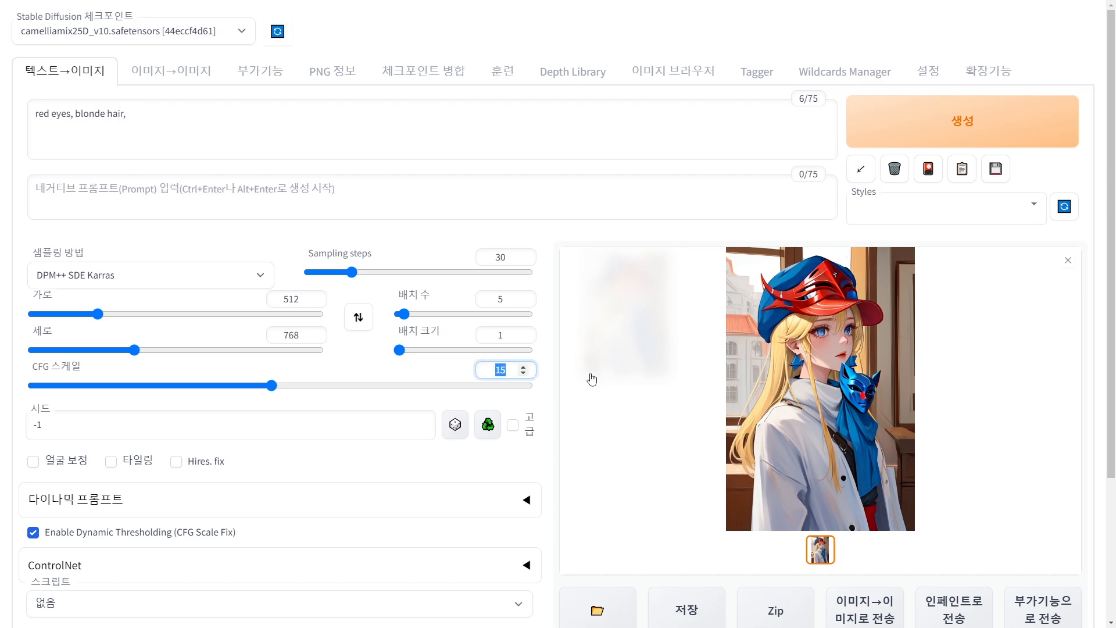
{"action": "type", "text": "6"}
{"action": "left_click", "coordinate": [552, 377]}
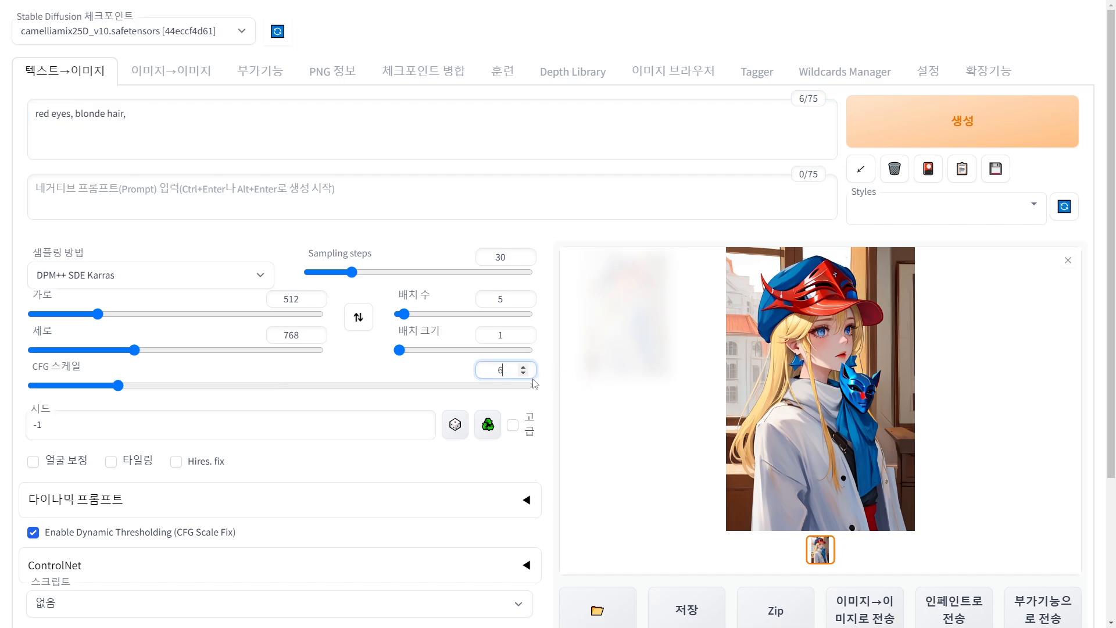
{"action": "left_click_drag", "start_coordinate": [36, 115], "coordinate": [144, 117]}
{"action": "left_click", "coordinate": [144, 117]}
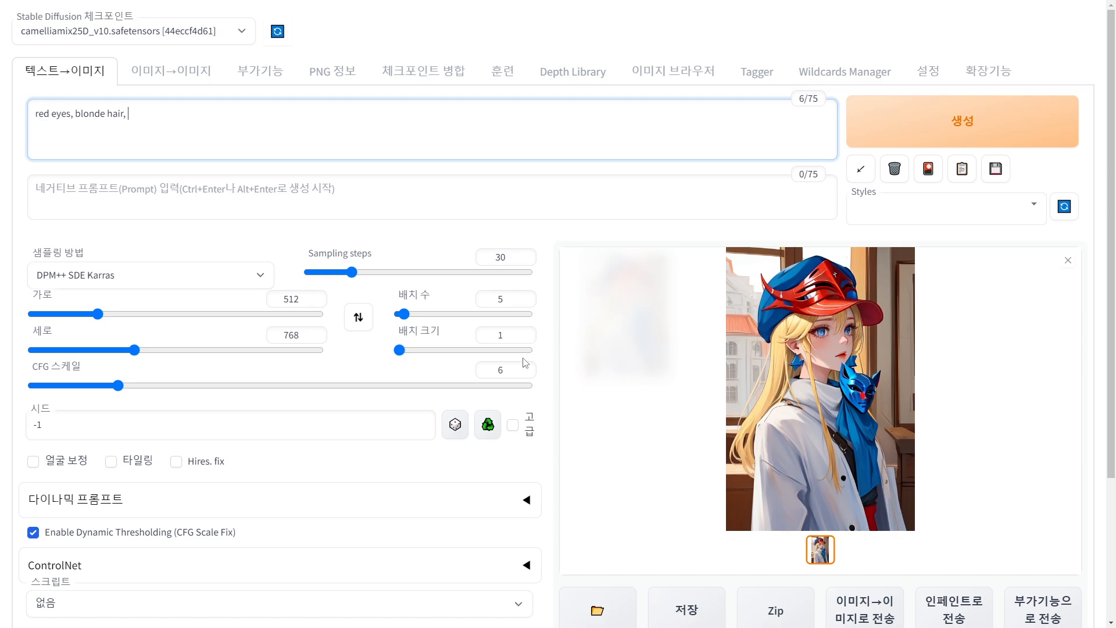
{"action": "double_click", "coordinate": [493, 371]}
{"action": "left_click", "coordinate": [510, 371]}
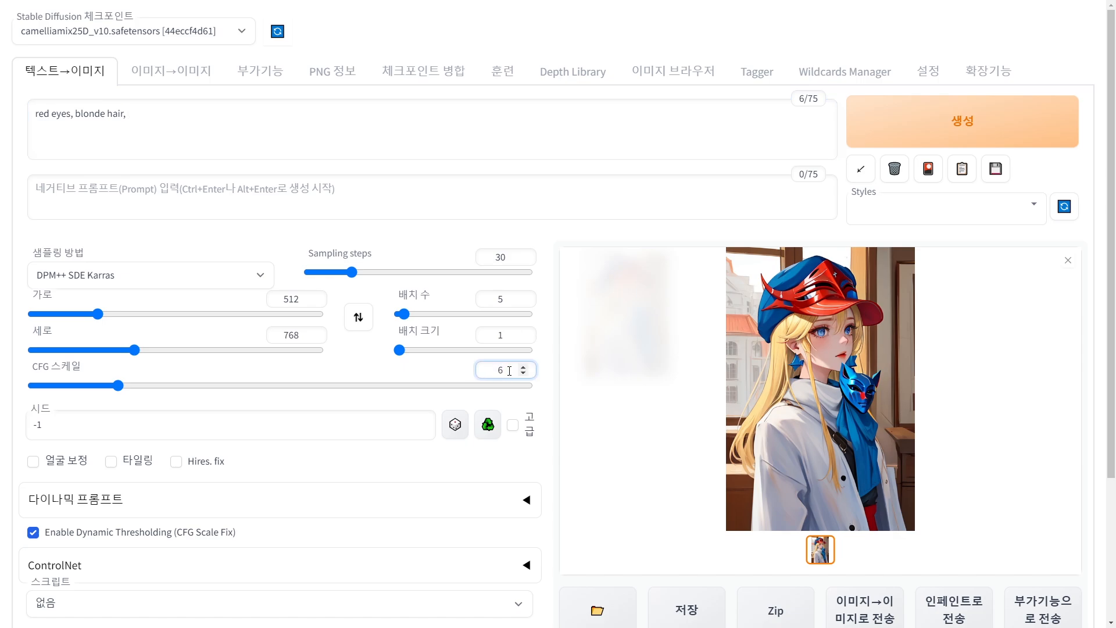
{"action": "left_click", "coordinate": [145, 117]}
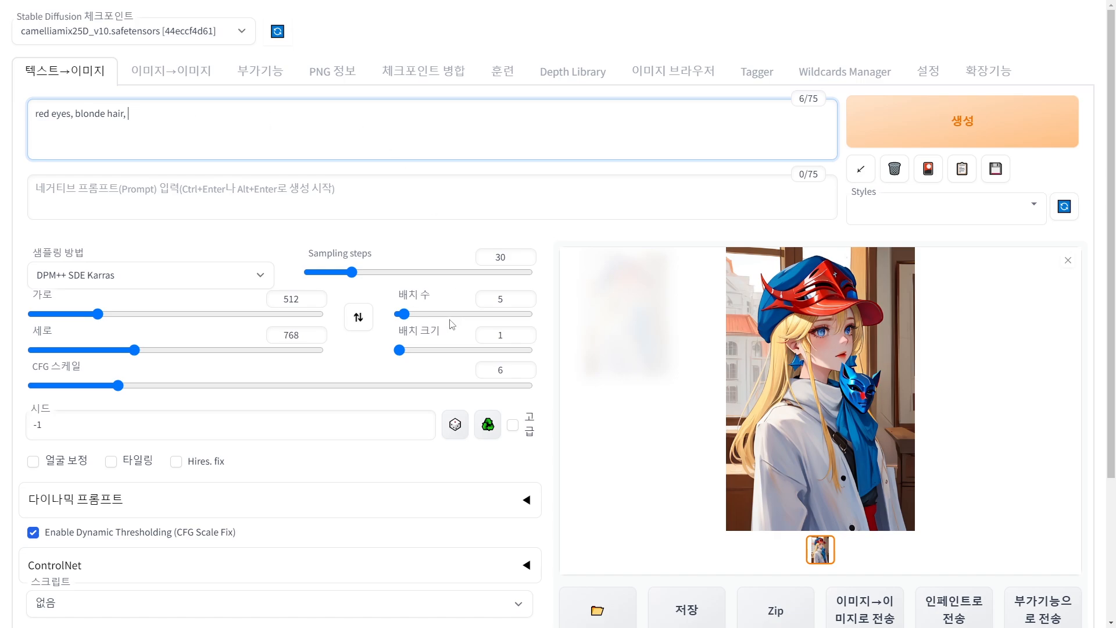
{"action": "left_click_drag", "start_coordinate": [506, 370], "coordinate": [208, 372]}
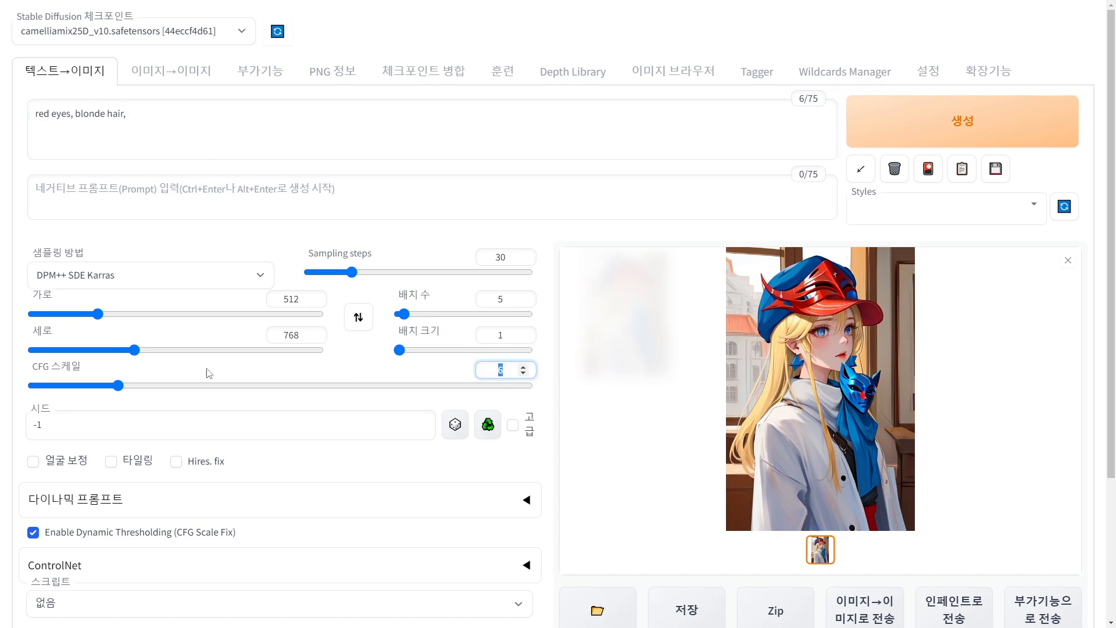
{"action": "left_click", "coordinate": [65, 368]}
Examine the seed setting and compare it with the seed recorded in the generated image's parameters
{"action": "left_click", "coordinate": [55, 424]}
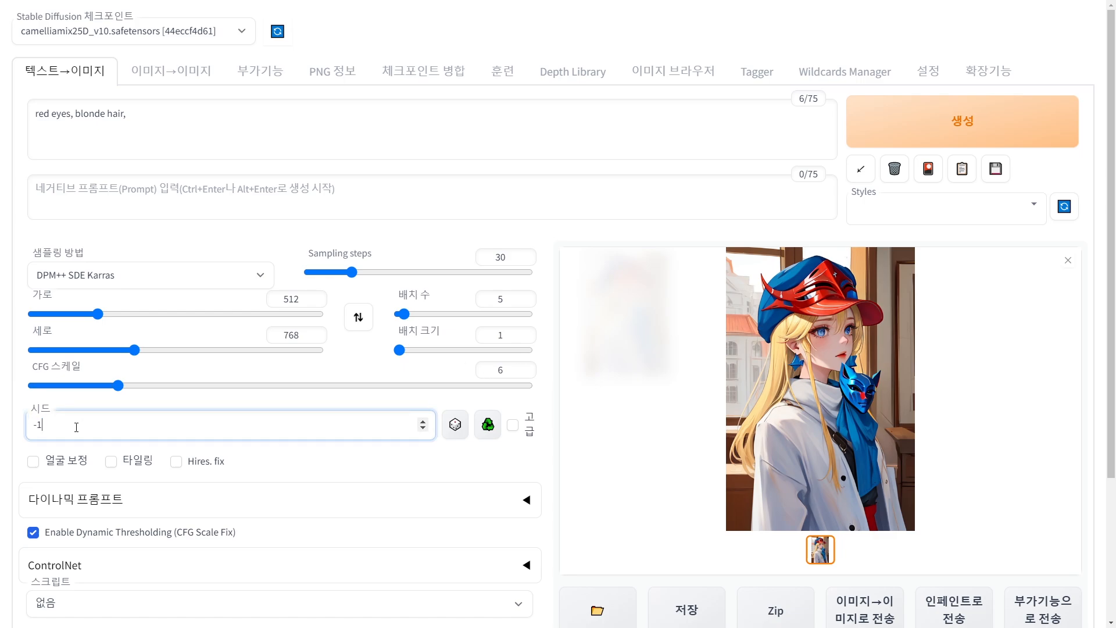
{"action": "left_click", "coordinate": [458, 431]}
{"action": "scroll", "coordinate": [735, 265], "scroll_direction": "down", "scroll_amount": 4}
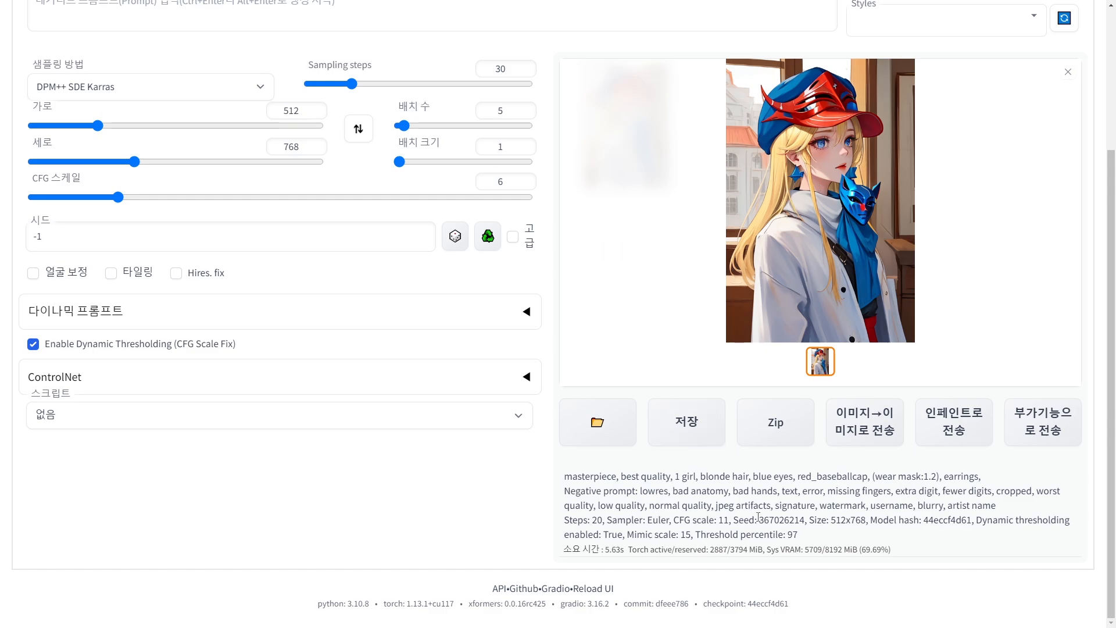
{"action": "left_click_drag", "start_coordinate": [759, 518], "coordinate": [805, 519]}
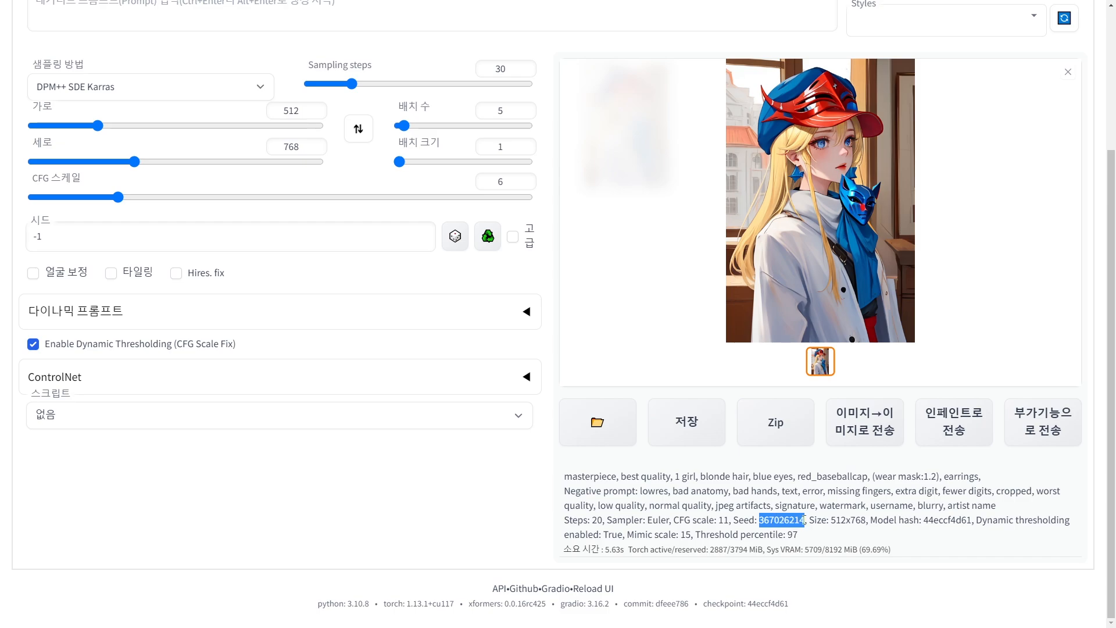
{"action": "scroll", "coordinate": [805, 519], "scroll_direction": "up", "scroll_amount": 3}
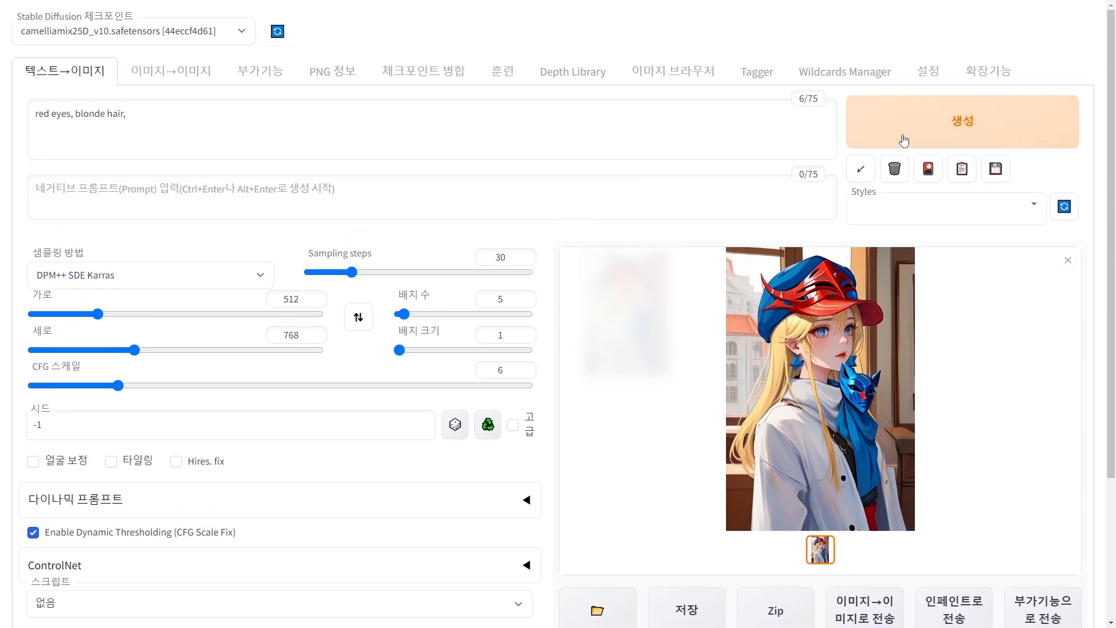
{"action": "scroll", "coordinate": [849, 337], "scroll_direction": "down", "scroll_amount": 3}
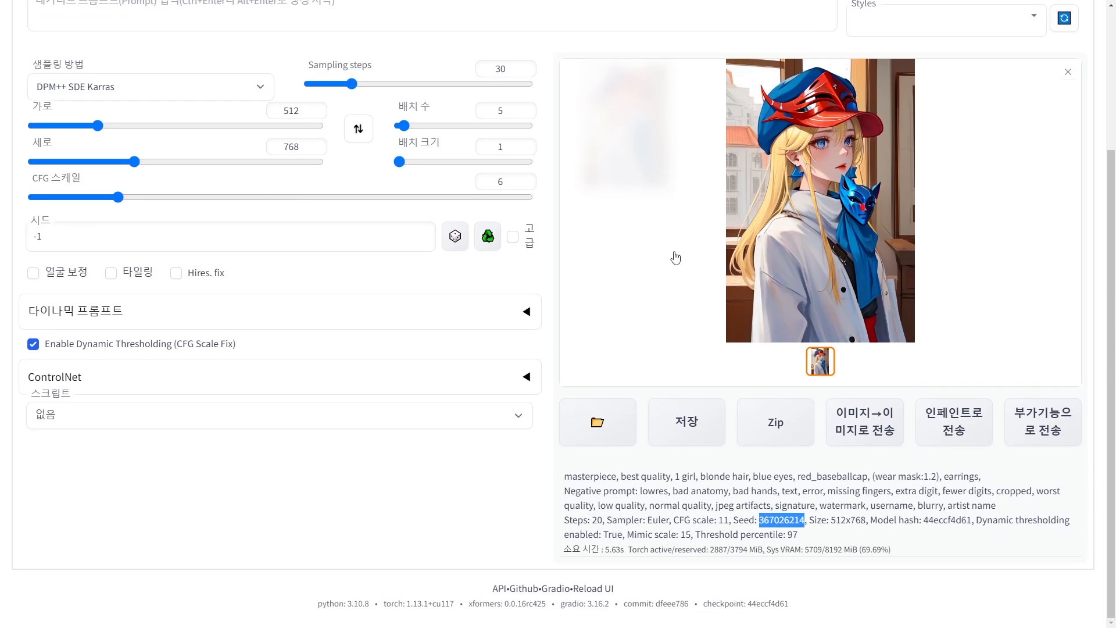
{"action": "left_click_drag", "start_coordinate": [758, 520], "coordinate": [806, 519]}
{"action": "left_click", "coordinate": [806, 519]}
{"action": "left_click", "coordinate": [805, 519]}
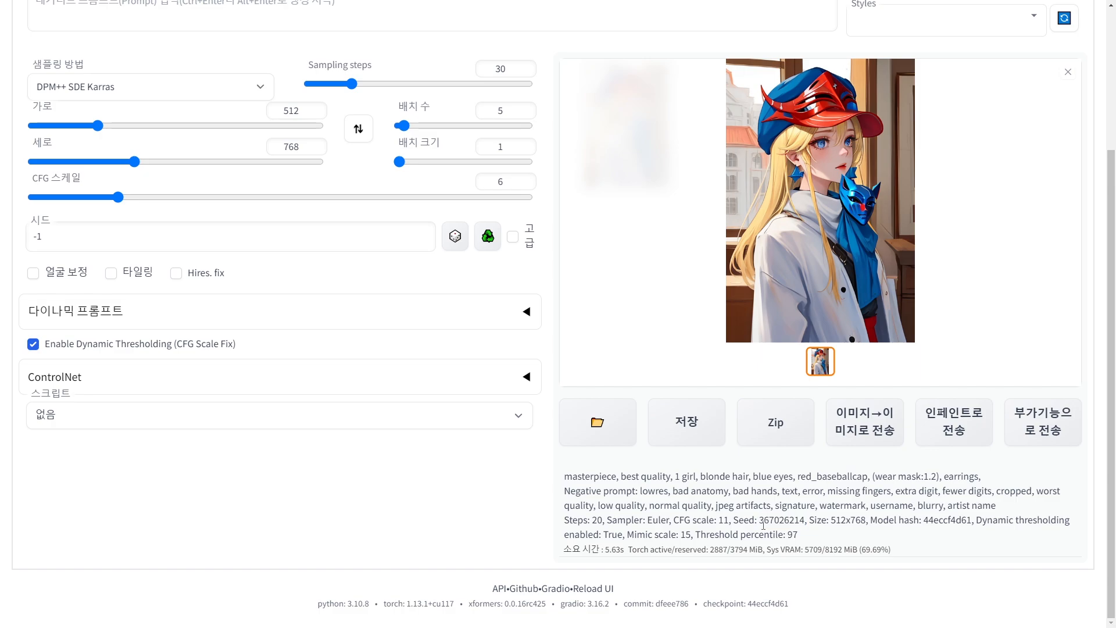
{"action": "scroll", "coordinate": [760, 523], "scroll_direction": "up", "scroll_amount": 3}
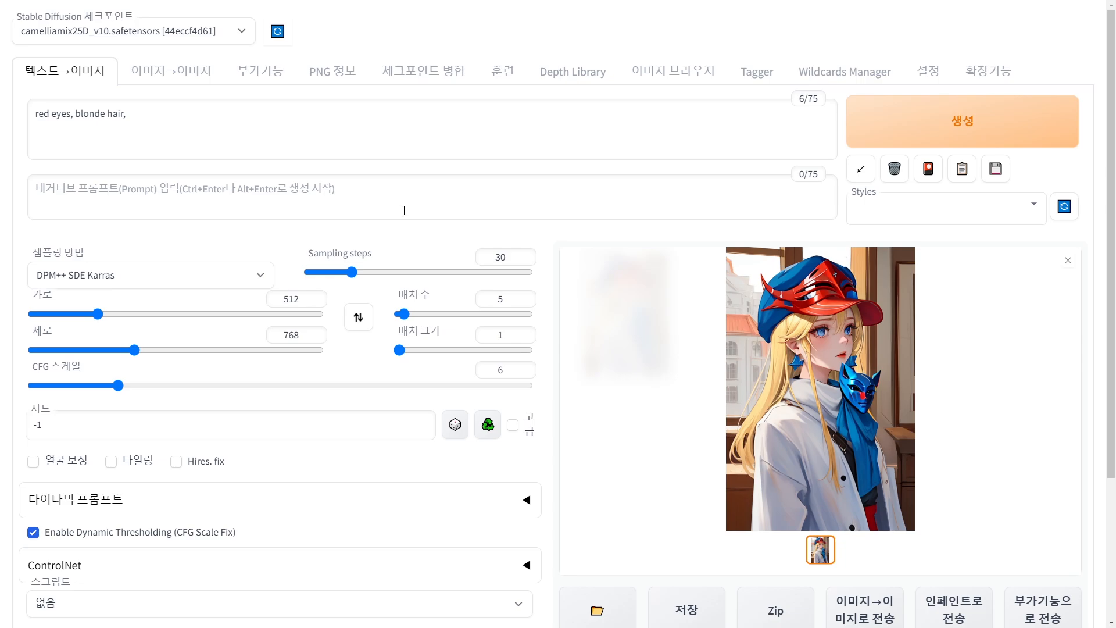
Copy the seed 367026214 from the generated image's parameters into the seed setting
{"action": "scroll", "coordinate": [688, 393], "scroll_direction": "down", "scroll_amount": 3}
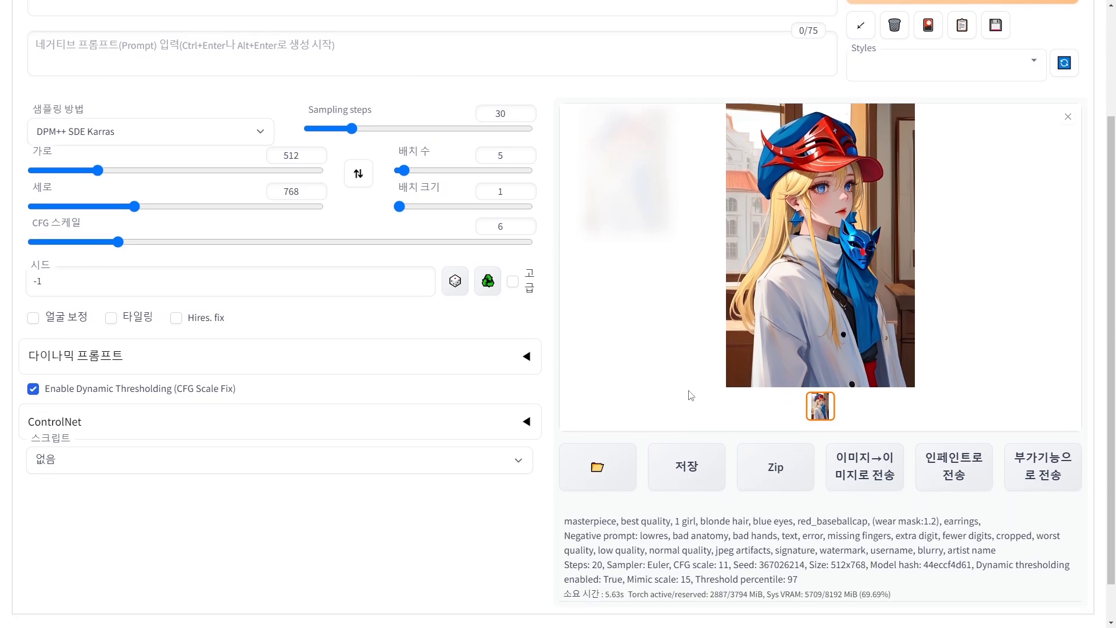
{"action": "left_click_drag", "start_coordinate": [759, 520], "coordinate": [806, 520]}
{"action": "key", "text": "ctrl+c"}
{"action": "left_click", "coordinate": [175, 234]}
{"action": "key", "text": "ctrl+a"}
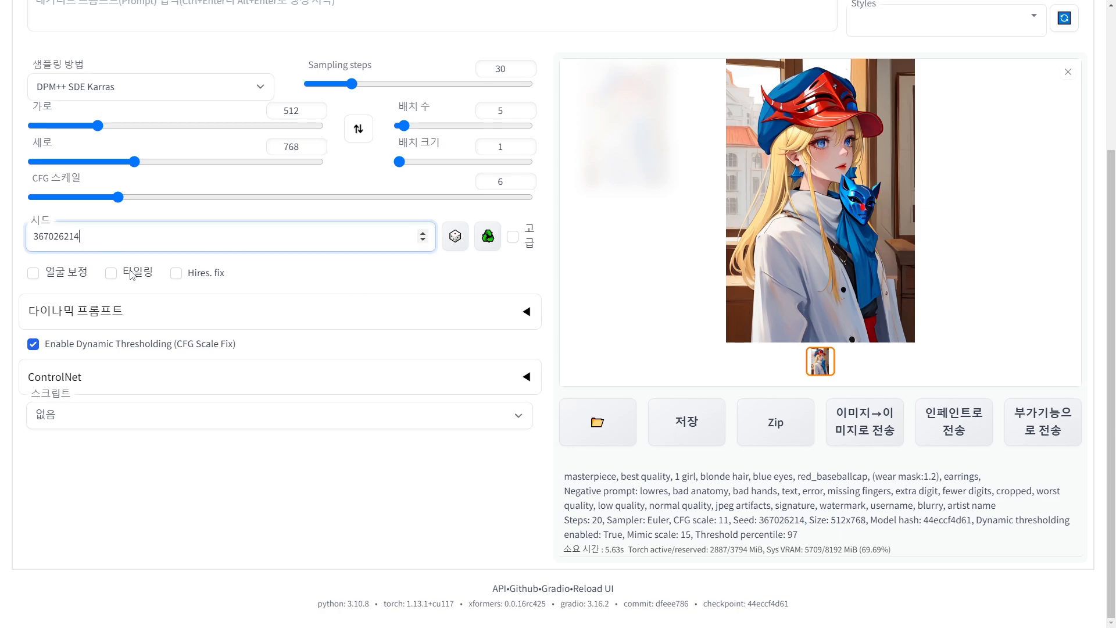
{"action": "key", "text": "ctrl+v"}
{"action": "scroll", "coordinate": [334, 378], "scroll_direction": "up", "scroll_amount": 3}
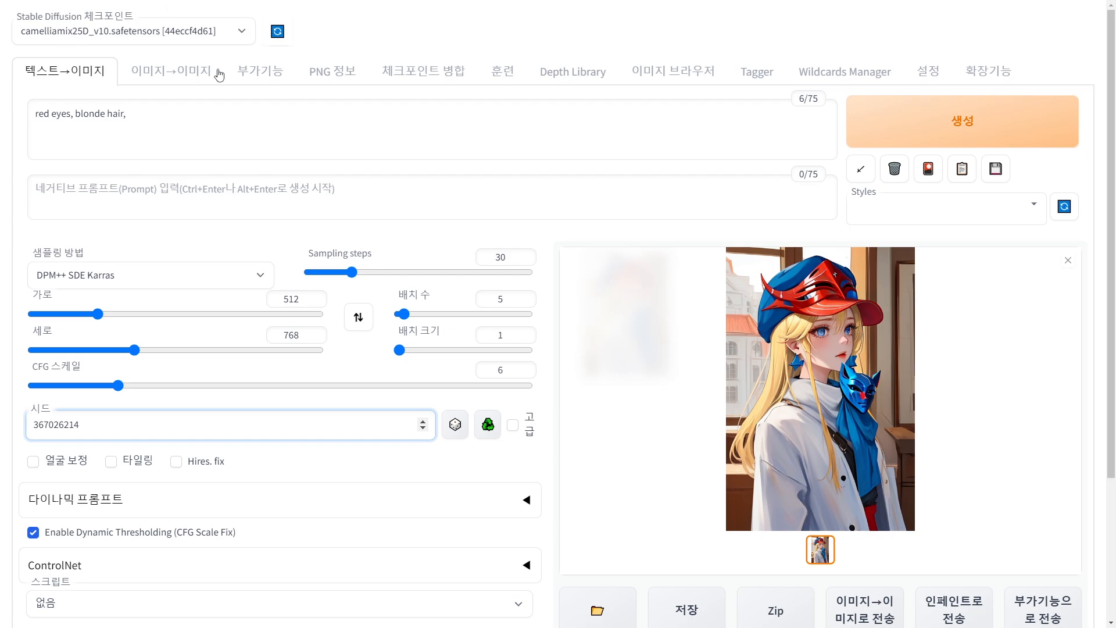
Set the batch count to 10 and reset the seed to the random value -1
{"action": "scroll", "coordinate": [253, 176], "scroll_direction": "down", "scroll_amount": 2}
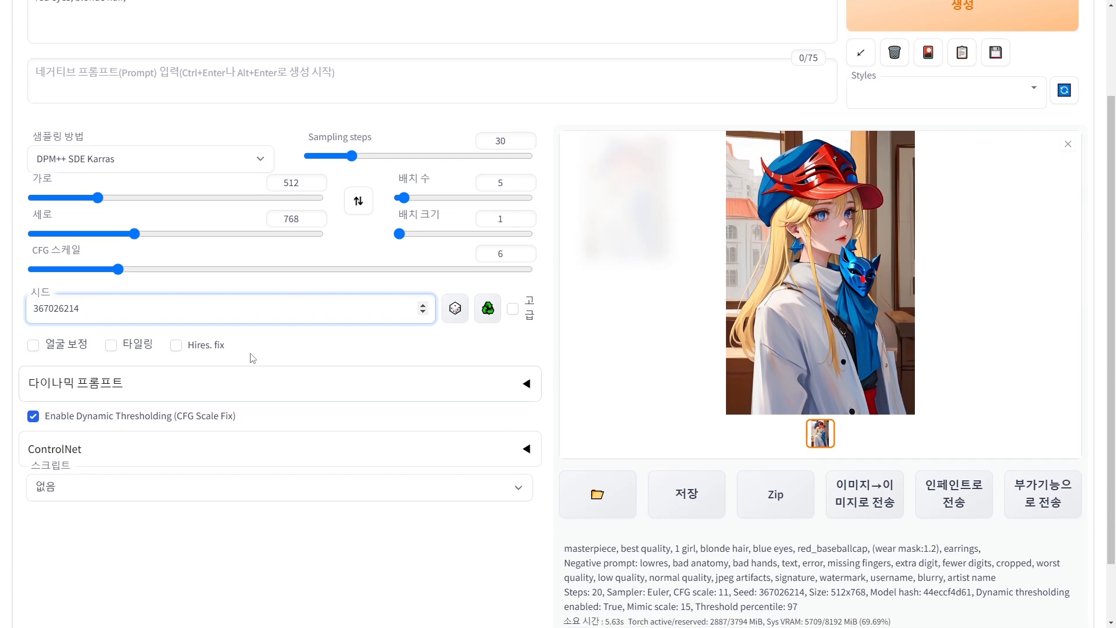
{"action": "scroll", "coordinate": [301, 361], "scroll_direction": "up", "scroll_amount": 1}
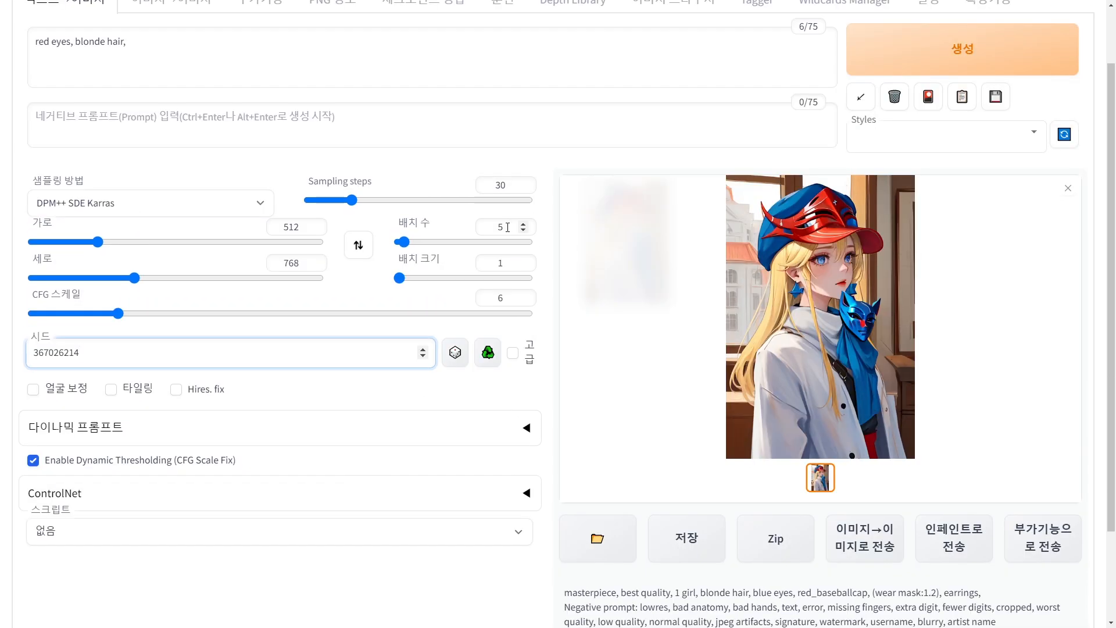
{"action": "double_click", "coordinate": [489, 227]}
{"action": "type", "text": "1"}
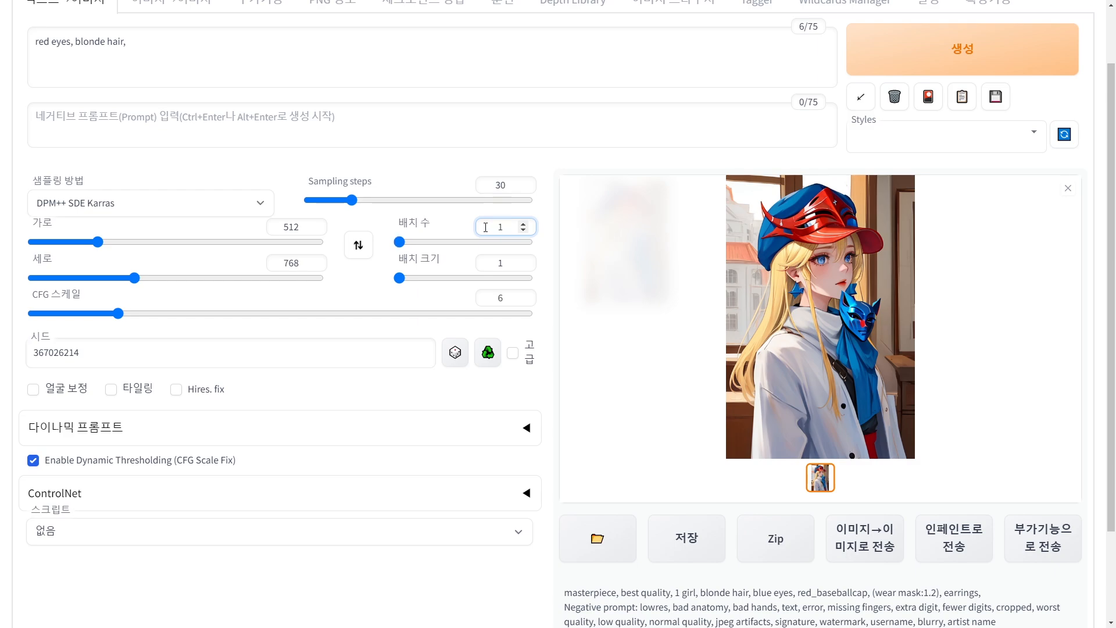
{"action": "type", "text": "0"}
{"action": "left_click", "coordinate": [455, 354]}
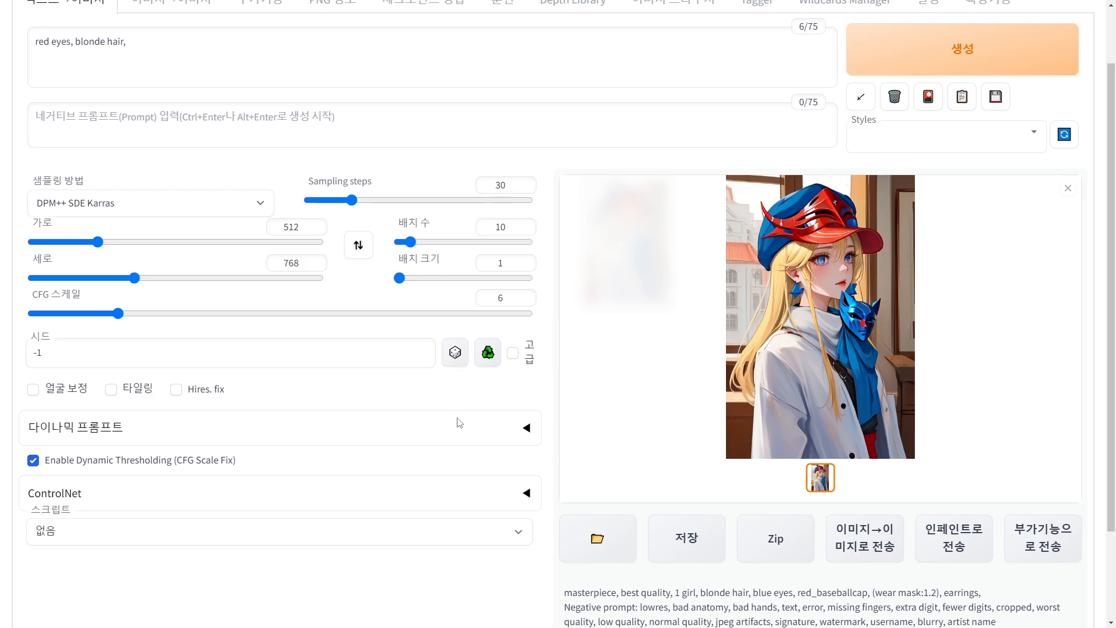
{"action": "left_click_drag", "start_coordinate": [420, 350], "coordinate": [1, 358]}
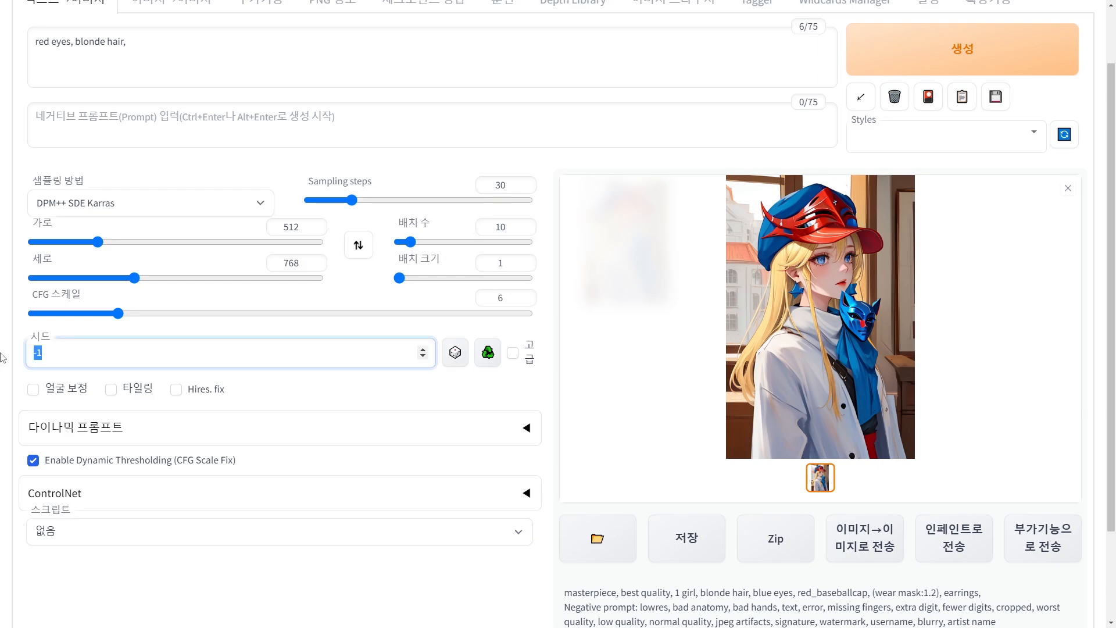
{"action": "left_click", "coordinate": [455, 355]}
Review the generated image's recorded seed against the random seed setting
{"action": "scroll", "coordinate": [698, 406], "scroll_direction": "down", "scroll_amount": 2}
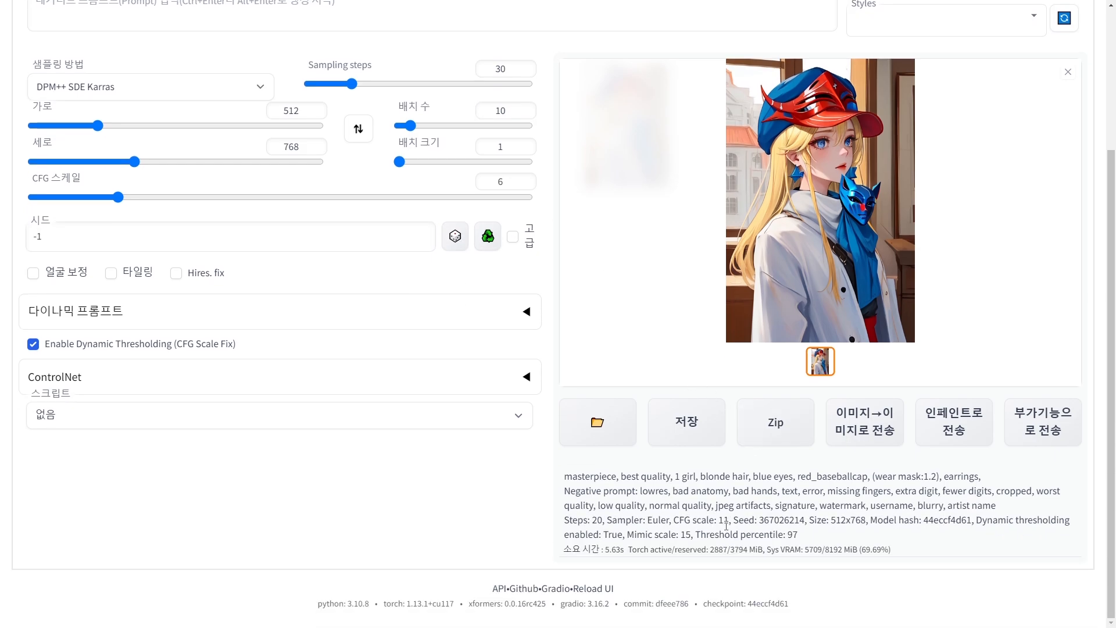
{"action": "left_click_drag", "start_coordinate": [761, 521], "coordinate": [806, 520]}
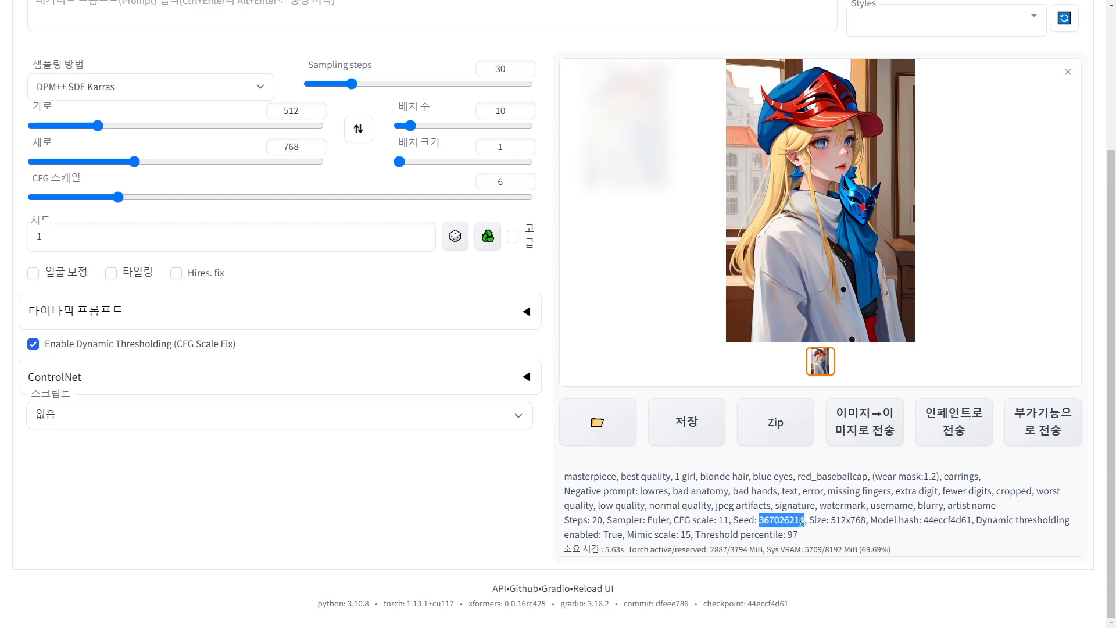
{"action": "scroll", "coordinate": [706, 511], "scroll_direction": "up", "scroll_amount": 2}
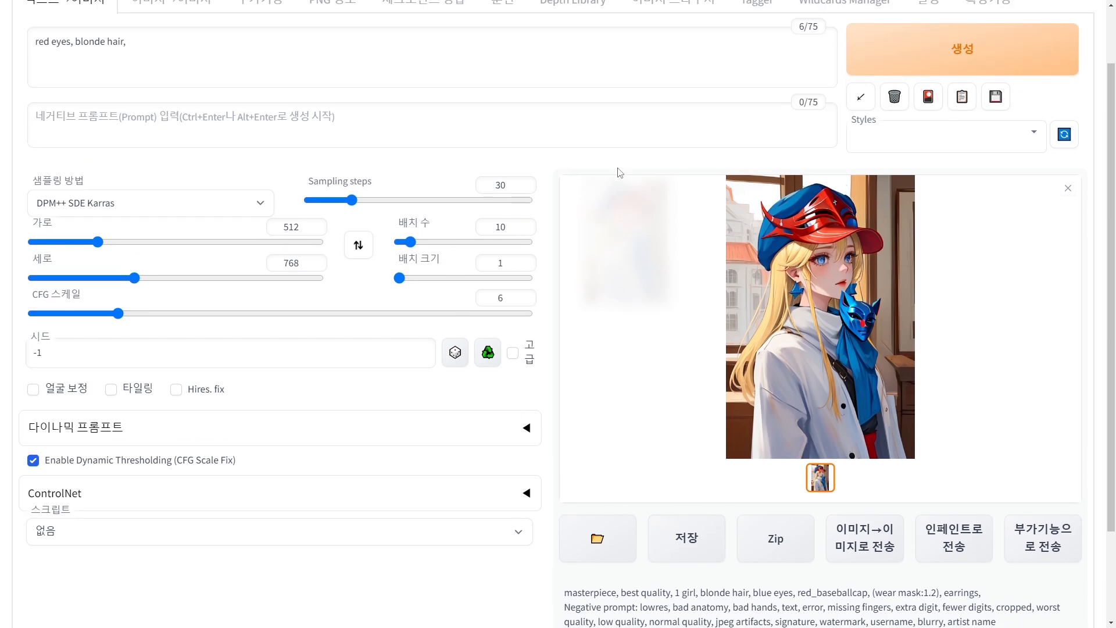
{"action": "scroll", "coordinate": [645, 402], "scroll_direction": "down", "scroll_amount": 2}
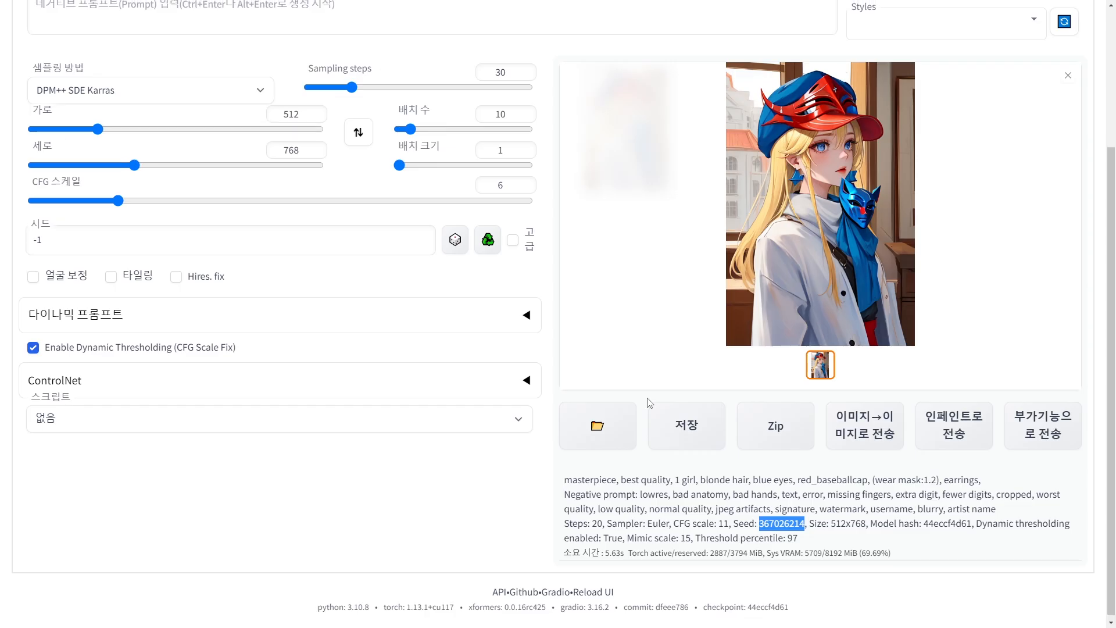
{"action": "scroll", "coordinate": [649, 405], "scroll_direction": "up", "scroll_amount": 2}
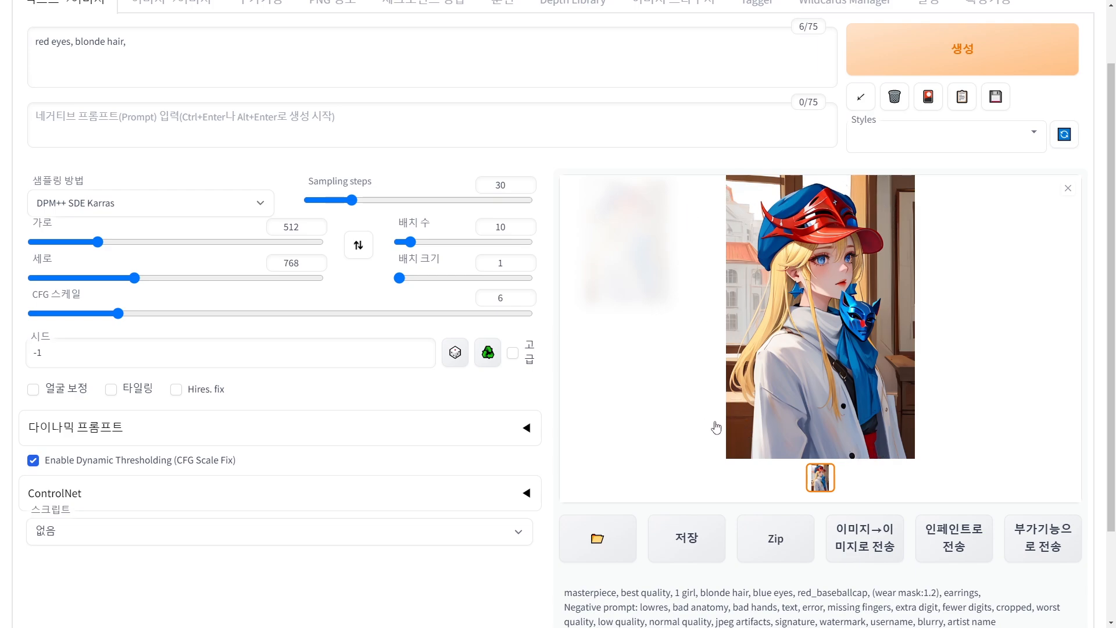
Enable Hires. fix and examine its Hires steps and upscaler options, keeping the Latent upscaler
{"action": "scroll", "coordinate": [462, 373], "scroll_direction": "down", "scroll_amount": 1}
{"action": "scroll", "coordinate": [462, 373], "scroll_direction": "down", "scroll_amount": 2}
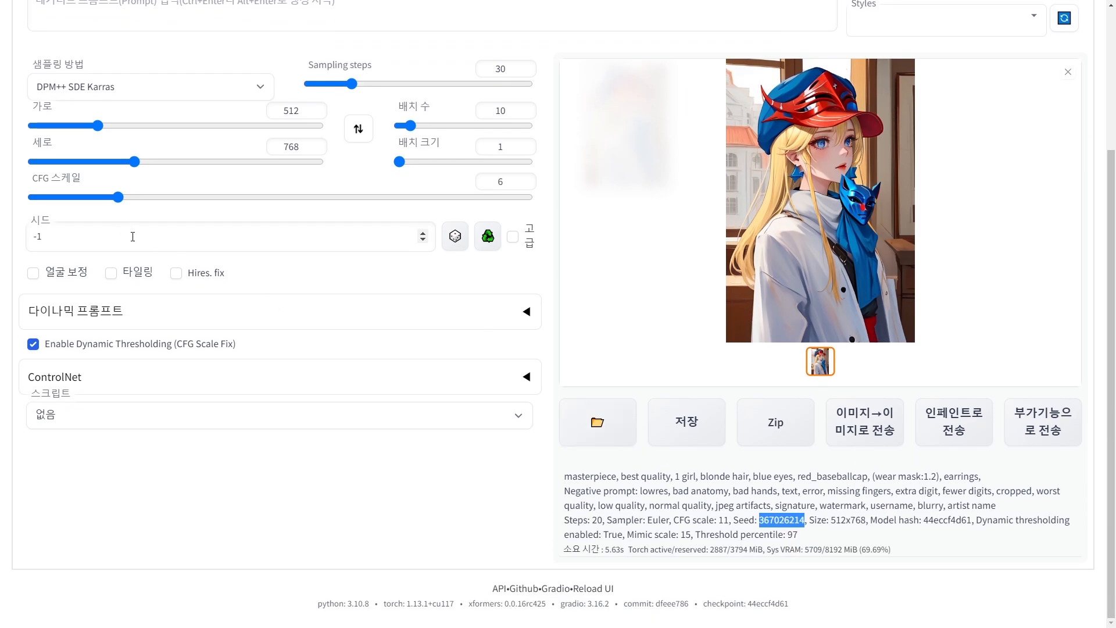
{"action": "scroll", "coordinate": [423, 374], "scroll_direction": "up", "scroll_amount": 2}
{"action": "scroll", "coordinate": [349, 348], "scroll_direction": "down", "scroll_amount": 1}
{"action": "left_click", "coordinate": [196, 337]}
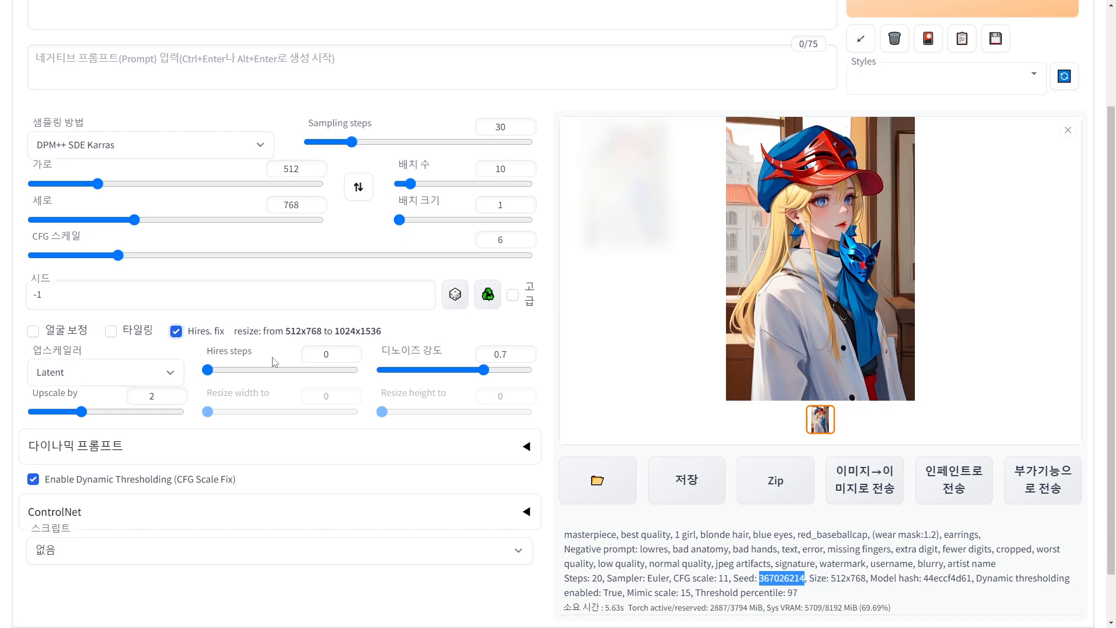
{"action": "double_click", "coordinate": [325, 353]}
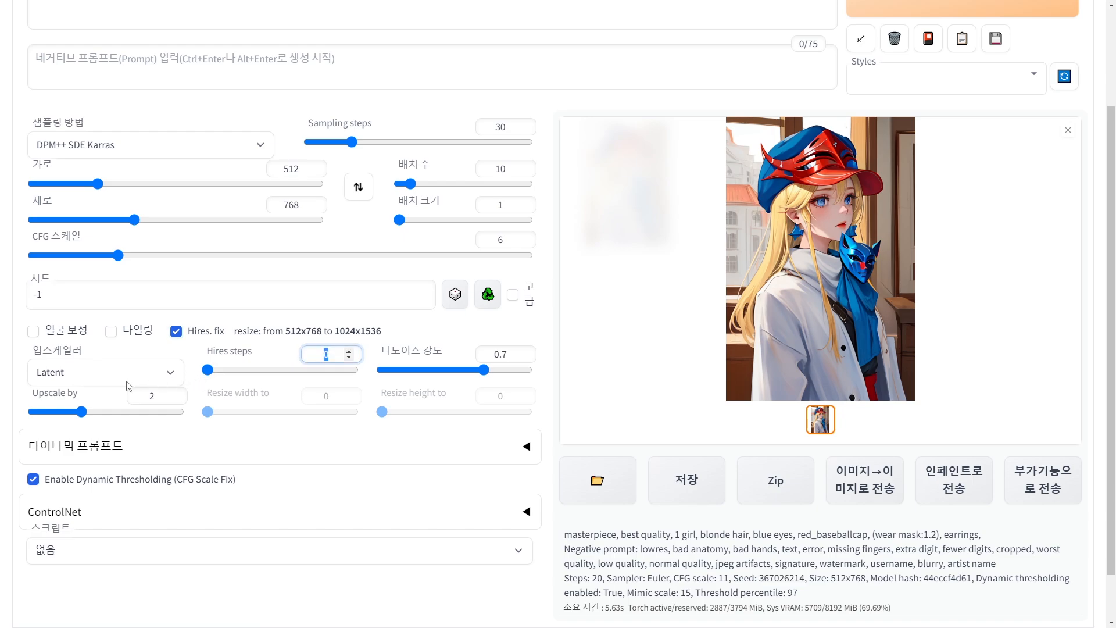
{"action": "left_click", "coordinate": [68, 380]}
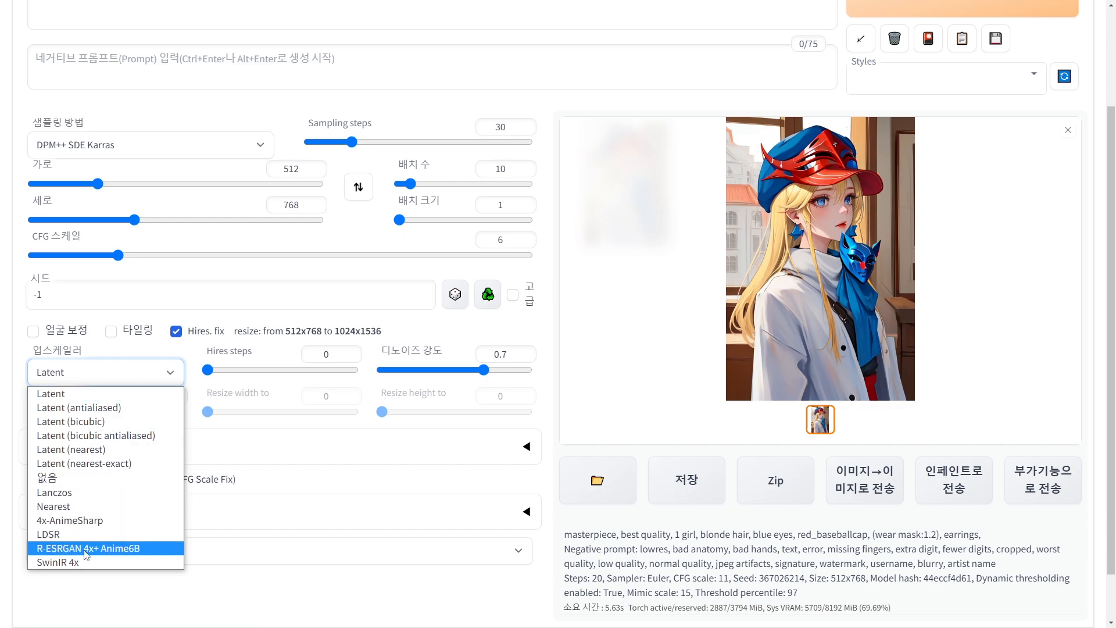
{"action": "left_click_drag", "start_coordinate": [110, 549], "coordinate": [118, 396]}
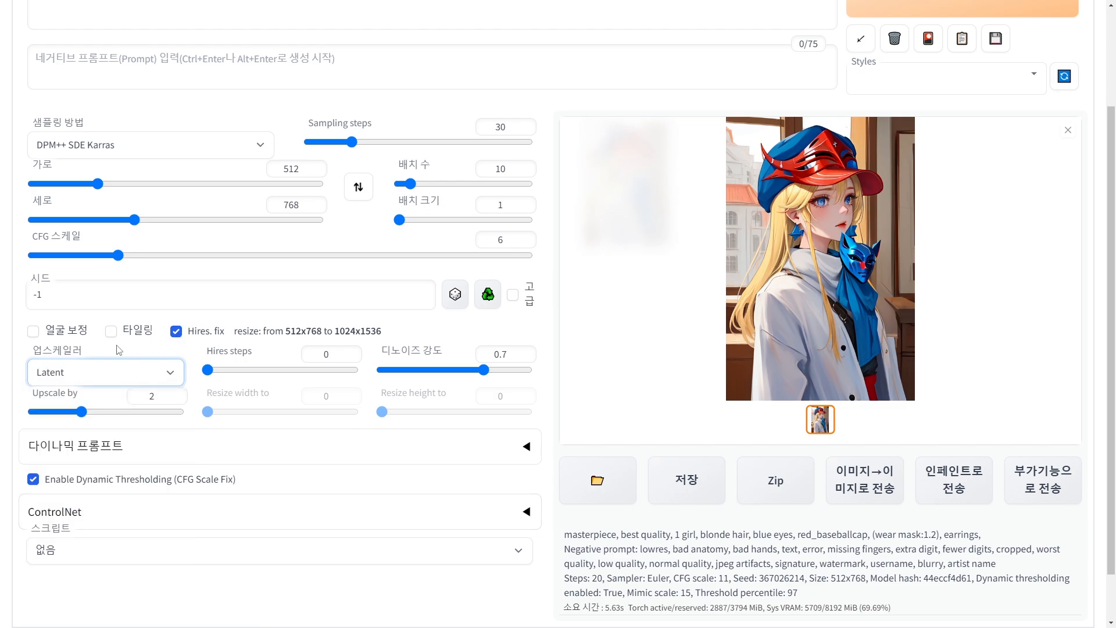
Turn Hires. fix back off for the text-to-image generation
{"action": "left_click", "coordinate": [177, 331]}
{"action": "left_click", "coordinate": [176, 331]}
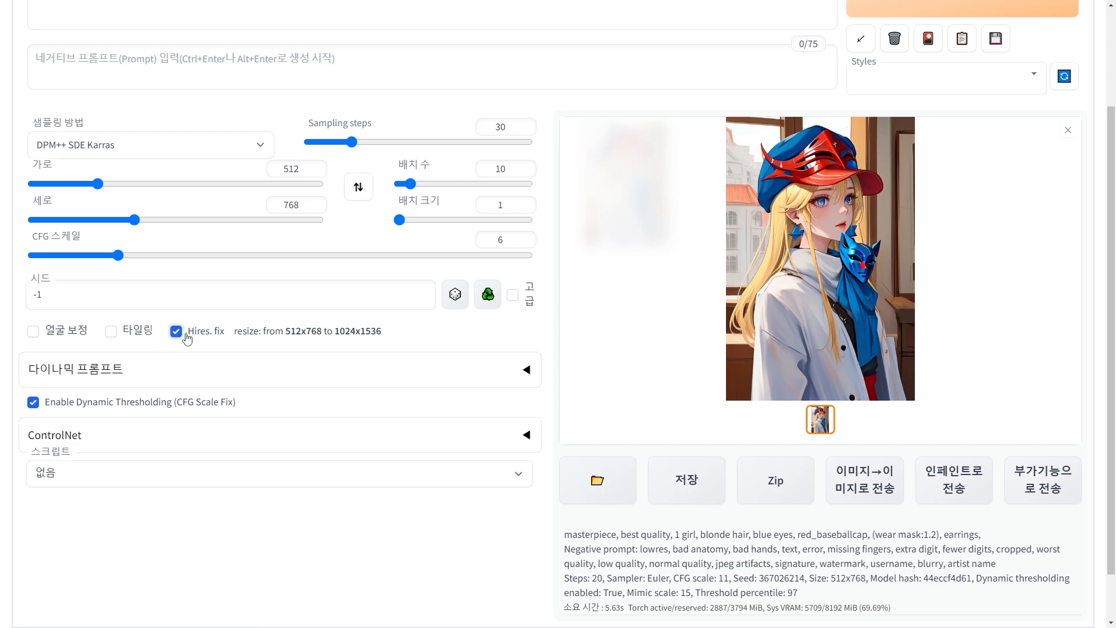
{"action": "left_click", "coordinate": [176, 331]}
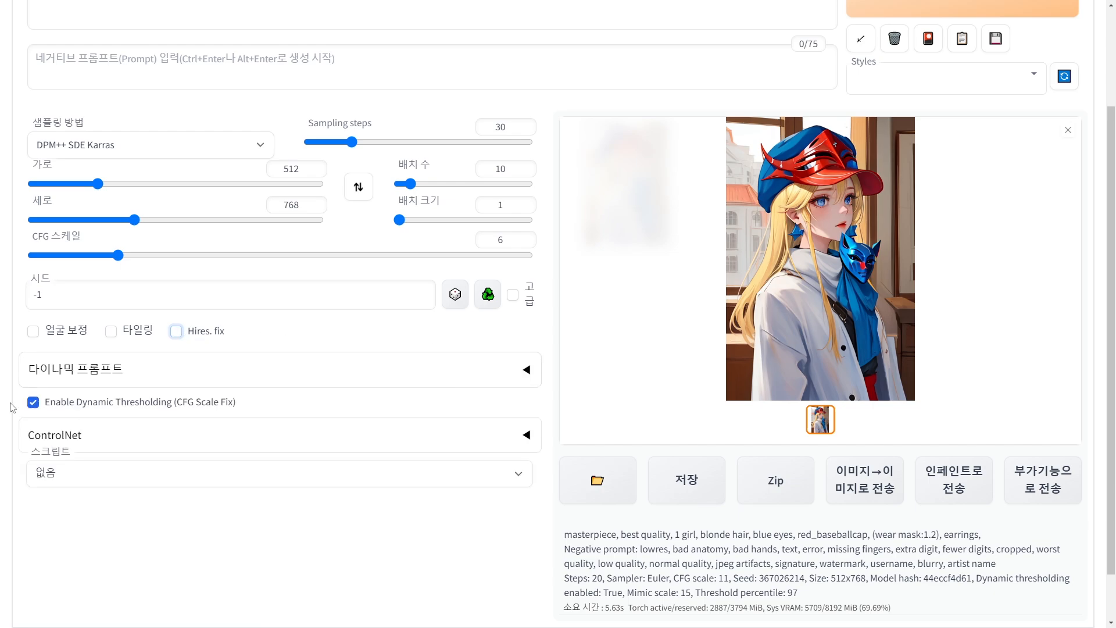
{"action": "left_click", "coordinate": [180, 333]}
{"action": "left_click", "coordinate": [180, 332]}
Examine the prompt and generation parameters stored in the ninja image in PNG info
{"action": "scroll", "coordinate": [555, 390], "scroll_direction": "up", "scroll_amount": 2}
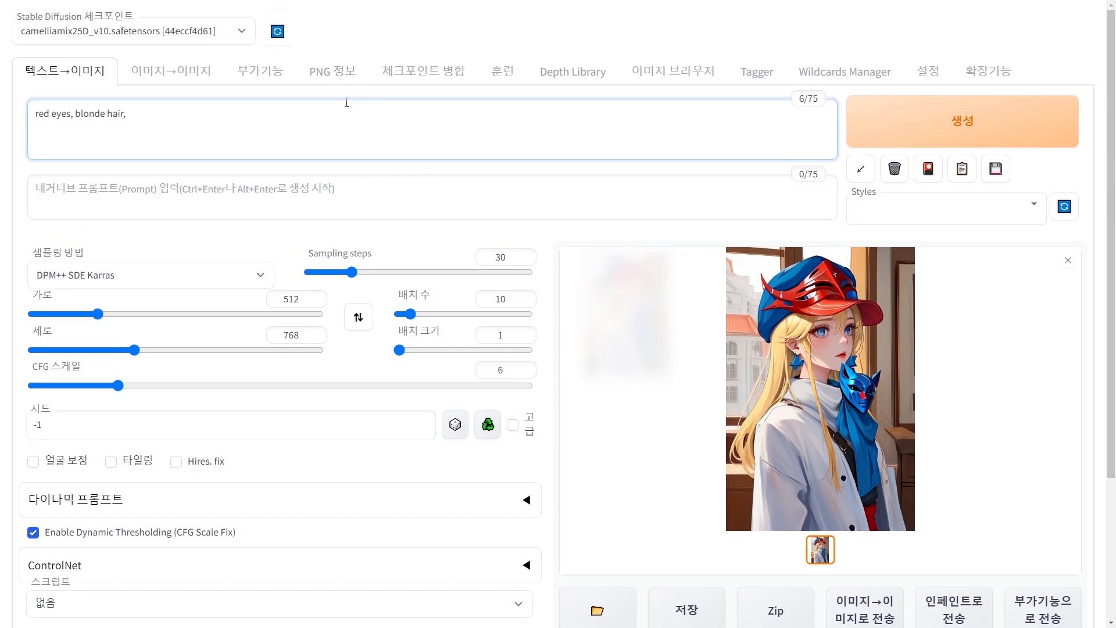
{"action": "left_click", "coordinate": [332, 73]}
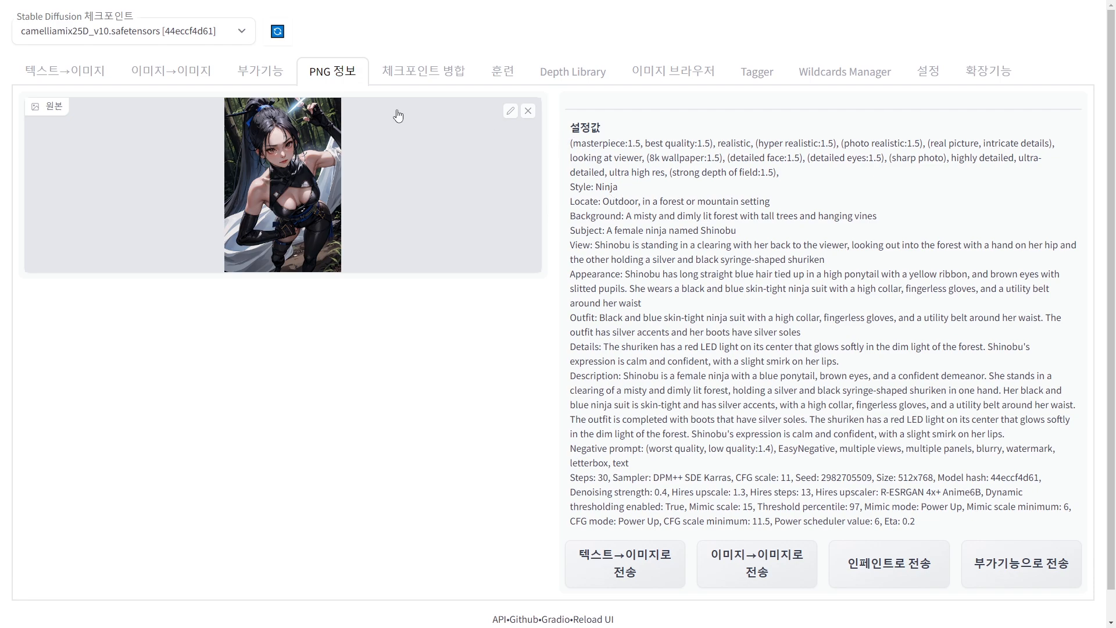
{"action": "left_click", "coordinate": [99, 71]}
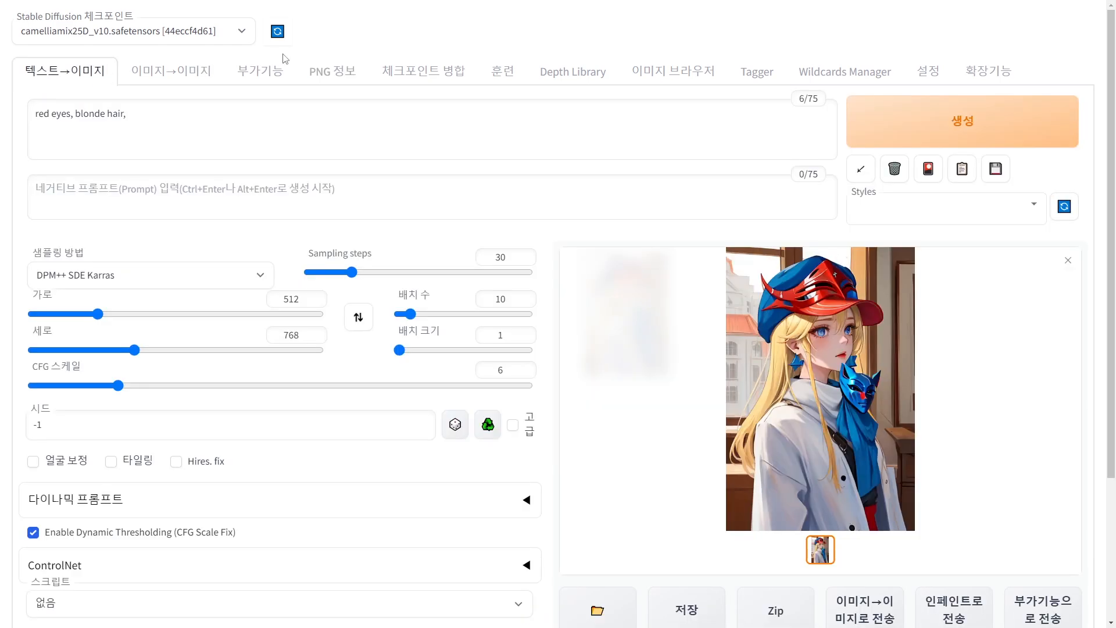
{"action": "left_click", "coordinate": [325, 72]}
{"action": "left_click", "coordinate": [114, 72]}
{"action": "left_click", "coordinate": [328, 70]}
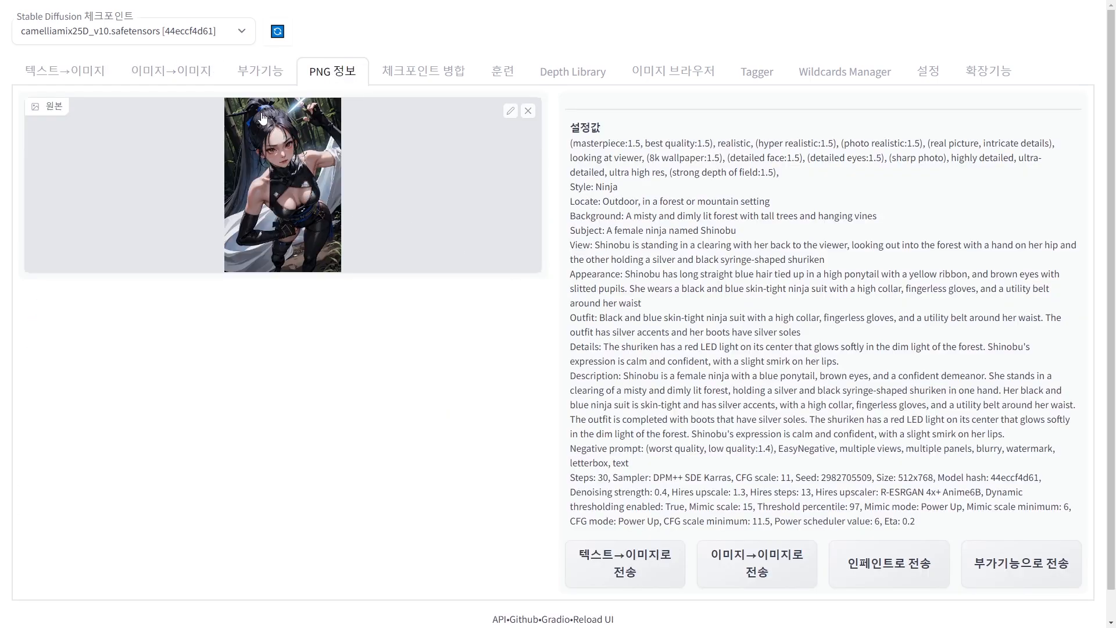
{"action": "left_click_drag", "start_coordinate": [570, 144], "coordinate": [732, 244]}
{"action": "left_click", "coordinate": [700, 335]}
{"action": "scroll", "coordinate": [699, 344], "scroll_direction": "down", "scroll_amount": 1}
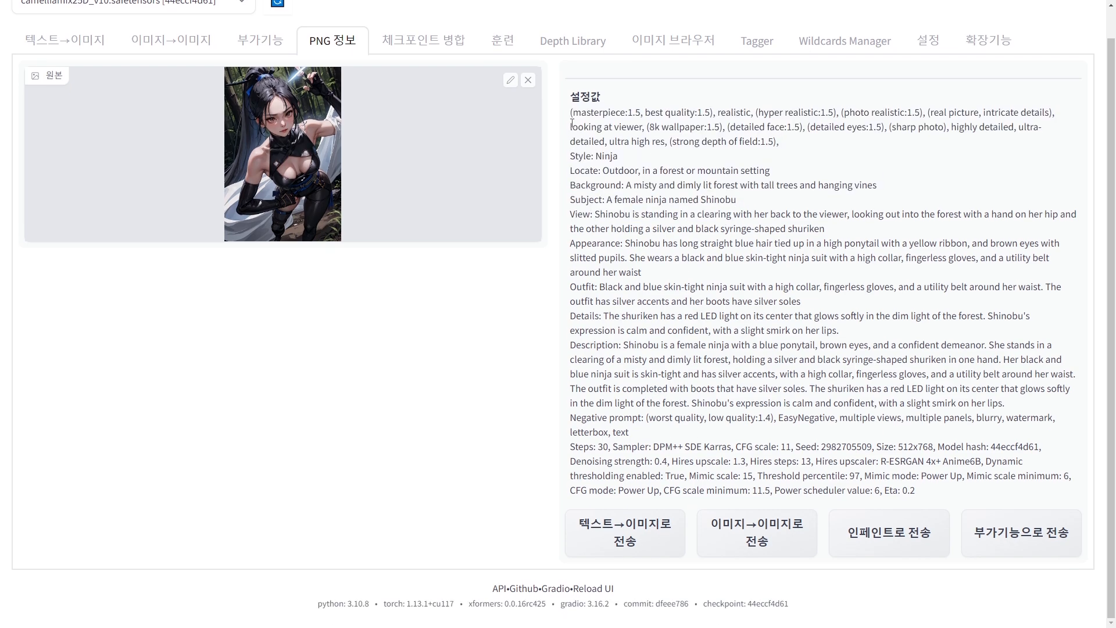
{"action": "left_click_drag", "start_coordinate": [571, 114], "coordinate": [673, 304]}
{"action": "left_click", "coordinate": [672, 303]}
Send the ninja image's stored parameters to text-to-image and check the transferred prompt
{"action": "left_click", "coordinate": [625, 534]}
{"action": "scroll", "coordinate": [618, 410], "scroll_direction": "up", "scroll_amount": 1}
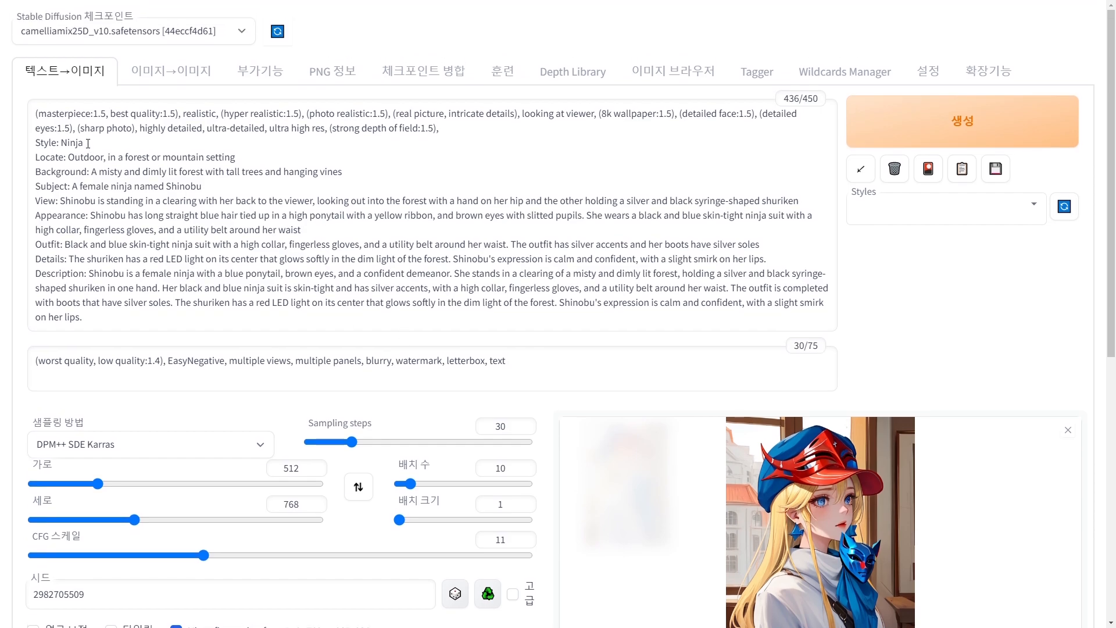
{"action": "left_click_drag", "start_coordinate": [36, 113], "coordinate": [618, 290]}
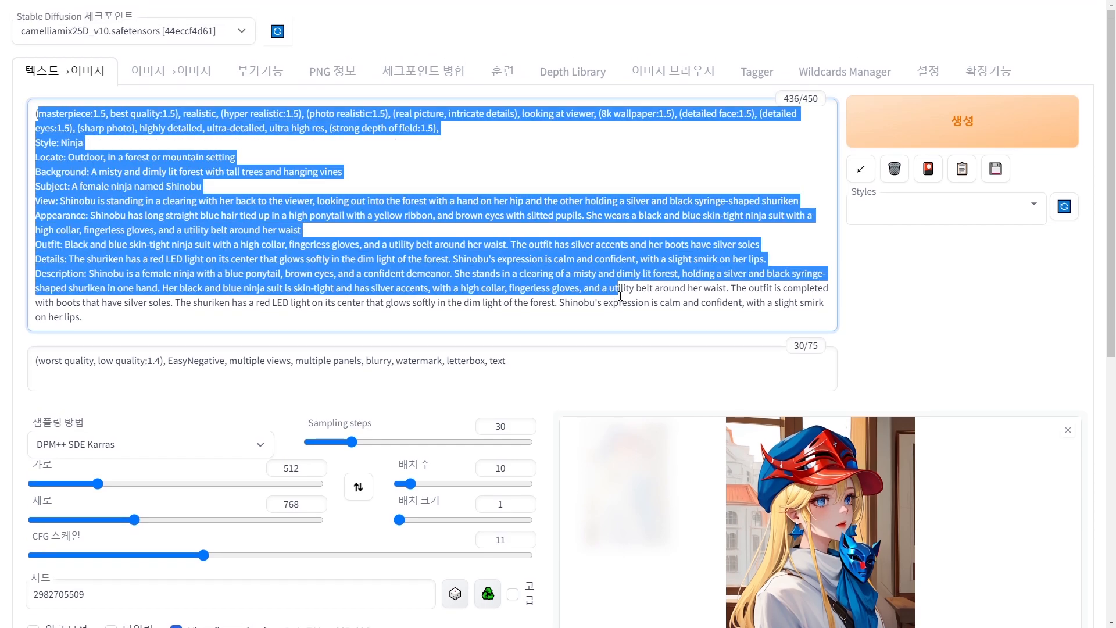
{"action": "left_click", "coordinate": [618, 291]}
Set the batch count to 1 and generate the ninja image
{"action": "scroll", "coordinate": [594, 377], "scroll_direction": "down", "scroll_amount": 3}
{"action": "scroll", "coordinate": [595, 377], "scroll_direction": "up", "scroll_amount": 3}
{"action": "key", "text": "ctrl+Return"}
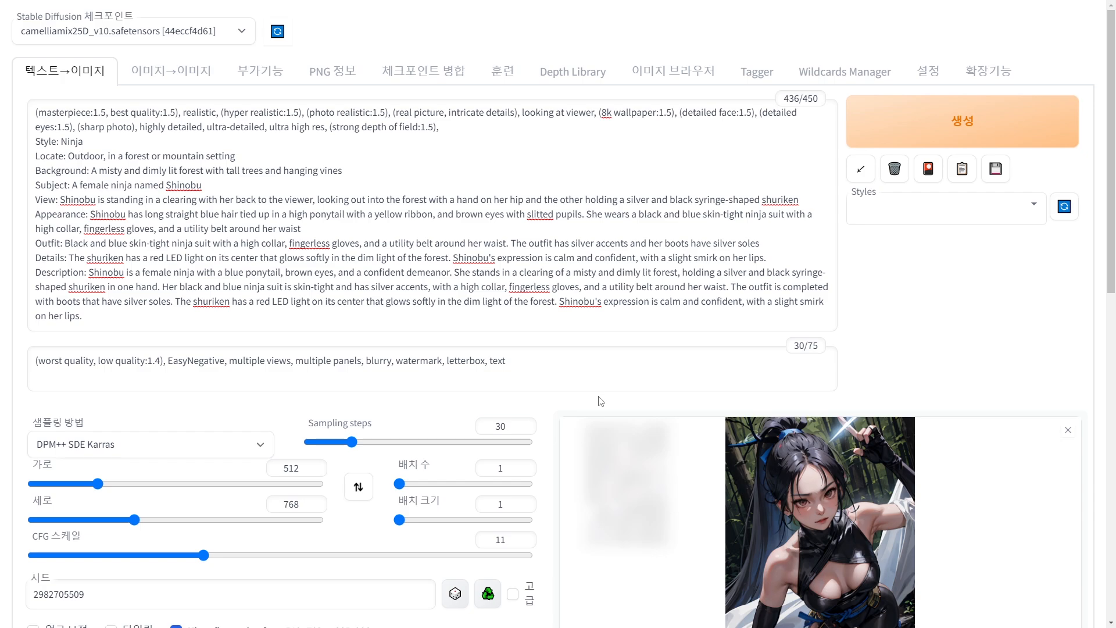
Compare the enlarged generated ninja picture with the enlarged original in PNG info
{"action": "scroll", "coordinate": [589, 381], "scroll_direction": "down", "scroll_amount": 1}
{"action": "left_click", "coordinate": [766, 423]}
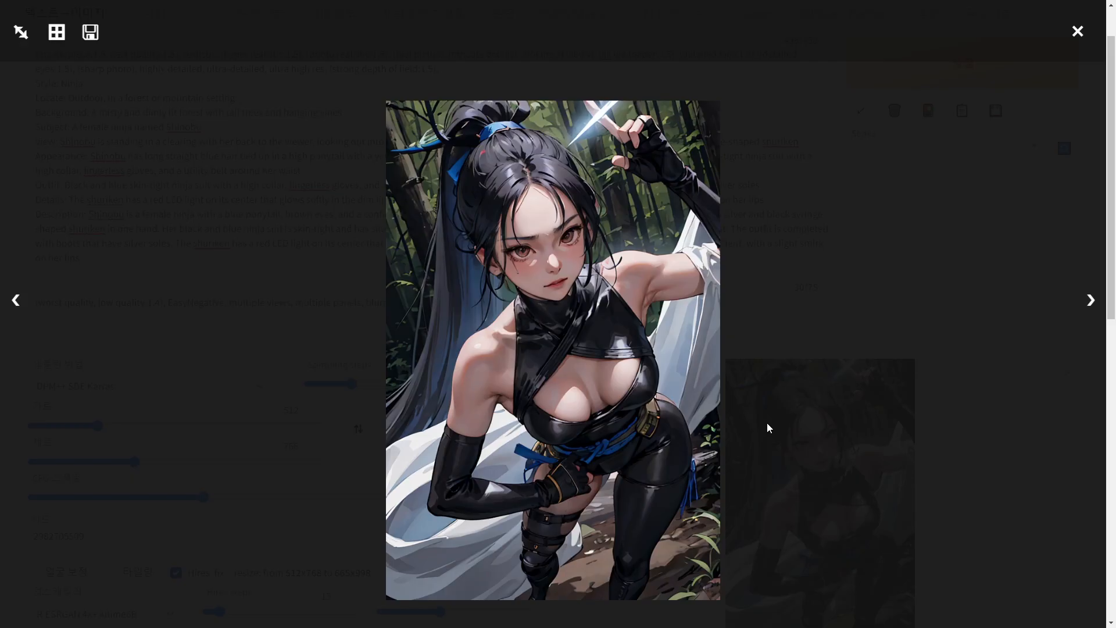
{"action": "left_click", "coordinate": [943, 388]}
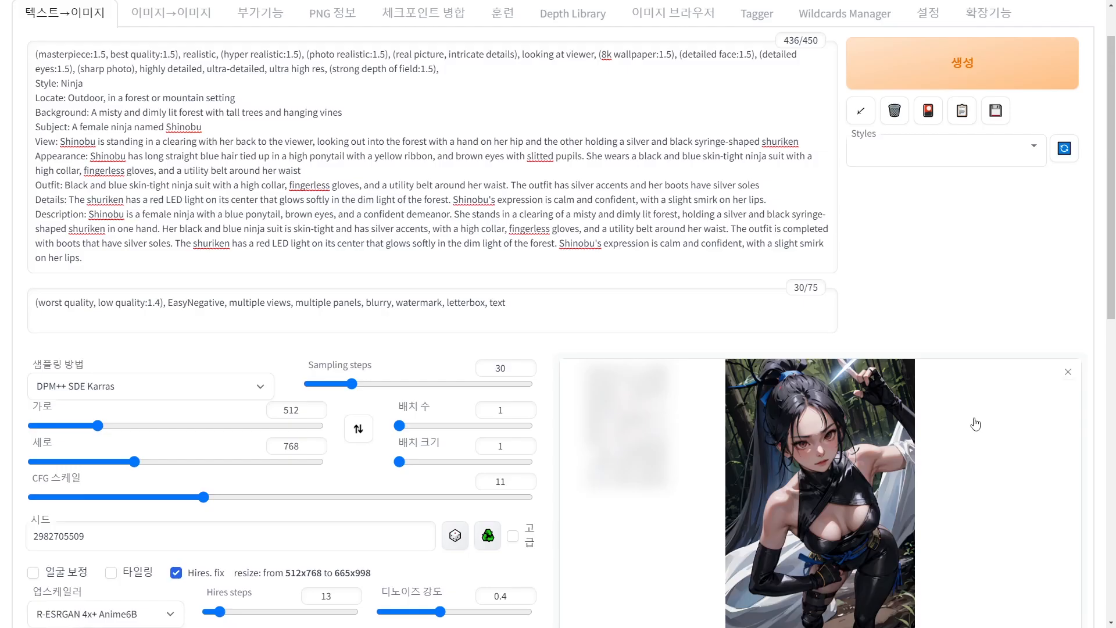
{"action": "scroll", "coordinate": [640, 233], "scroll_direction": "up", "scroll_amount": 1}
{"action": "left_click", "coordinate": [342, 73]}
{"action": "left_click", "coordinate": [329, 190]}
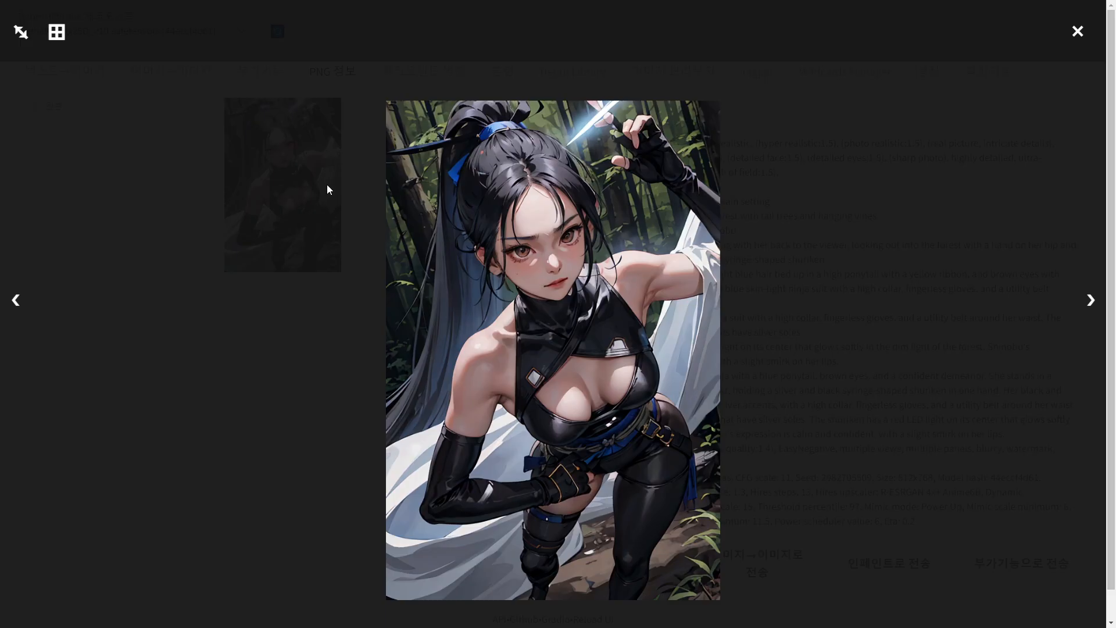
{"action": "left_click", "coordinate": [281, 352]}
{"action": "left_click", "coordinate": [29, 68]}
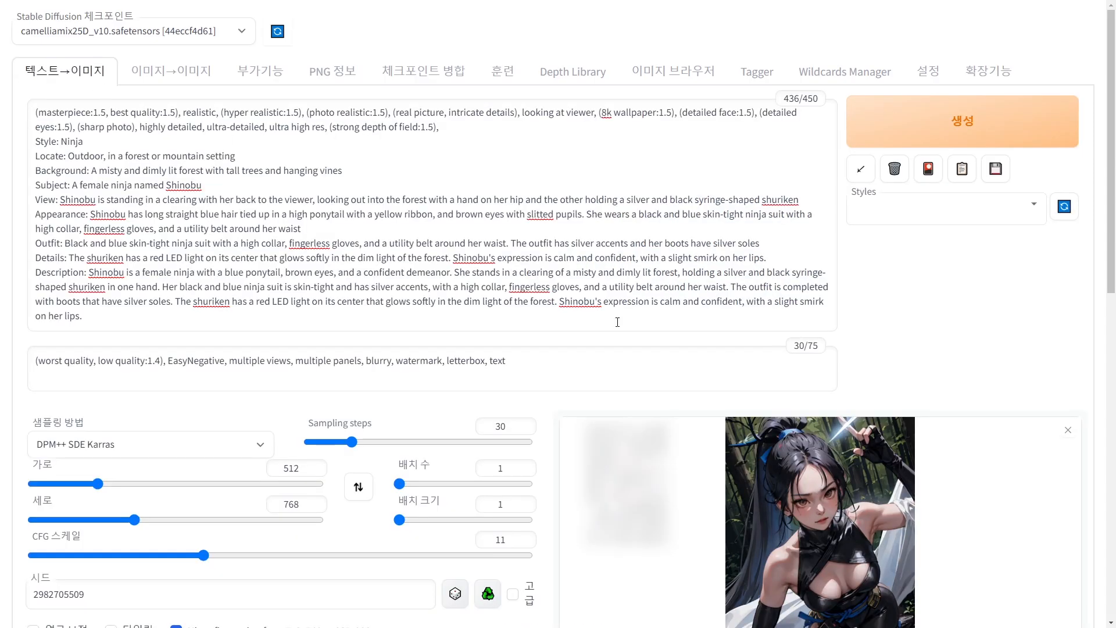
{"action": "left_click", "coordinate": [772, 491]}
{"action": "left_click", "coordinate": [943, 488]}
{"action": "left_click", "coordinate": [323, 80]}
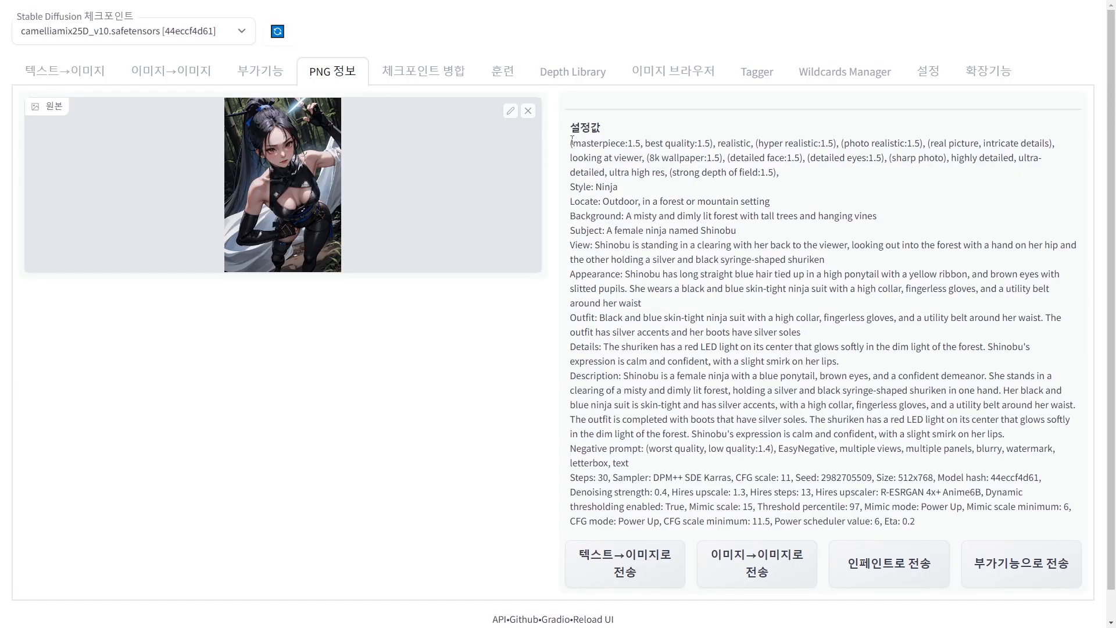
{"action": "left_click", "coordinate": [100, 75]}
Examine the transferred seed and the other generation settings below the ninja prompt
{"action": "scroll", "coordinate": [206, 423], "scroll_direction": "down", "scroll_amount": 3}
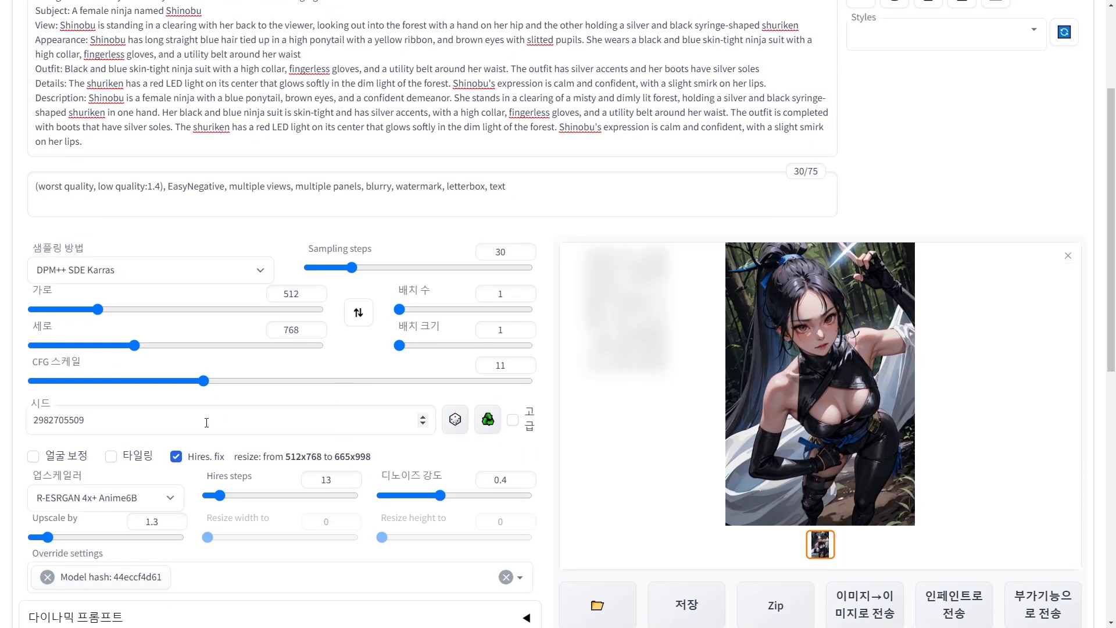
{"action": "left_click_drag", "start_coordinate": [118, 424], "coordinate": [22, 420]}
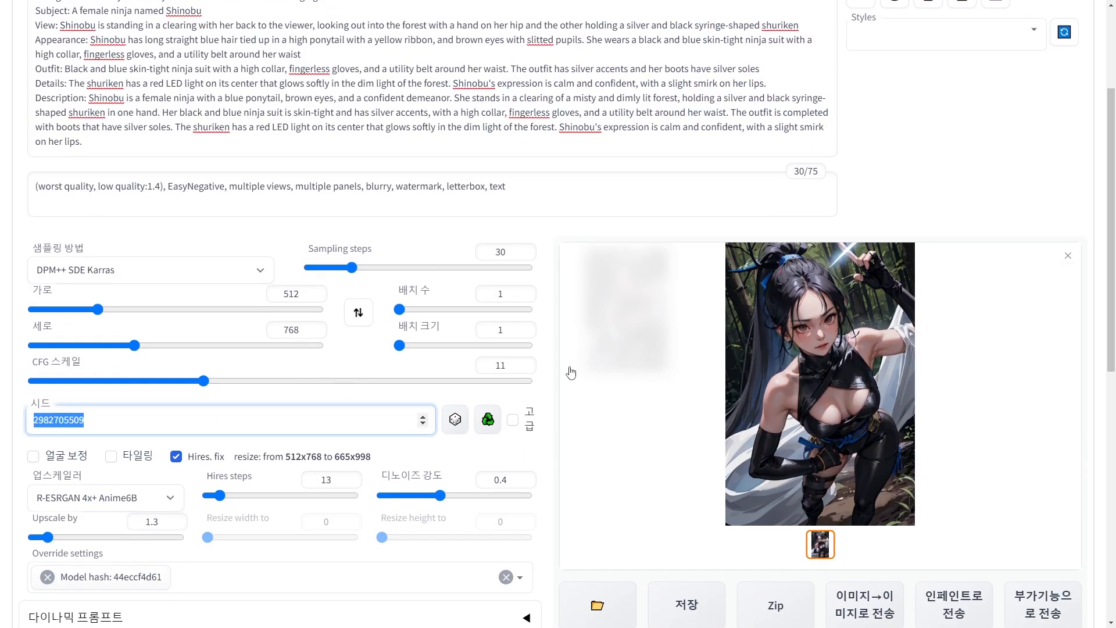
{"action": "left_click", "coordinate": [548, 243]}
{"action": "scroll", "coordinate": [575, 272], "scroll_direction": "up", "scroll_amount": 3}
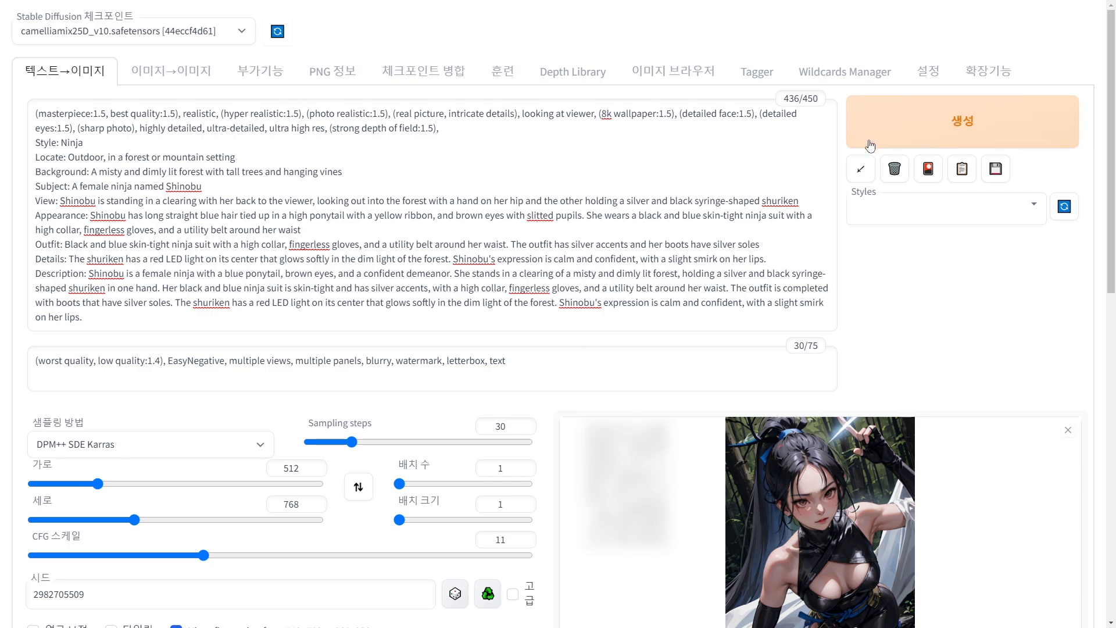
{"action": "scroll", "coordinate": [764, 421], "scroll_direction": "down", "scroll_amount": 1}
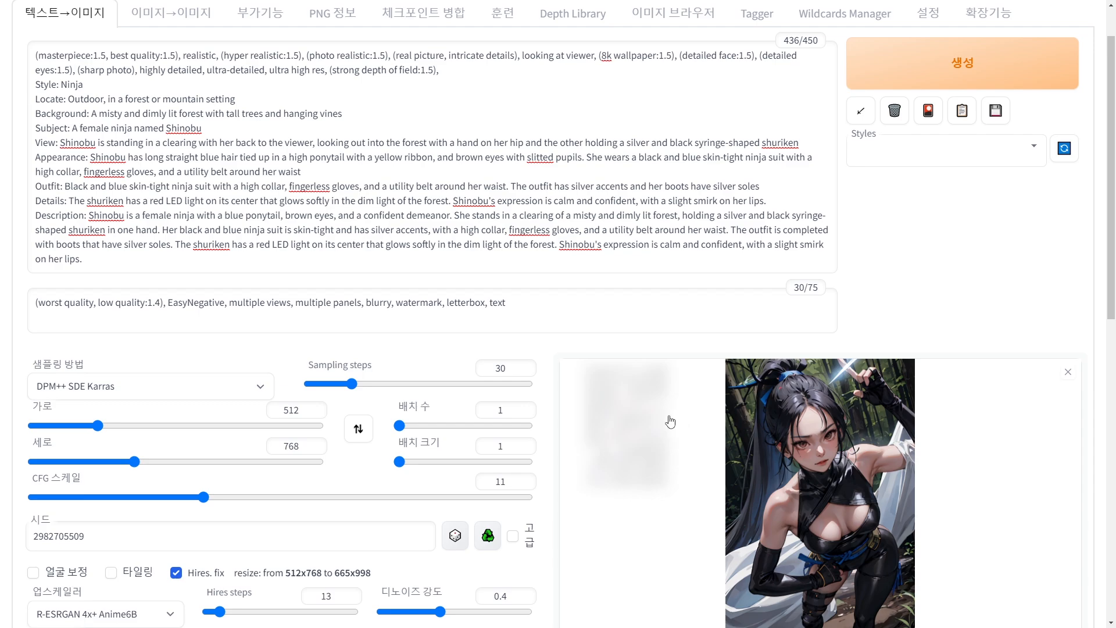
{"action": "scroll", "coordinate": [669, 421], "scroll_direction": "up", "scroll_amount": 1}
Examine the prompt's opening quality tags, from masterpiece and best quality through realistic
{"action": "left_click_drag", "start_coordinate": [38, 146], "coordinate": [114, 151]}
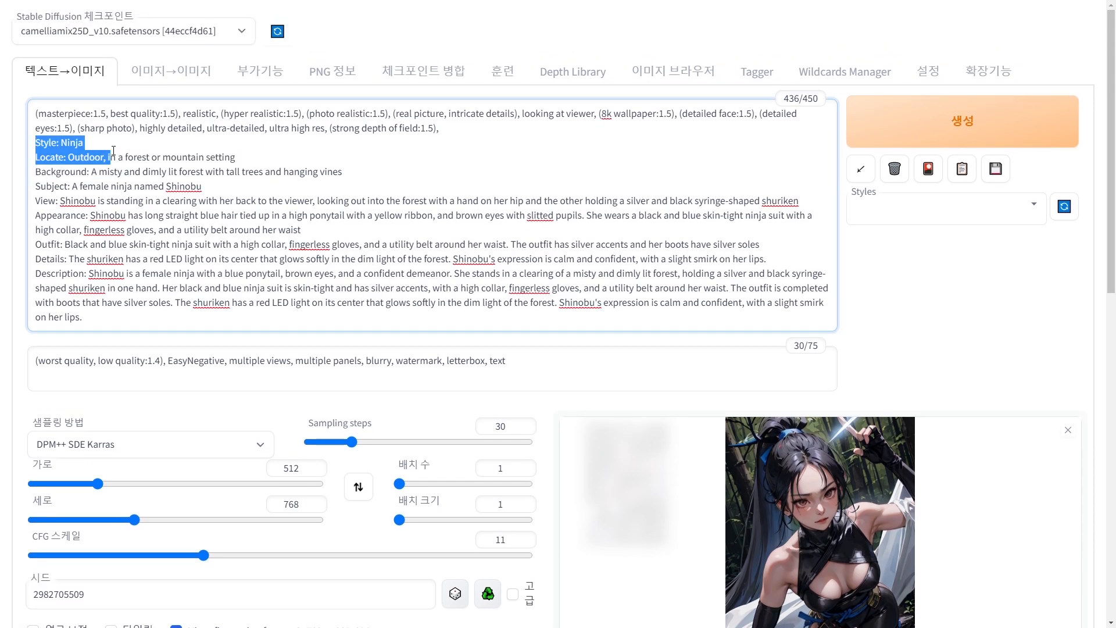
{"action": "left_click", "coordinate": [93, 143]}
{"action": "left_click_drag", "start_coordinate": [36, 112], "coordinate": [455, 129]}
{"action": "left_click", "coordinate": [455, 129]}
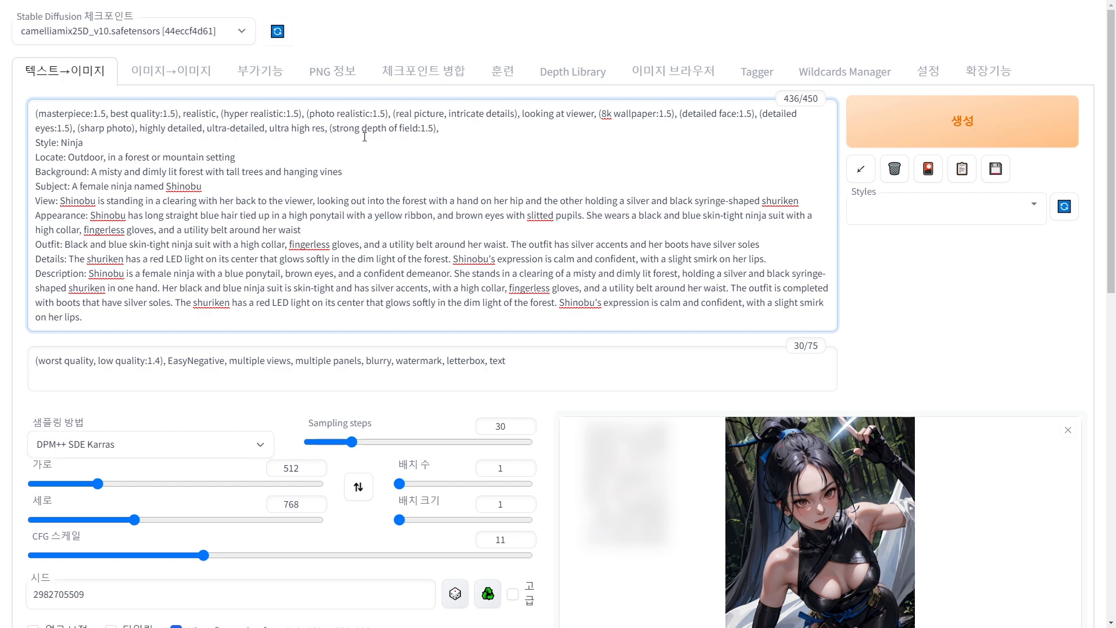
{"action": "left_click_drag", "start_coordinate": [179, 113], "coordinate": [215, 114]}
{"action": "left_click", "coordinate": [216, 115]}
{"action": "left_click", "coordinate": [216, 113]}
{"action": "left_click_drag", "start_coordinate": [38, 114], "coordinate": [181, 114]}
{"action": "left_click", "coordinate": [97, 114]}
{"action": "left_click", "coordinate": [46, 114]}
{"action": "left_click", "coordinate": [180, 114]}
Examine the prompt's weighted realism tags, photo realistic:1.5 and real picture
{"action": "left_click_drag", "start_coordinate": [309, 114], "coordinate": [389, 113]}
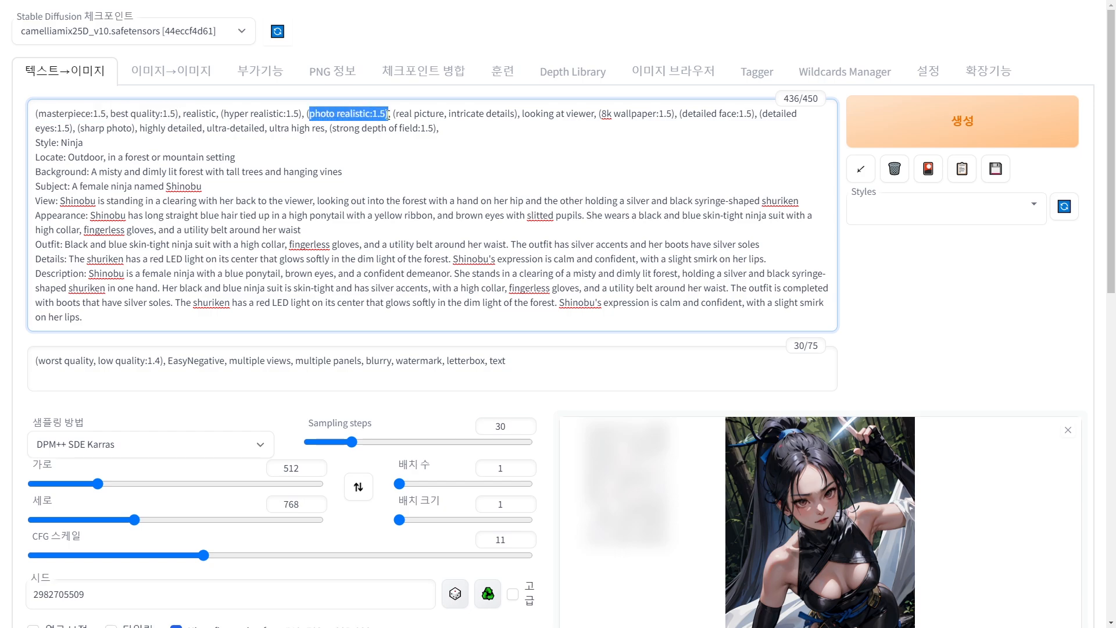
{"action": "left_click", "coordinate": [389, 114]}
{"action": "mouse_move", "coordinate": [307, 114]}
{"action": "left_mouse_down"}
{"action": "mouse_move", "coordinate": [391, 114]}
{"action": "mouse_move", "coordinate": [306, 114]}
{"action": "left_mouse_up"}
{"action": "left_click", "coordinate": [391, 114]}
{"action": "left_click", "coordinate": [305, 114]}
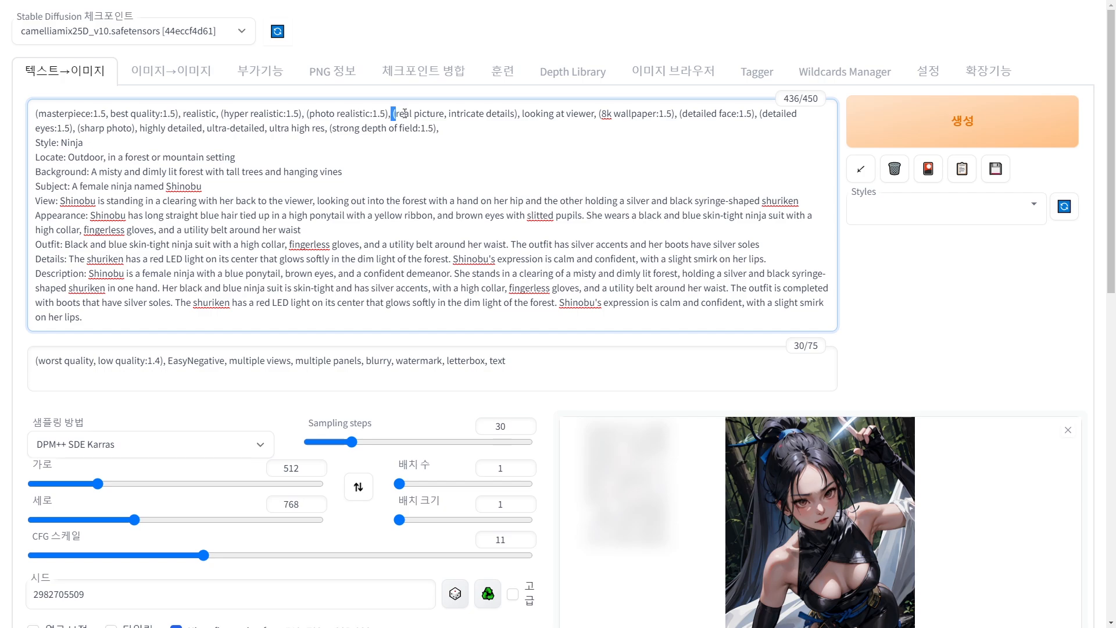
{"action": "left_click_drag", "start_coordinate": [405, 113], "coordinate": [310, 114]}
{"action": "left_click", "coordinate": [440, 113]}
{"action": "left_click", "coordinate": [377, 115]}
{"action": "left_click", "coordinate": [314, 113]}
Examine the prompt's detail tags, from intricate details and 8k wallpaper to detailed face and strong depth of field
{"action": "left_click_drag", "start_coordinate": [450, 116], "coordinate": [523, 114]}
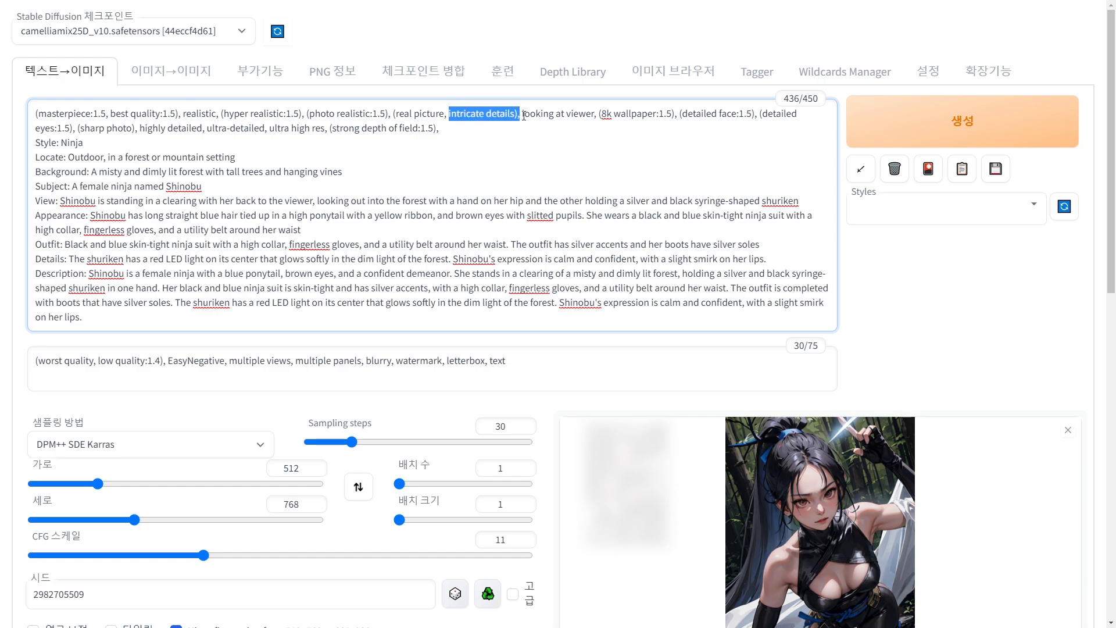
{"action": "left_click", "coordinate": [524, 114]}
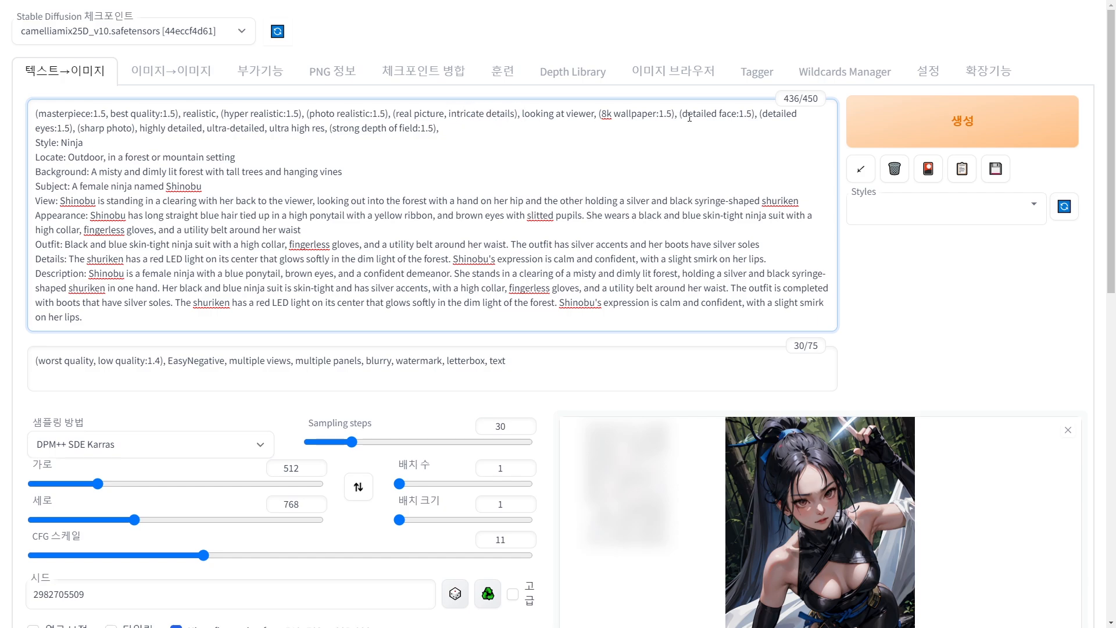
{"action": "left_click_drag", "start_coordinate": [525, 113], "coordinate": [599, 111]}
{"action": "left_click", "coordinate": [532, 115]}
{"action": "left_click_drag", "start_coordinate": [599, 113], "coordinate": [620, 115]}
{"action": "left_click_drag", "start_coordinate": [642, 114], "coordinate": [737, 115]}
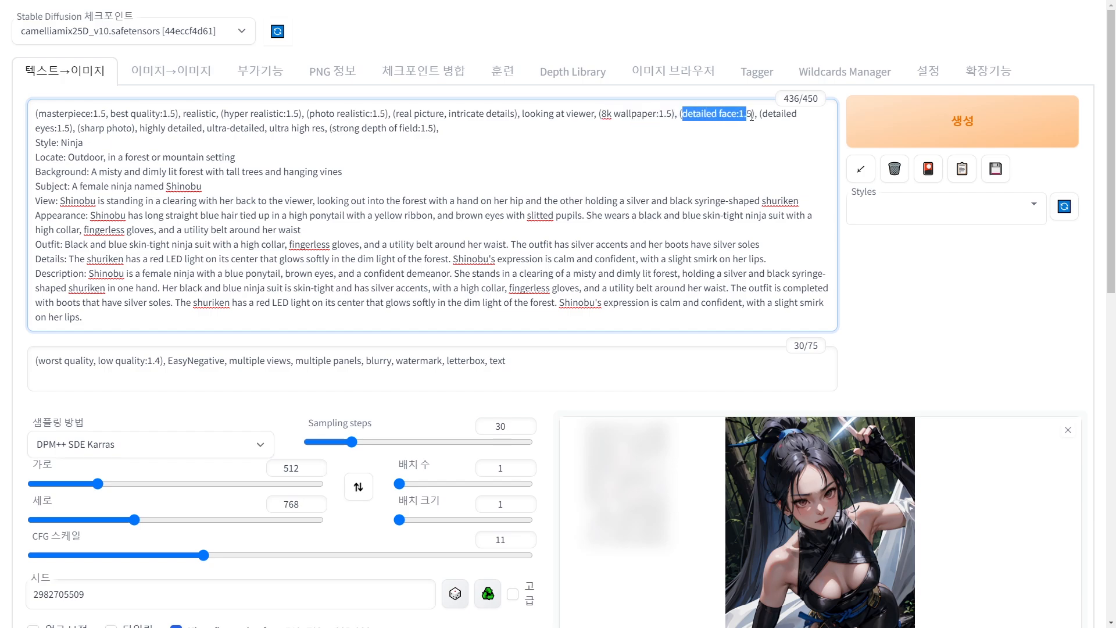
{"action": "left_click", "coordinate": [750, 115]}
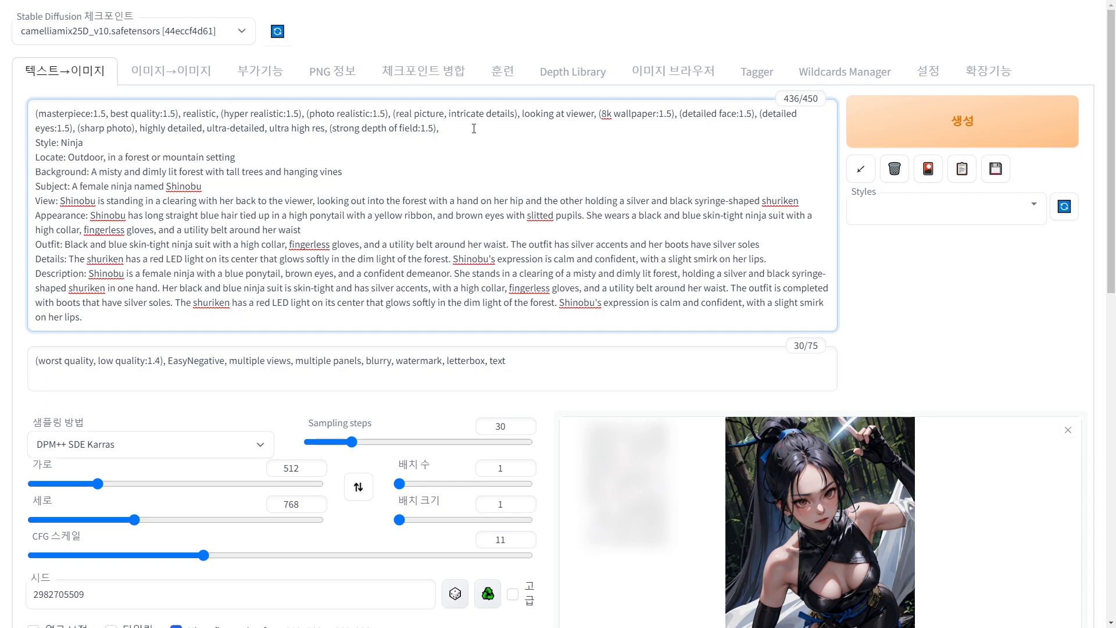
{"action": "left_click_drag", "start_coordinate": [440, 128], "coordinate": [93, 113]}
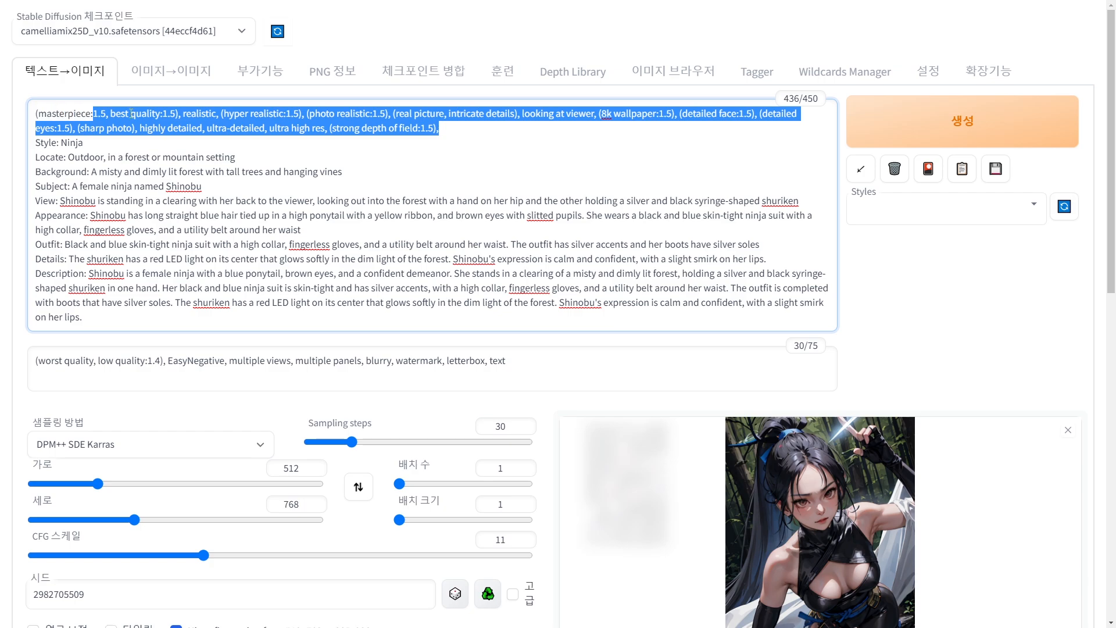
{"action": "left_click", "coordinate": [131, 113]}
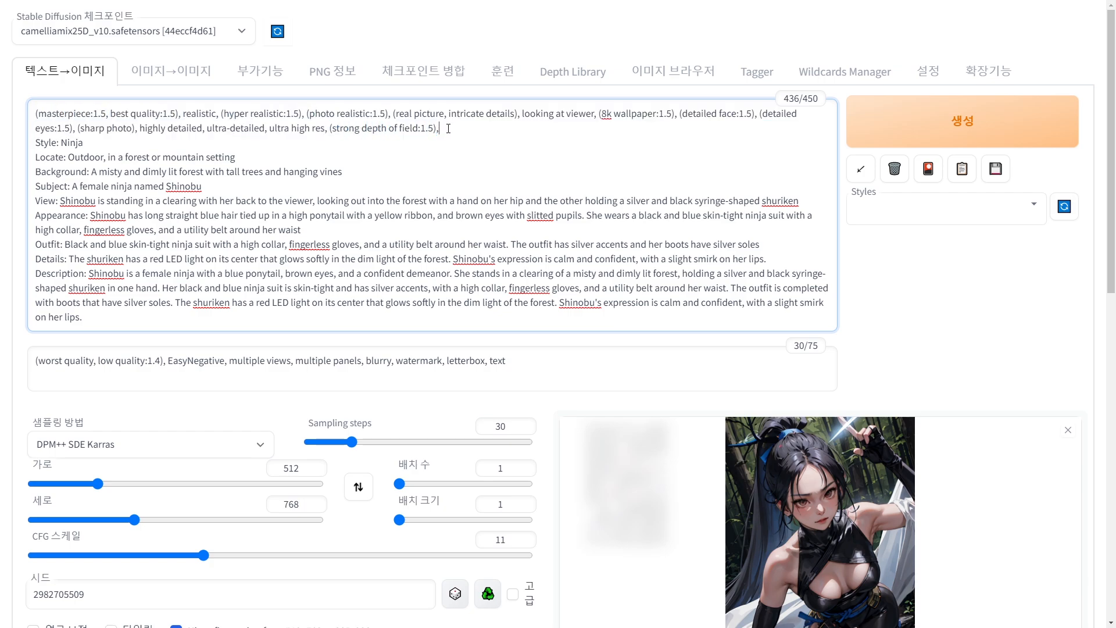
Examine the prompt's labelled sections in order, from Style, Locate, Background and Subject through View, Appearance, Outfit and Details
{"action": "left_click_drag", "start_coordinate": [34, 143], "coordinate": [68, 186]}
{"action": "left_click", "coordinate": [67, 152]}
{"action": "left_click", "coordinate": [81, 172]}
{"action": "left_click", "coordinate": [68, 186]}
{"action": "left_click_drag", "start_coordinate": [34, 201], "coordinate": [87, 215]}
{"action": "left_click", "coordinate": [59, 201]}
{"action": "left_click", "coordinate": [87, 216]}
{"action": "left_click_drag", "start_coordinate": [34, 245], "coordinate": [770, 261]}
{"action": "left_click", "coordinate": [64, 245]}
{"action": "left_click", "coordinate": [68, 260]}
{"action": "left_click", "coordinate": [770, 261]}
Examine the prompt's Description section against the lines from Style through Details
{"action": "left_click_drag", "start_coordinate": [36, 274], "coordinate": [95, 287]}
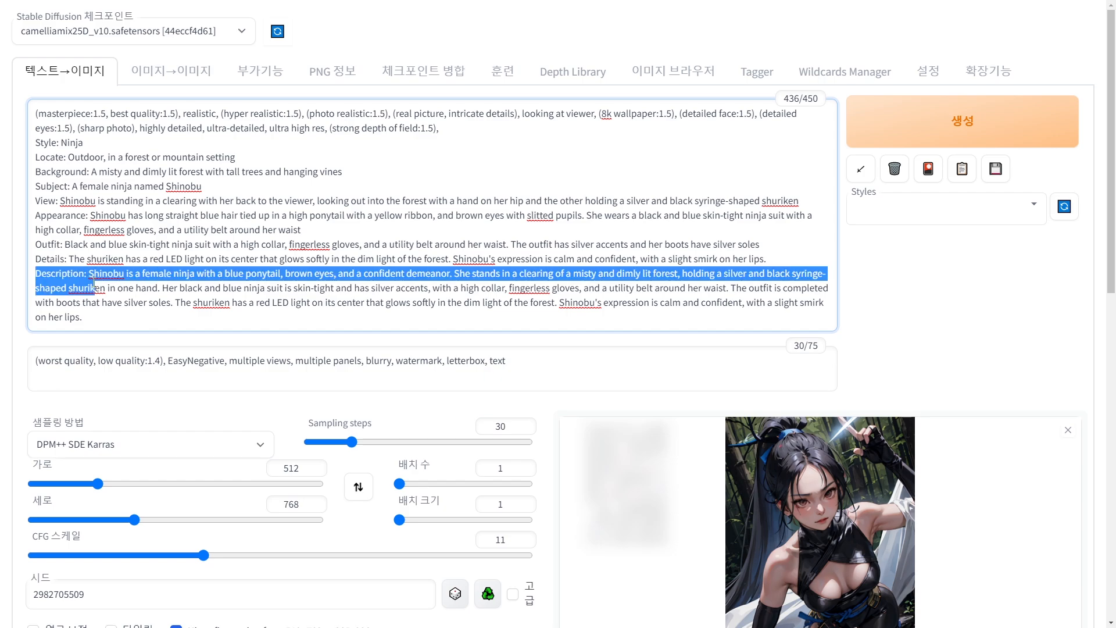
{"action": "left_click", "coordinate": [94, 287]}
{"action": "left_click_drag", "start_coordinate": [35, 142], "coordinate": [779, 260]}
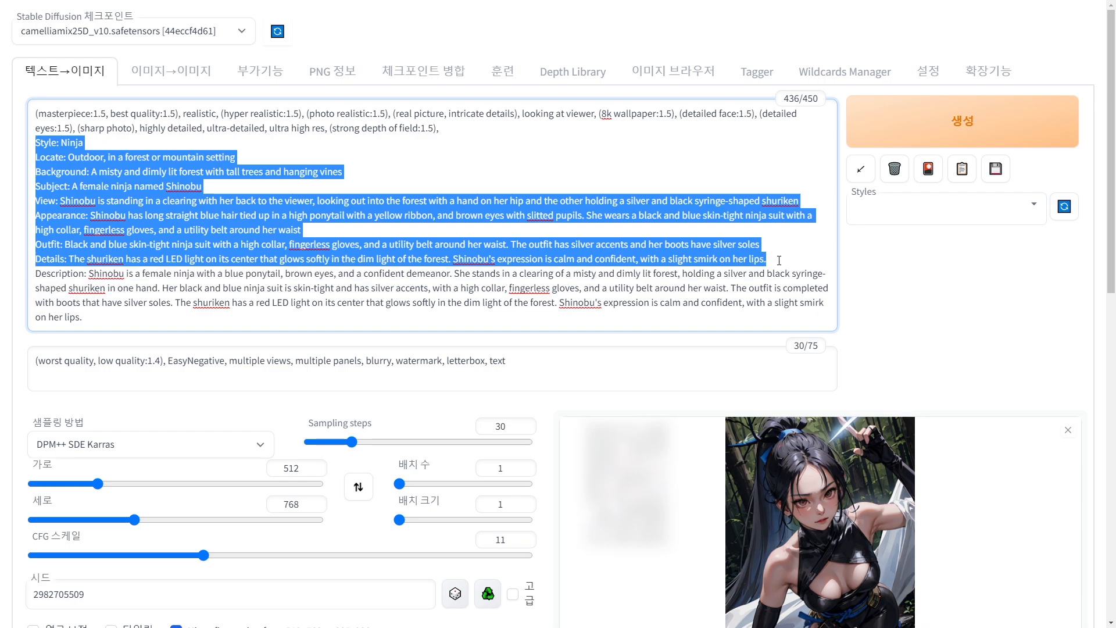
{"action": "left_click", "coordinate": [81, 302]}
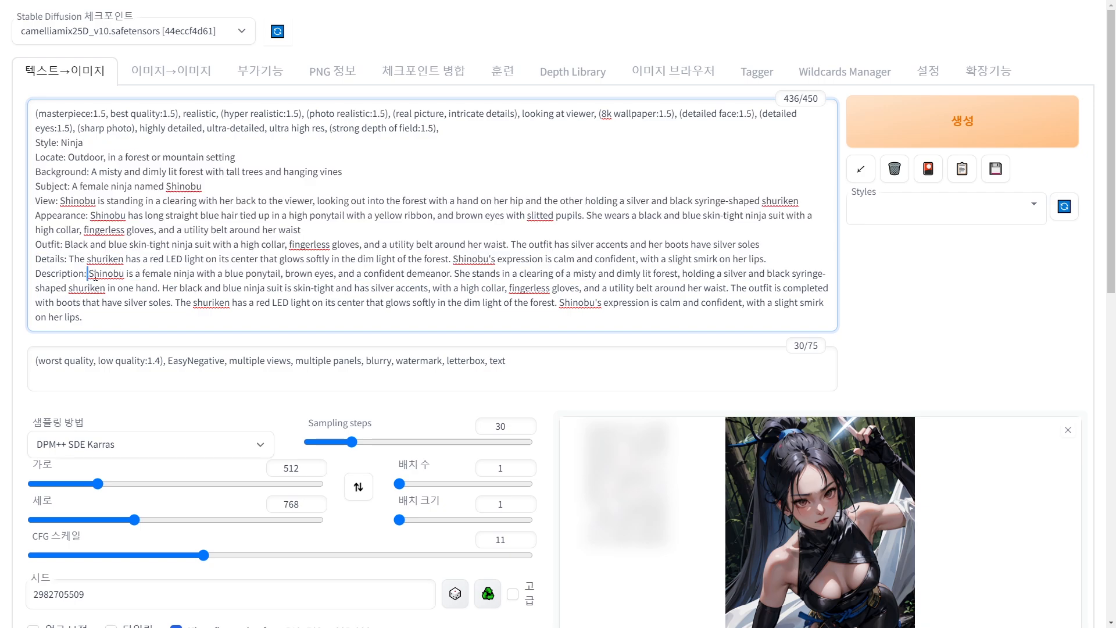
{"action": "left_click_drag", "start_coordinate": [95, 276], "coordinate": [128, 313]}
{"action": "left_click", "coordinate": [129, 314]}
Copy the prompt lines from Style through Description, then switch to ChatGPT and turn off web access
{"action": "left_click_drag", "start_coordinate": [37, 142], "coordinate": [133, 313]}
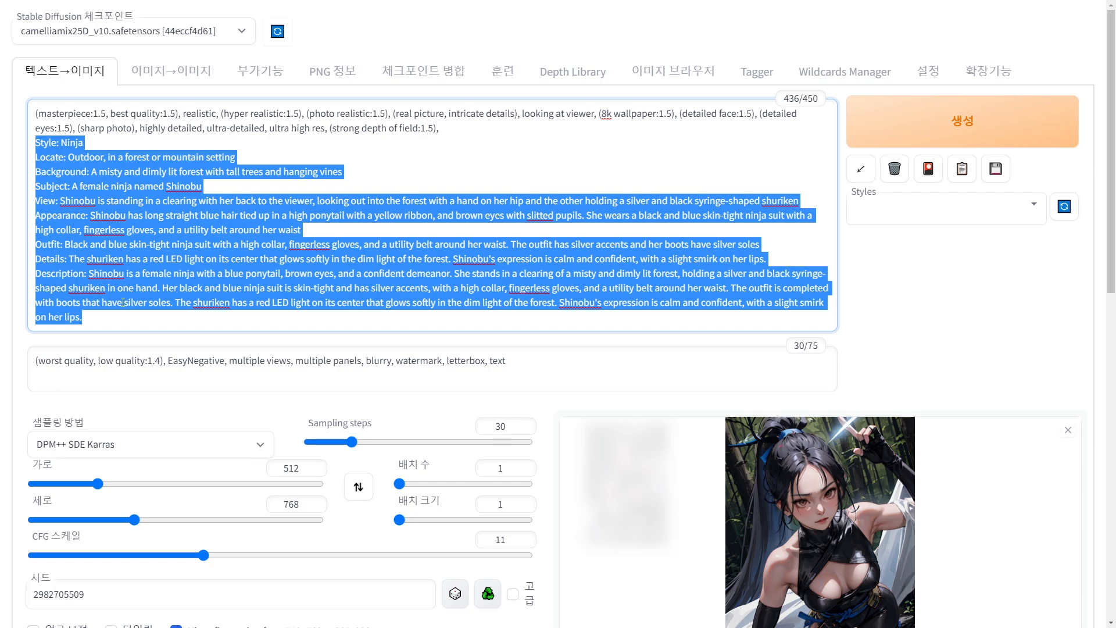
{"action": "key", "text": "alt+Tab"}
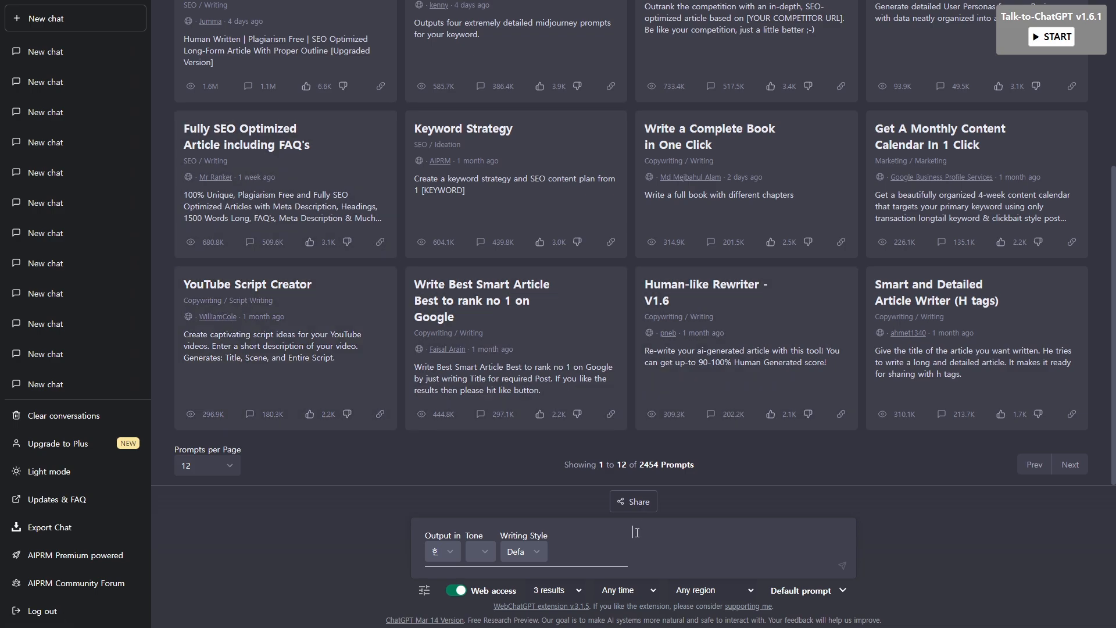
{"action": "left_click", "coordinate": [456, 590]}
{"action": "left_click", "coordinate": [653, 531]}
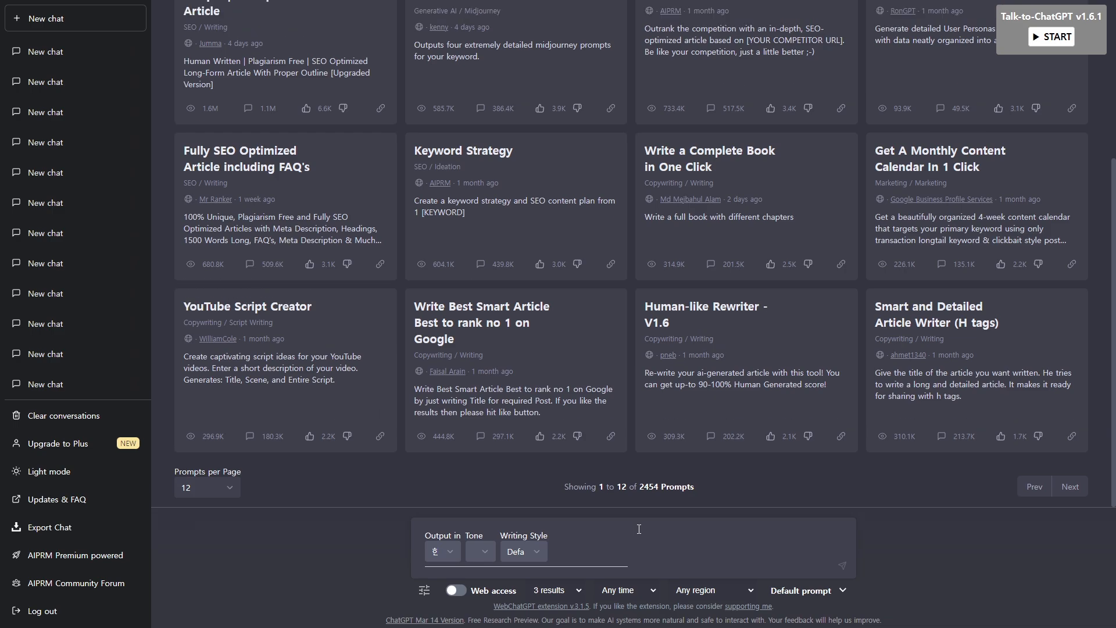
Send the opening message "만나서 반가워, 나는 이제부터 그림을 그릴껀데 너가 조언을 좀 해줬으면 좋겠어."
{"action": "left_click", "coordinate": [638, 529]}
{"action": "type", "text": "만나서 반가워"}
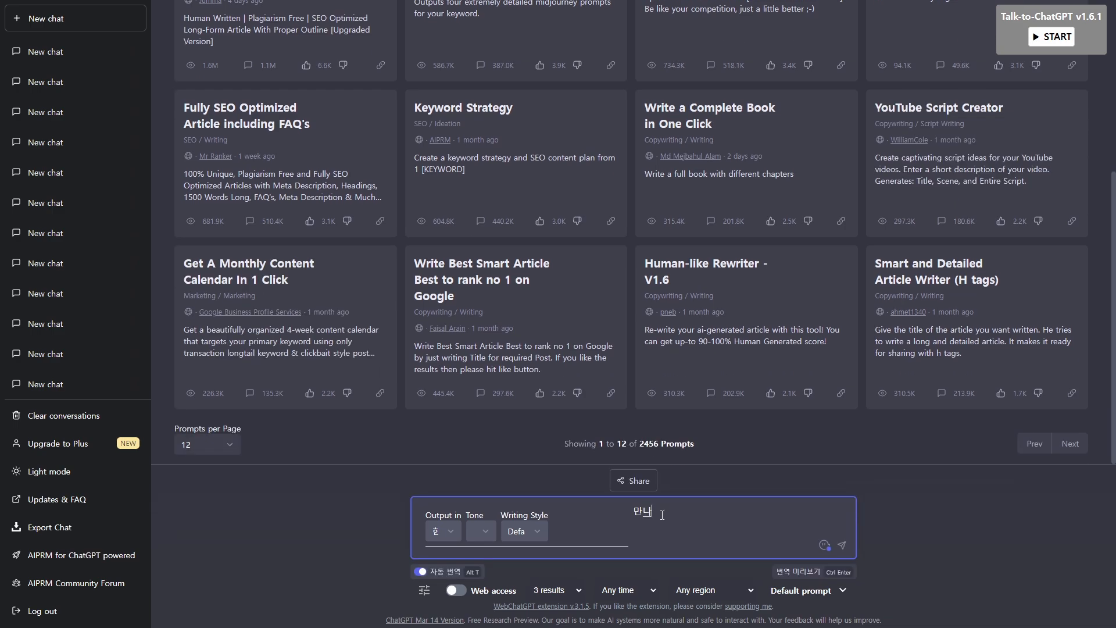
{"action": "type", "text": ", 나는 이제부터 그림을 그"}
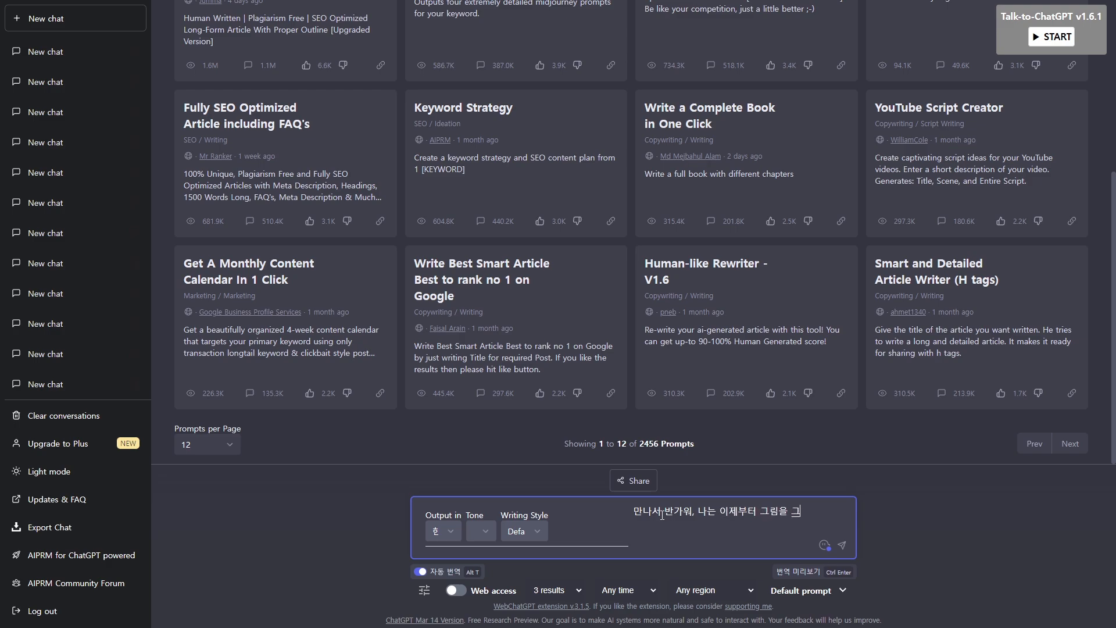
{"action": "type", "text": "릴껀데 너가 조언을 좀 ㅎ해줬으면 좋겠어."}
{"action": "key", "text": "Return"}
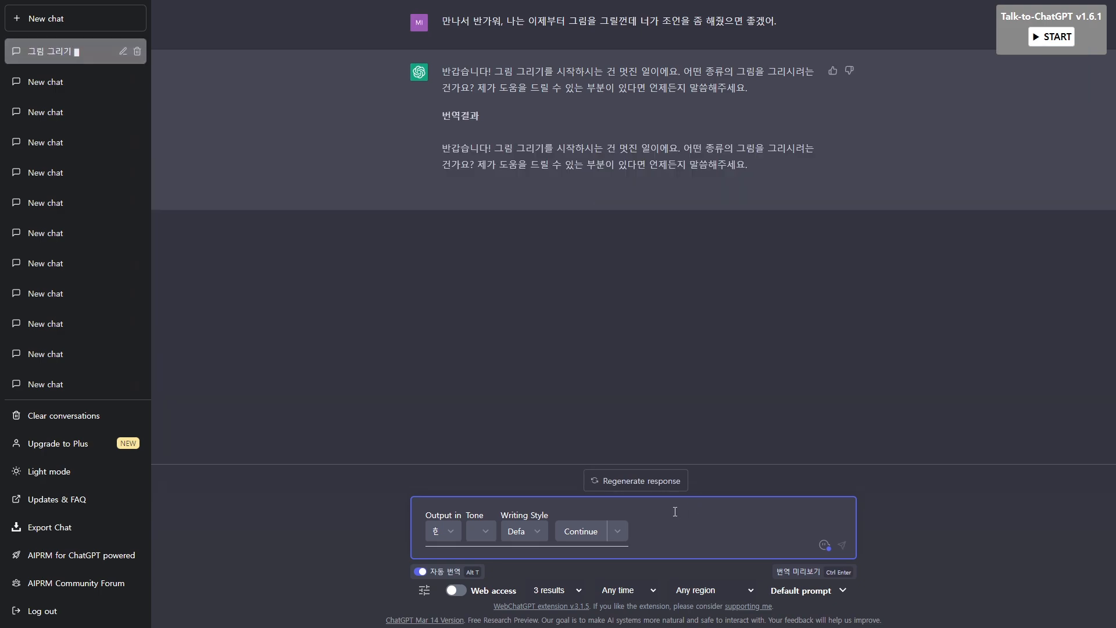
Paste the copied Style-to-Description block into a new message and compare it with the original Stable Diffusion prompt
{"action": "key", "text": "ctrl+v"}
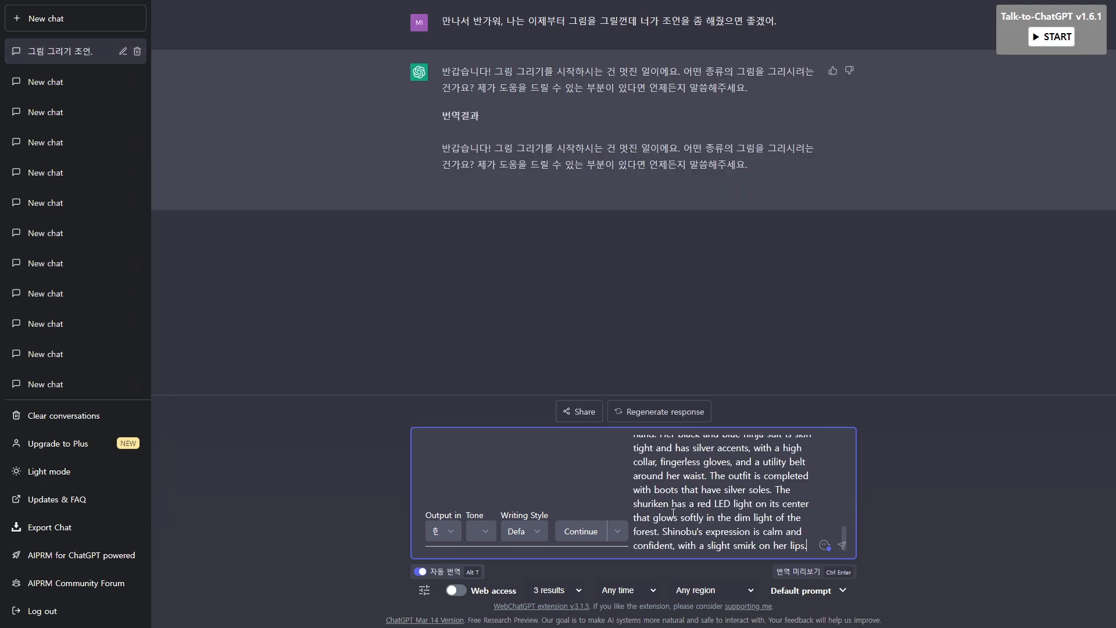
{"action": "key", "text": "ctrl+Tab"}
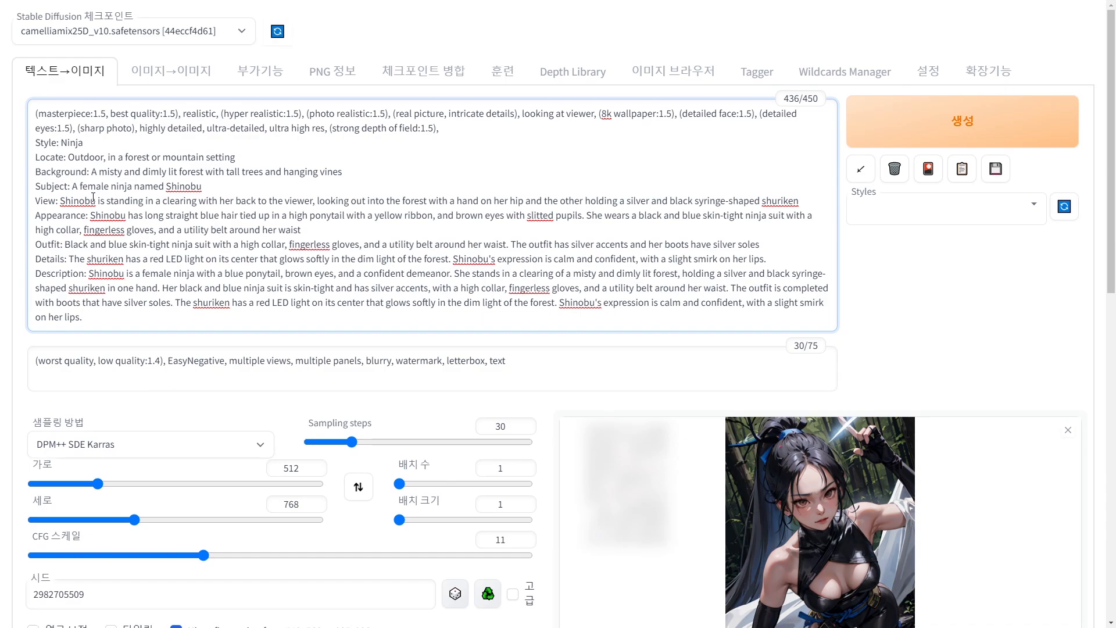
{"action": "left_click_drag", "start_coordinate": [37, 142], "coordinate": [207, 312]}
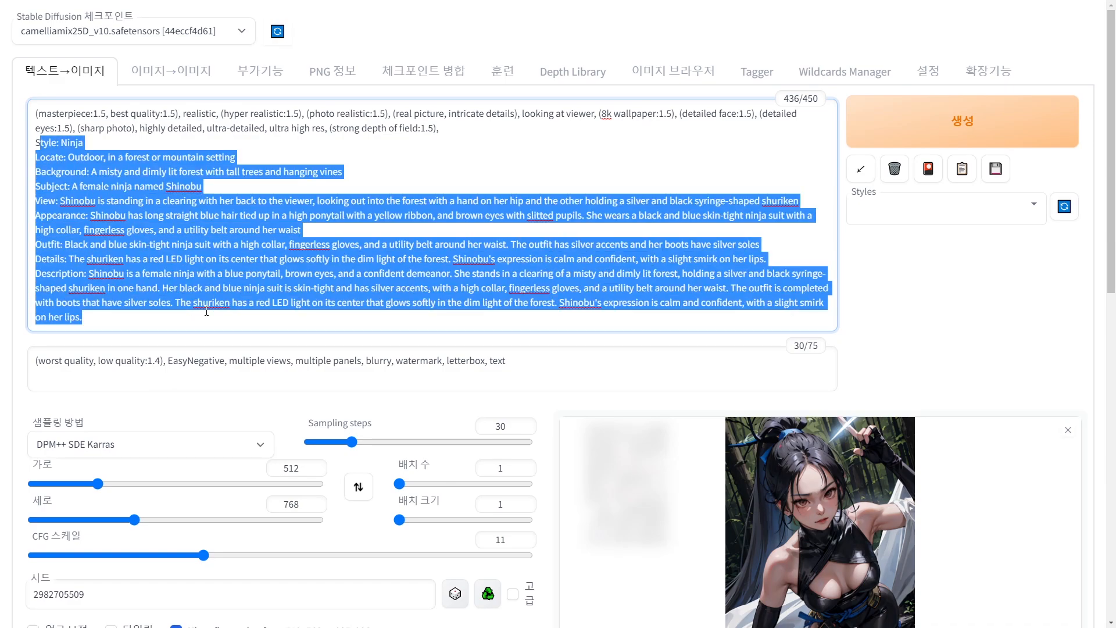
{"action": "left_click", "coordinate": [206, 311]}
{"action": "key", "text": "ctrl+shift+Tab"}
{"action": "scroll", "coordinate": [677, 510], "scroll_direction": "up", "scroll_amount": 5}
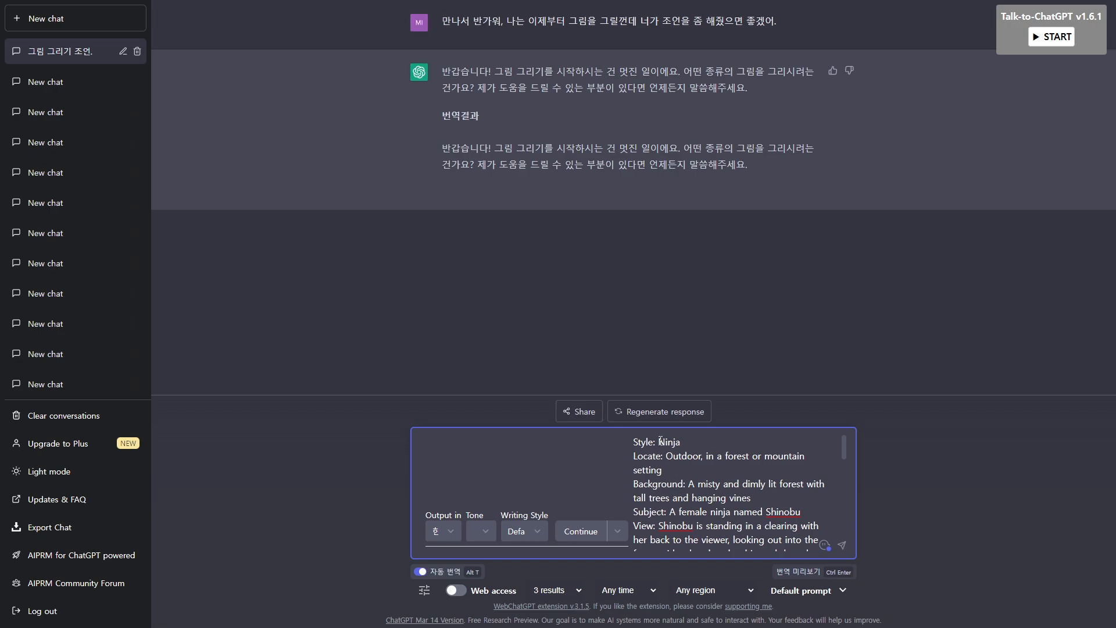
Strip the pasted block down to the bare labels Style, Locate, Background, View, Appearance, Outfit, Details and Description
{"action": "left_click_drag", "start_coordinate": [661, 441], "coordinate": [801, 499]}
{"action": "key", "text": "BackSpace"}
{"action": "key", "text": "BackSpace"}
{"action": "key", "text": "BackSpace"}
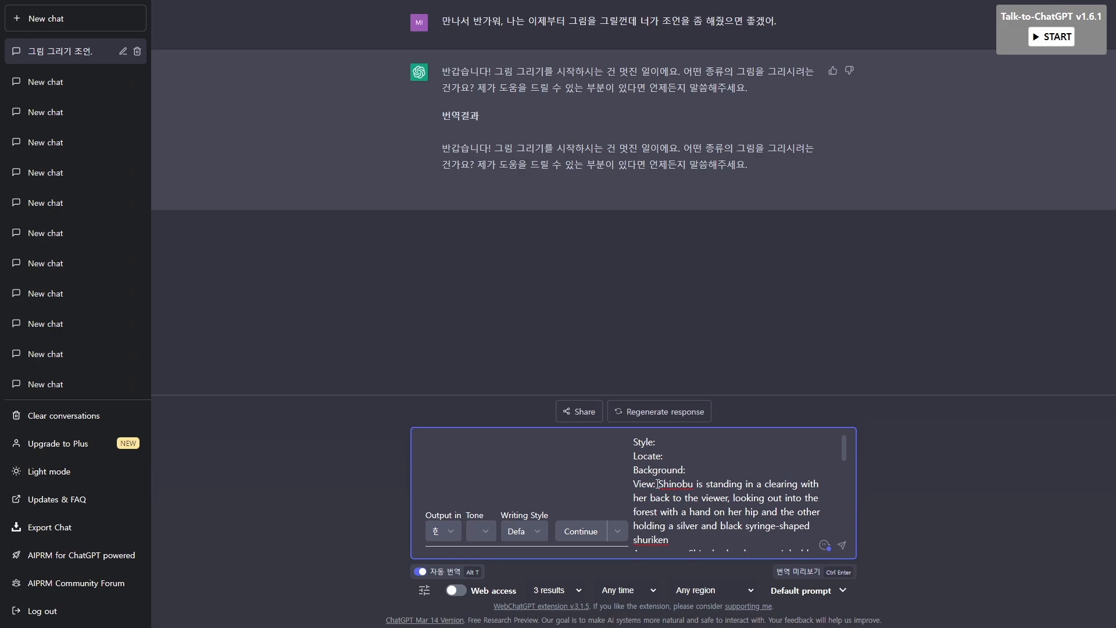
{"action": "left_click_drag", "start_coordinate": [657, 484], "coordinate": [717, 537]}
{"action": "key", "text": "BackSpace"}
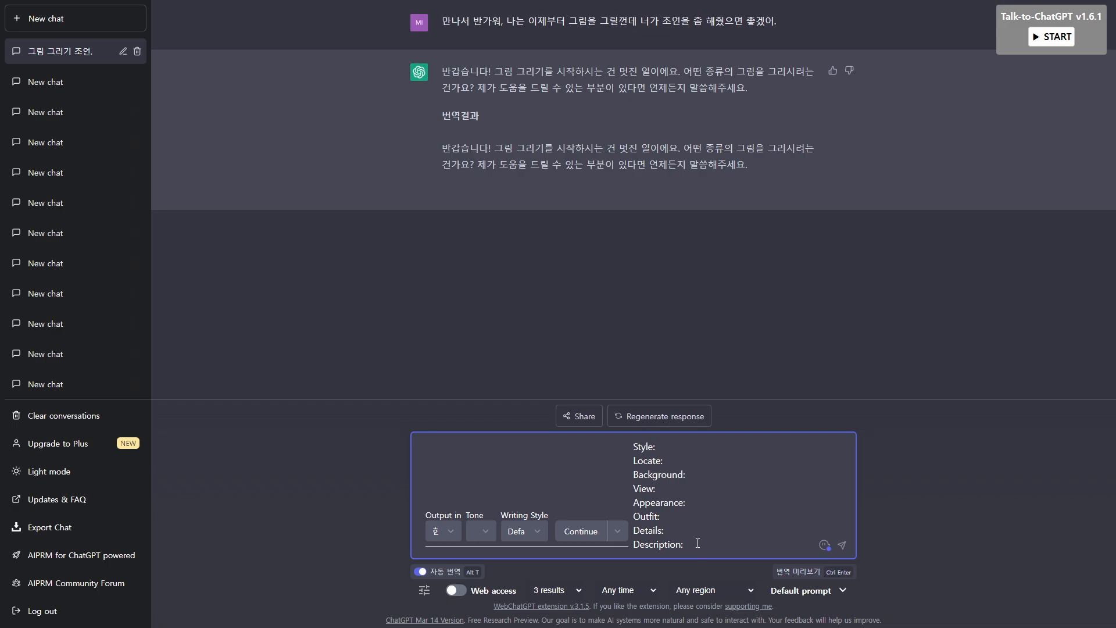
Review the label template and insert an empty line above Style
{"action": "left_click_drag", "start_coordinate": [698, 543], "coordinate": [620, 447]}
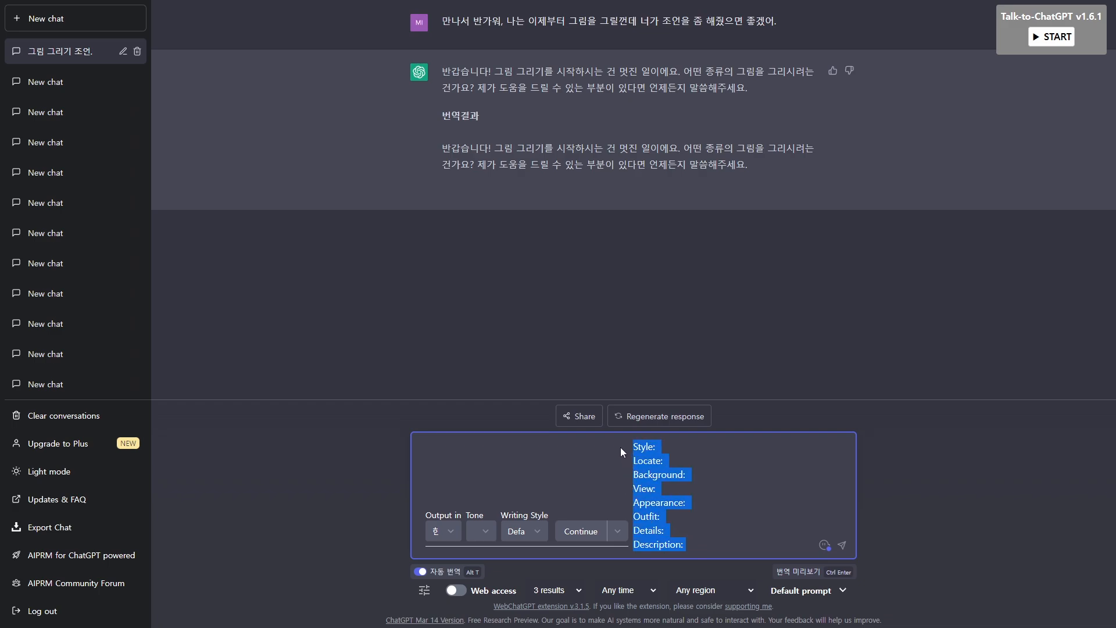
{"action": "left_click", "coordinate": [688, 494]}
{"action": "left_click_drag", "start_coordinate": [696, 546], "coordinate": [626, 445]}
{"action": "left_click", "coordinate": [646, 448]}
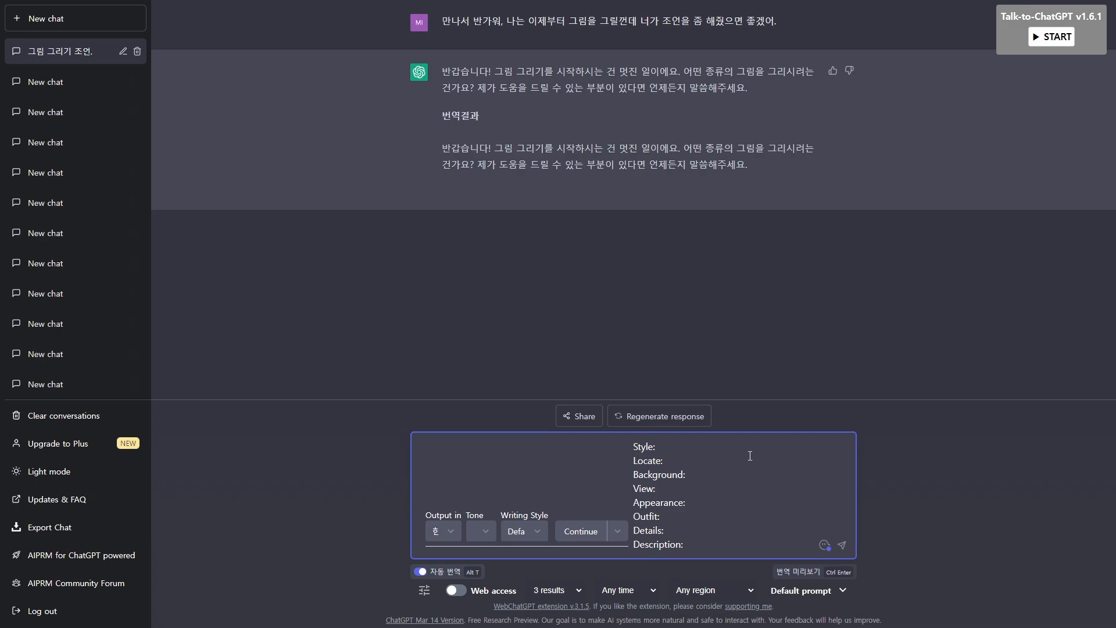
{"action": "key", "text": "shift+Return"}
{"action": "key", "text": "Up"}
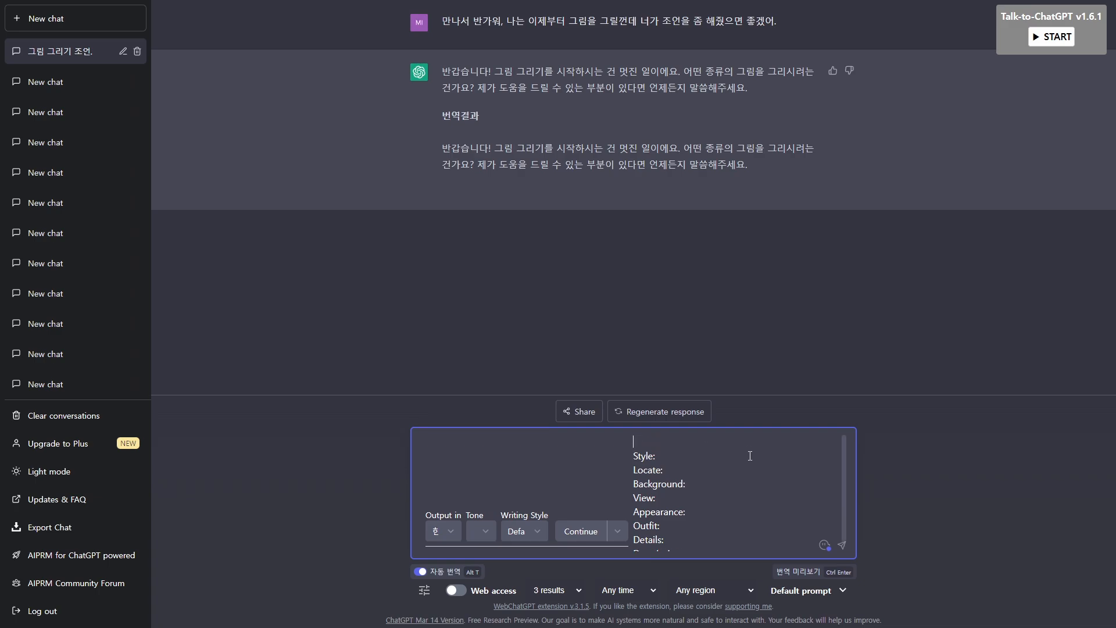
Write above the template "음...그림에 그릴 키워드들을 너가 만들어줬으면 좋겠어. 키워드는 반드시 영어로 작성되어야하고 '.'로 구분을 해줘. 그리고 반드시 아래의 템플릿에 맞춰서 작성해줘." and send it
{"action": "type", "text": "음...그림에 그릴 키워드들을 너가 매"}
{"action": "type", "text": "들어줬으며"}
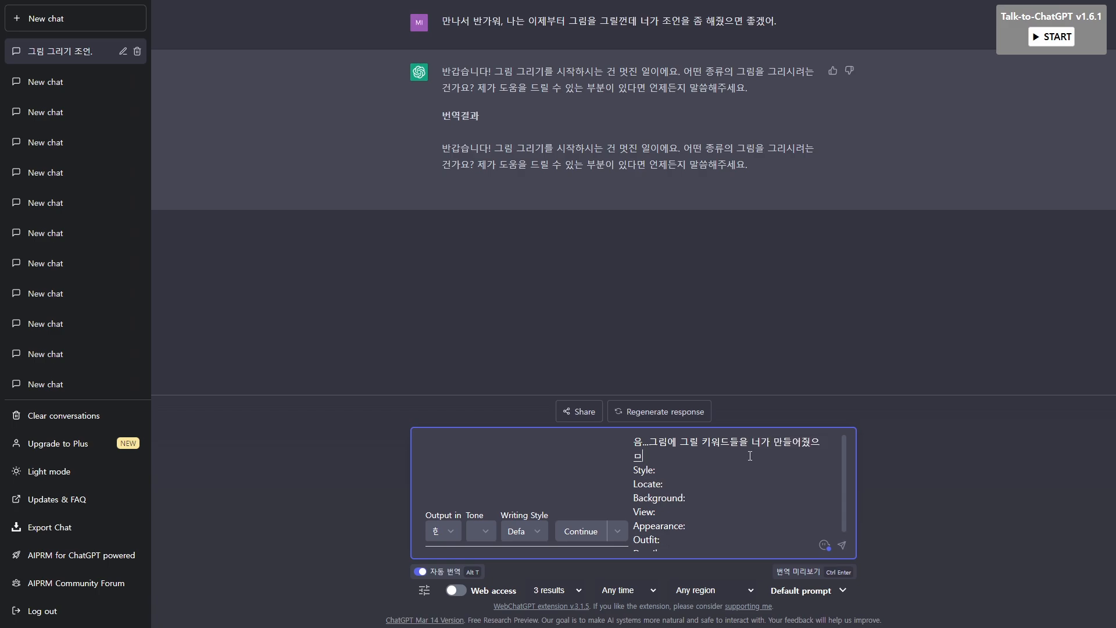
{"action": "type", "text": "면 좋겠어. 키워드는 반드시 ㅇ영어로 작성되어야하고"}
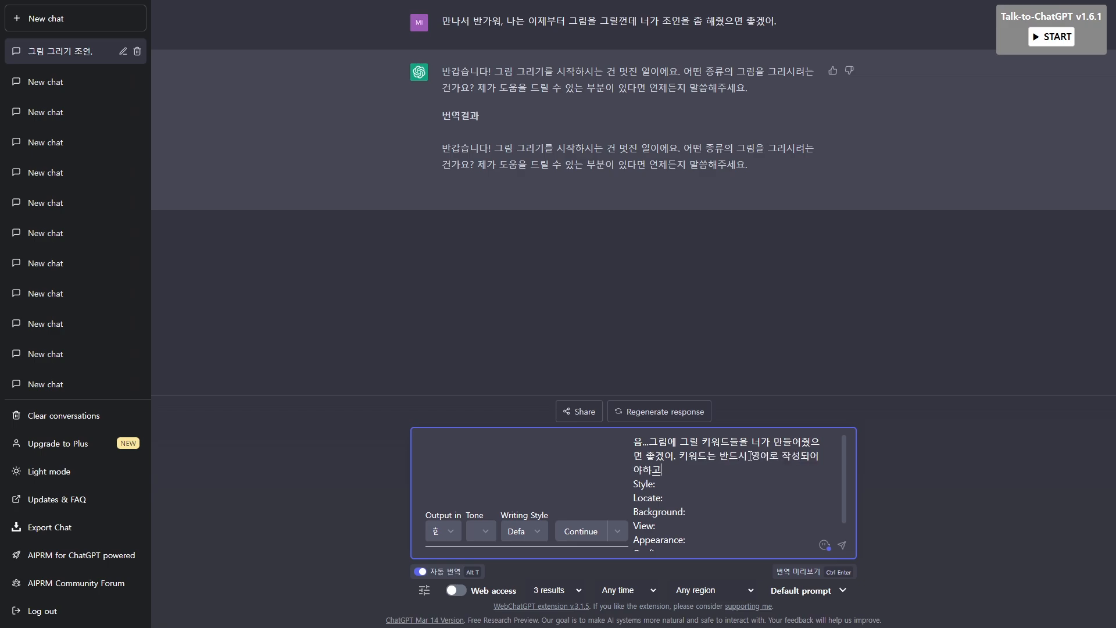
{"action": "type", "text": " '.'로 구분을 해줘. 그리고 반드시 아래"}
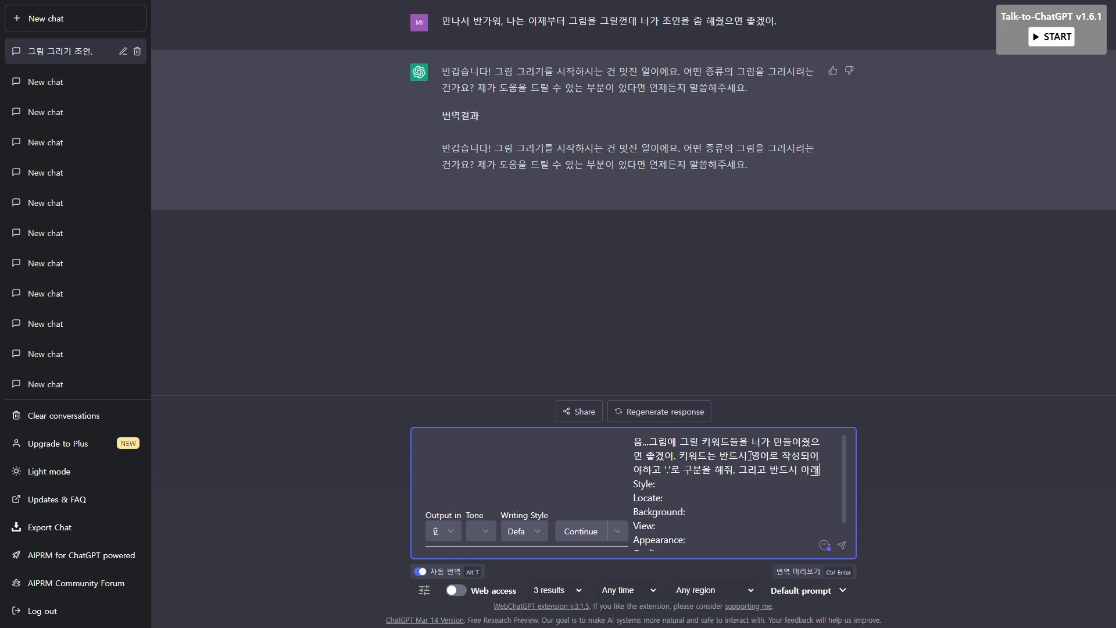
{"action": "type", "text": "의 템플릿에"}
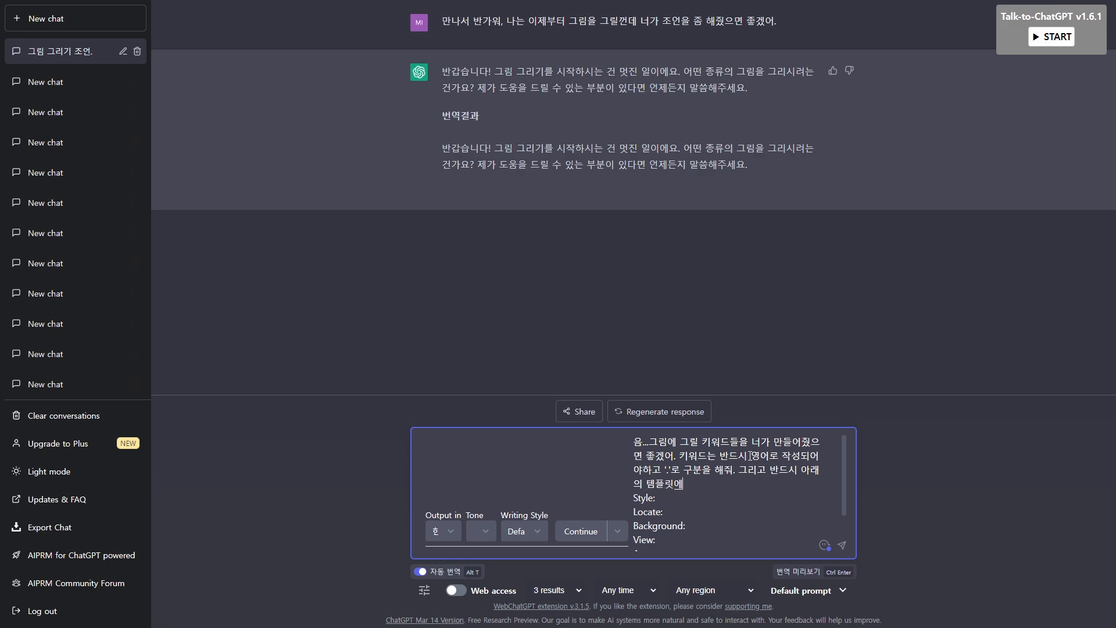
{"action": "type", "text": " 맞춰서 작성해줘."}
{"action": "key", "text": "shift+Return"}
{"action": "key", "text": "Return"}
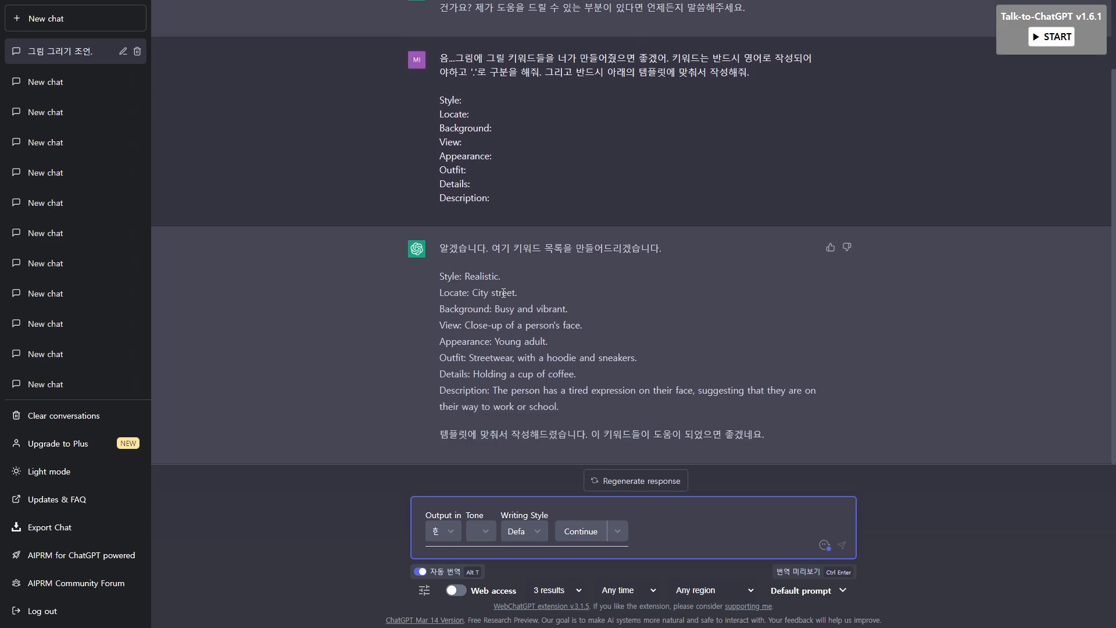
Review ChatGPT's keyword list and begin a reply with "잘했어, 그런식으로 하면 되는거야."
{"action": "scroll", "coordinate": [505, 223], "scroll_direction": "up", "scroll_amount": 2}
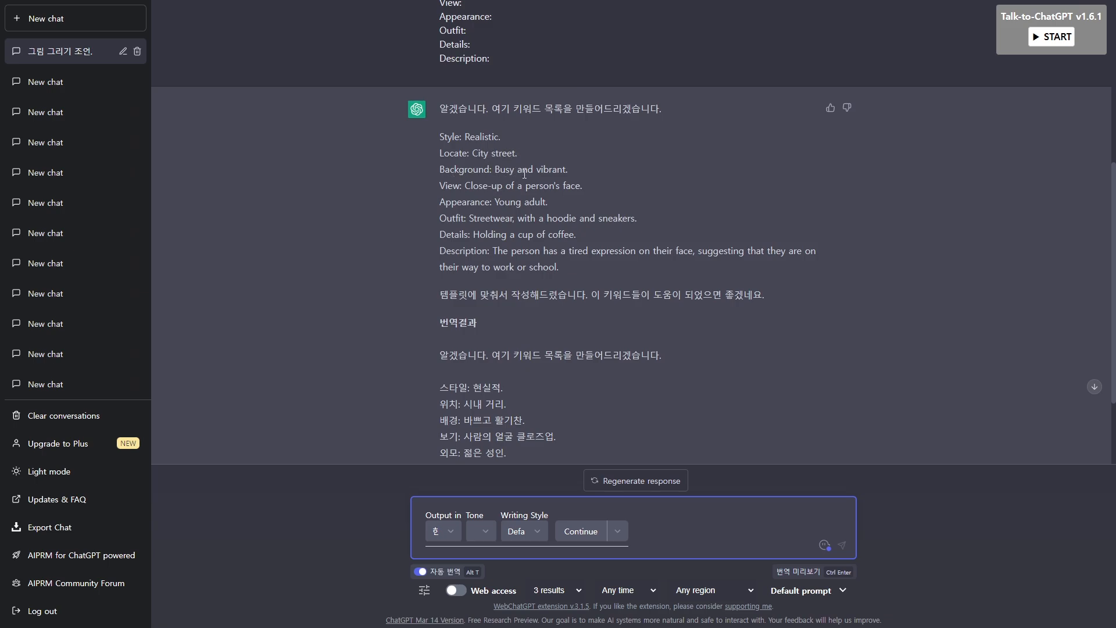
{"action": "scroll", "coordinate": [558, 174], "scroll_direction": "up", "scroll_amount": 3}
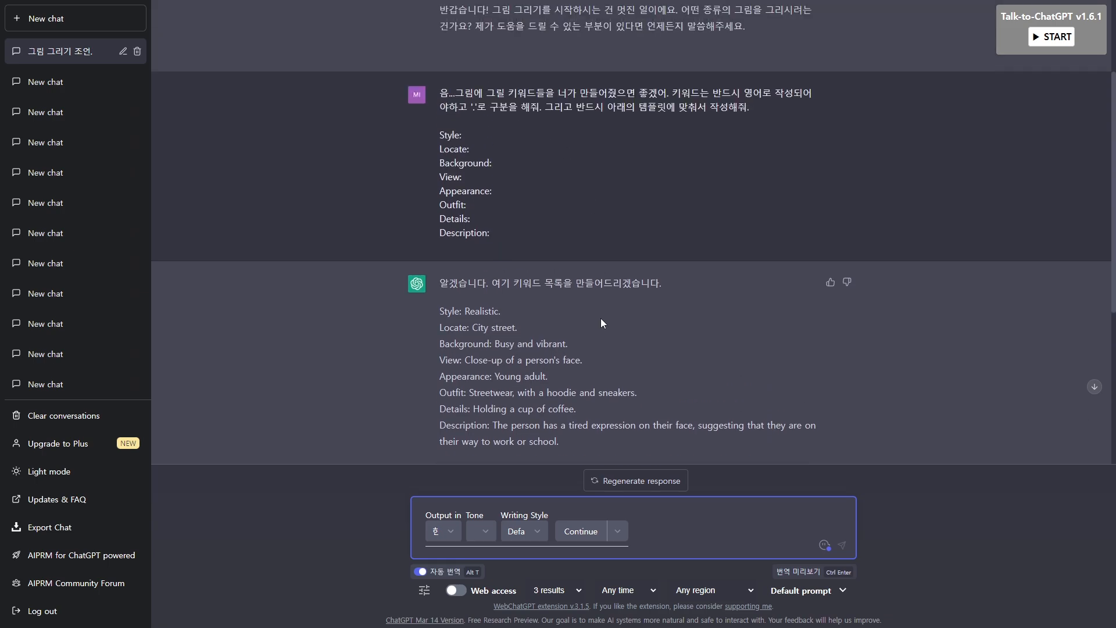
{"action": "scroll", "coordinate": [584, 309], "scroll_direction": "up", "scroll_amount": 3}
{"action": "scroll", "coordinate": [553, 316], "scroll_direction": "down", "scroll_amount": 4}
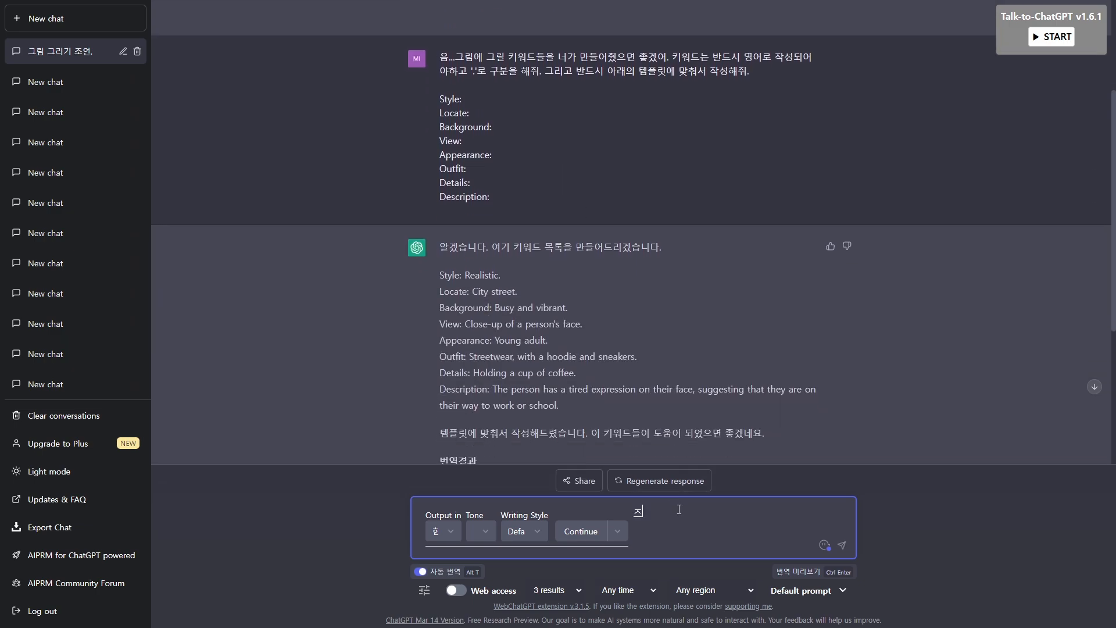
{"action": "type", "text": "자ㅣㄹ했어, 그런식의"}
{"action": "key", "text": "BackSpace"}
{"action": "type", "text": "로 하면 되는거야."}
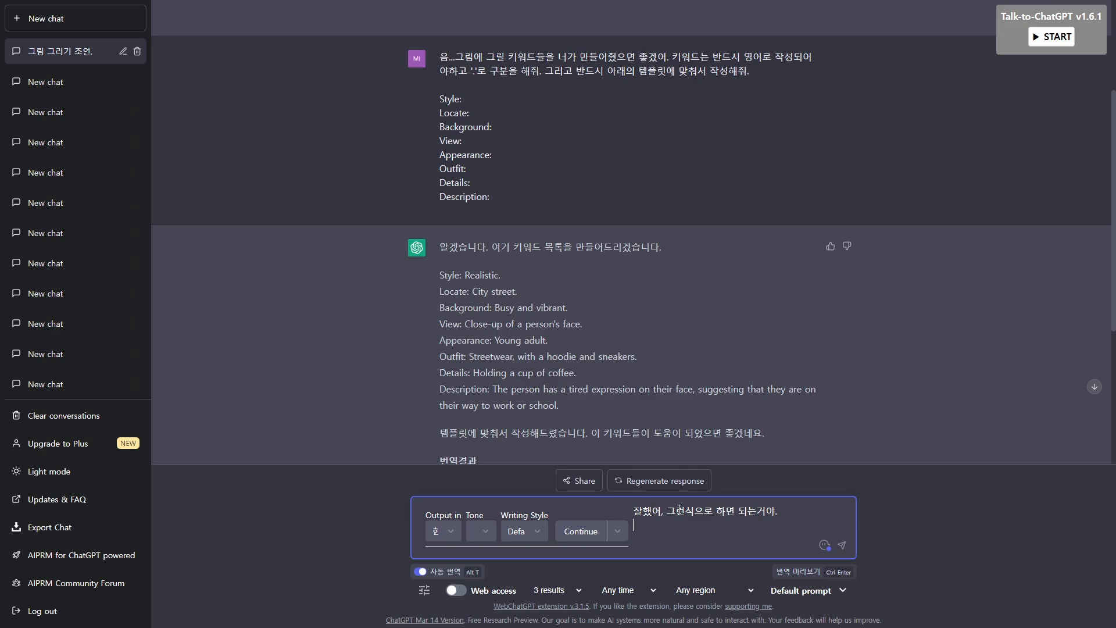
Add the request "15세기 여자 해적 캐릭터를 만들고 싶은데 방금 작성했었던 템플릿양식에 맞춰서 작성해줘" on a new line and send the message
{"action": "type", "text": "세기 여자 해적 캐릭터를 만들고 싶은데 "}
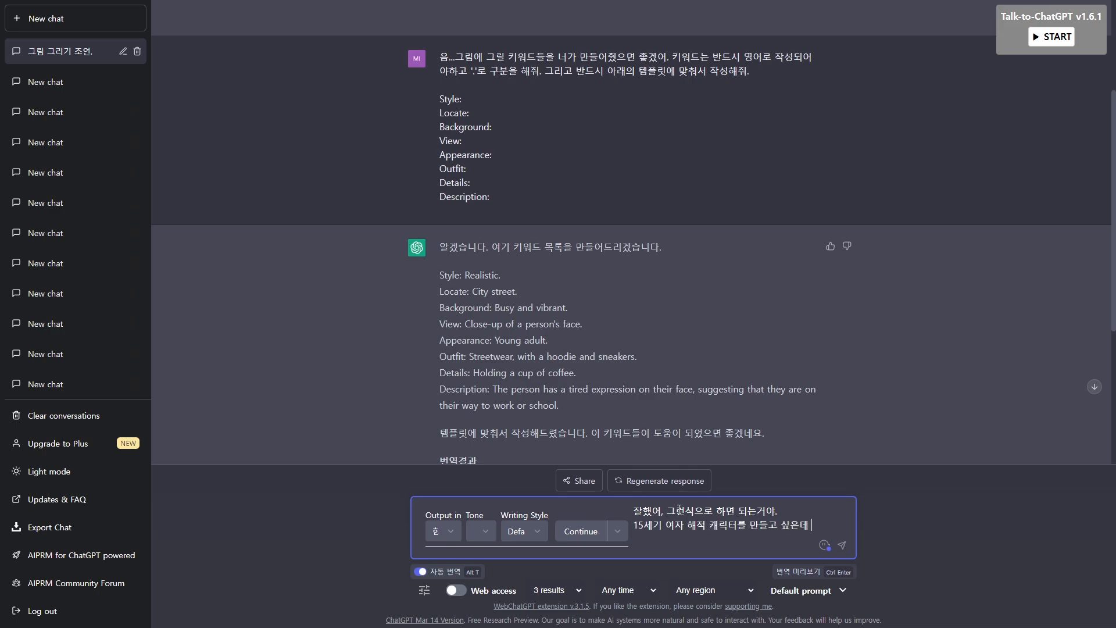
{"action": "type", "text": "ㅂ방금 작성했었던 폴"}
{"action": "key", "text": "BackSpace"}
{"action": "key", "text": "BackSpace"}
{"action": "key", "text": "BackSpace"}
{"action": "type", "text": "템플릿으"}
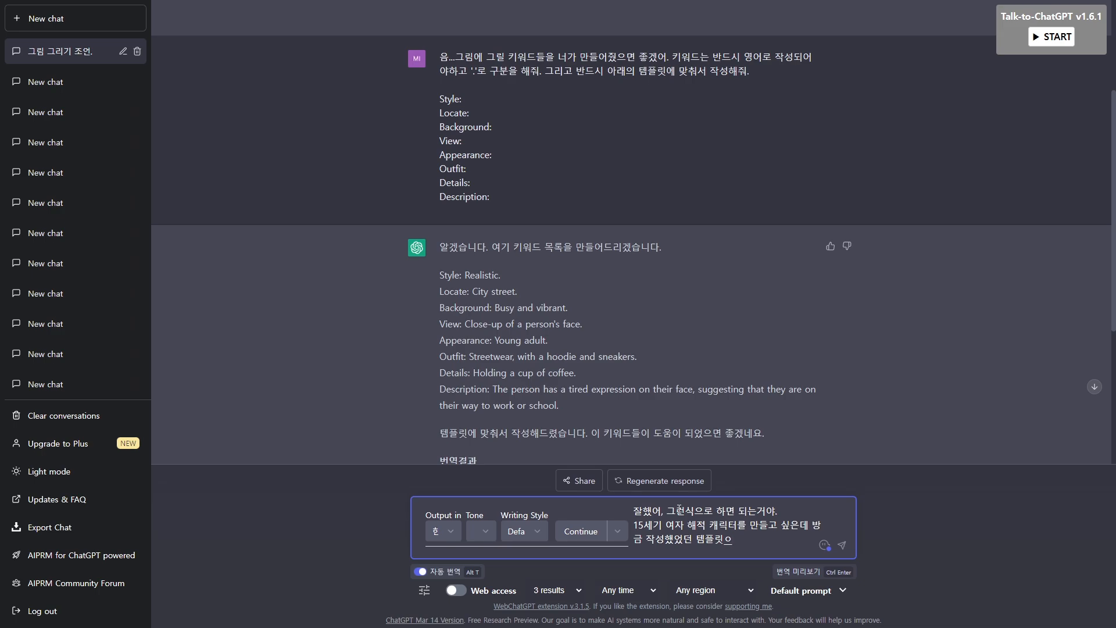
{"action": "type", "text": "양식에 맞춰서 작성해줘"}
{"action": "key", "text": "Return"}
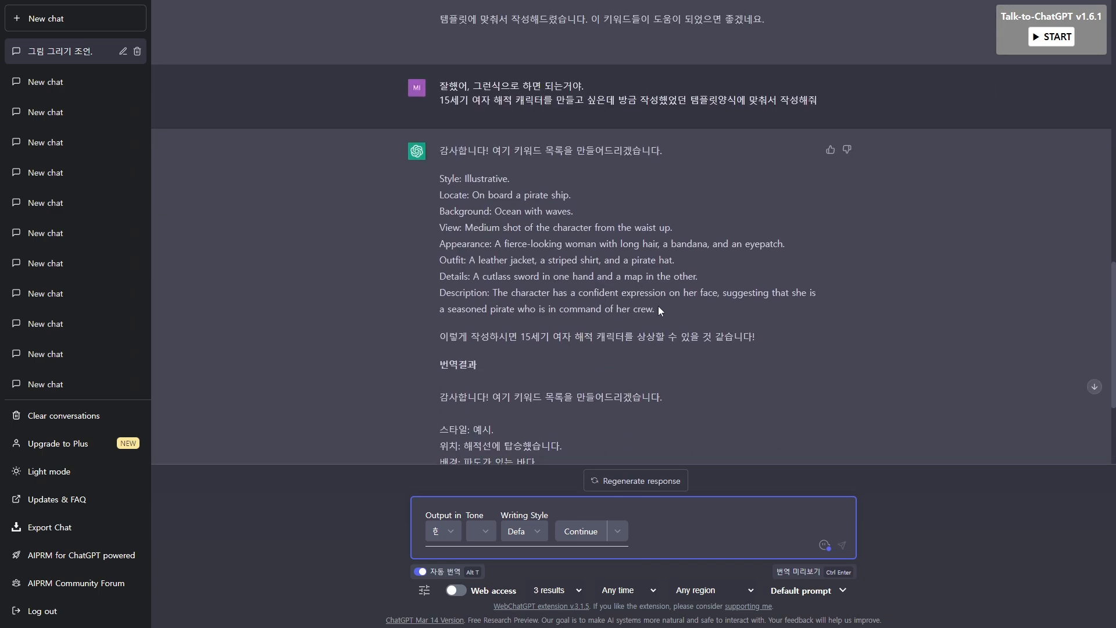
Copy ChatGPT's English pirate keywords from Style through Description and replace the ninja block in the Stable Diffusion prompt with them
{"action": "left_click_drag", "start_coordinate": [657, 310], "coordinate": [441, 181]}
{"action": "key", "text": "ctrl+c"}
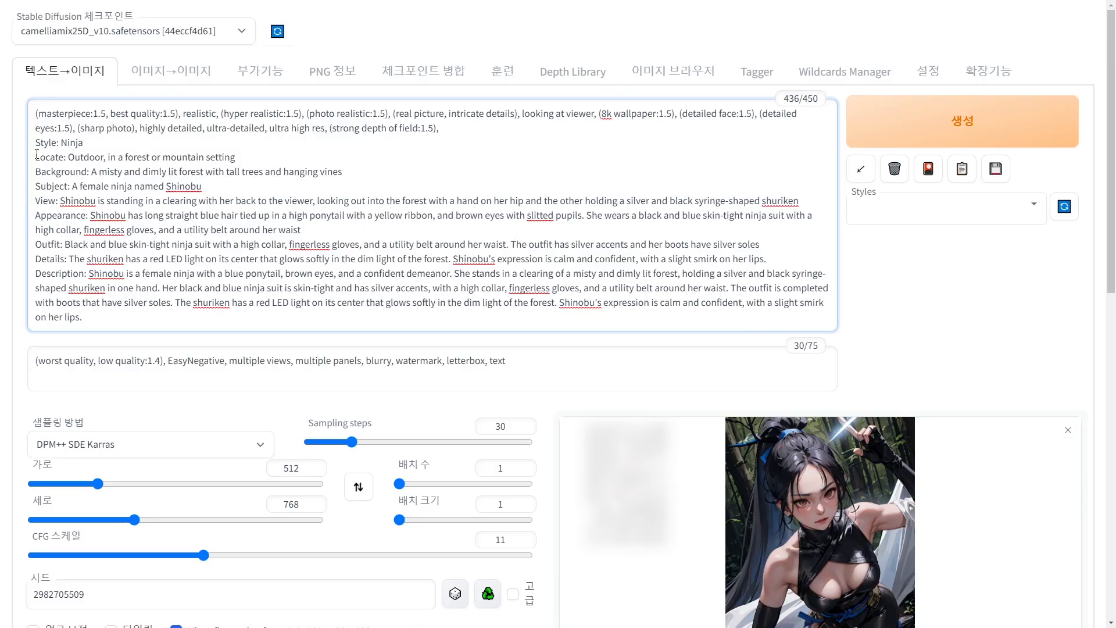
{"action": "left_click_drag", "start_coordinate": [37, 142], "coordinate": [462, 378]}
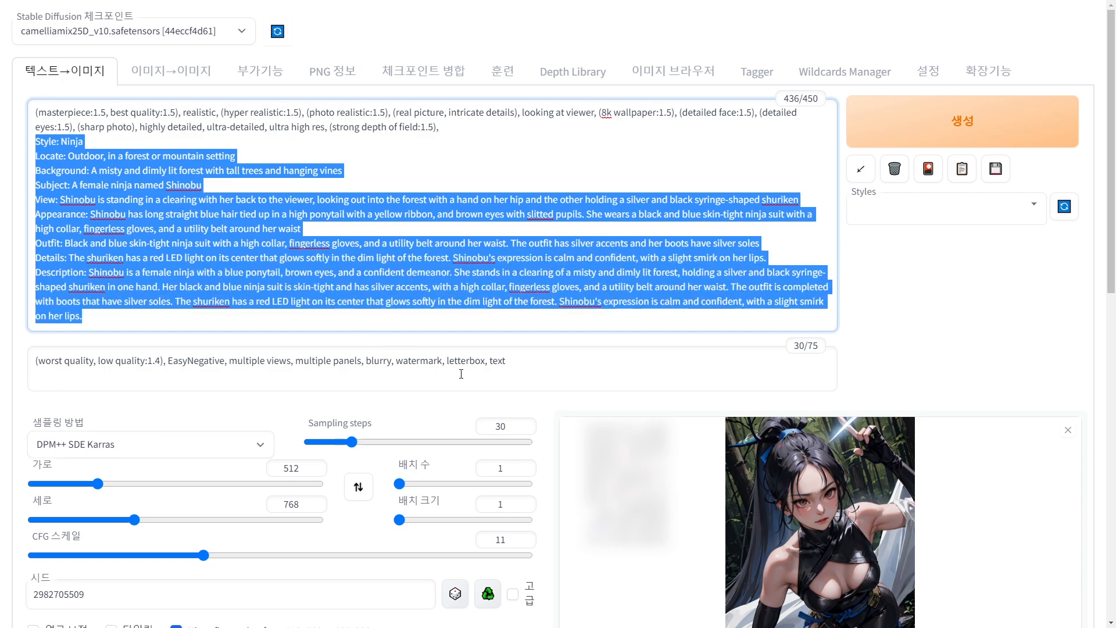
{"action": "key", "text": "BackSpace"}
{"action": "key", "text": "ctrl+v"}
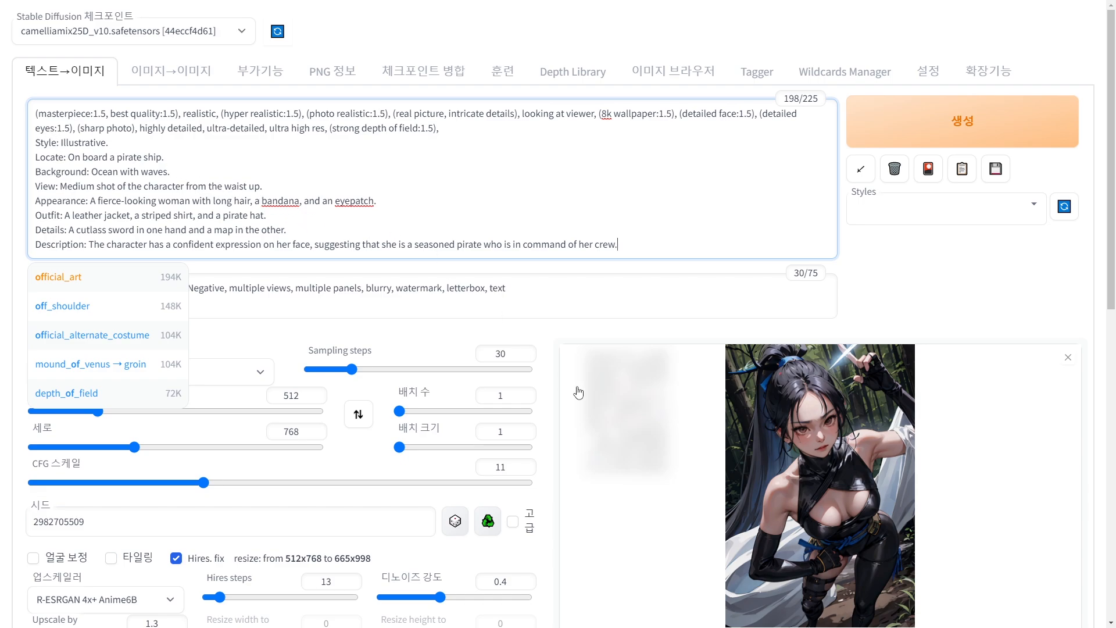
Reset the seed to random (-1) for the pirate prompt
{"action": "scroll", "coordinate": [575, 391], "scroll_direction": "down", "scroll_amount": 1}
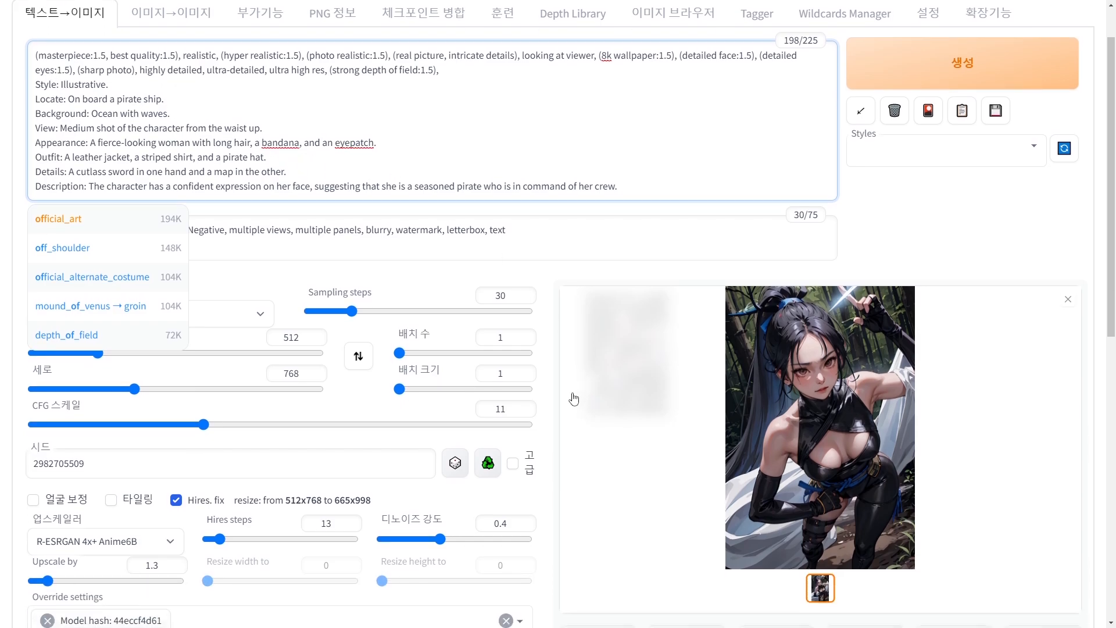
{"action": "left_click", "coordinate": [455, 463]}
{"action": "scroll", "coordinate": [661, 386], "scroll_direction": "up", "scroll_amount": 1}
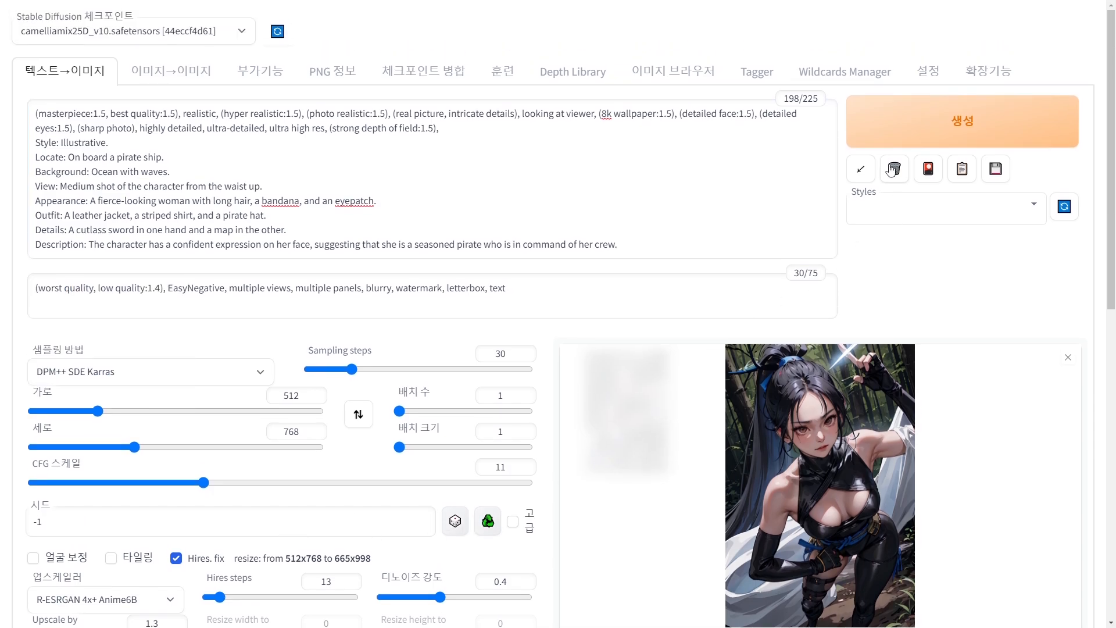
Generate the pirate image and open the result in the enlarged view
{"action": "left_click", "coordinate": [889, 125]}
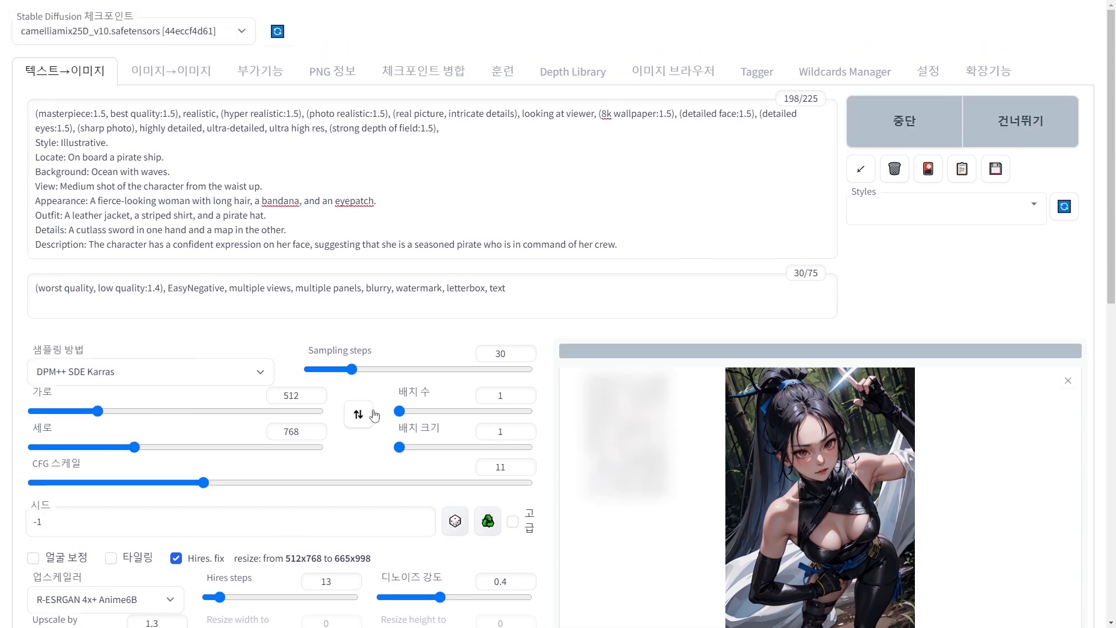
{"action": "scroll", "coordinate": [377, 377], "scroll_direction": "down", "scroll_amount": 1}
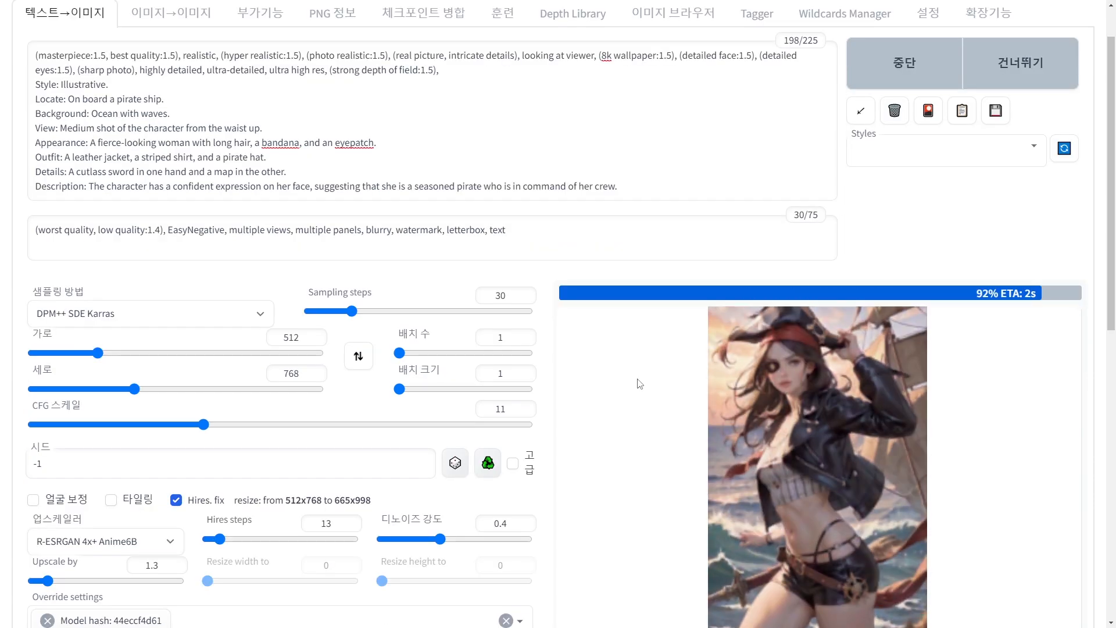
{"action": "left_click", "coordinate": [773, 379]}
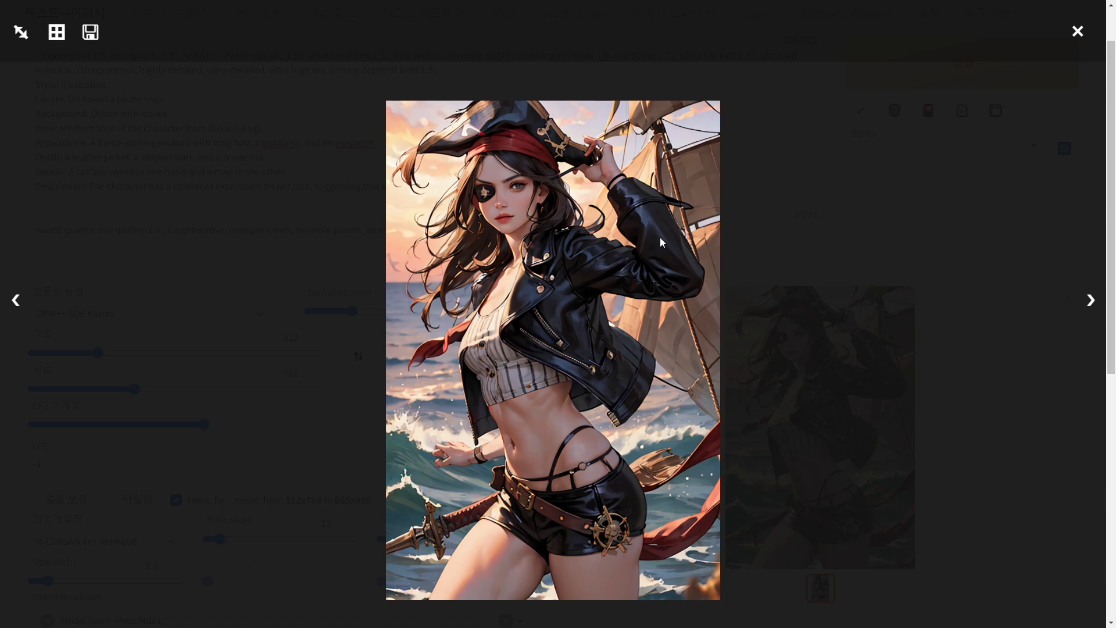
Close the image preview, set the batch count to 5 and generate the pirate images
{"action": "left_click", "coordinate": [964, 425]}
{"action": "scroll", "coordinate": [964, 425], "scroll_direction": "up", "scroll_amount": 1}
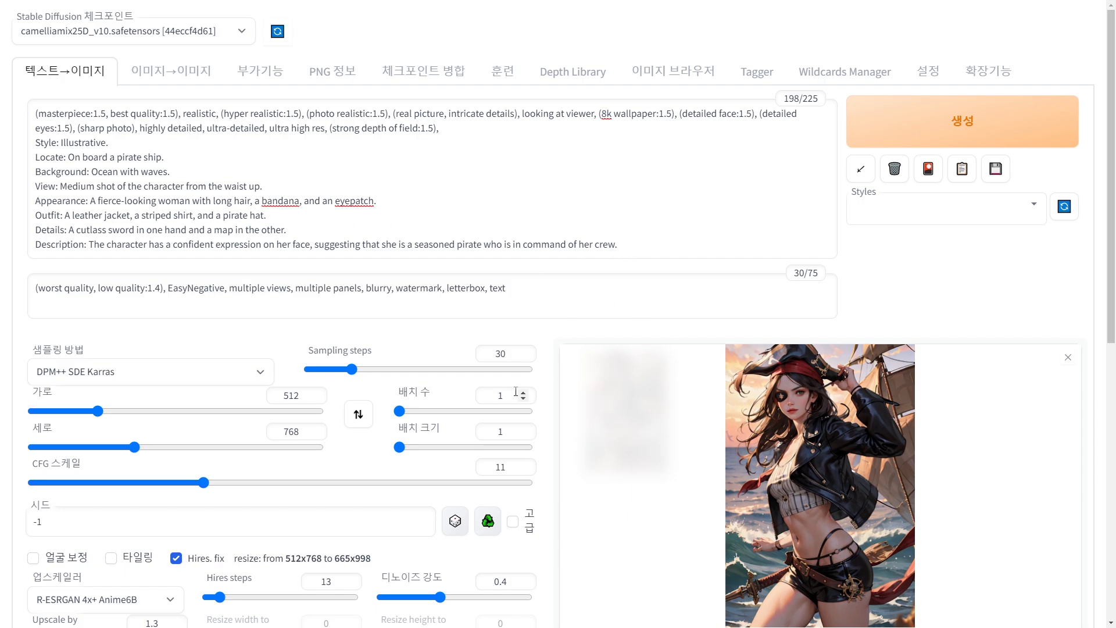
{"action": "double_click", "coordinate": [519, 393]}
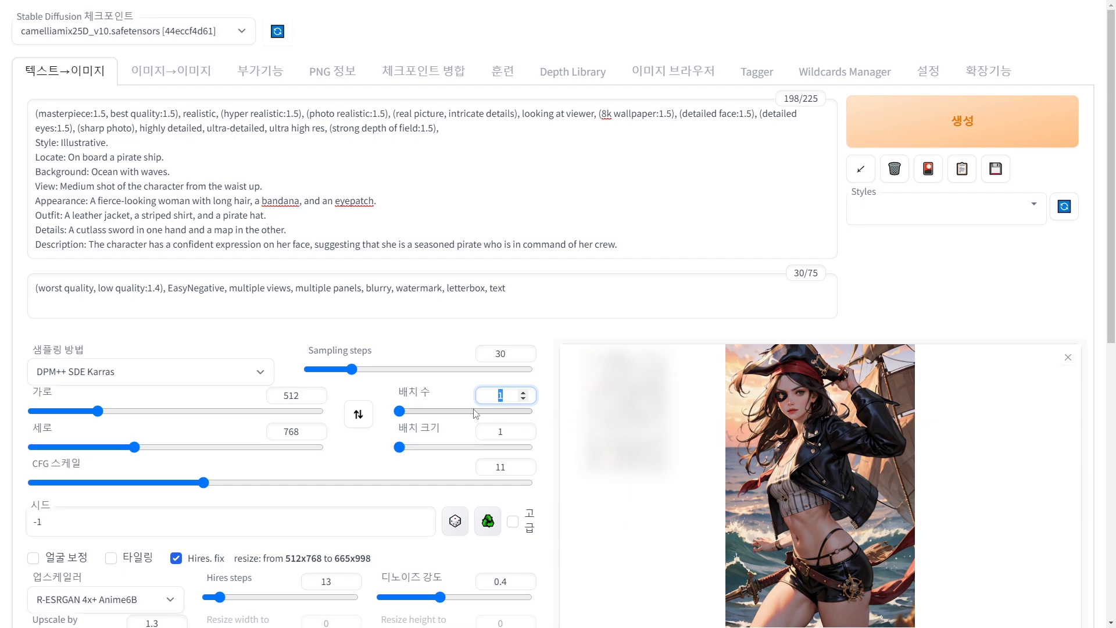
{"action": "type", "text": "5"}
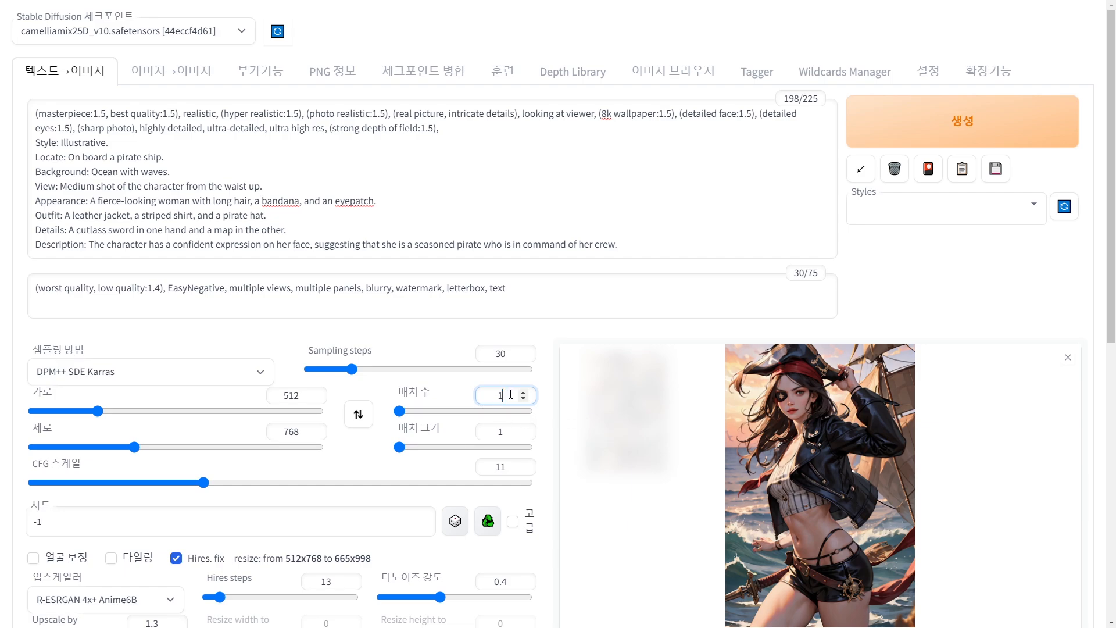
{"action": "left_click", "coordinate": [900, 137]}
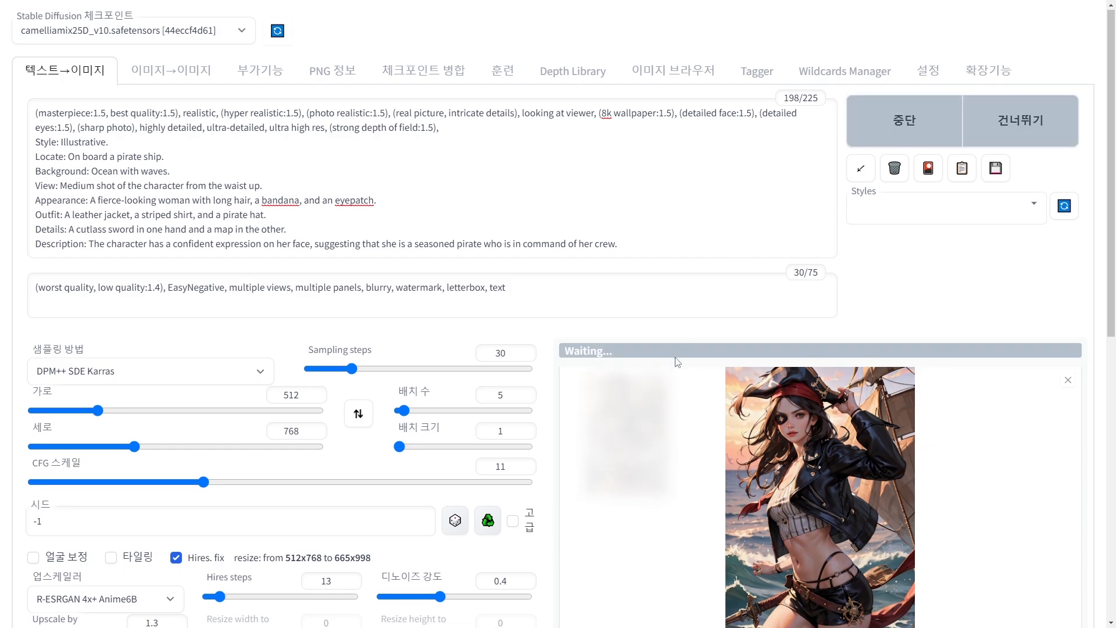
{"action": "scroll", "coordinate": [532, 402], "scroll_direction": "down", "scroll_amount": 1}
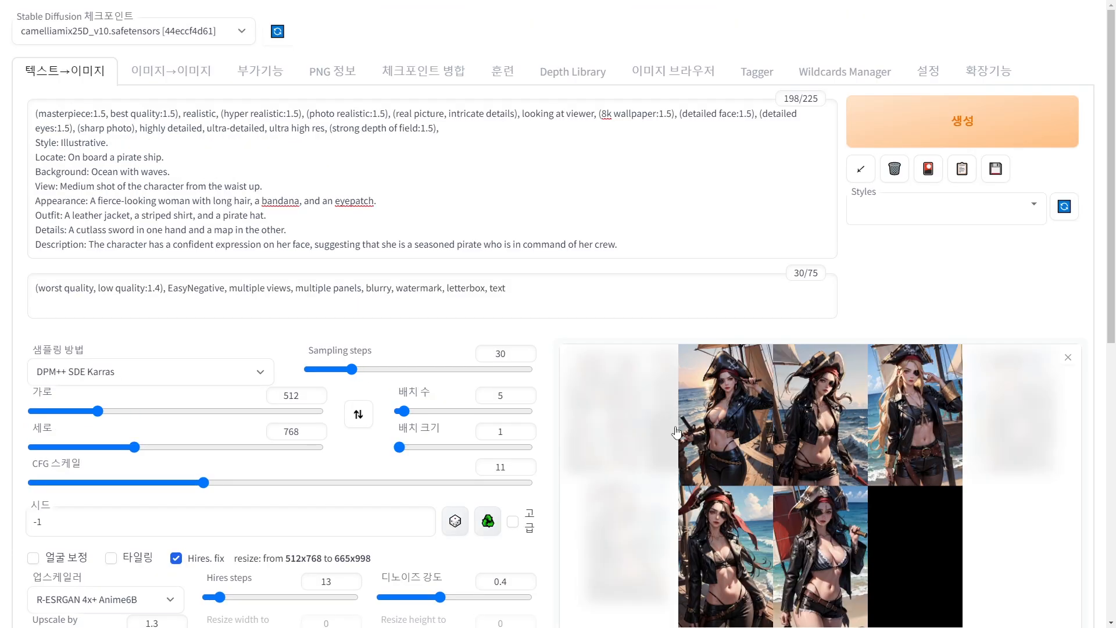
View the generated image grid, page through the five pirate images at full size and close the preview
{"action": "left_click", "coordinate": [724, 403]}
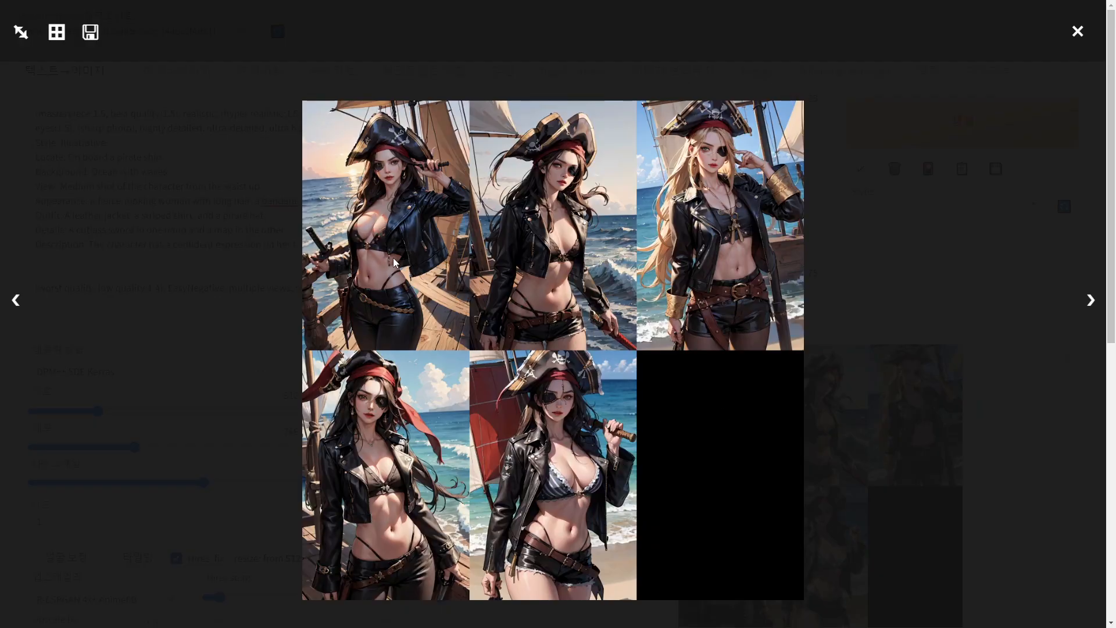
{"action": "left_click", "coordinate": [1011, 386]}
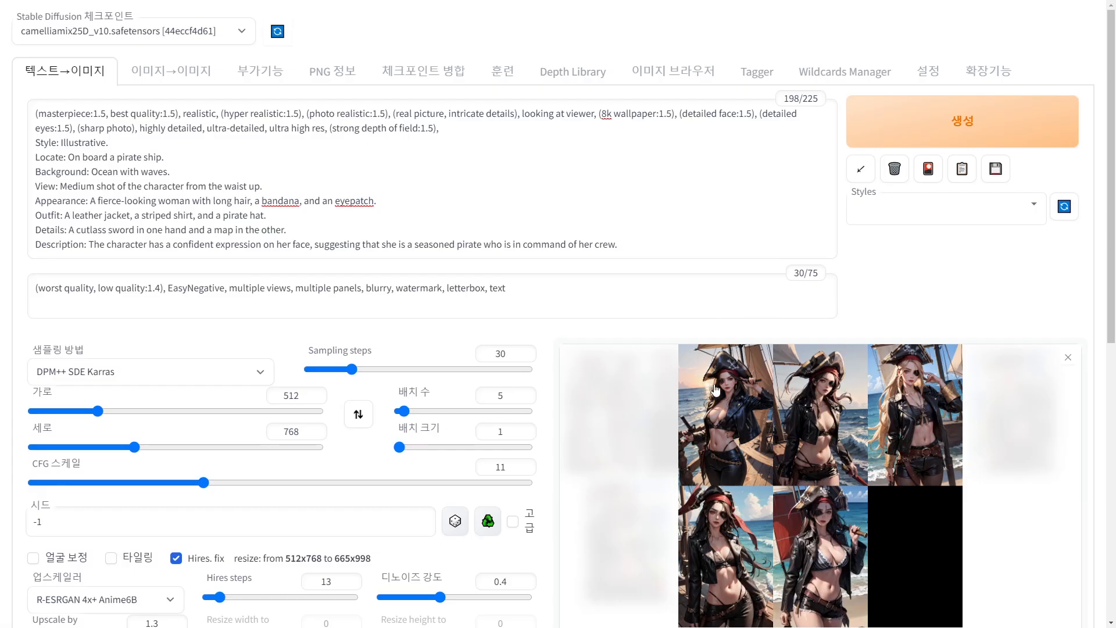
{"action": "left_click", "coordinate": [726, 433]}
{"action": "left_click", "coordinate": [1089, 301]}
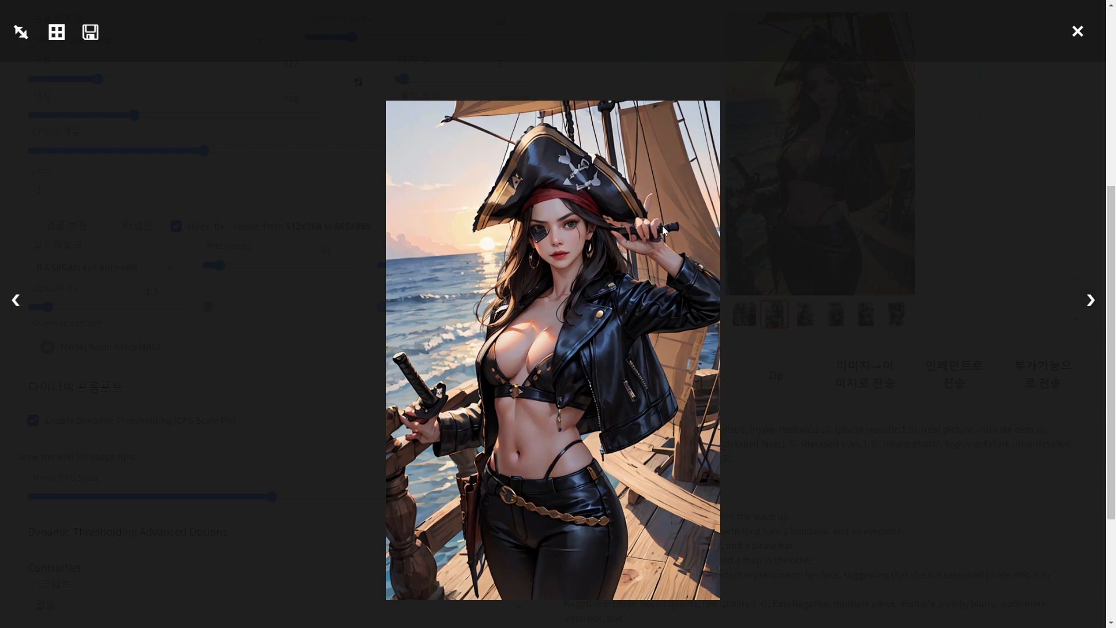
{"action": "left_click", "coordinate": [1088, 301]}
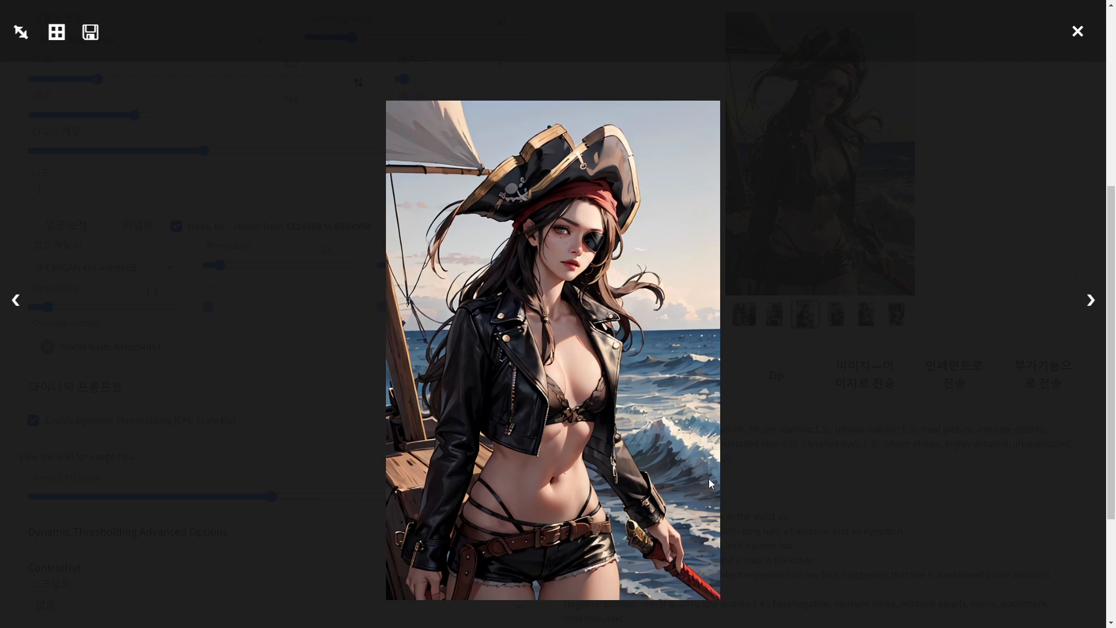
{"action": "left_click", "coordinate": [1090, 306]}
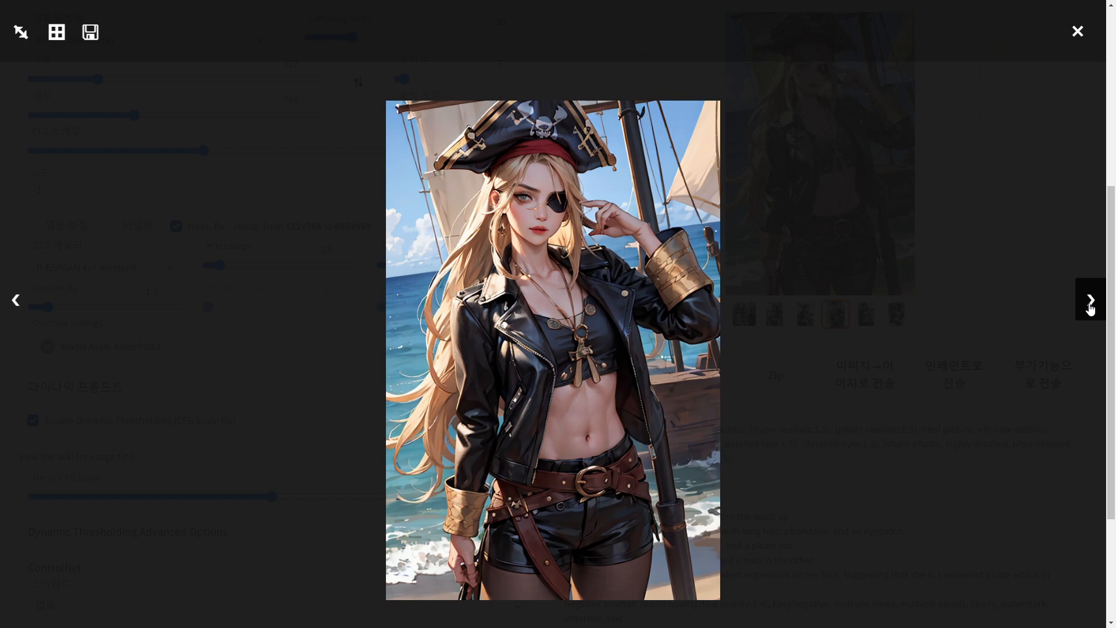
{"action": "left_click", "coordinate": [1089, 308]}
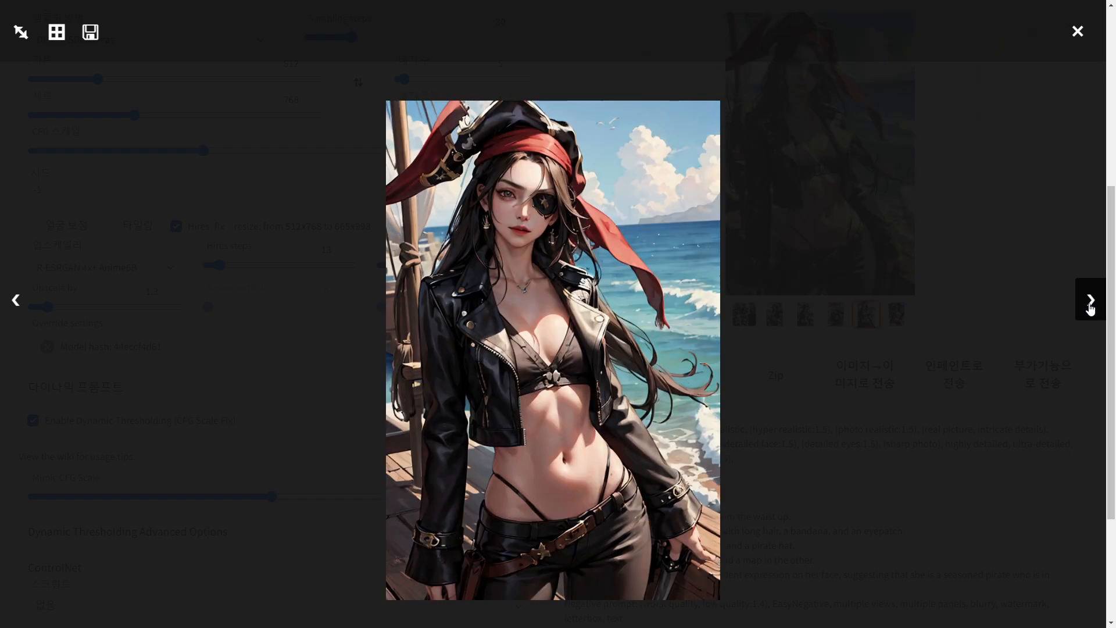
{"action": "left_click", "coordinate": [1090, 308]}
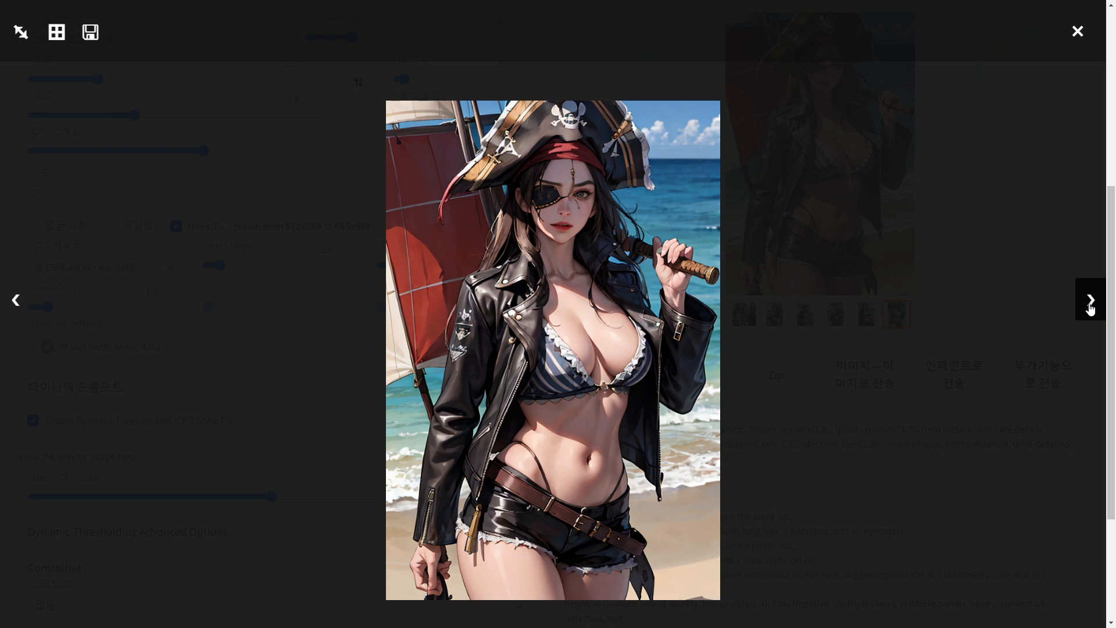
{"action": "left_click", "coordinate": [1090, 308]}
{"action": "left_click", "coordinate": [1002, 352]}
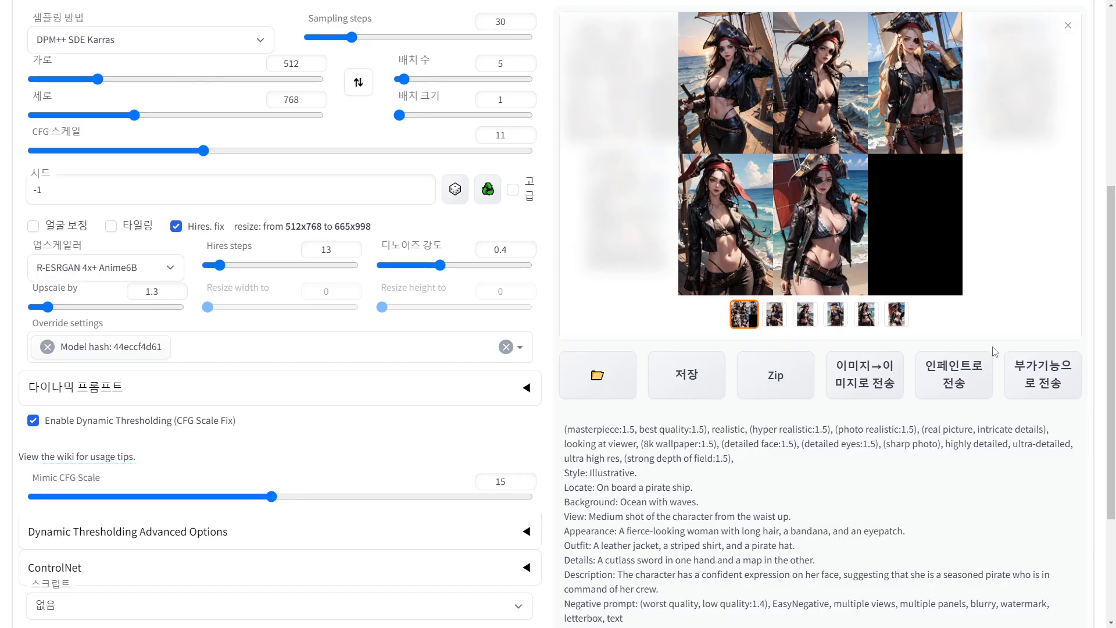
Compare the first two pirate images at full size with the positive prompt and the generation settings
{"action": "scroll", "coordinate": [814, 430], "scroll_direction": "up", "scroll_amount": 4}
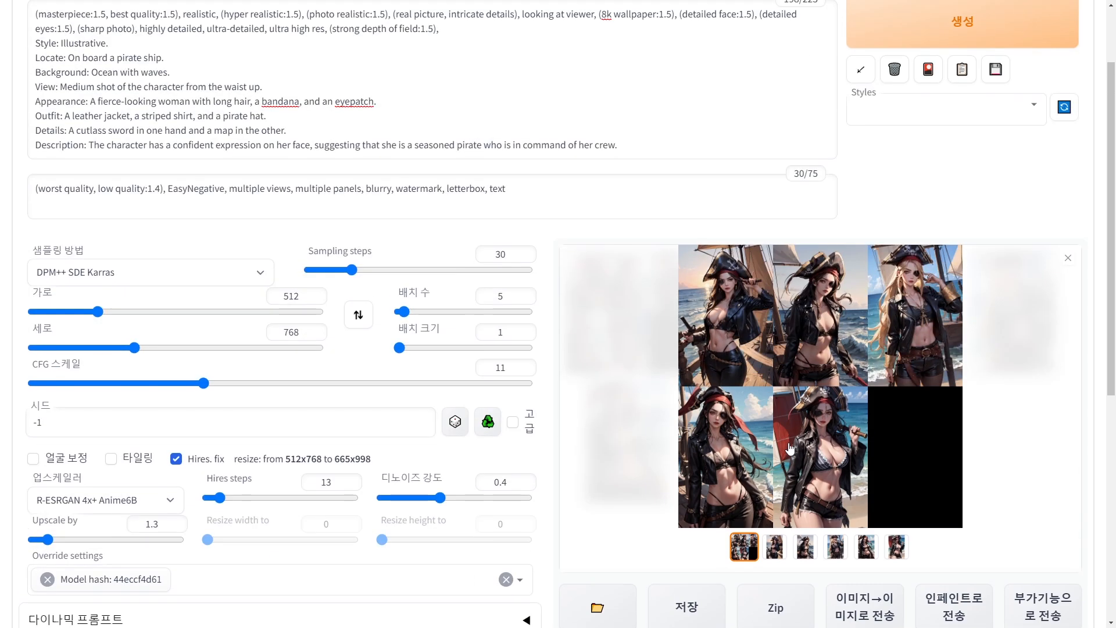
{"action": "left_click", "coordinate": [764, 350]}
{"action": "left_click", "coordinate": [1090, 307]}
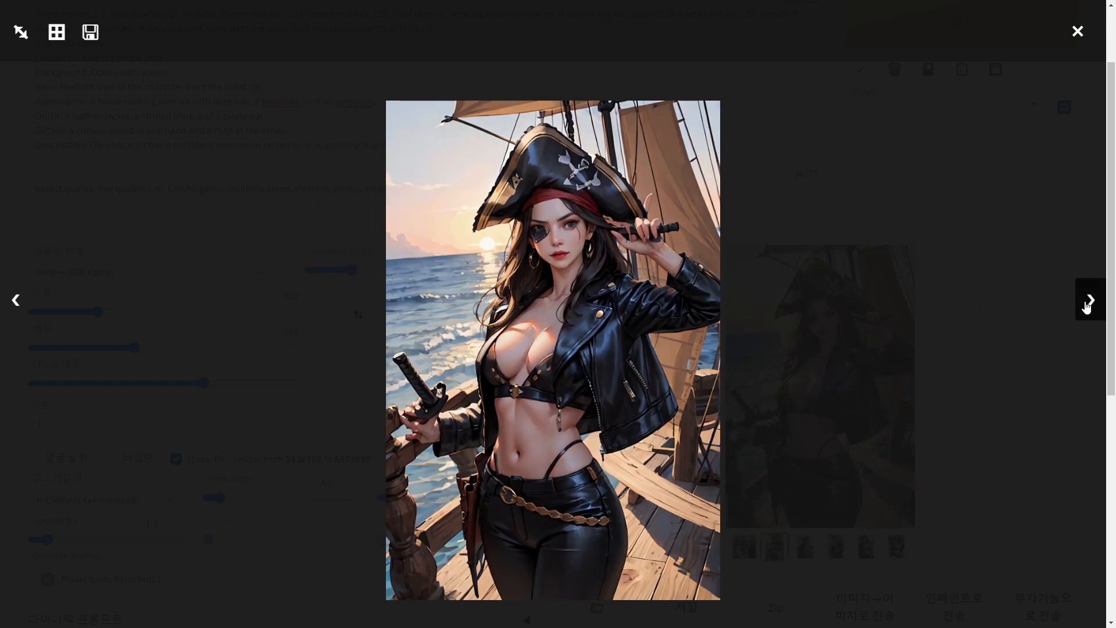
{"action": "left_click", "coordinate": [1085, 305]}
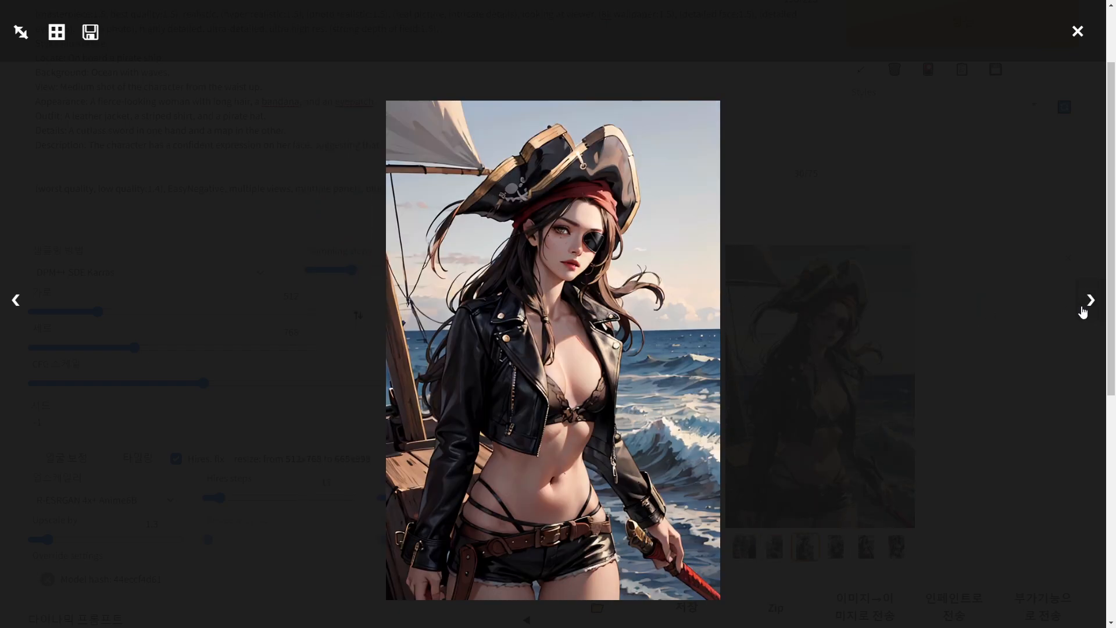
{"action": "left_click", "coordinate": [1017, 345]}
{"action": "scroll", "coordinate": [263, 213], "scroll_direction": "up", "scroll_amount": 2}
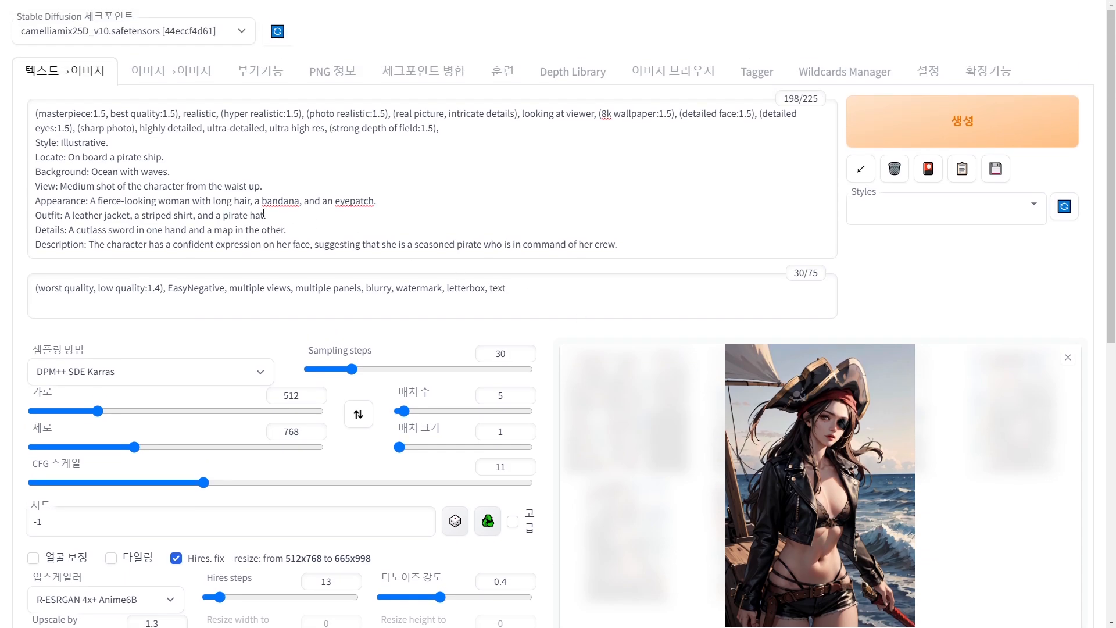
{"action": "mouse_move", "coordinate": [36, 114]}
{"action": "left_mouse_down"}
{"action": "mouse_move", "coordinate": [468, 237]}
{"action": "mouse_move", "coordinate": [623, 245]}
{"action": "mouse_move", "coordinate": [136, 125]}
{"action": "mouse_move", "coordinate": [36, 111]}
{"action": "left_mouse_up"}
{"action": "left_click", "coordinate": [624, 248]}
{"action": "scroll", "coordinate": [95, 525], "scroll_direction": "down", "scroll_amount": 2}
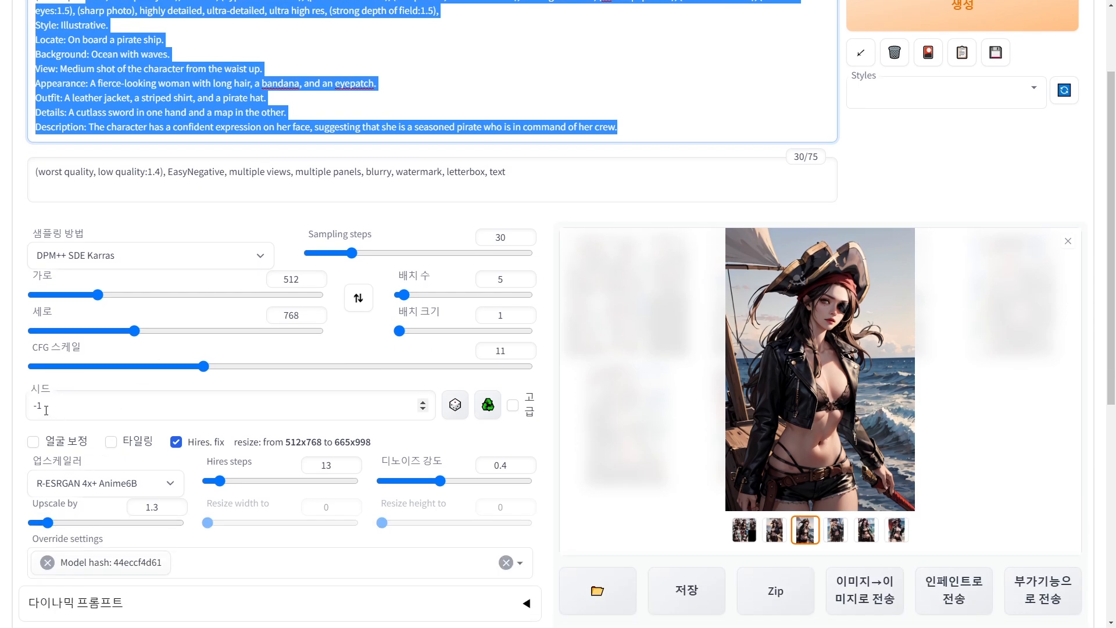
{"action": "scroll", "coordinate": [717, 337], "scroll_direction": "up", "scroll_amount": 2}
{"action": "left_click", "coordinate": [560, 196]}
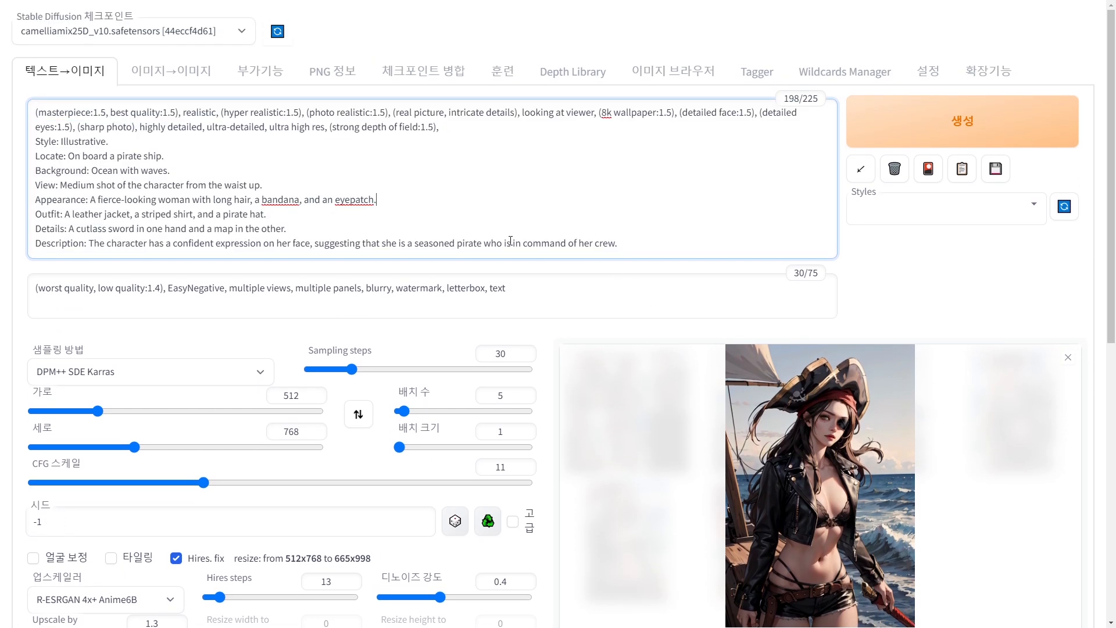
Examine the second, third and fourth pirate images at full size, checking the eyepatch and face
{"action": "left_click", "coordinate": [844, 470]}
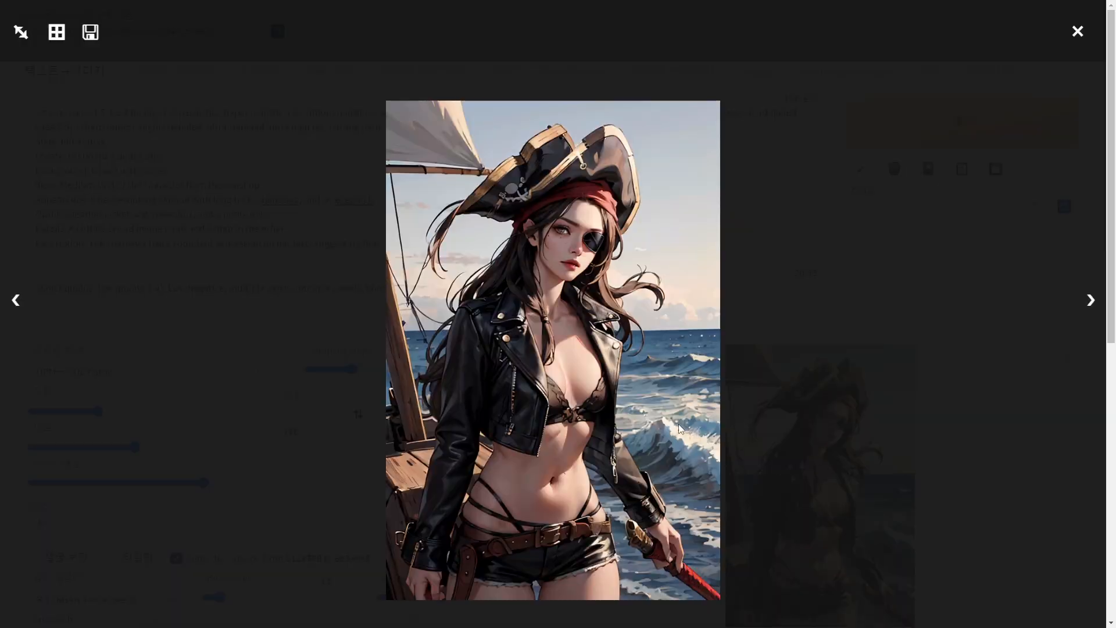
{"action": "left_click", "coordinate": [1089, 303]}
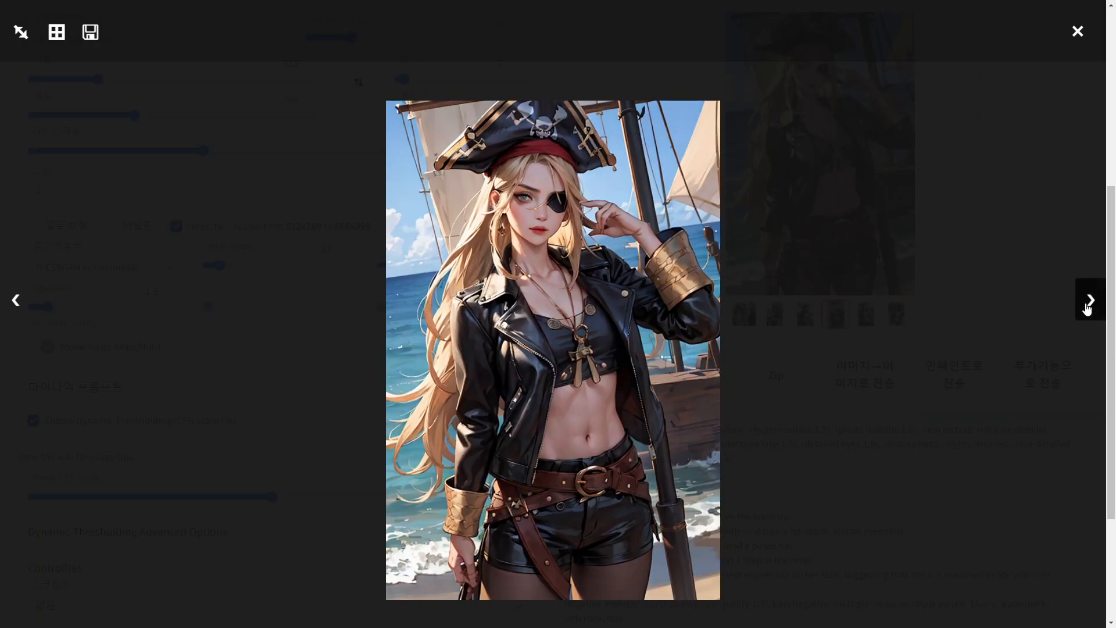
{"action": "left_click", "coordinate": [1089, 302]}
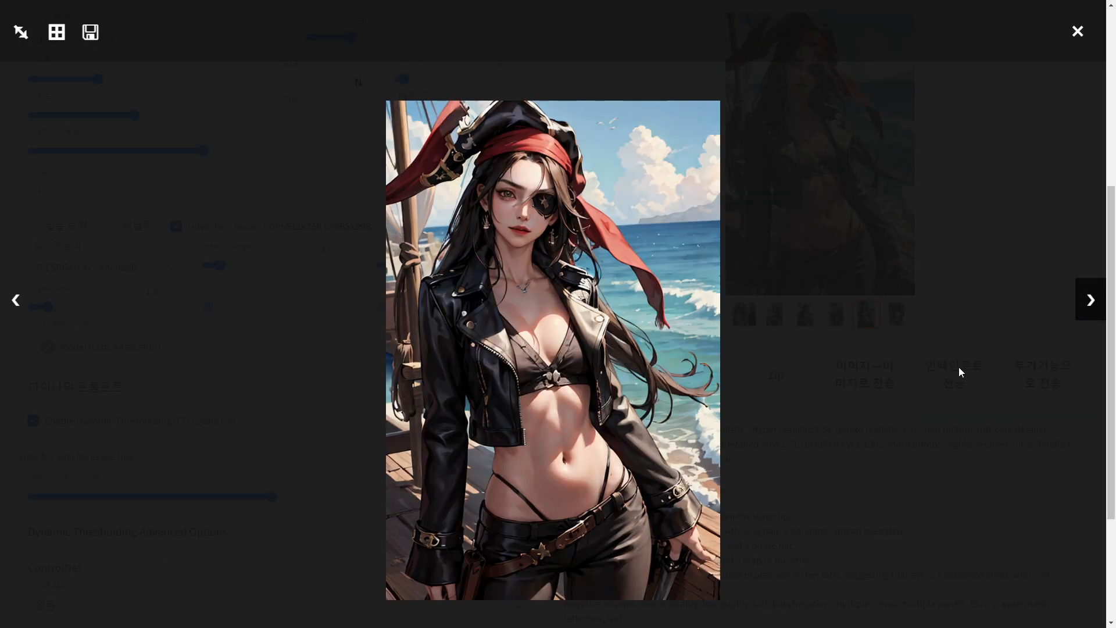
{"action": "left_click", "coordinate": [973, 374]}
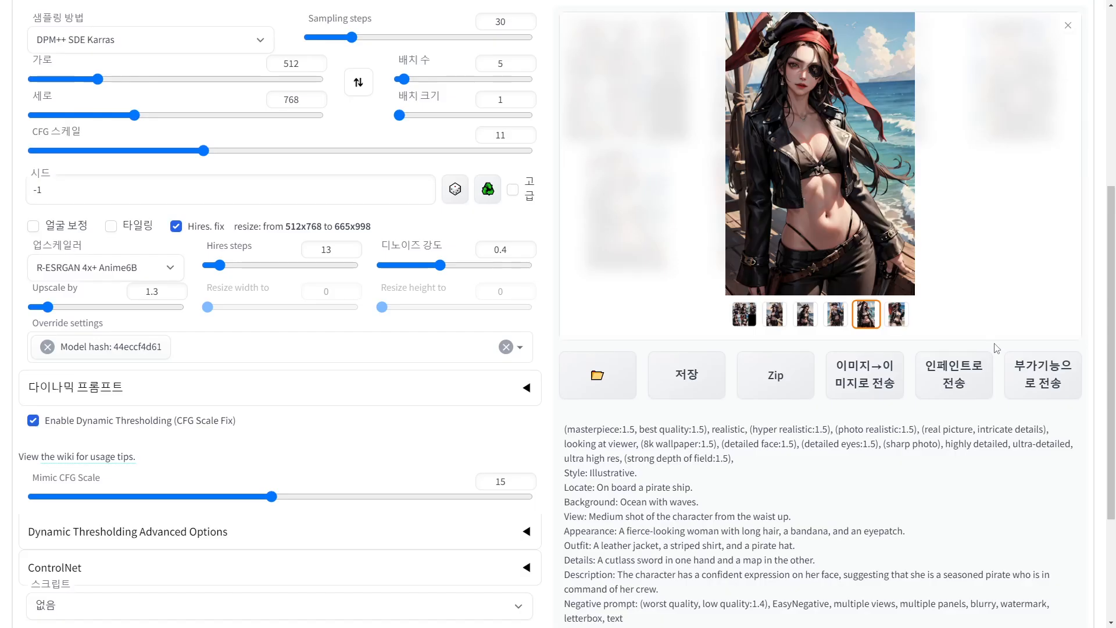
{"action": "scroll", "coordinate": [848, 415], "scroll_direction": "up", "scroll_amount": 5}
{"action": "scroll", "coordinate": [847, 418], "scroll_direction": "up", "scroll_amount": 1}
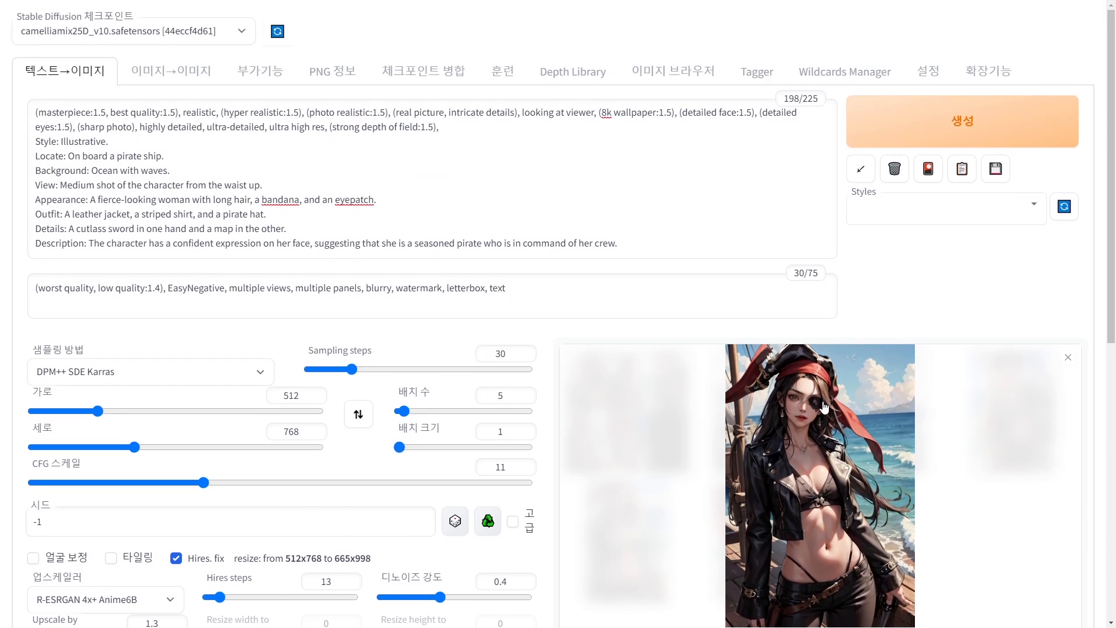
{"action": "left_click", "coordinate": [815, 416]}
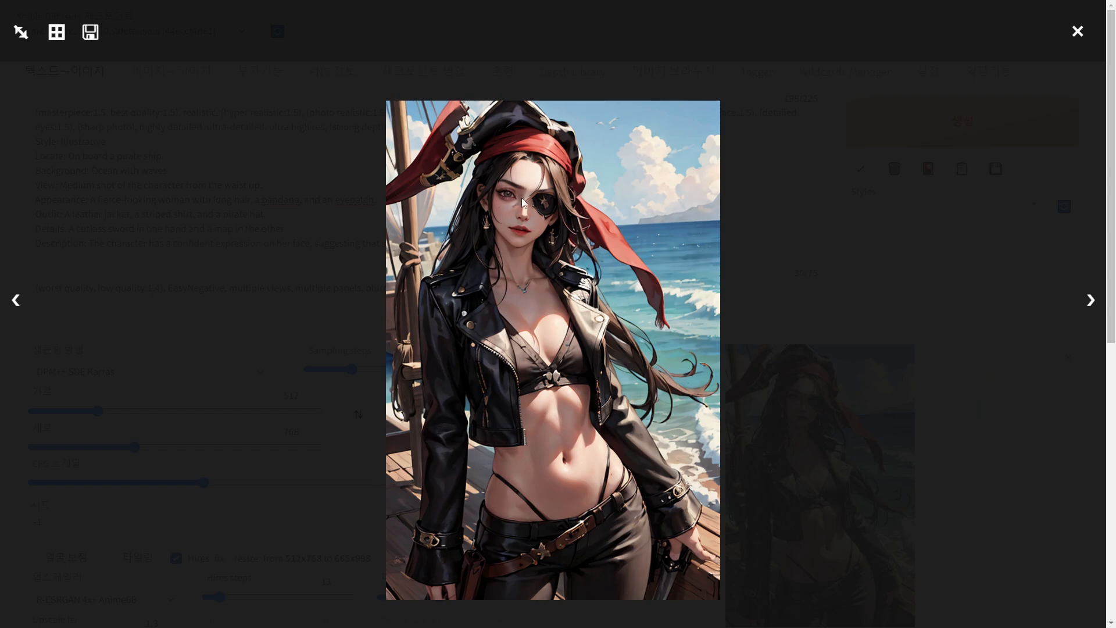
{"action": "left_click", "coordinate": [918, 446]}
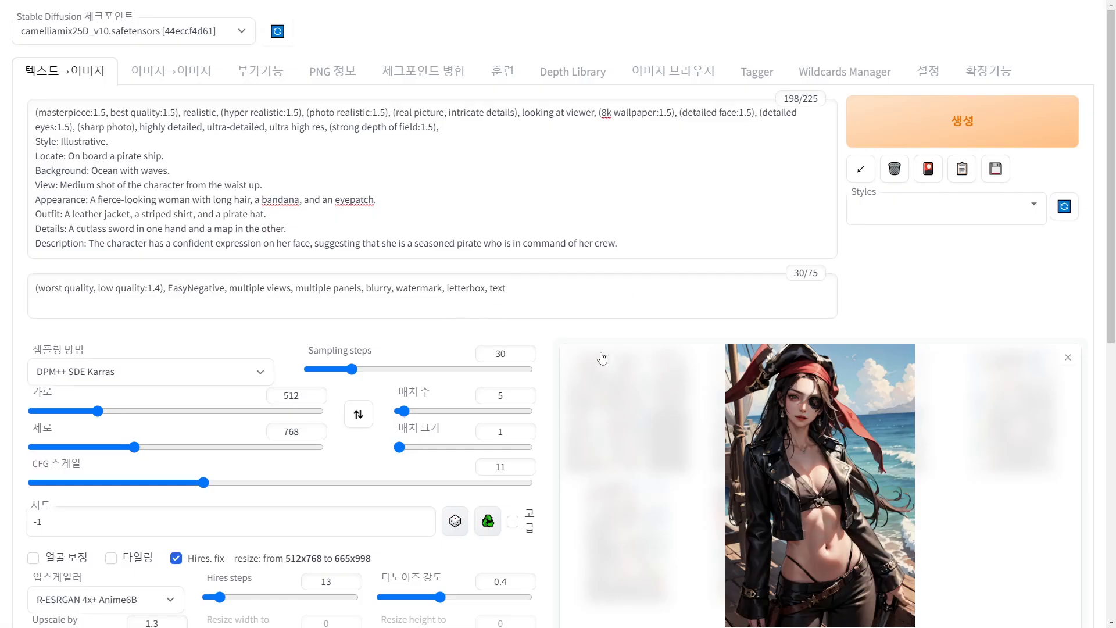
Delete ", and an eyepatch." from the Appearance line of the positive prompt
{"action": "left_click_drag", "start_coordinate": [36, 199], "coordinate": [346, 212]}
{"action": "left_click", "coordinate": [344, 199]}
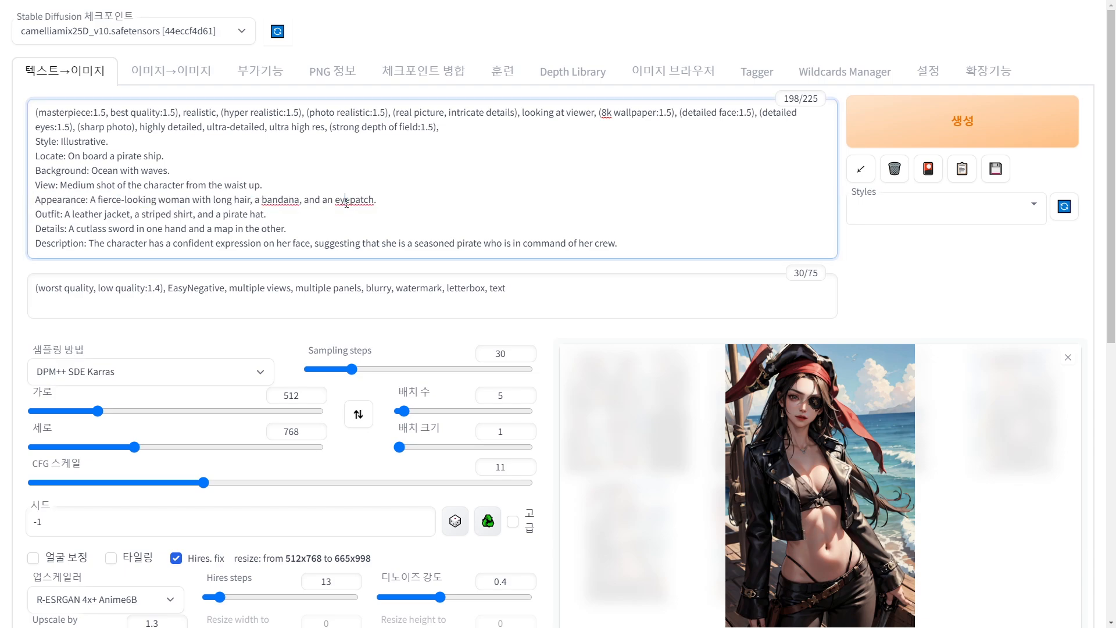
{"action": "double_click", "coordinate": [354, 200]}
{"action": "key", "text": "End"}
{"action": "left_click_drag", "start_coordinate": [305, 200], "coordinate": [418, 203]}
{"action": "key", "text": "BackSpace"}
{"action": "key", "text": "BackSpace"}
{"action": "key", "text": "BackSpace"}
Set the batch count to 1, generate a new pirate image and check it at full size
{"action": "double_click", "coordinate": [498, 395]}
{"action": "type", "text": "1"}
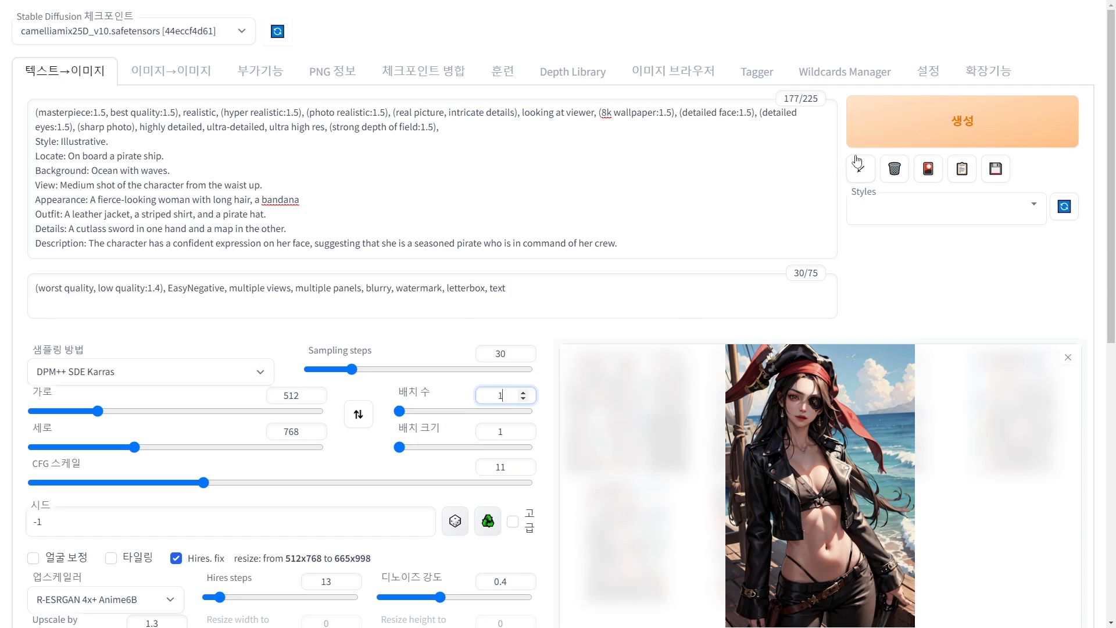
{"action": "left_click", "coordinate": [877, 138]}
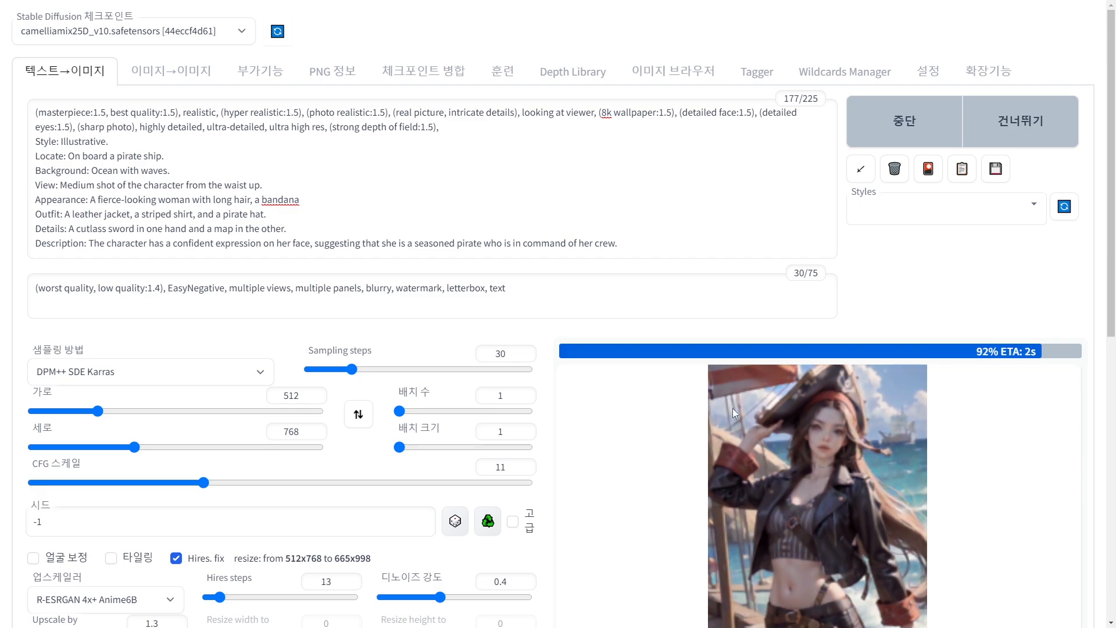
{"action": "scroll", "coordinate": [802, 248], "scroll_direction": "down", "scroll_amount": 5}
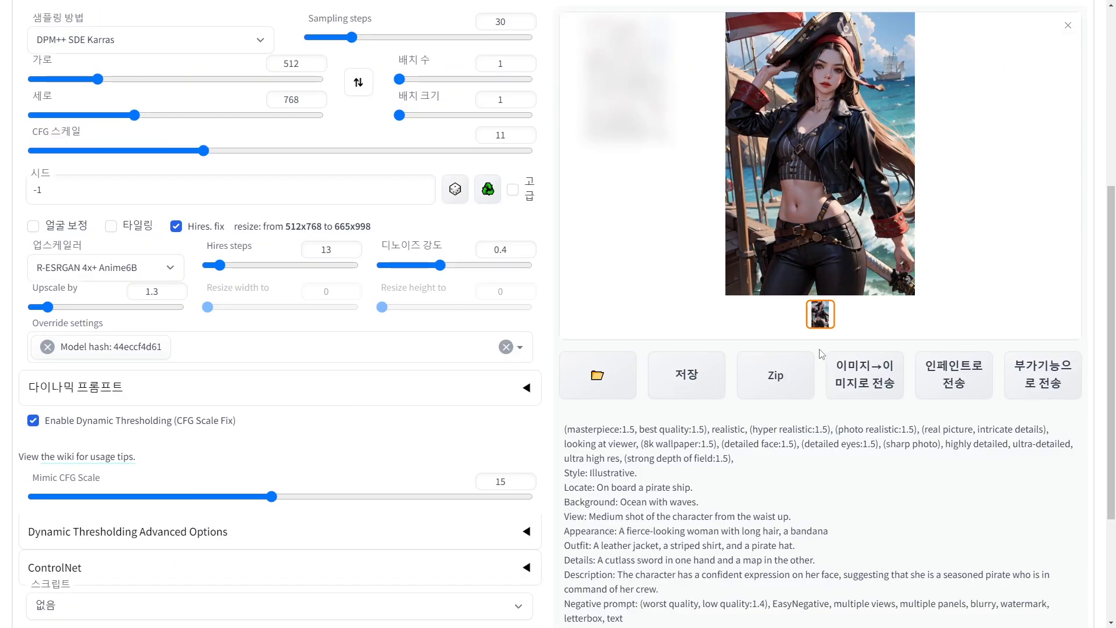
{"action": "left_click", "coordinate": [802, 248]}
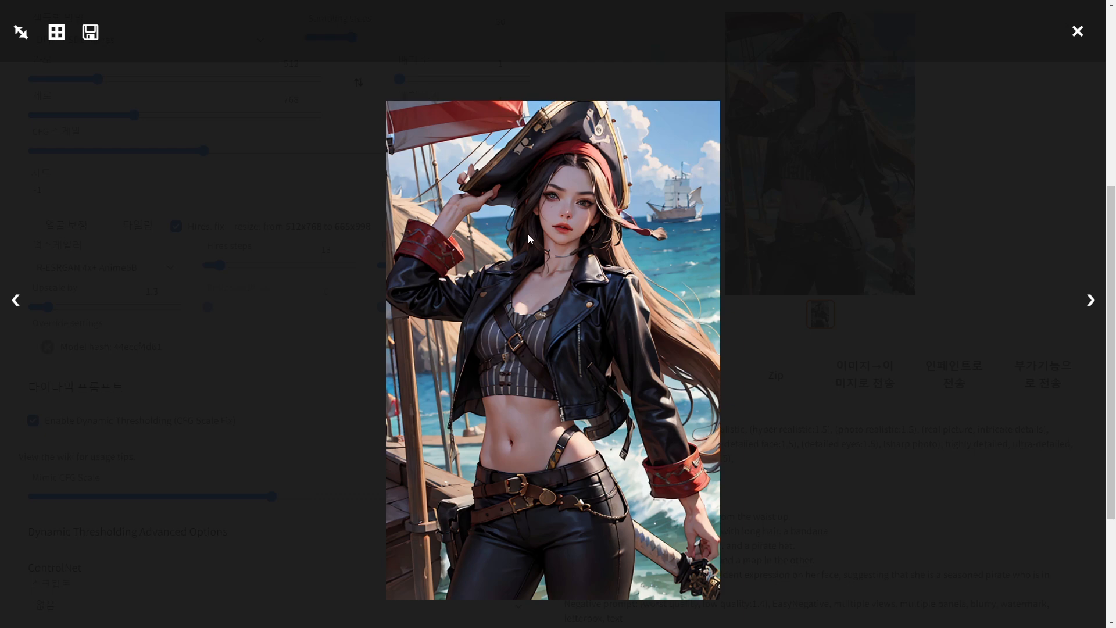
{"action": "left_click", "coordinate": [853, 289]}
Insert "black" between "long" and "hair" in the Appearance line of the positive prompt
{"action": "scroll", "coordinate": [505, 326], "scroll_direction": "up", "scroll_amount": 5}
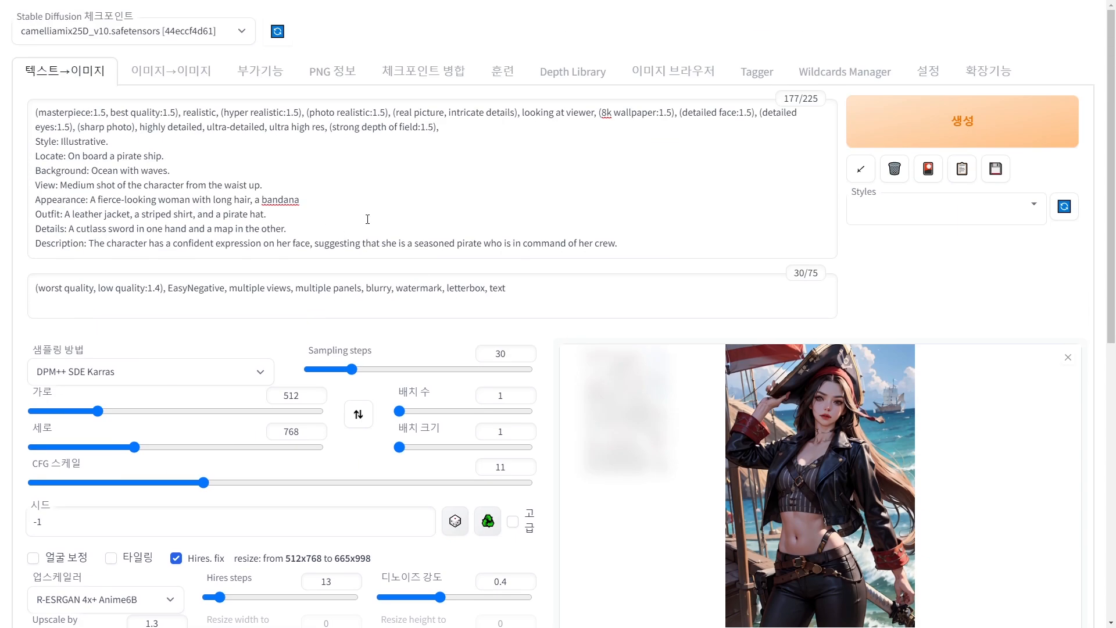
{"action": "left_click", "coordinate": [301, 200]}
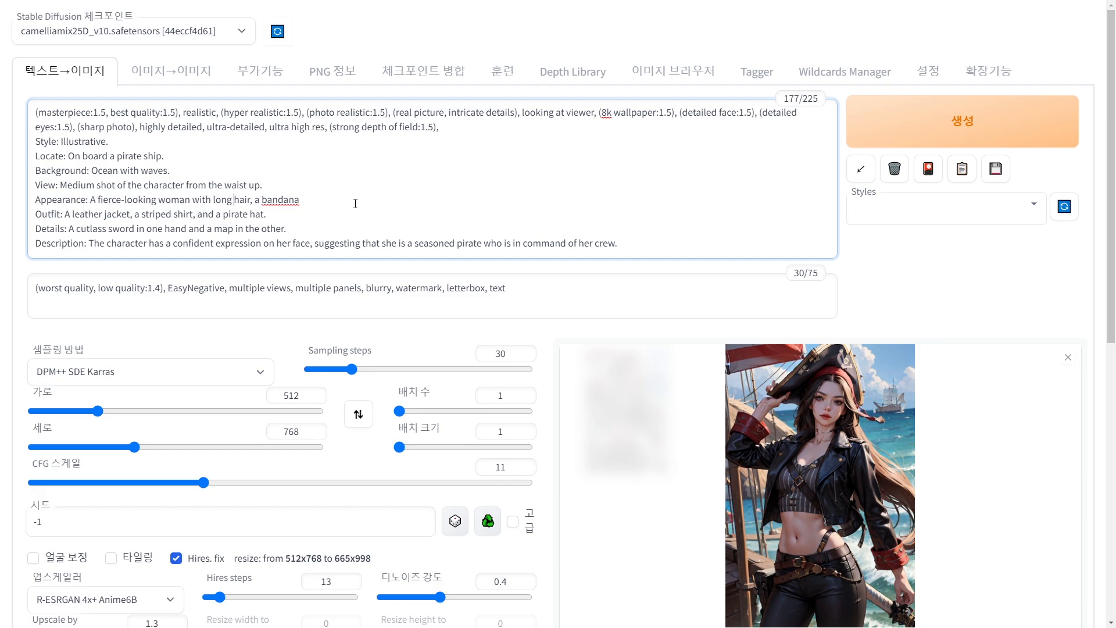
{"action": "type", "text": "black"}
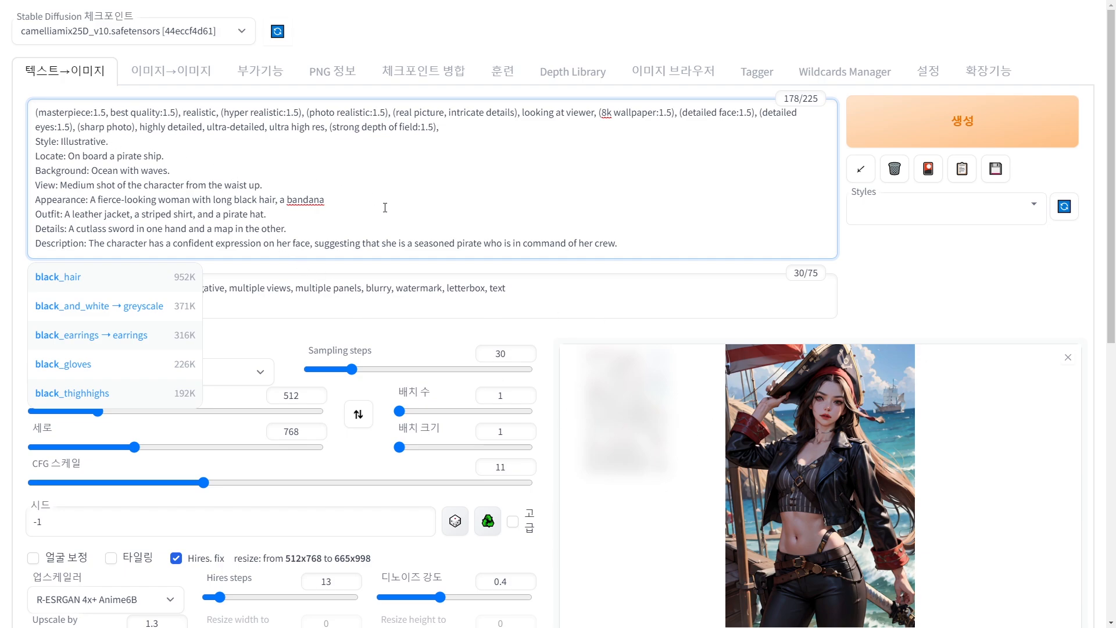
Switch to ChatGPT and write the message "잘했어. 같은 방법으로 이번에는 공동묘지에서 마법을 부리고 있는 여성 네크로맨서 캐릭터를 만들고 싶어."
{"action": "key", "text": "alt+Tab"}
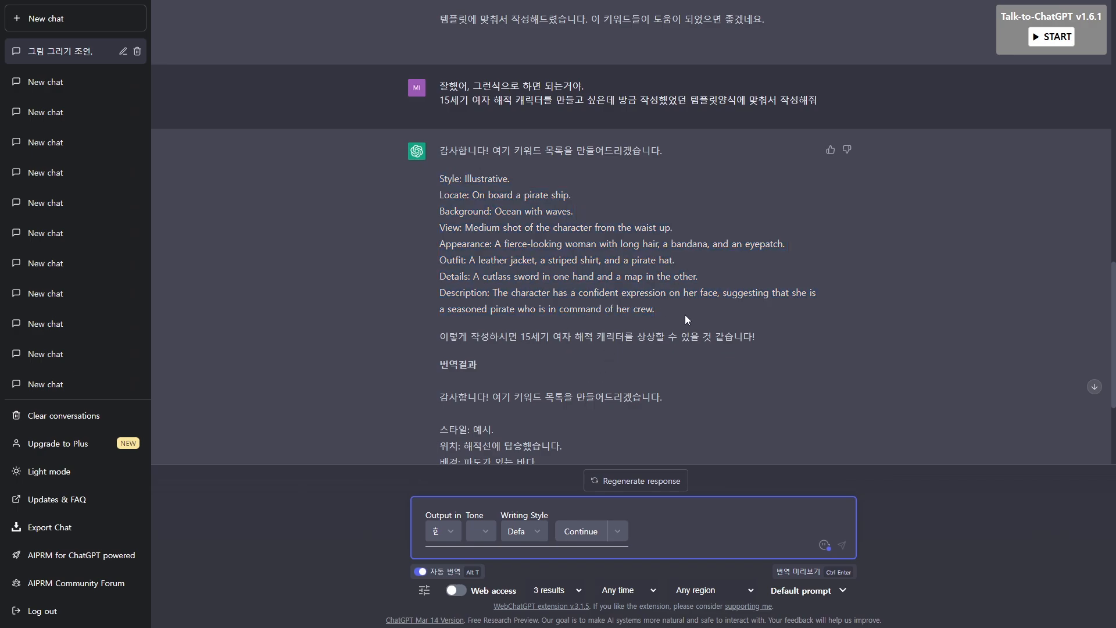
{"action": "left_click_drag", "start_coordinate": [685, 315], "coordinate": [624, 232]}
{"action": "left_click", "coordinate": [686, 326]}
{"action": "scroll", "coordinate": [677, 511], "scroll_direction": "down", "scroll_amount": 3}
{"action": "scroll", "coordinate": [485, 158], "scroll_direction": "up", "scroll_amount": 4}
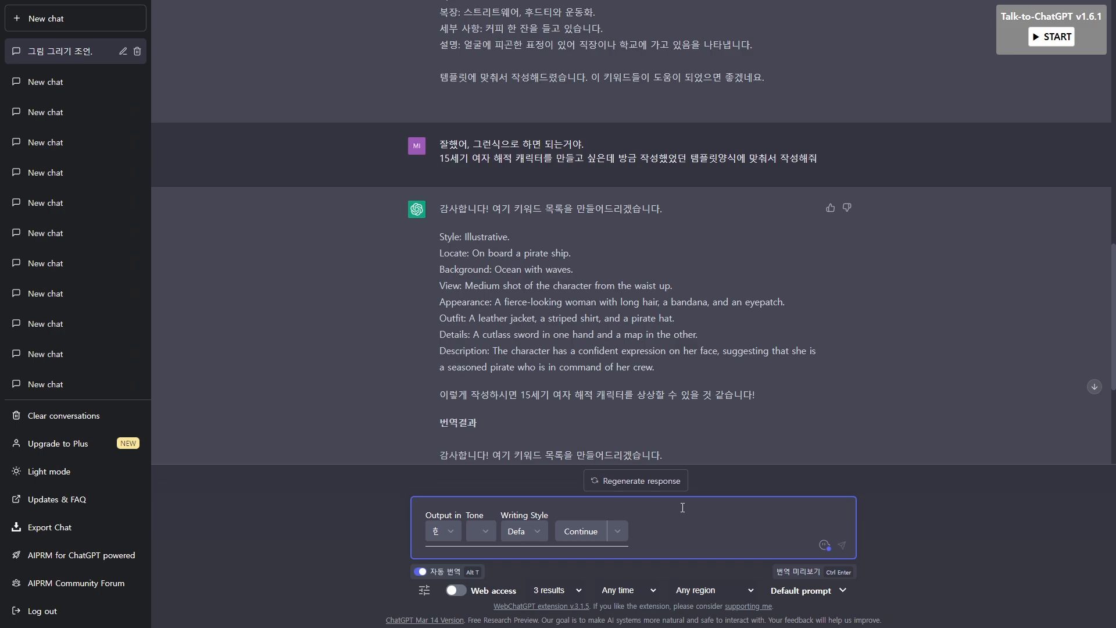
{"action": "type", "text": "잘해"}
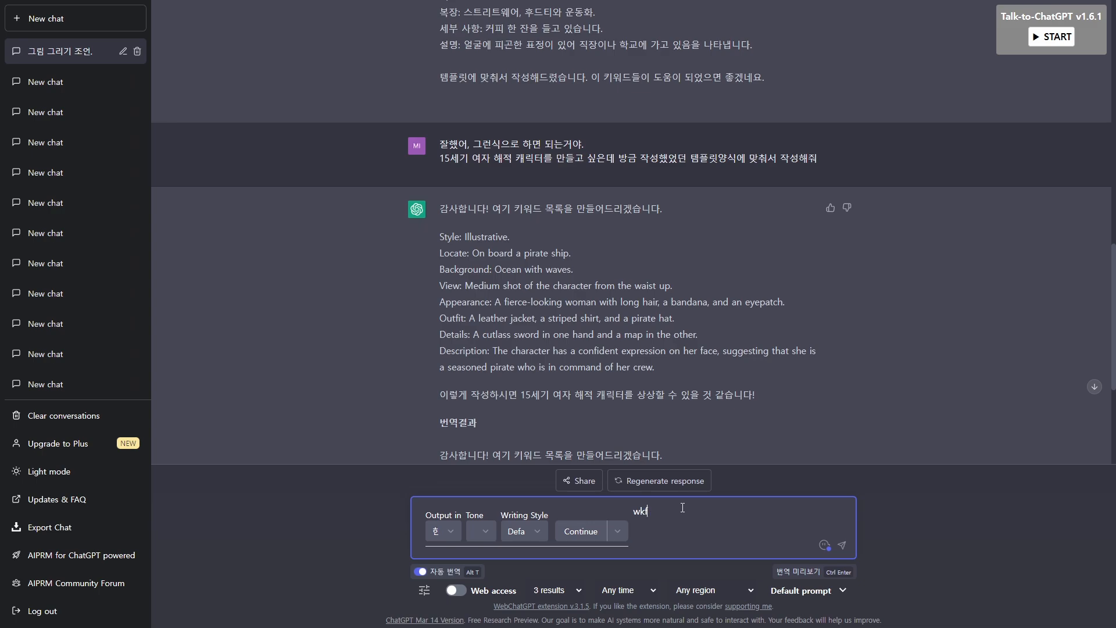
{"action": "type", "text": "어. 같은 방법으로 이번에는"}
{"action": "type", "text": "무뎀"}
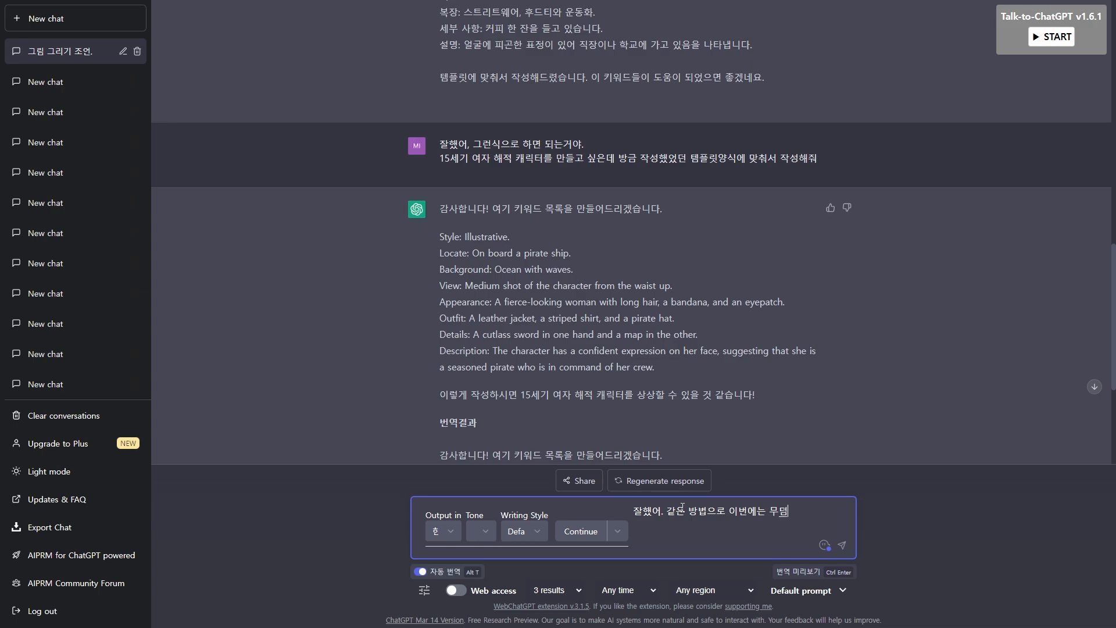
{"action": "key", "text": "BackSpace"}
{"action": "key", "text": "BackSpace"}
{"action": "type", "text": "공동묘지에 "}
{"action": "type", "text": "서 마법을 부례"}
{"action": "type", "text": "고 있는 "}
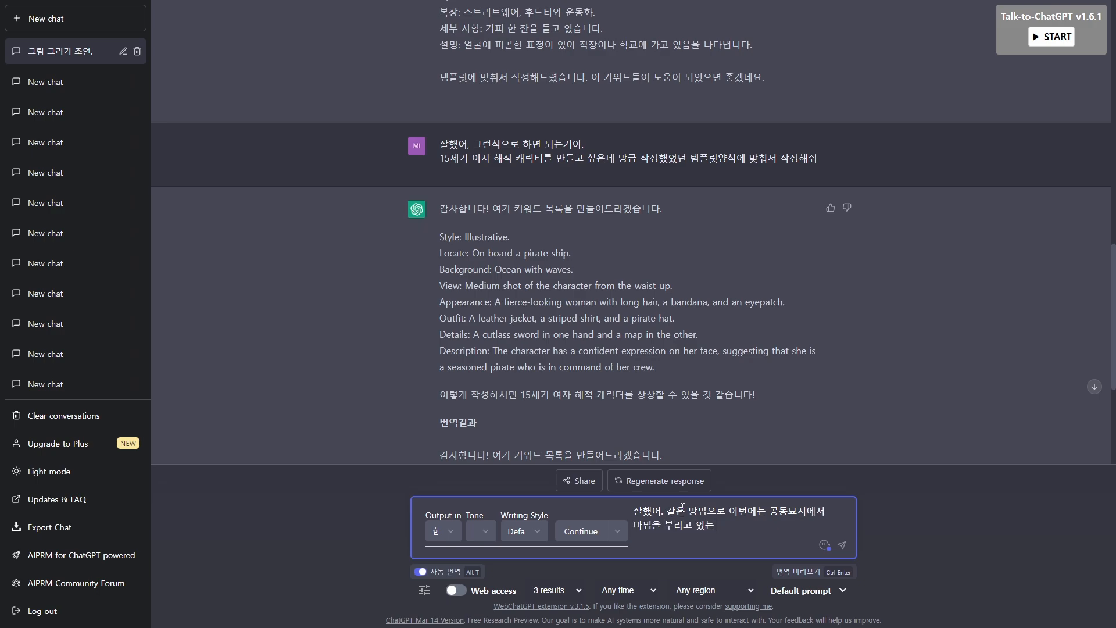
{"action": "type", "text": "여성 네크로맨서 캐릭터를 만들고 싶어. "}
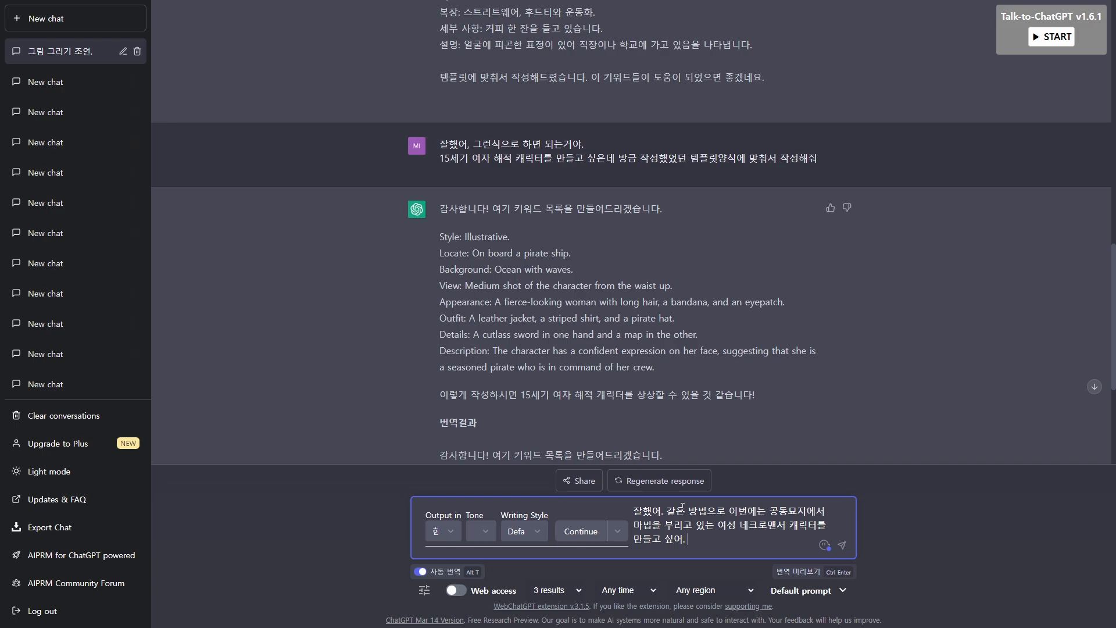
Add "보라색깔 마법 이펙트가 강조되었으면 좋겠어, 그리고 해골장식이 많으면 좋겠어. 분위기는 어둡고 무서우면 좋겠어." to the message
{"action": "type", "text": "보라색깔 마법 이펙트가 강조되"}
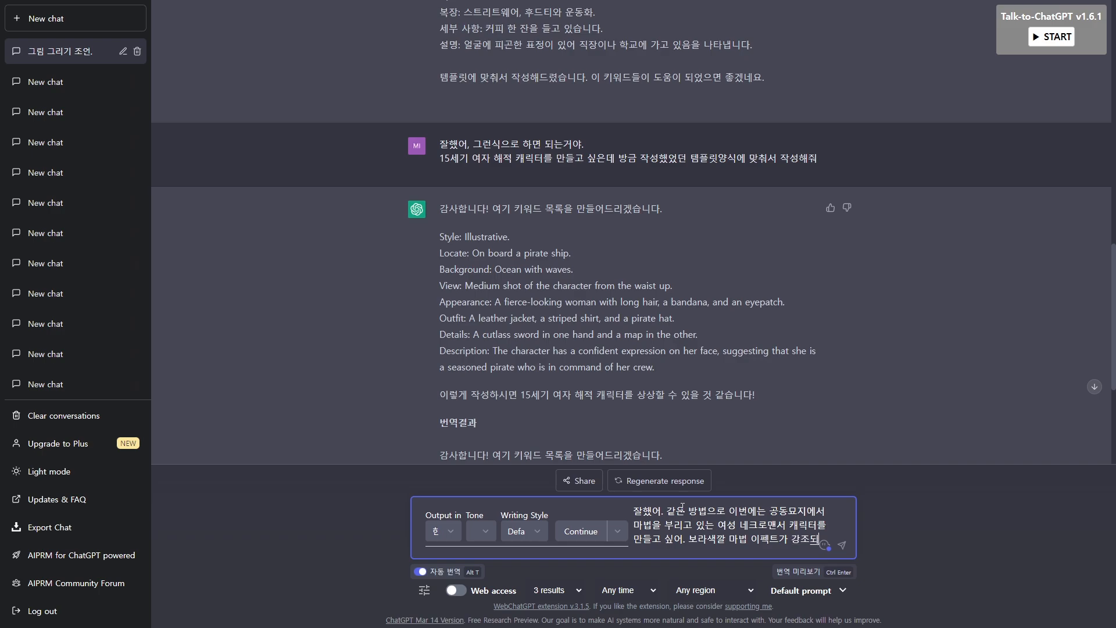
{"action": "type", "text": "었으메 좋겠어, 그"}
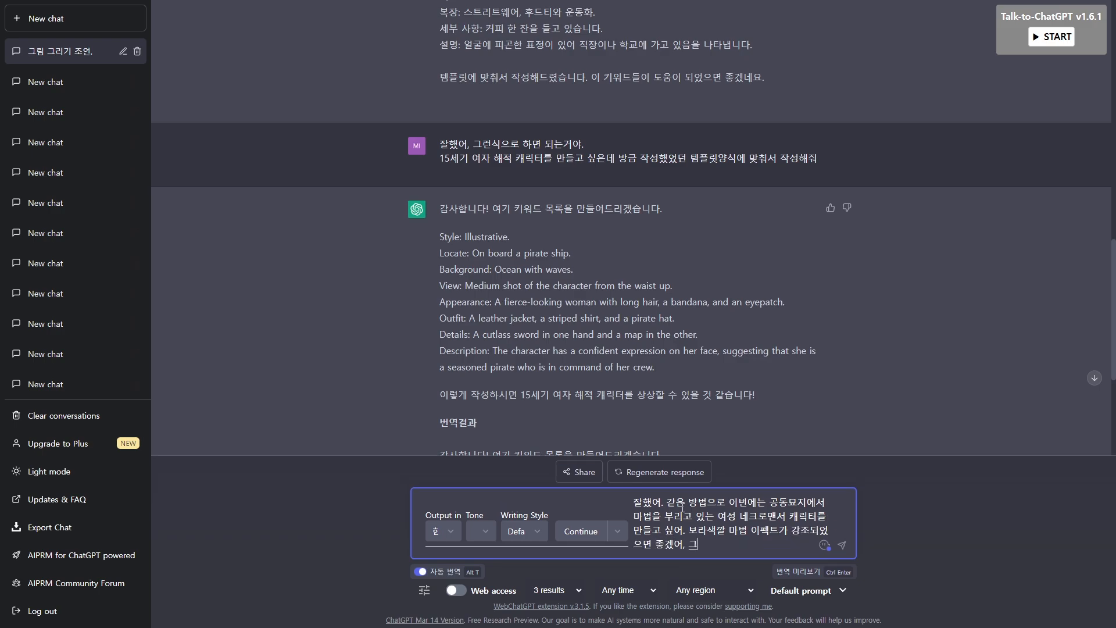
{"action": "type", "text": "리고 해골장식이 많으면 좋겠어."}
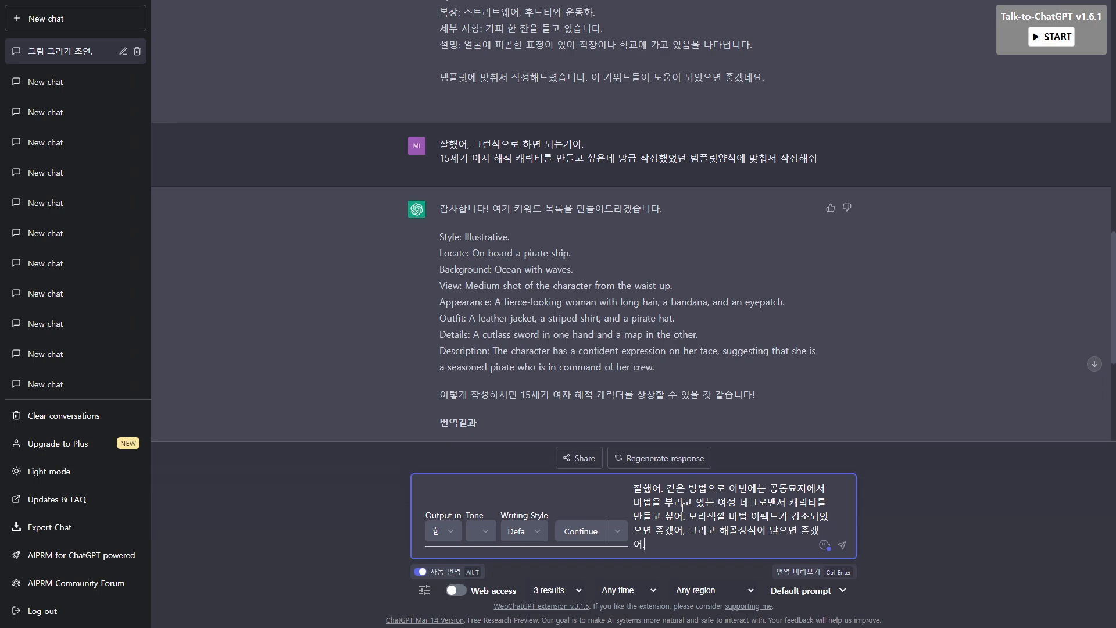
{"action": "type", "text": " 분위기는 어둡고 "}
{"action": "type", "text": "무서우"}
{"action": "type", "text": "면 좋겠어."}
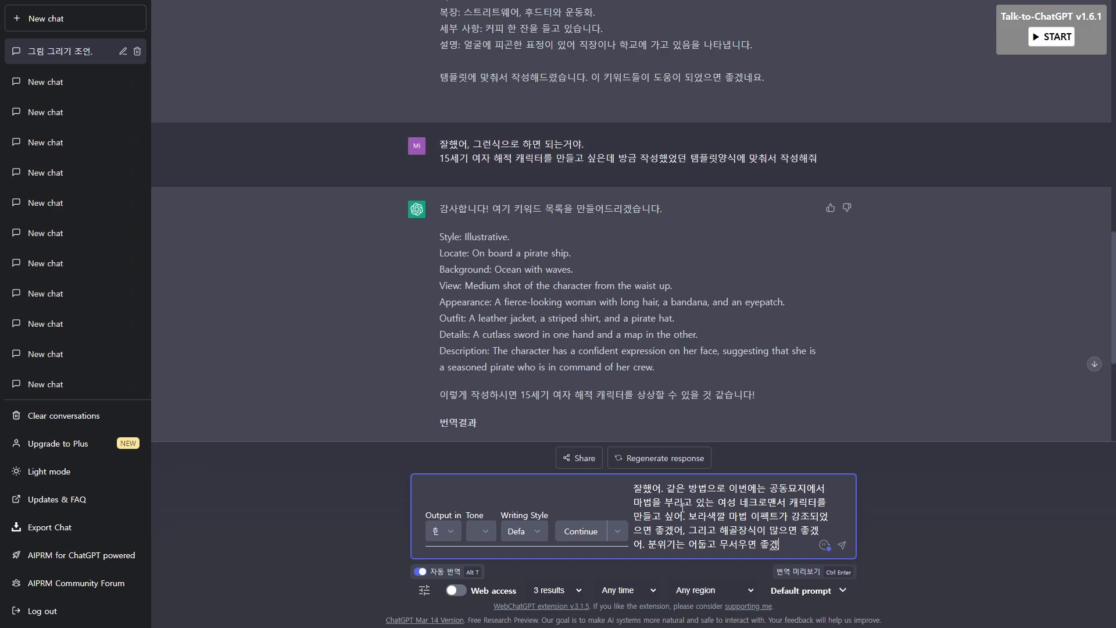
Finish the message with "내 요청사항들을 방금 작성했었던 템플릿양식에 맞춰서 작성해줘" and send it
{"action": "type", "text": " 내 요청 사항들을 "}
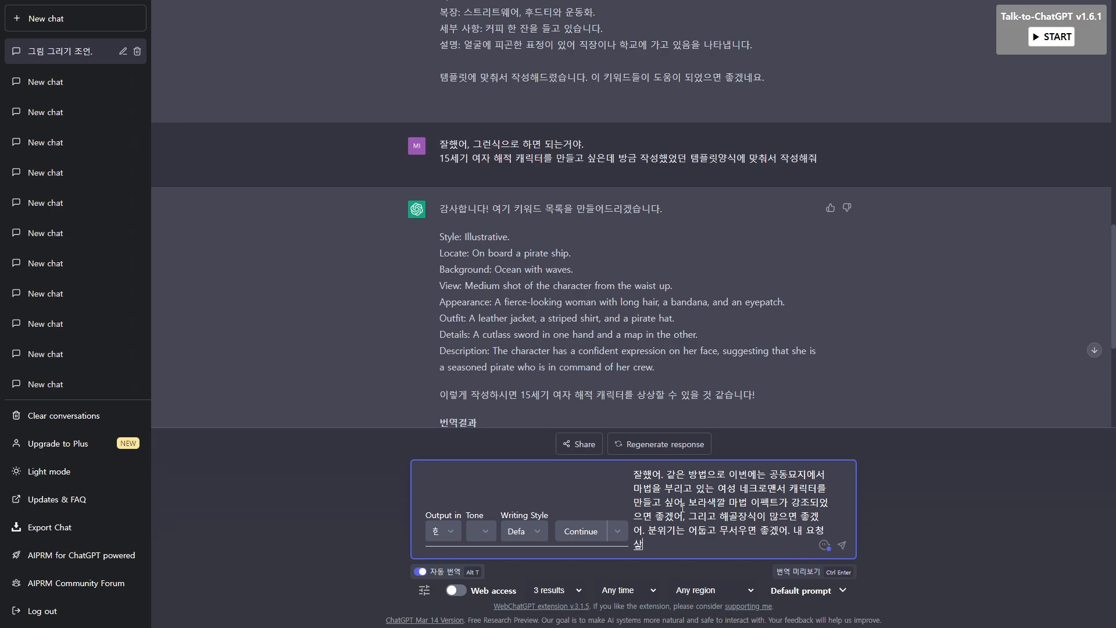
{"action": "type", "text": "방금 작성했엇"}
{"action": "type", "text": "던"}
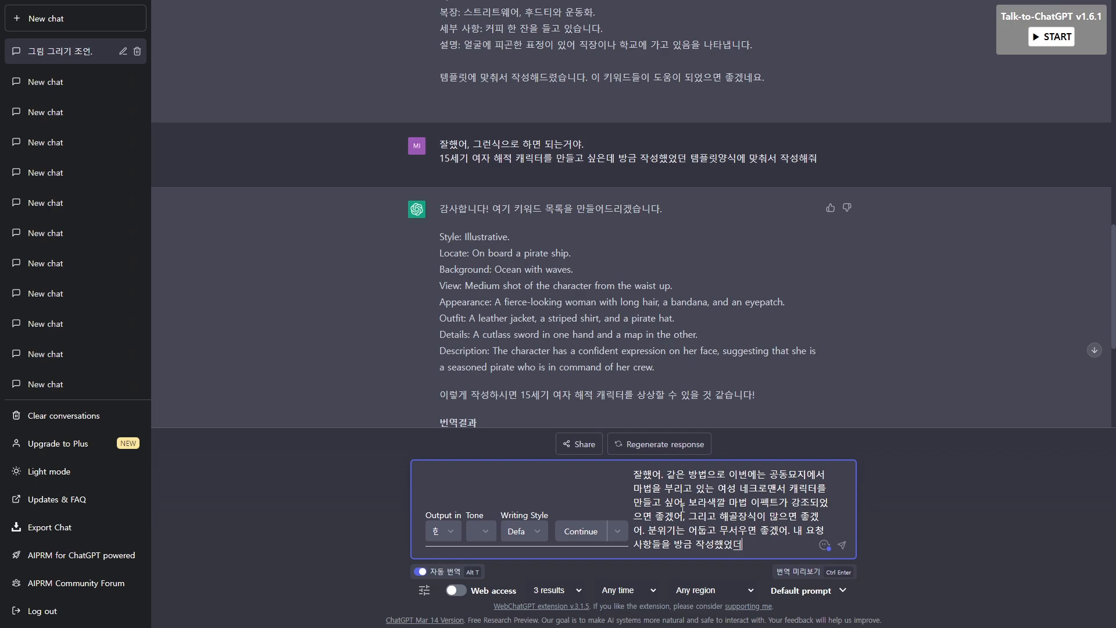
{"action": "type", "text": " 템플릿양식에 맞춰서 작새성해줘"}
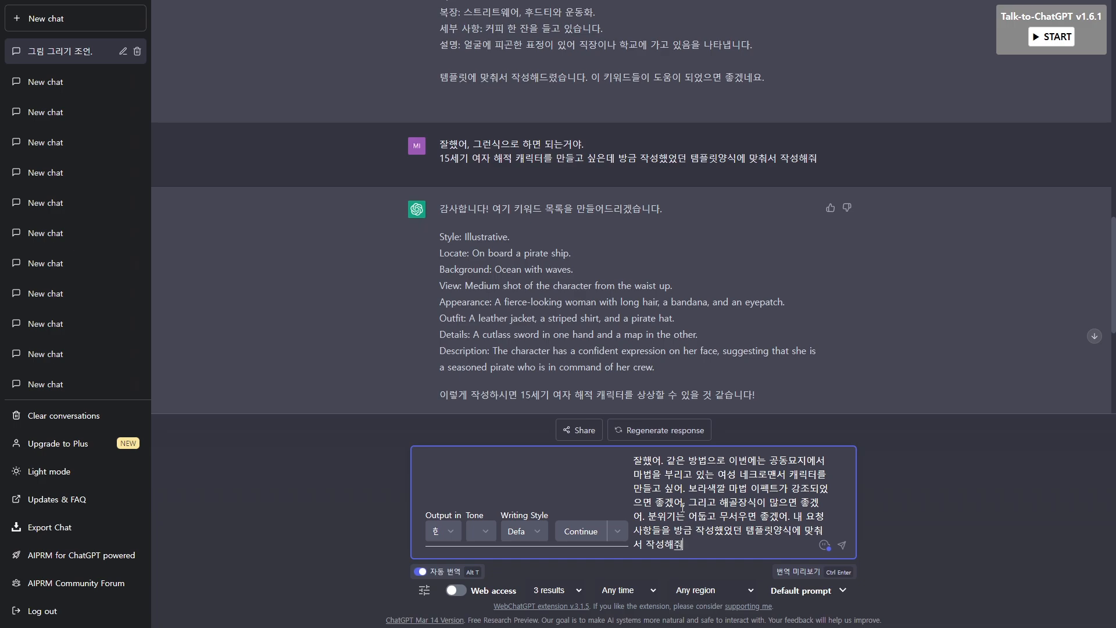
{"action": "key", "text": "Return"}
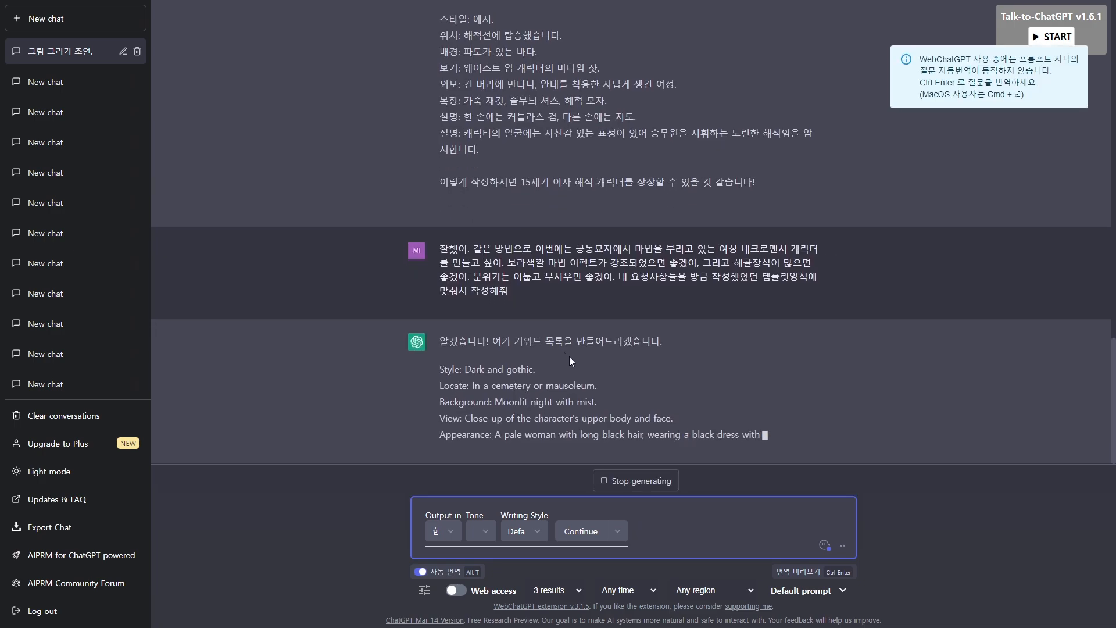
Compare the necromancer keyword list with the earlier pirate request, reading its Style and Locate lines and the Korean translation
{"action": "scroll", "coordinate": [573, 228], "scroll_direction": "up", "scroll_amount": 7}
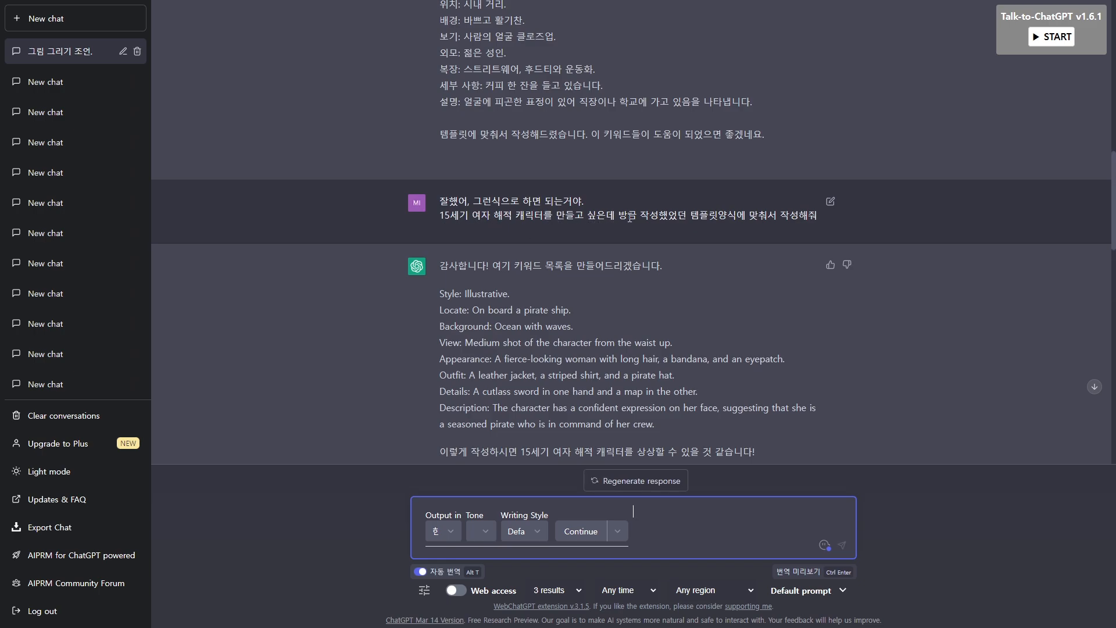
{"action": "scroll", "coordinate": [616, 239], "scroll_direction": "down", "scroll_amount": 10}
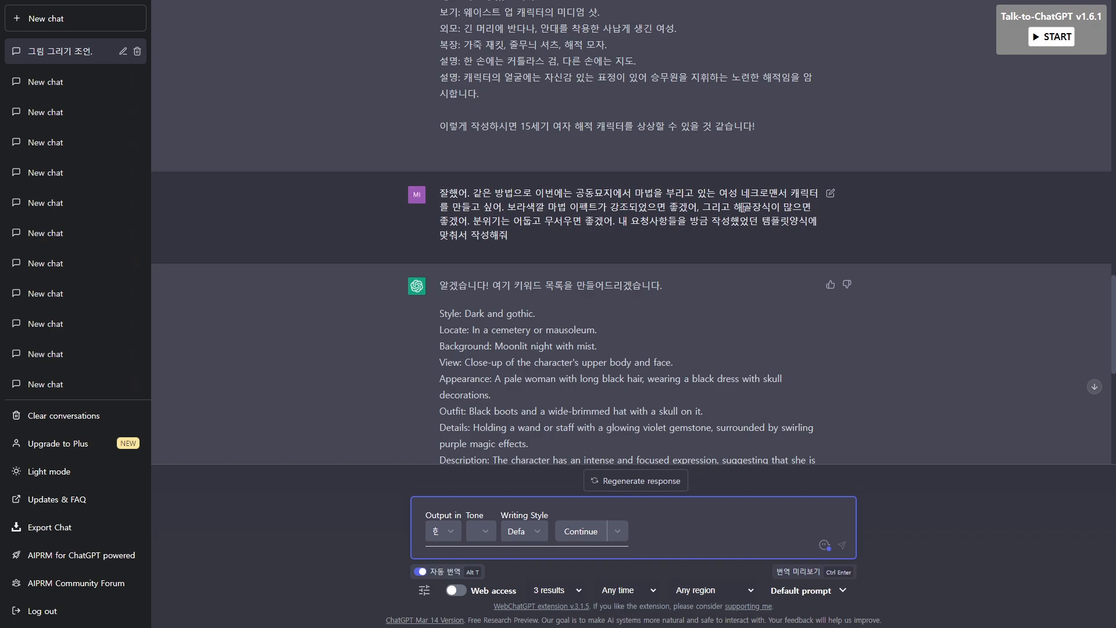
{"action": "scroll", "coordinate": [552, 218], "scroll_direction": "down", "scroll_amount": 4}
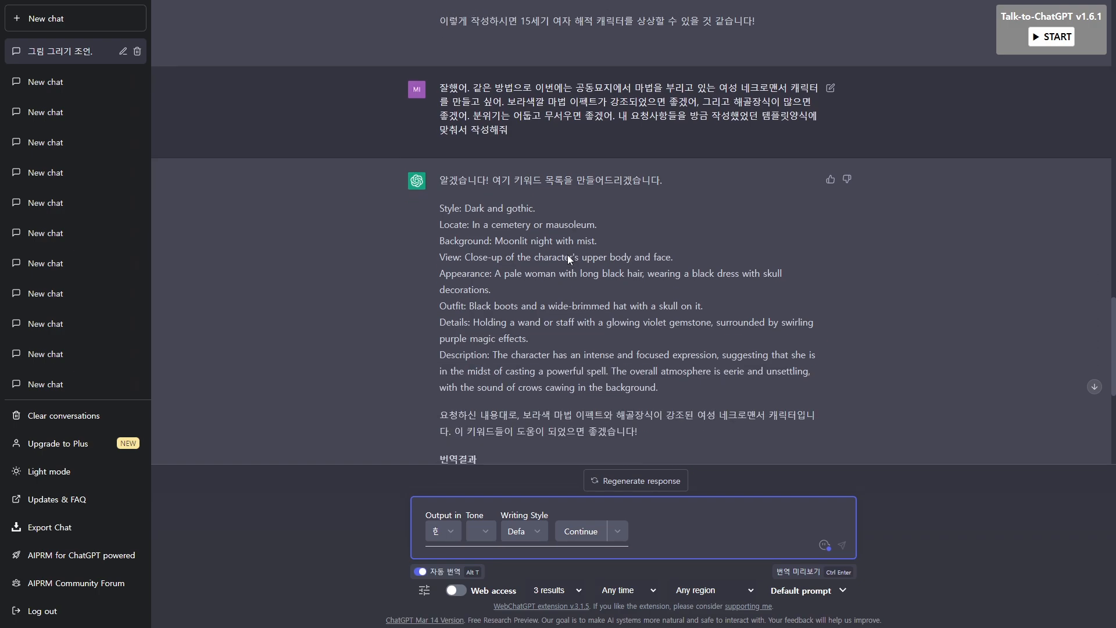
{"action": "scroll", "coordinate": [545, 282], "scroll_direction": "down", "scroll_amount": 2}
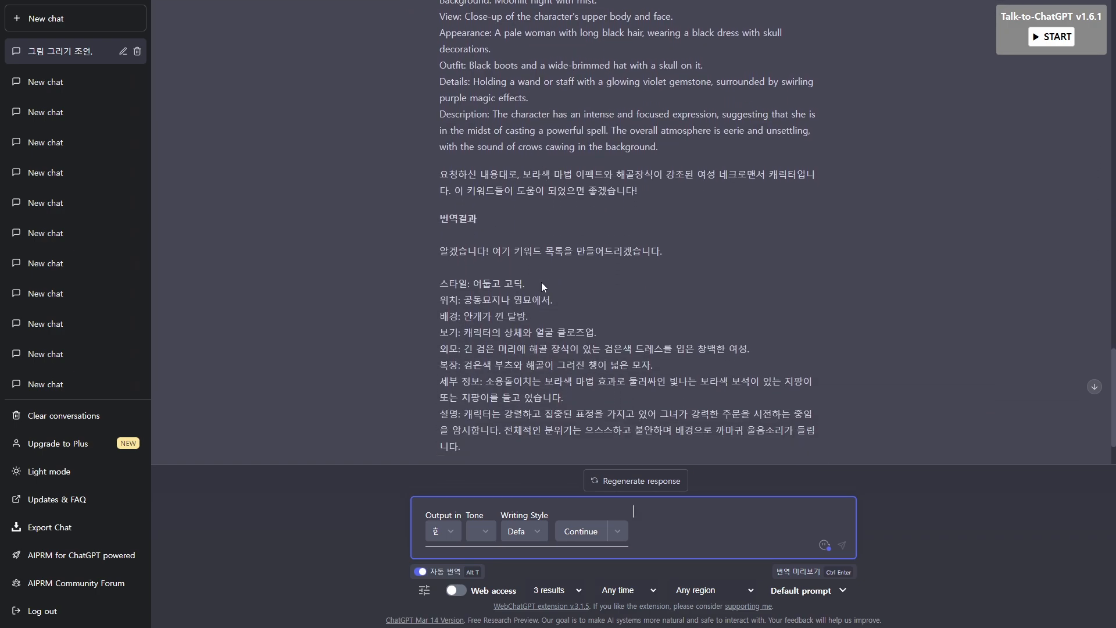
{"action": "scroll", "coordinate": [554, 247], "scroll_direction": "up", "scroll_amount": 1}
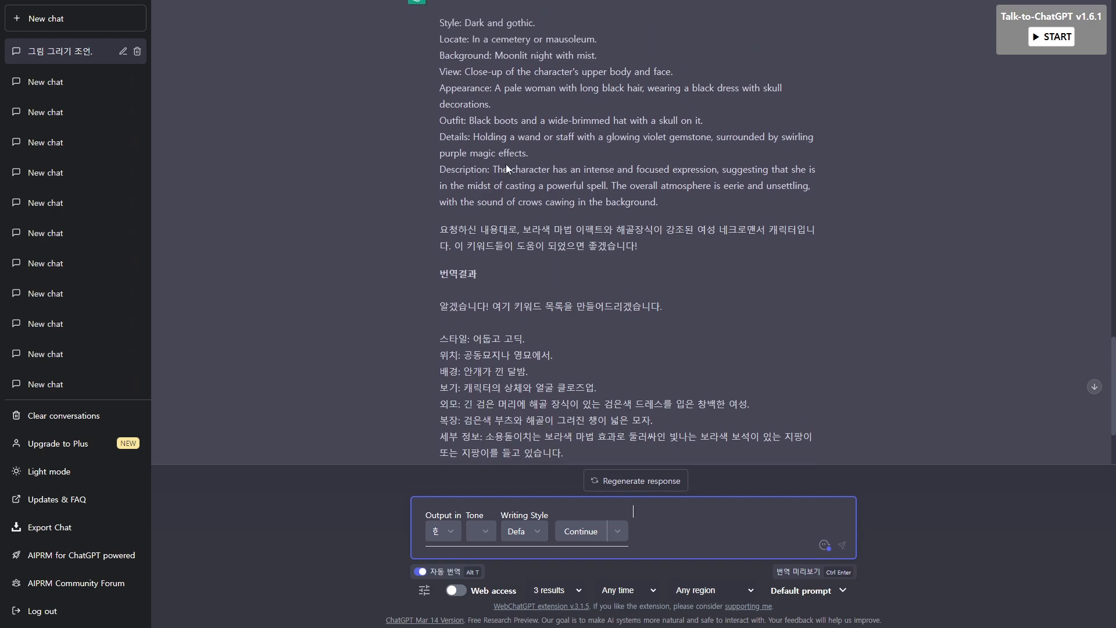
{"action": "left_click_drag", "start_coordinate": [468, 21], "coordinate": [524, 25]}
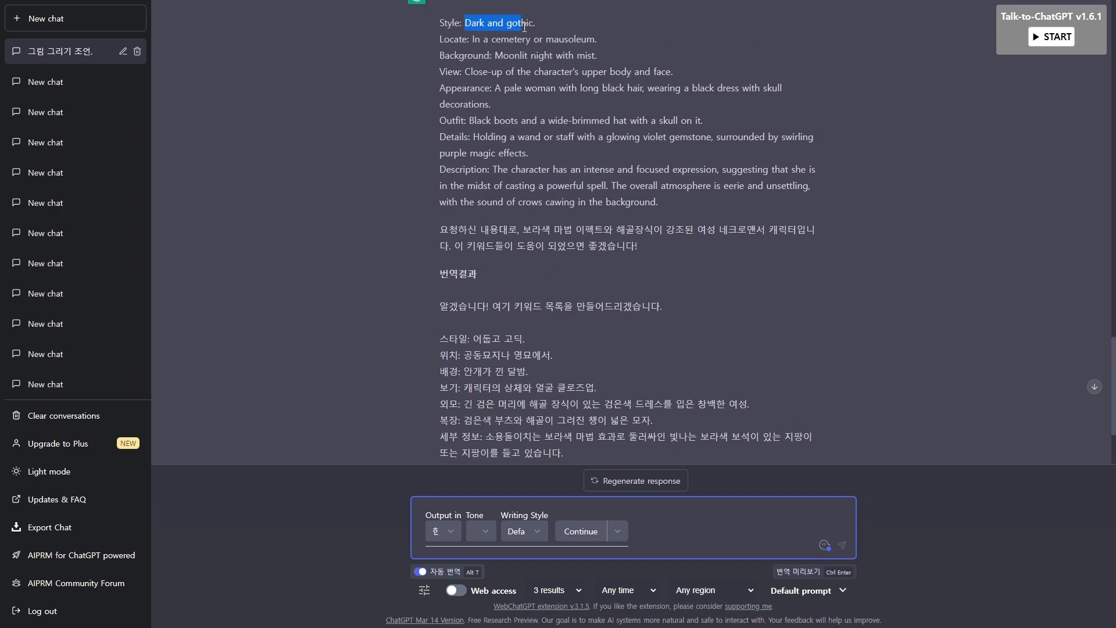
{"action": "left_click", "coordinate": [524, 26]}
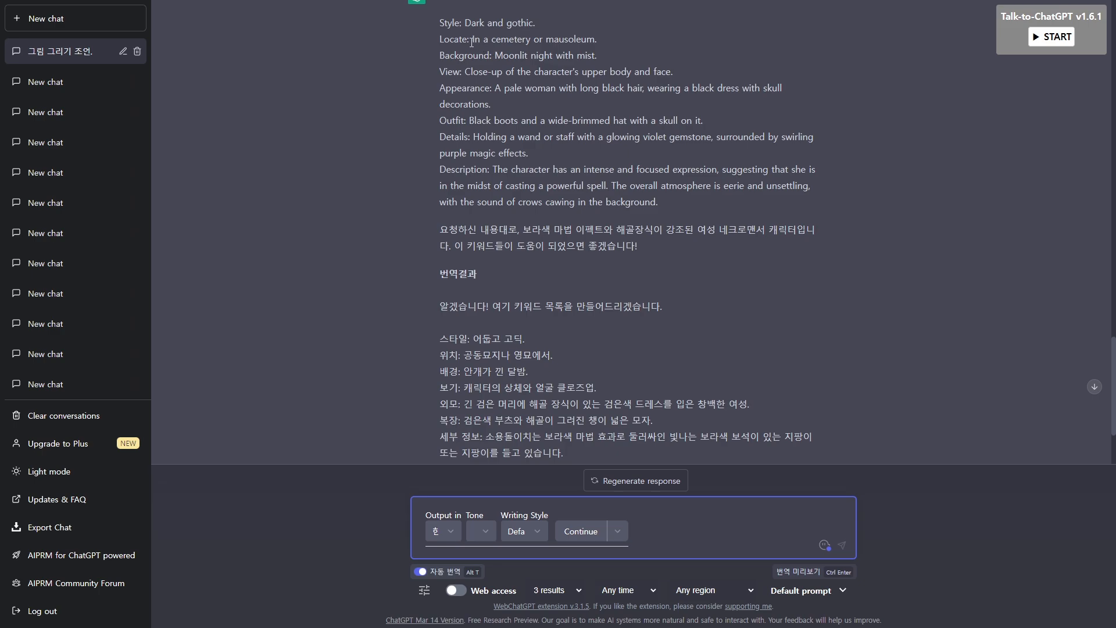
{"action": "left_click_drag", "start_coordinate": [480, 39], "coordinate": [588, 47]}
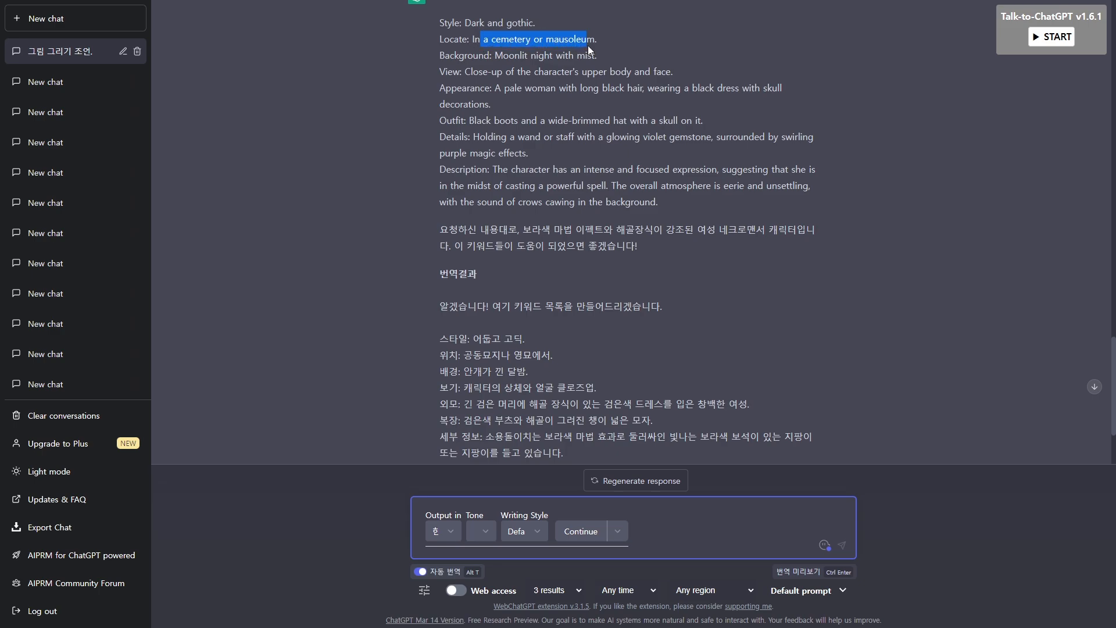
{"action": "left_click", "coordinate": [588, 49]}
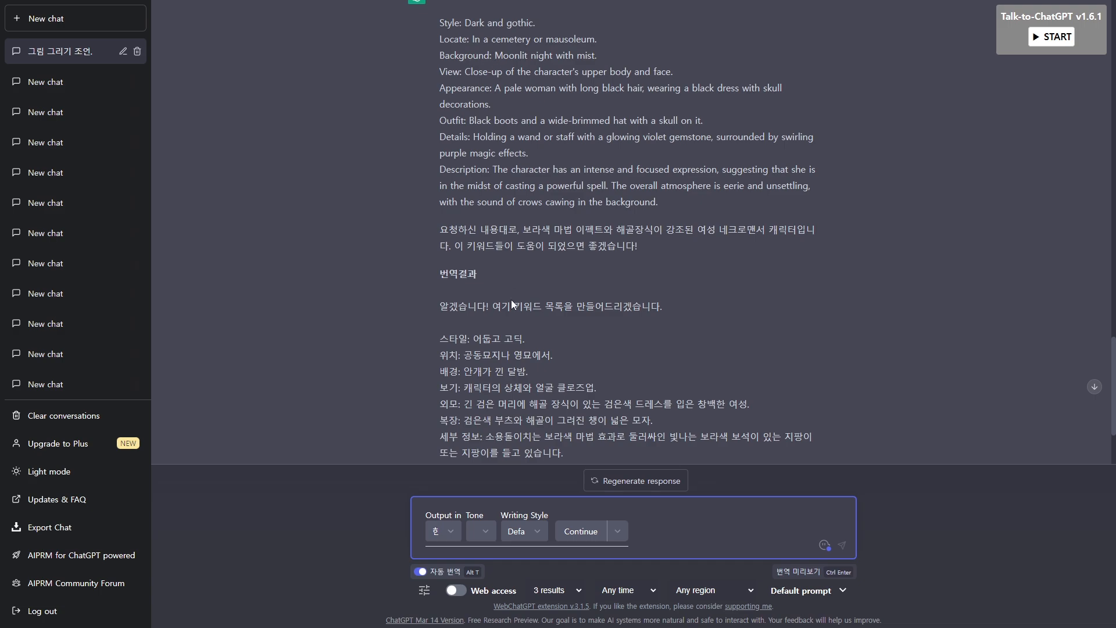
Copy the English necromancer keyword list, from Style to Description, and replace the pirate lines of the Stable Diffusion positive prompt with it
{"action": "scroll", "coordinate": [671, 338], "scroll_direction": "up", "scroll_amount": 2}
{"action": "left_click_drag", "start_coordinate": [672, 323], "coordinate": [442, 145]}
{"action": "key", "text": "ctrl+c"}
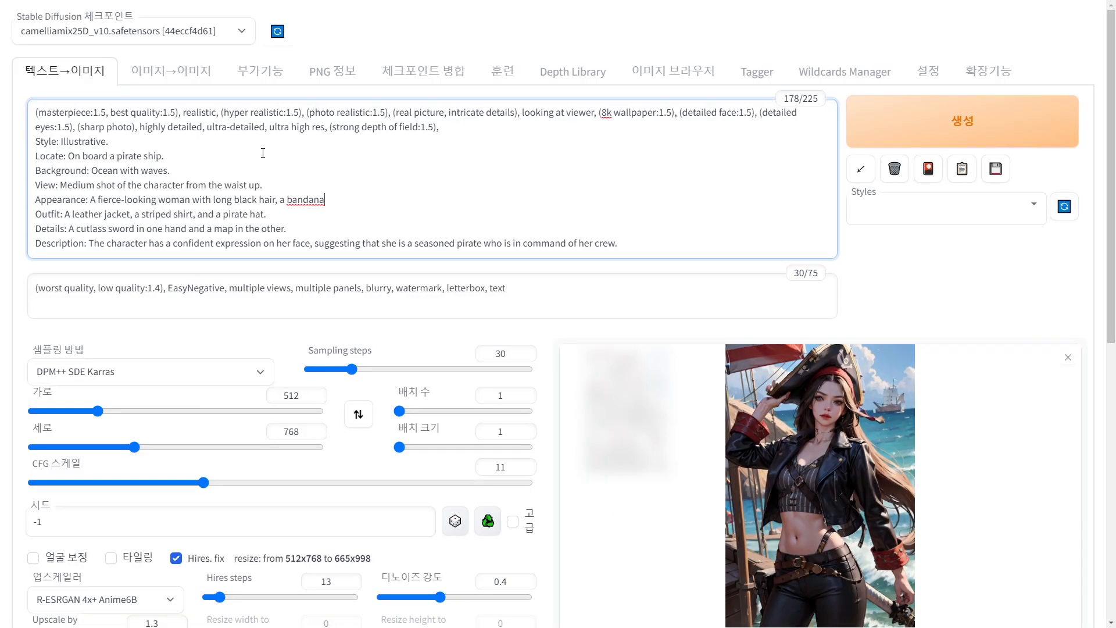
{"action": "left_click_drag", "start_coordinate": [35, 141], "coordinate": [268, 251]}
{"action": "key", "text": "ctrl+v"}
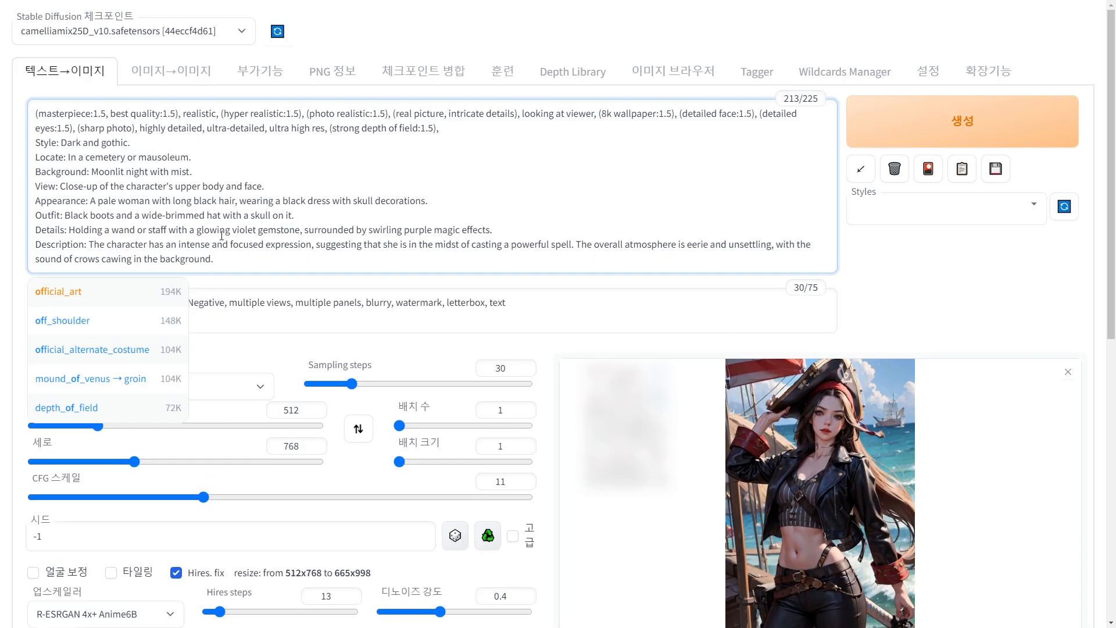
Generate the necromancer image, check it at full size and close the enlarged view
{"action": "left_click", "coordinate": [876, 126]}
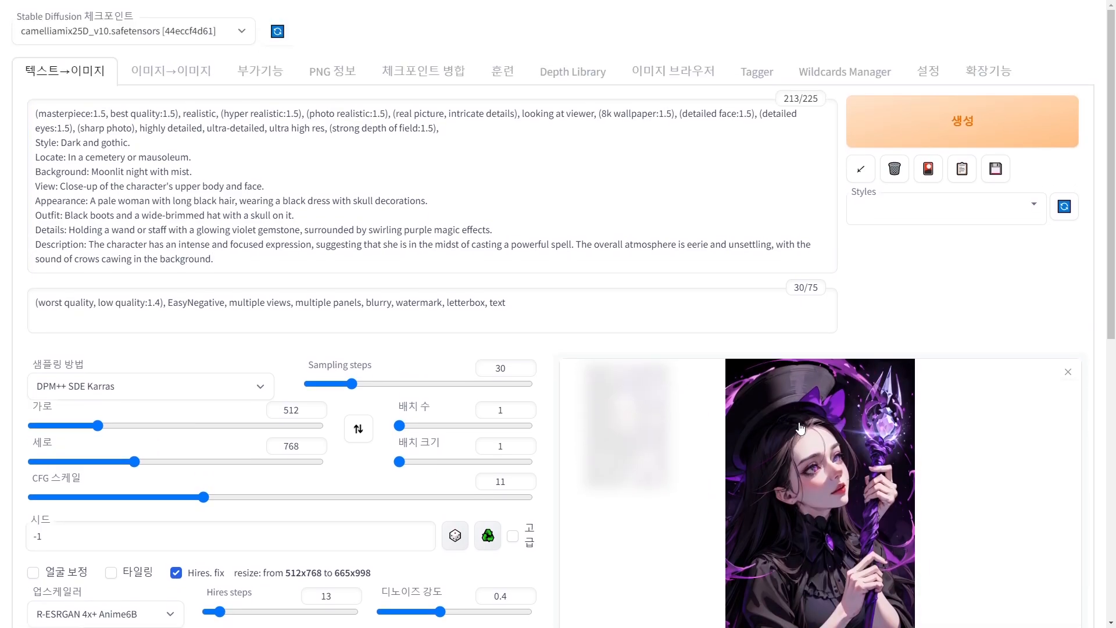
{"action": "left_click", "coordinate": [801, 429]}
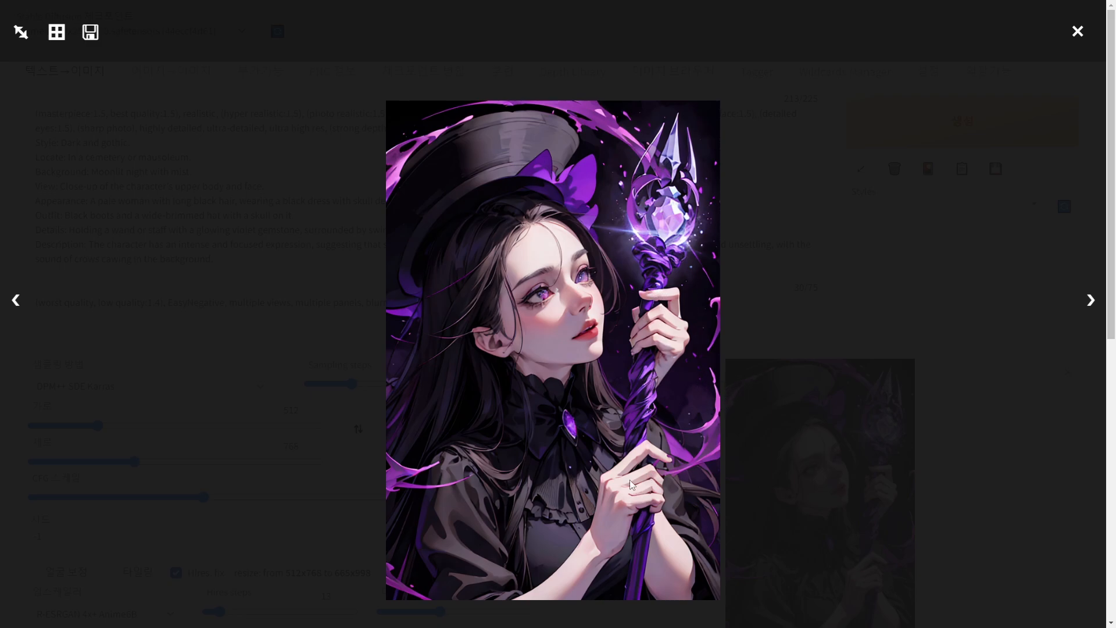
{"action": "left_click", "coordinate": [945, 475]}
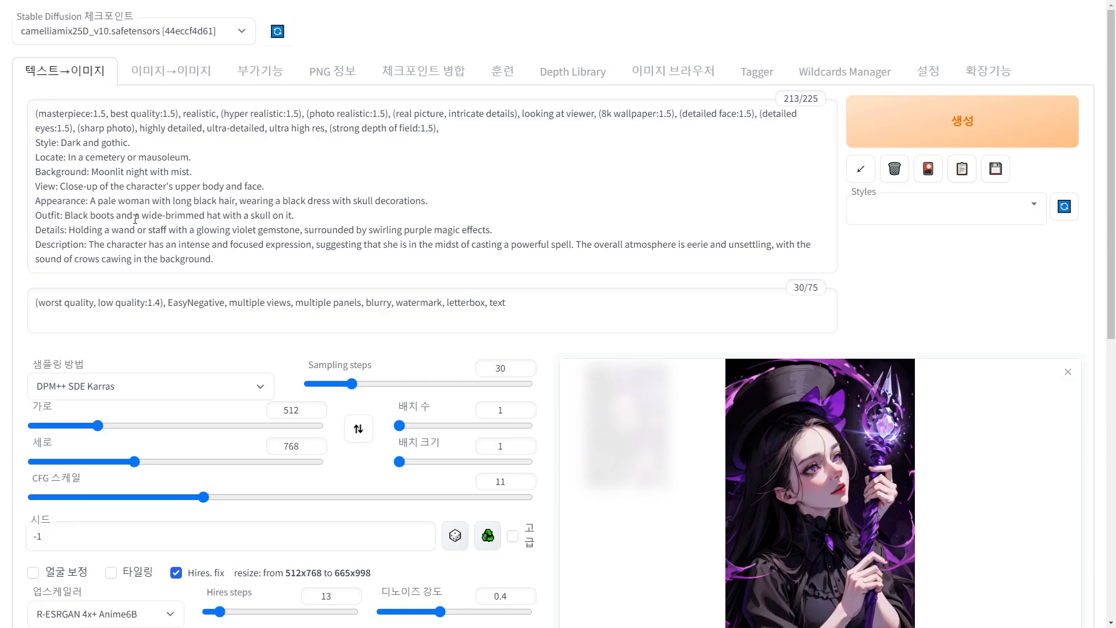
Shorten the View line of the positive prompt to "upper body", removing the close-up and face wording
{"action": "left_click_drag", "start_coordinate": [39, 186], "coordinate": [106, 186]}
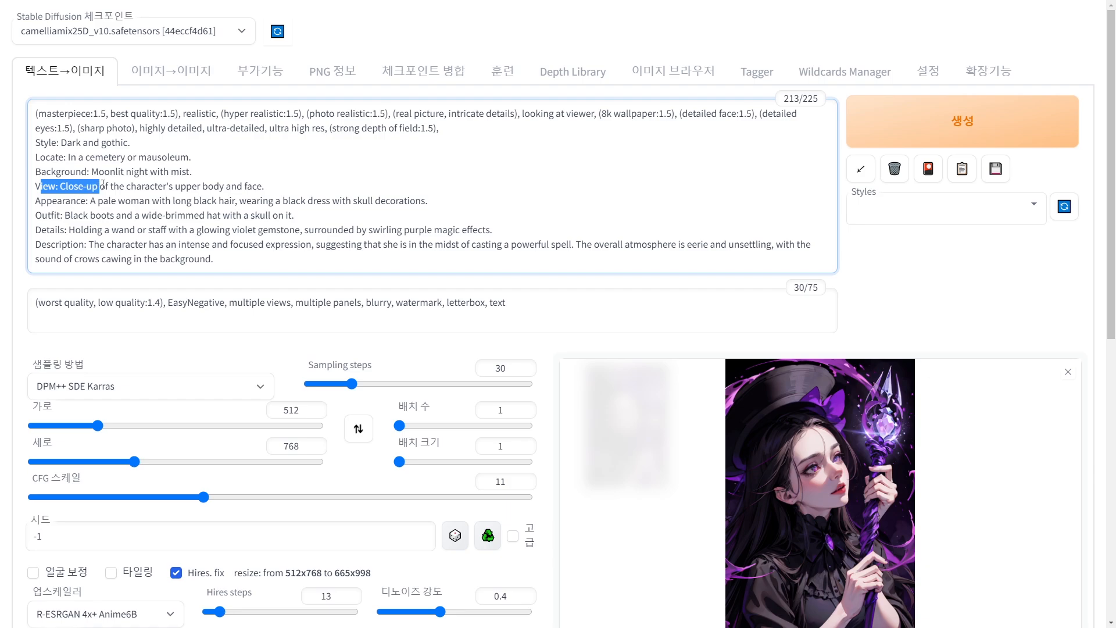
{"action": "left_click", "coordinate": [45, 186]}
{"action": "left_click_drag", "start_coordinate": [36, 186], "coordinate": [174, 185]}
{"action": "left_click", "coordinate": [73, 186]}
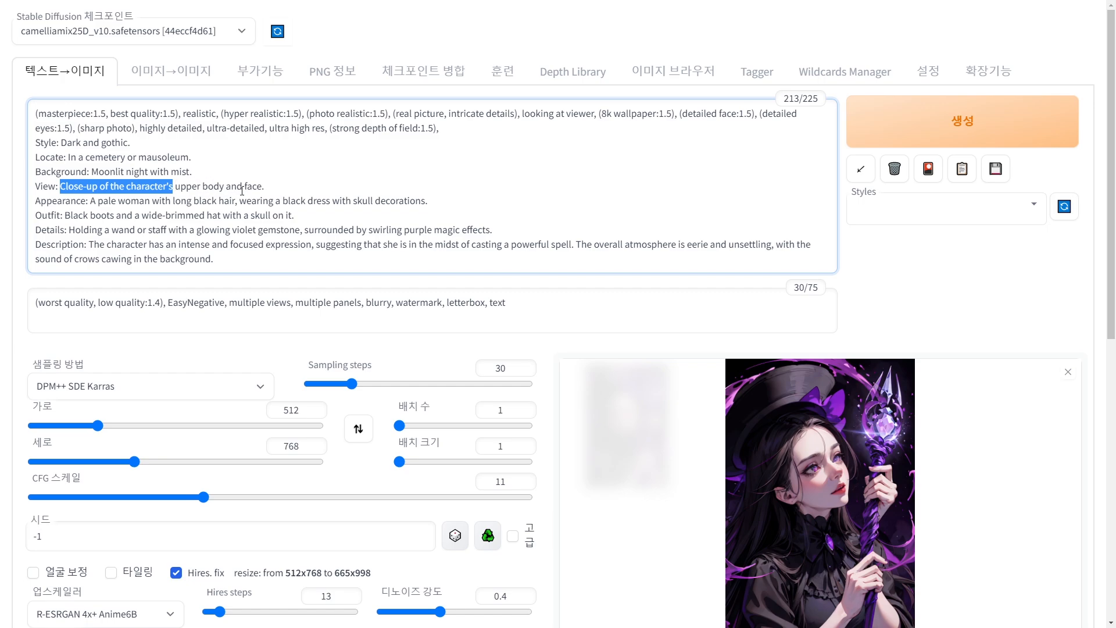
{"action": "key", "text": "BackSpace"}
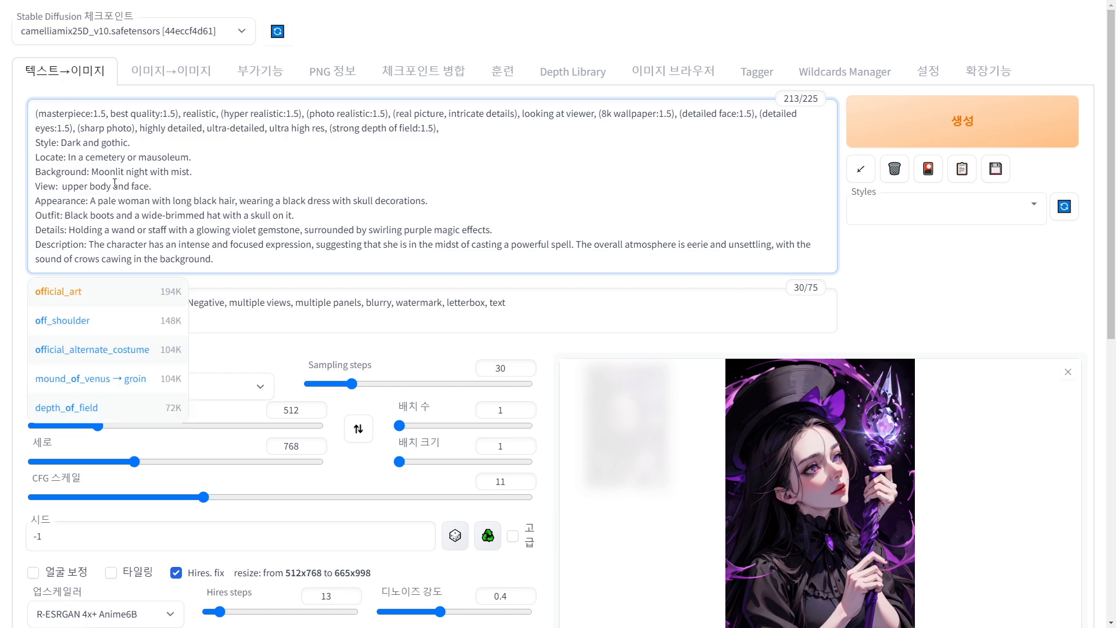
{"action": "key", "text": "shift+End"}
{"action": "key", "text": "BackSpace"}
{"action": "key", "text": "Escape"}
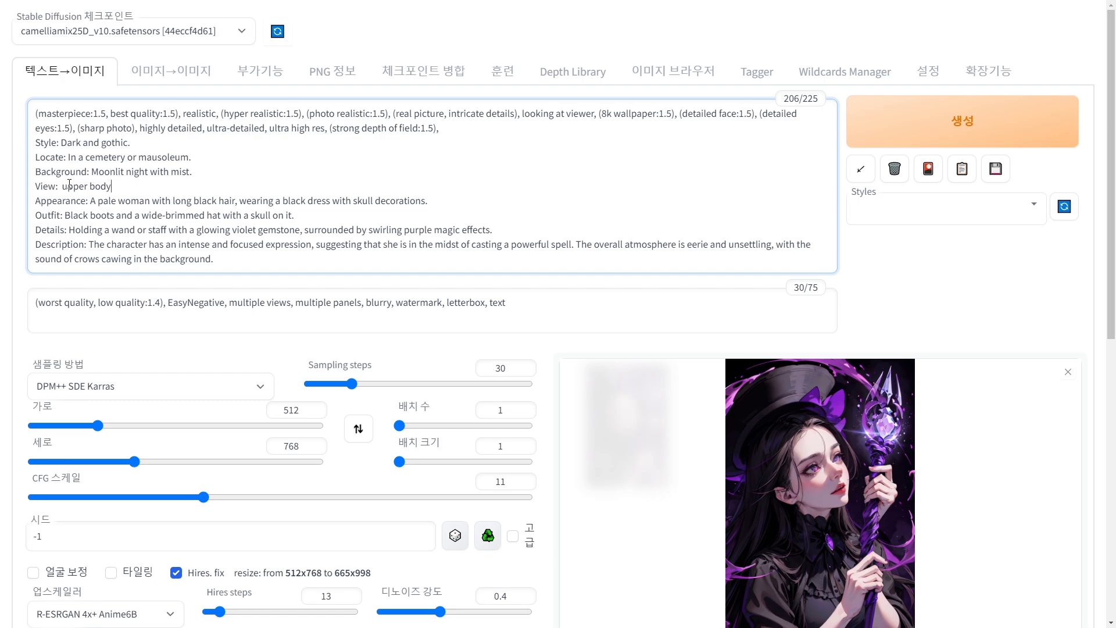
{"action": "left_click_drag", "start_coordinate": [69, 183], "coordinate": [114, 185]}
{"action": "left_click", "coordinate": [116, 185]}
Add "(detailed background:1.5)" after the strong depth of field keyword in the positive prompt
{"action": "scroll", "coordinate": [802, 436], "scroll_direction": "down", "scroll_amount": 2}
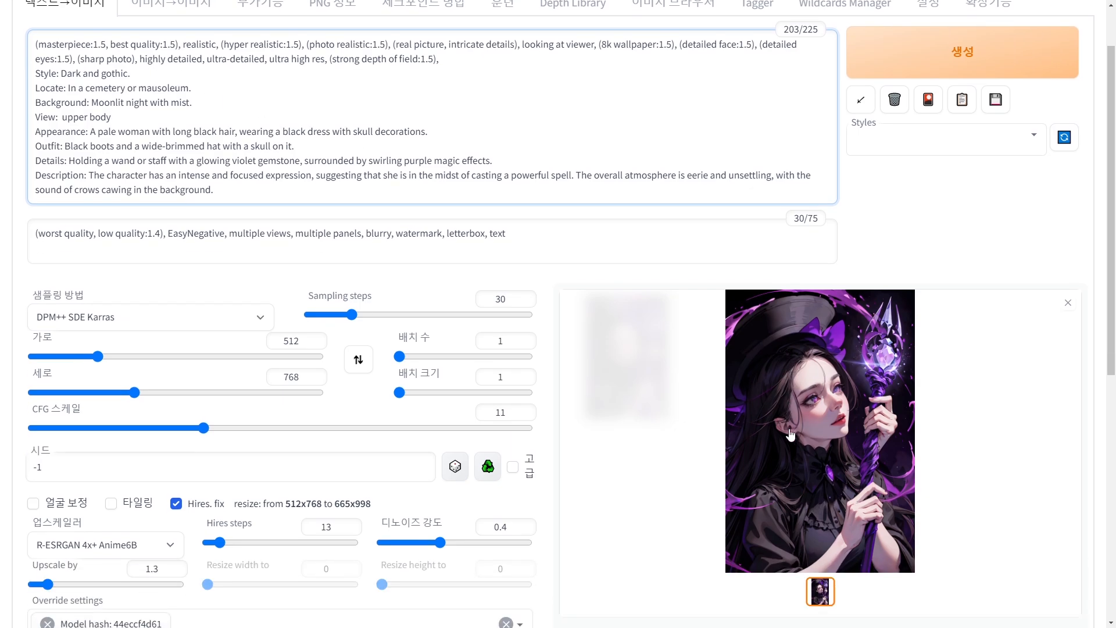
{"action": "scroll", "coordinate": [509, 391], "scroll_direction": "up", "scroll_amount": 2}
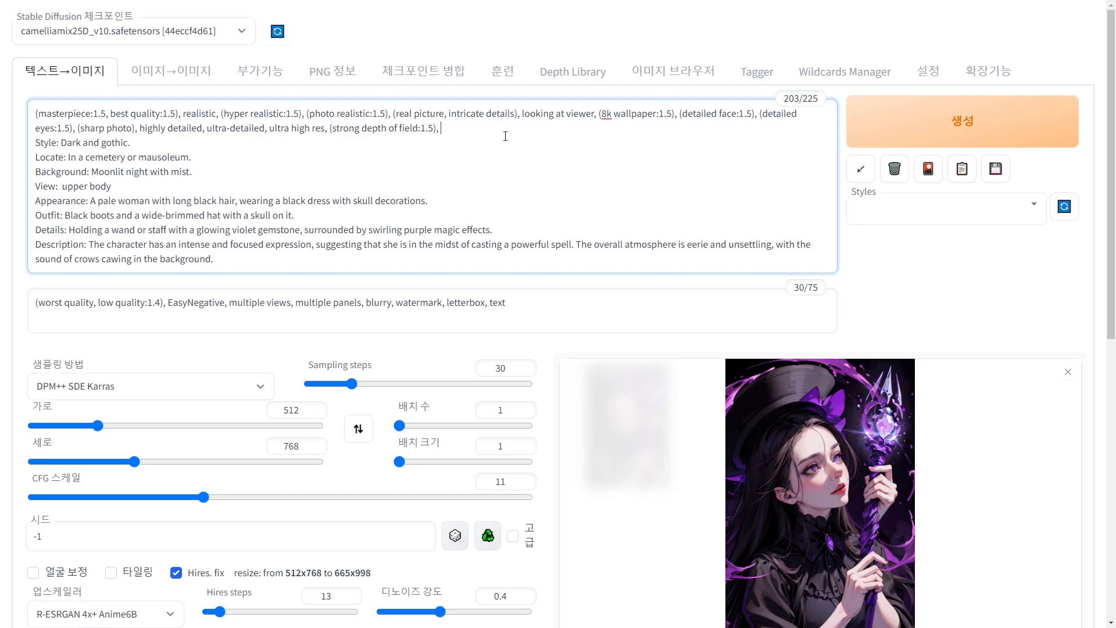
{"action": "type", "text": "detailed bac"}
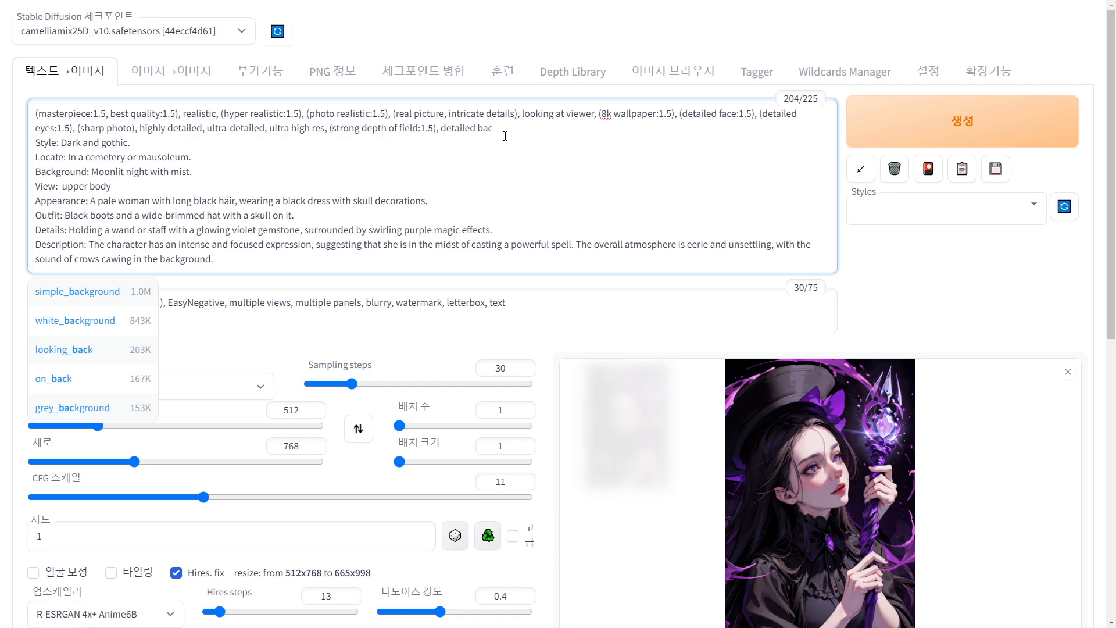
{"action": "type", "text": "kground:1.5)"}
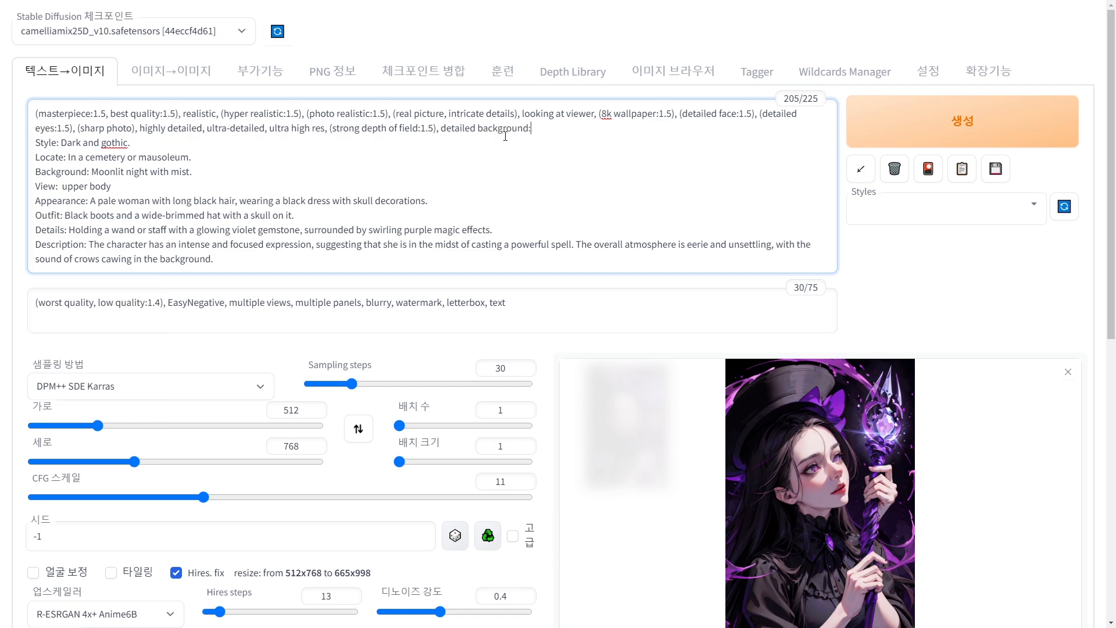
{"action": "left_click", "coordinate": [442, 127]}
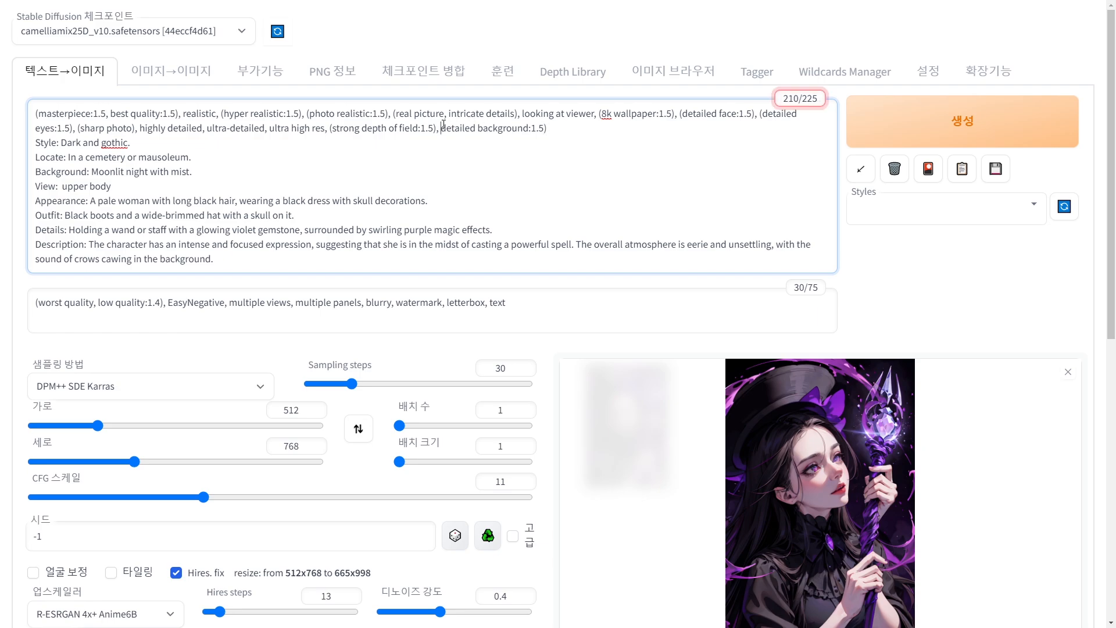
{"action": "type", "text": "("}
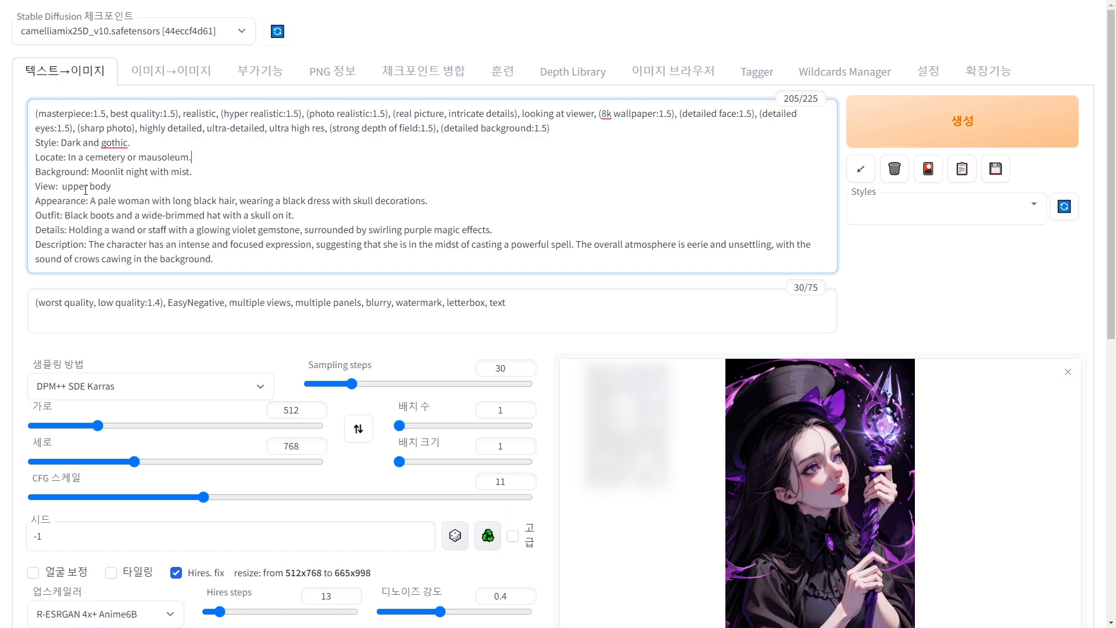
Generate the necromancer image with the revised prompt, inspect it at full size and close the enlarged view
{"action": "left_click", "coordinate": [906, 136]}
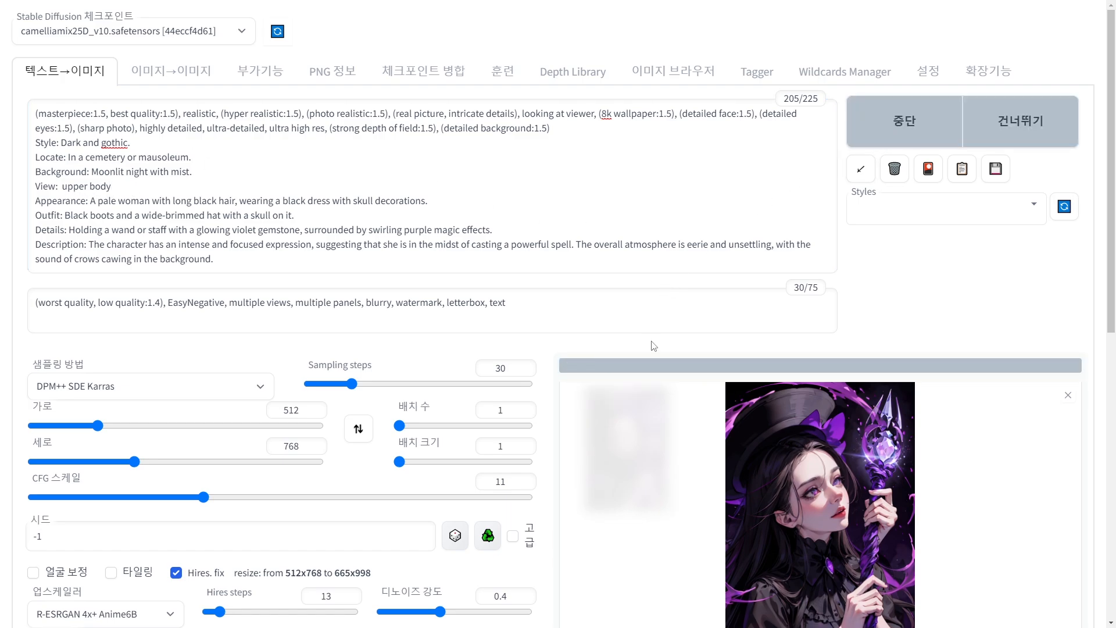
{"action": "scroll", "coordinate": [663, 315], "scroll_direction": "down", "scroll_amount": 1}
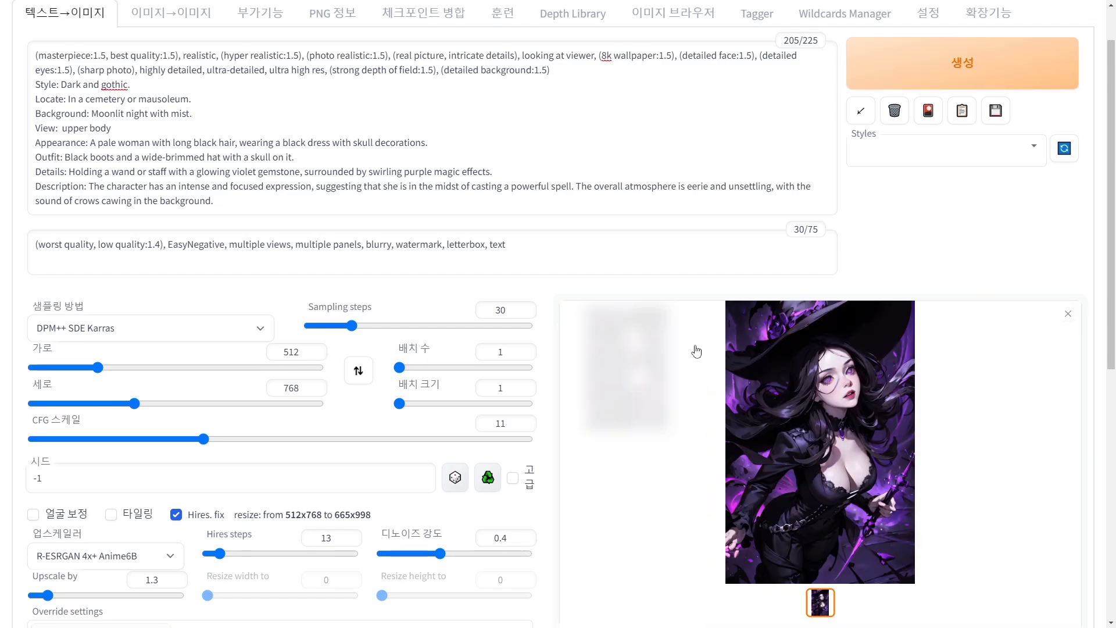
{"action": "left_click", "coordinate": [777, 379]}
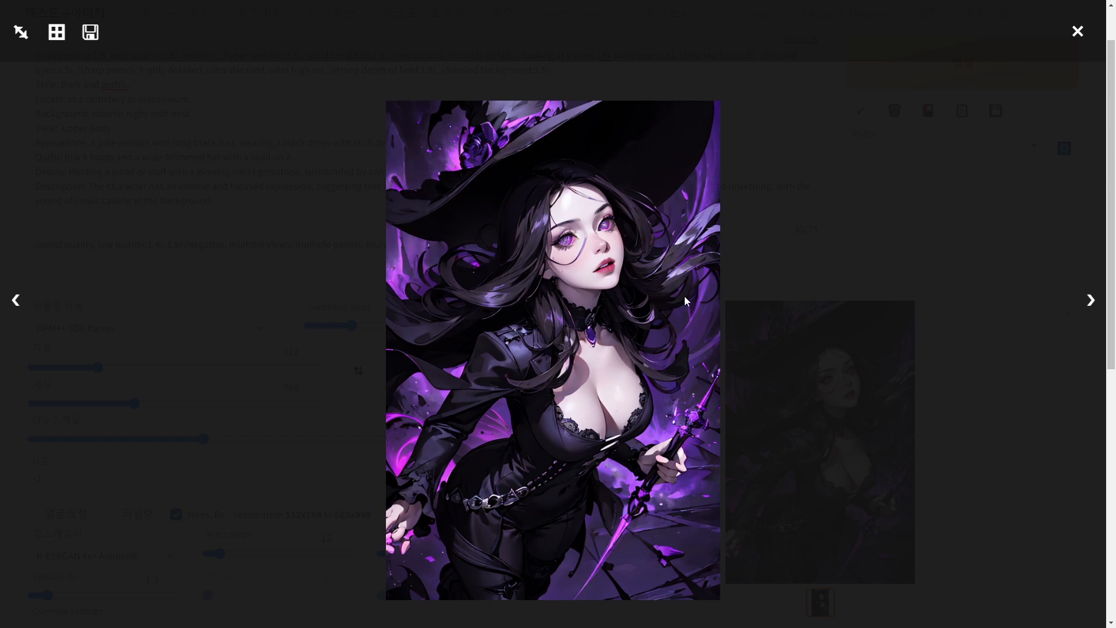
{"action": "left_click", "coordinate": [948, 422]}
{"action": "left_click", "coordinate": [842, 423]}
{"action": "left_click", "coordinate": [969, 426]}
{"action": "scroll", "coordinate": [147, 267], "scroll_direction": "up", "scroll_amount": 1}
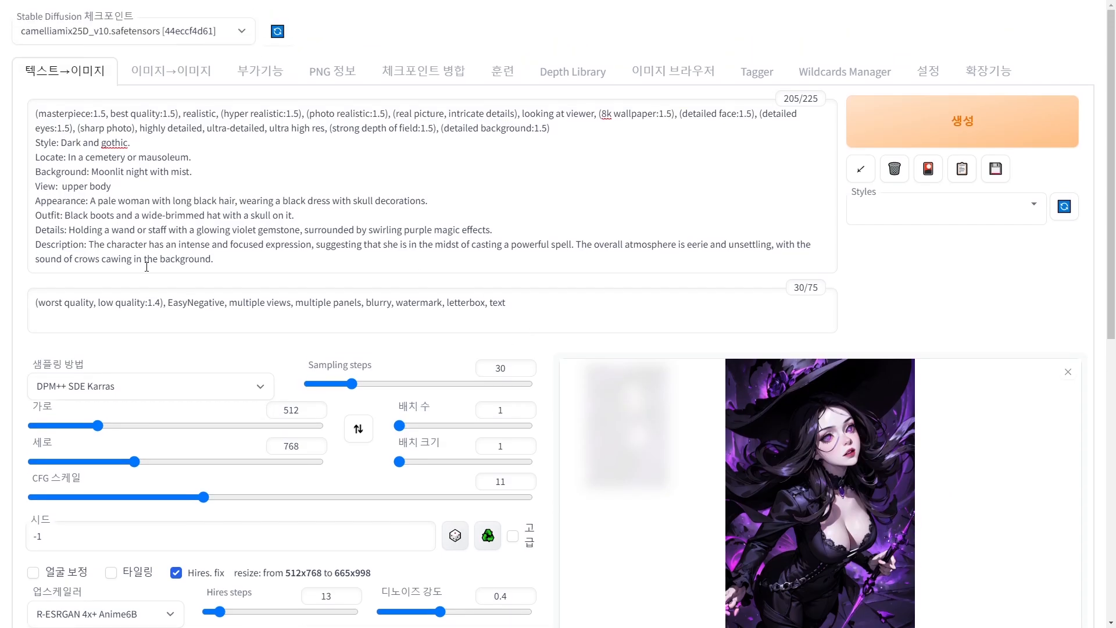
Change the Locate line of the positive prompt to "(In a cemetery:1.5)", removing the mausoleum alternative
{"action": "left_click", "coordinate": [68, 157]}
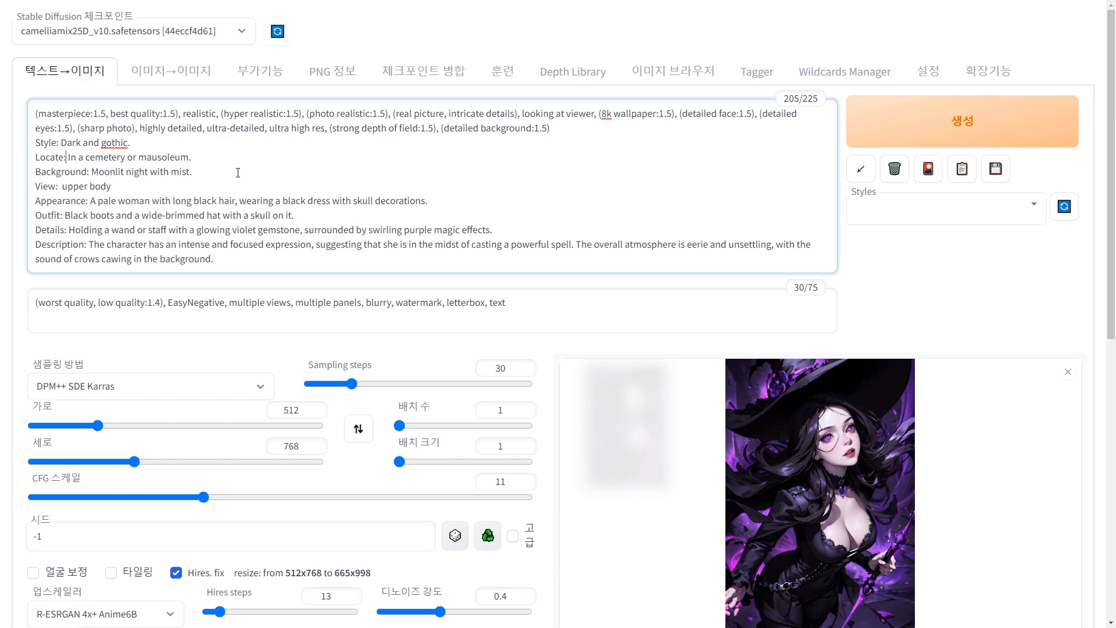
{"action": "type", "text": "("}
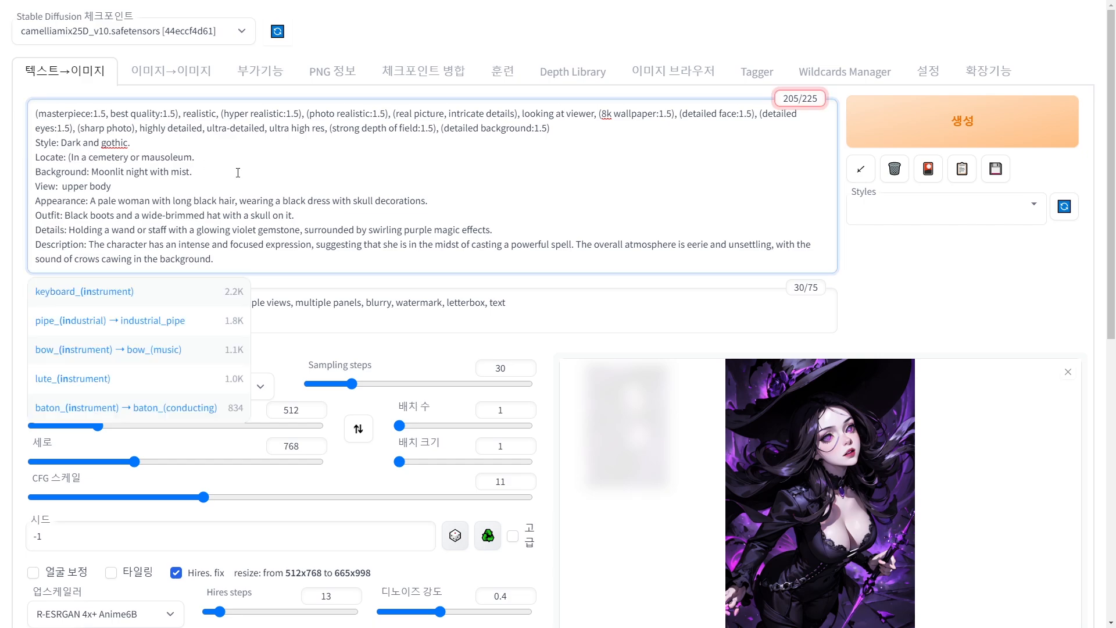
{"action": "type", "text": ":1.5)"}
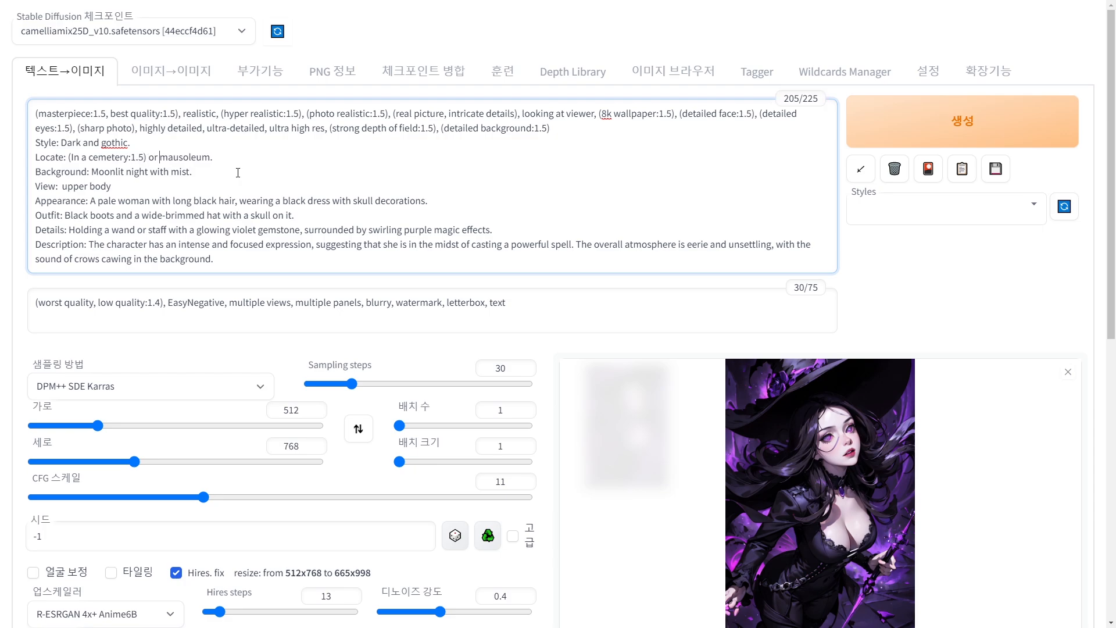
{"action": "key", "text": "BackSpace"}
{"action": "key", "text": "BackSpace"}
{"action": "key", "text": "BackSpace"}
{"action": "key", "text": "BackSpace"}
{"action": "key", "text": "BackSpace"}
{"action": "key", "text": "BackSpace"}
{"action": "key", "text": "BackSpace"}
{"action": "key", "text": "BackSpace"}
{"action": "key", "text": "BackSpace"}
{"action": "key", "text": "BackSpace"}
{"action": "key", "text": "BackSpace"}
{"action": "key", "text": "BackSpace"}
{"action": "key", "text": "BackSpace"}
{"action": "key", "text": "BackSpace"}
Reword the end of the prompt's Details line to "purple magic effects on hands", removing the "surrounded by swirling" wording
{"action": "left_click", "coordinate": [71, 230]}
{"action": "left_click_drag", "start_coordinate": [70, 229], "coordinate": [494, 231]}
{"action": "left_click", "coordinate": [460, 232]}
{"action": "left_click", "coordinate": [424, 232]}
{"action": "left_click_drag", "start_coordinate": [303, 230], "coordinate": [493, 230]}
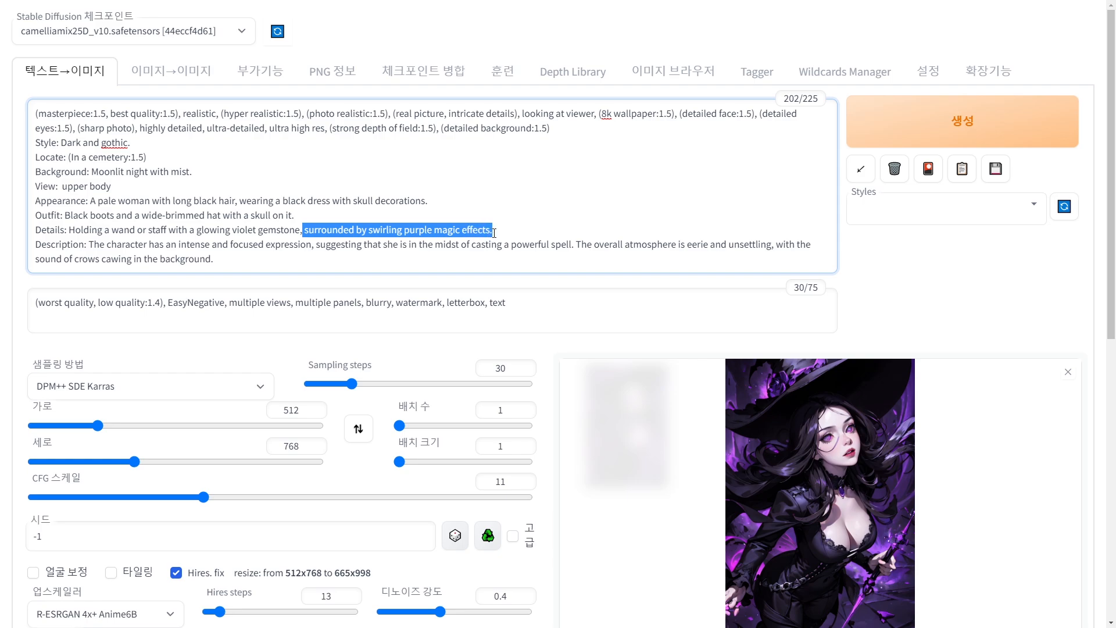
{"action": "left_click", "coordinate": [495, 230]}
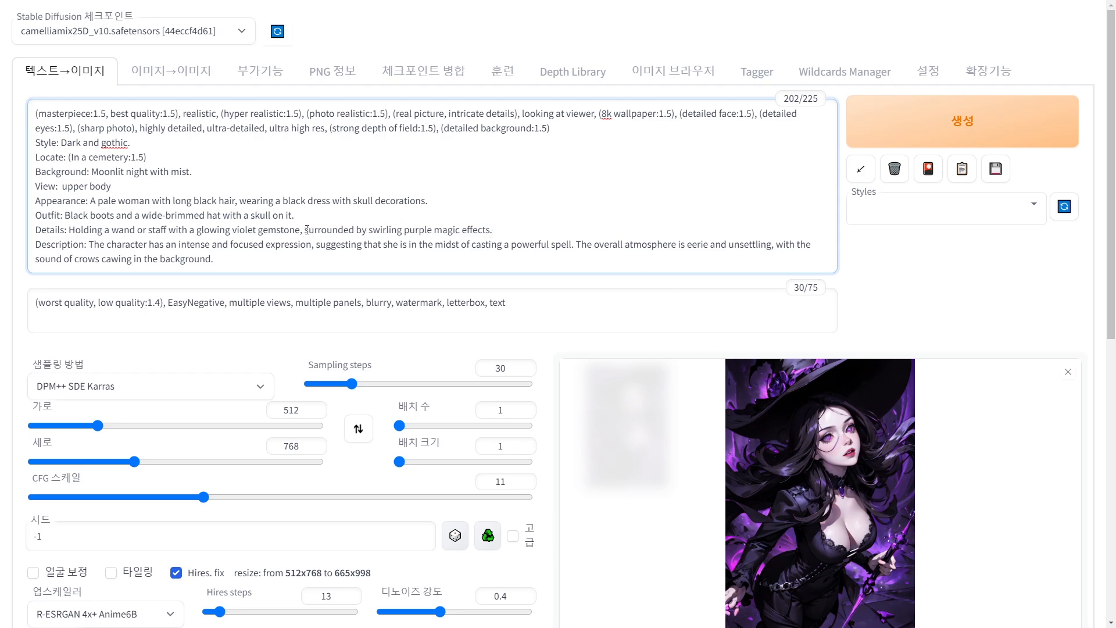
{"action": "left_click_drag", "start_coordinate": [305, 230], "coordinate": [405, 230]}
{"action": "key", "text": "BackSpace"}
{"action": "key", "text": "End"}
{"action": "key", "text": "BackSpace"}
{"action": "type", "text": "on hand"}
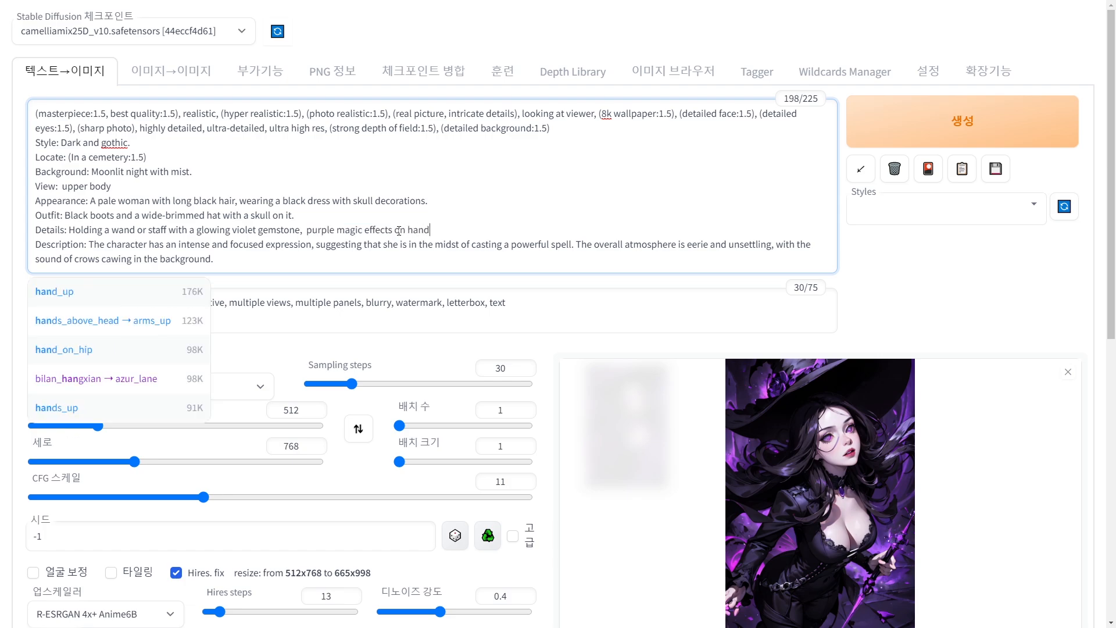
{"action": "type", "text": "s"}
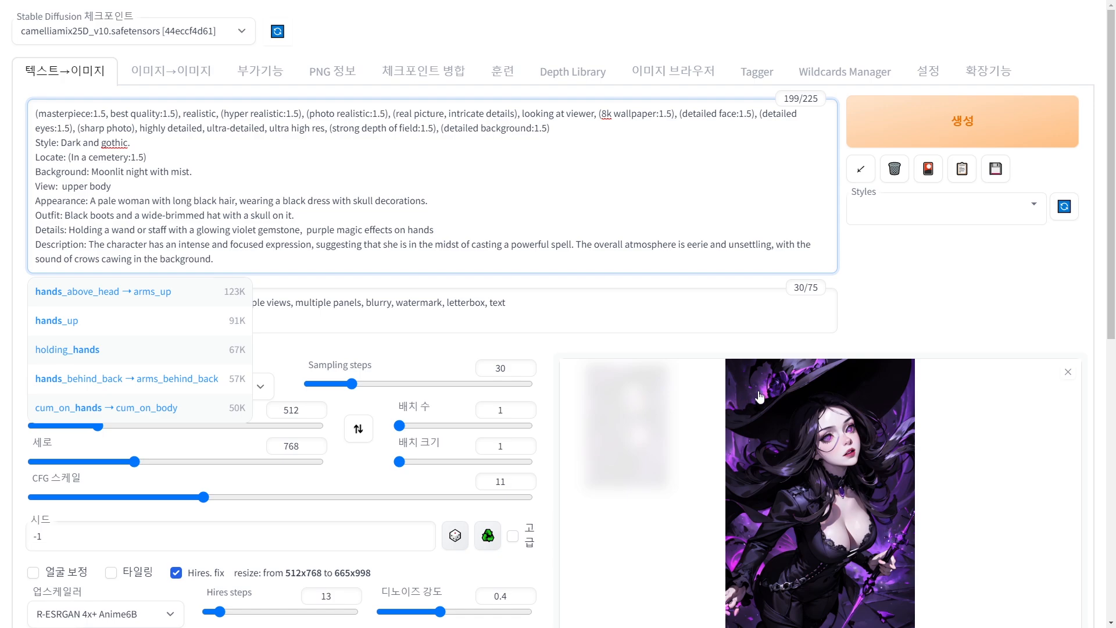
Check the current necromancer image at full size and review the weighted cemetery wording in the Locate line
{"action": "scroll", "coordinate": [778, 481], "scroll_direction": "down", "scroll_amount": 1}
{"action": "left_click", "coordinate": [774, 431]}
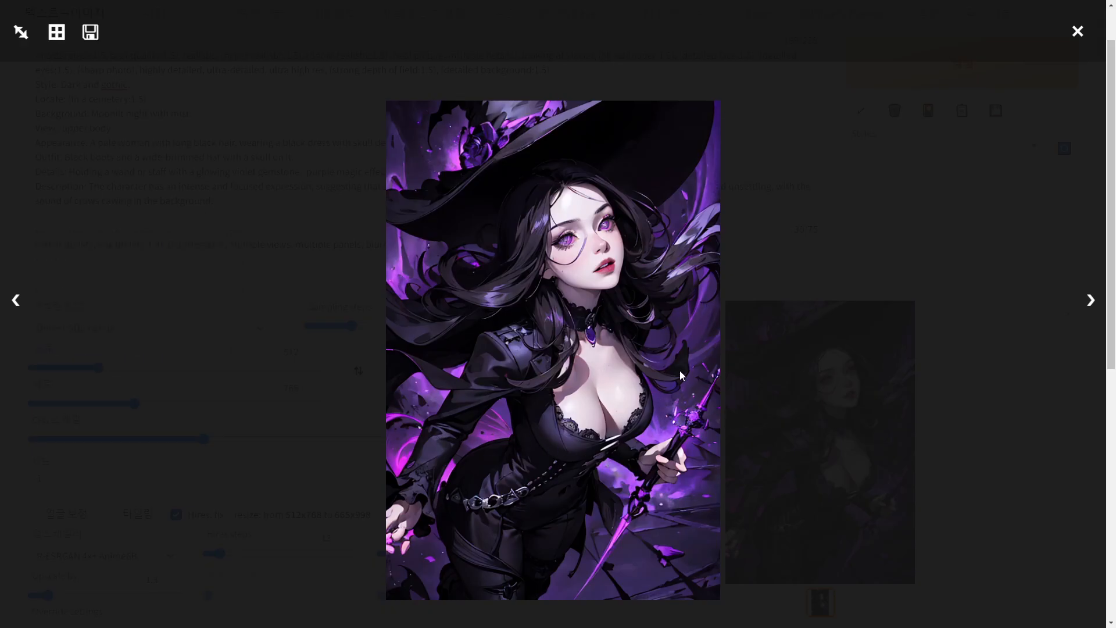
{"action": "left_click", "coordinate": [933, 437]}
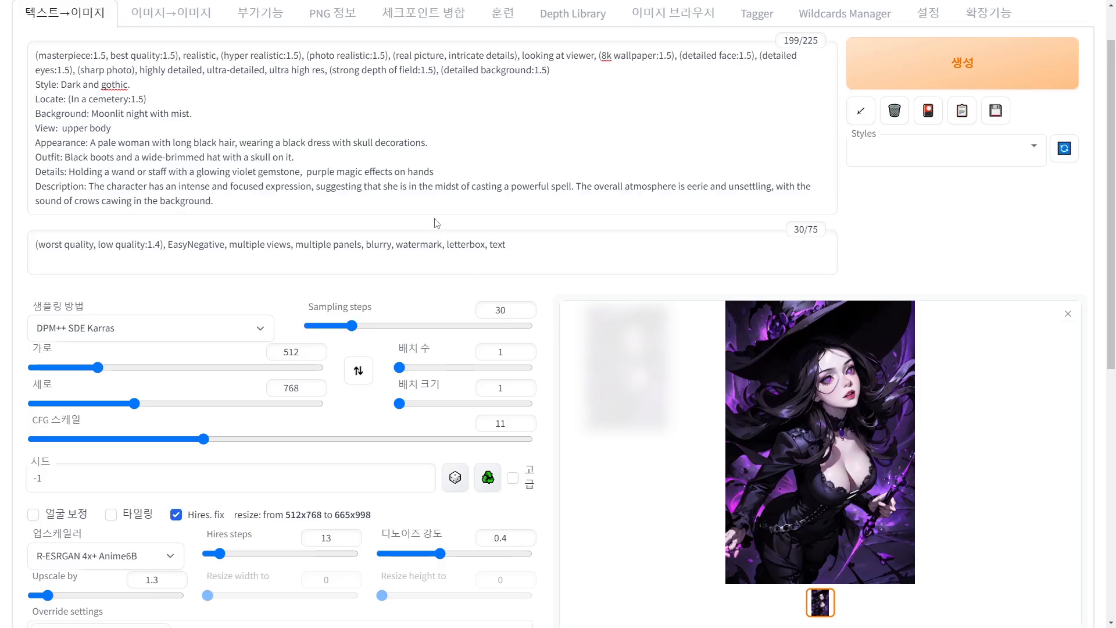
{"action": "scroll", "coordinate": [538, 303], "scroll_direction": "up", "scroll_amount": 1}
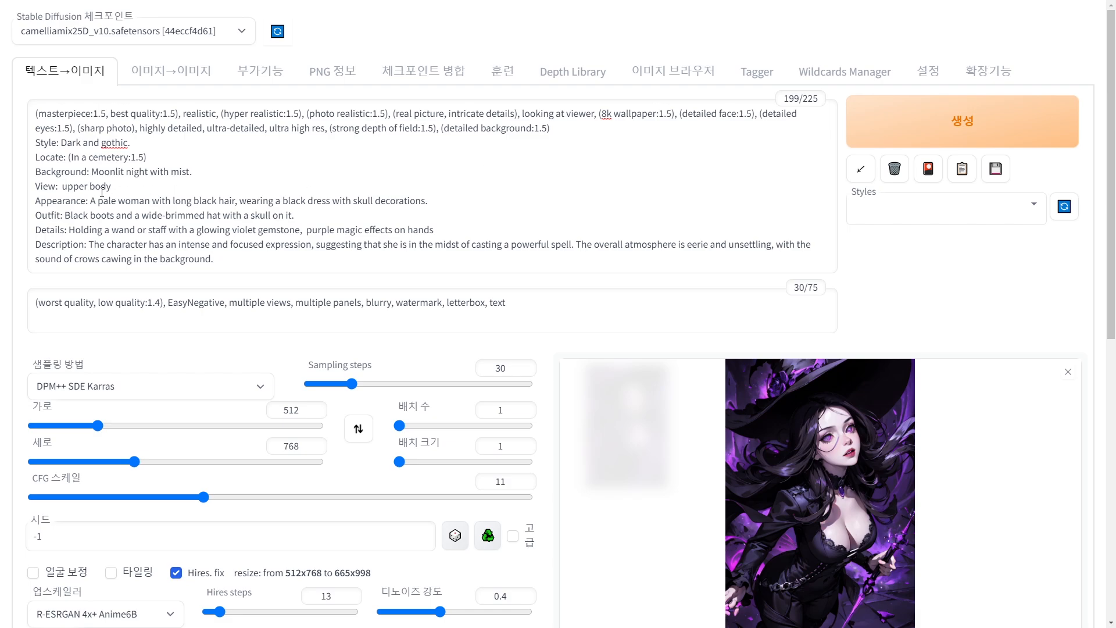
{"action": "mouse_move", "coordinate": [70, 158]}
{"action": "left_mouse_down"}
{"action": "mouse_move", "coordinate": [147, 158]}
{"action": "mouse_move", "coordinate": [74, 158]}
{"action": "left_mouse_up"}
{"action": "left_click", "coordinate": [146, 158]}
{"action": "left_click", "coordinate": [97, 162]}
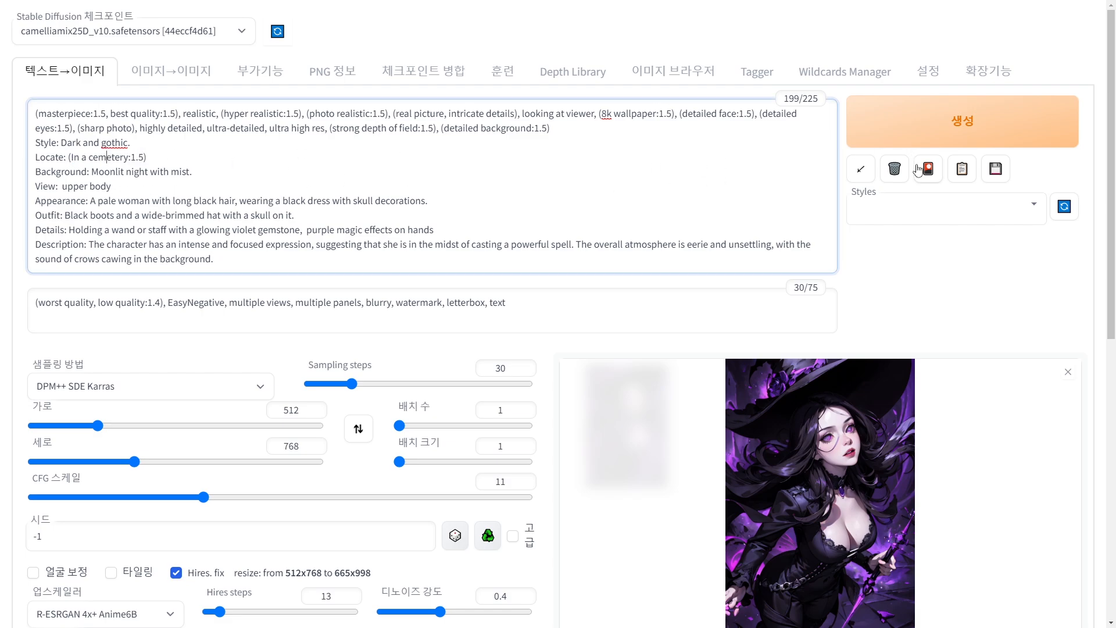
Generate a new necromancer image from the cemetery-weighted prompt, inspect it at full size and close the enlarged view
{"action": "left_click", "coordinate": [905, 127]}
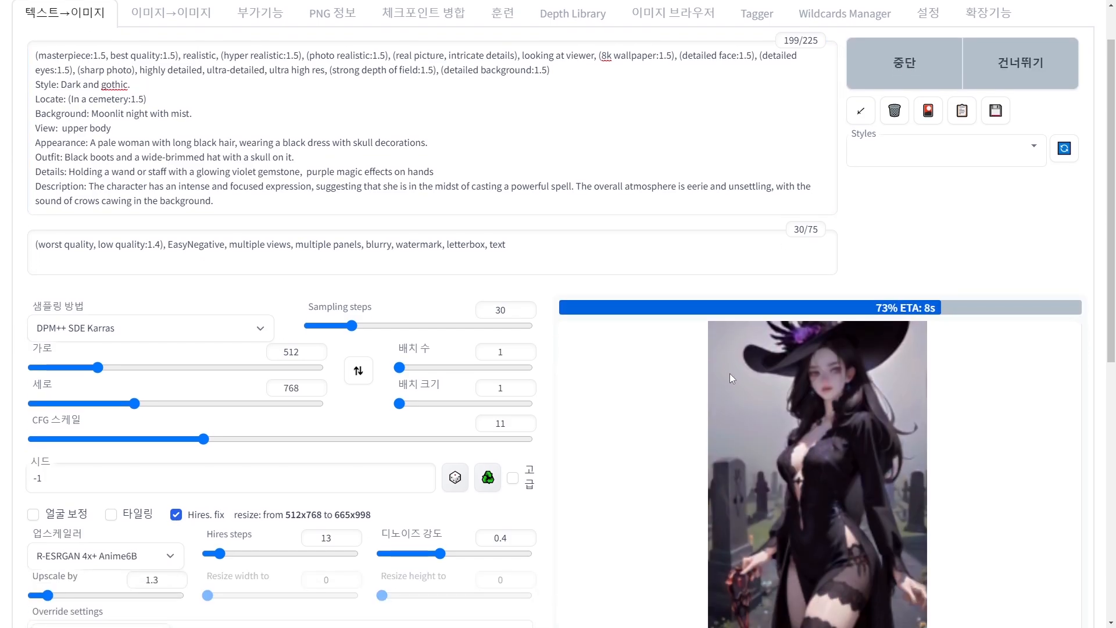
{"action": "scroll", "coordinate": [730, 374], "scroll_direction": "down", "scroll_amount": 2}
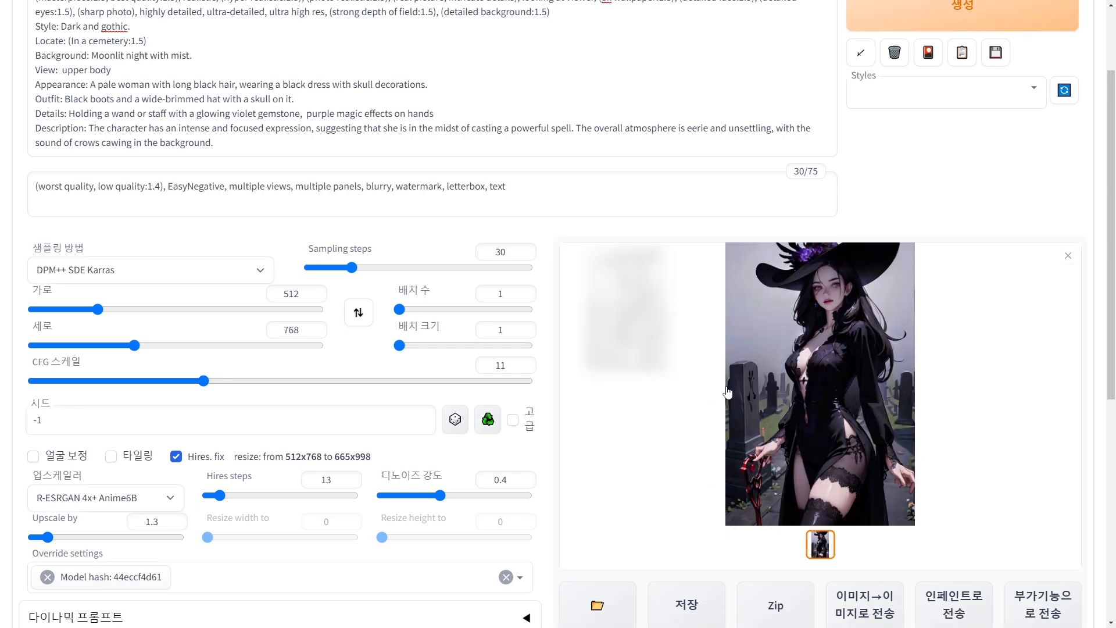
{"action": "left_click", "coordinate": [778, 363]}
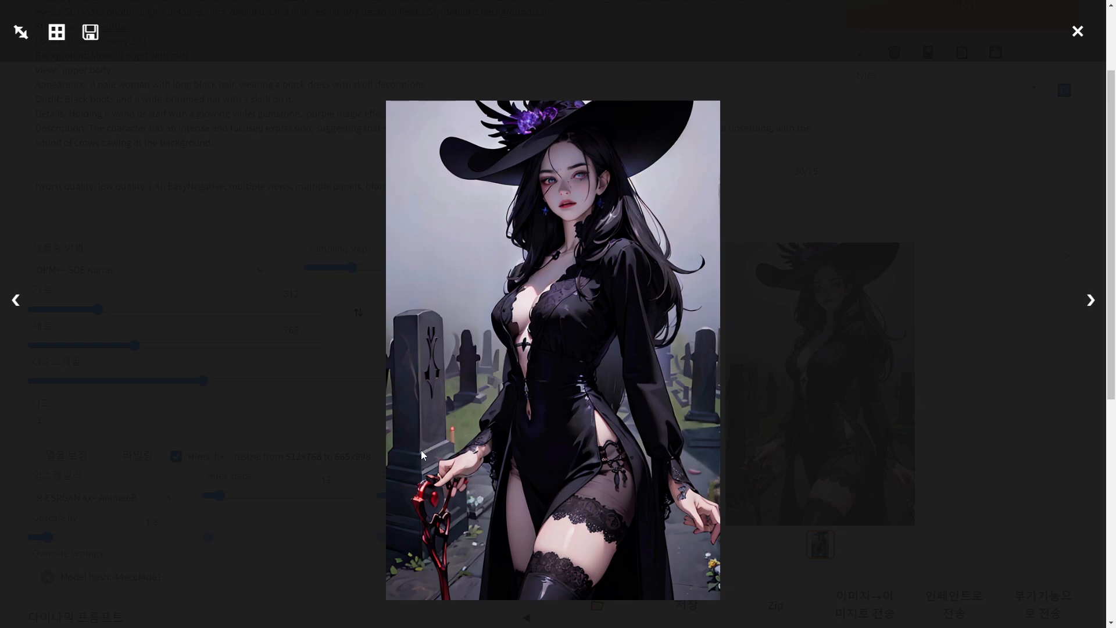
{"action": "left_click", "coordinate": [977, 413]}
{"action": "scroll", "coordinate": [648, 427], "scroll_direction": "up", "scroll_amount": 2}
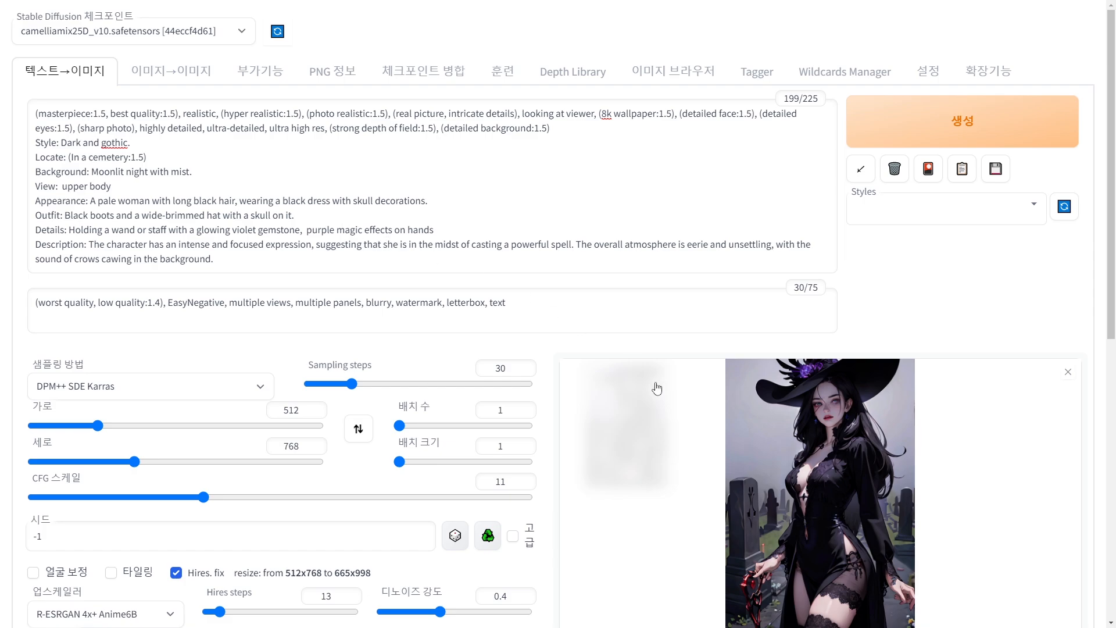
Set the batch count to 10
{"action": "scroll", "coordinate": [578, 428], "scroll_direction": "down", "scroll_amount": 1}
{"action": "double_click", "coordinate": [489, 352]}
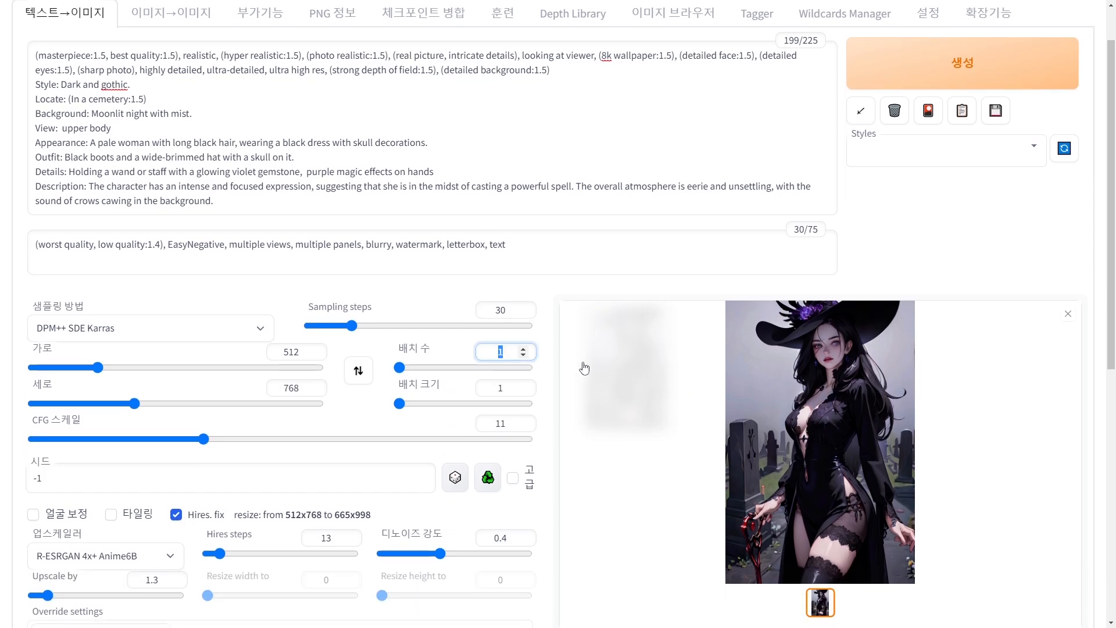
{"action": "type", "text": "10"}
{"action": "scroll", "coordinate": [590, 366], "scroll_direction": "up", "scroll_amount": 1}
{"action": "scroll", "coordinate": [505, 391], "scroll_direction": "down", "scroll_amount": 1}
Inspect the hands and staff in the cemetery image at full size, close it and select the batch count value
{"action": "left_click", "coordinate": [784, 366]}
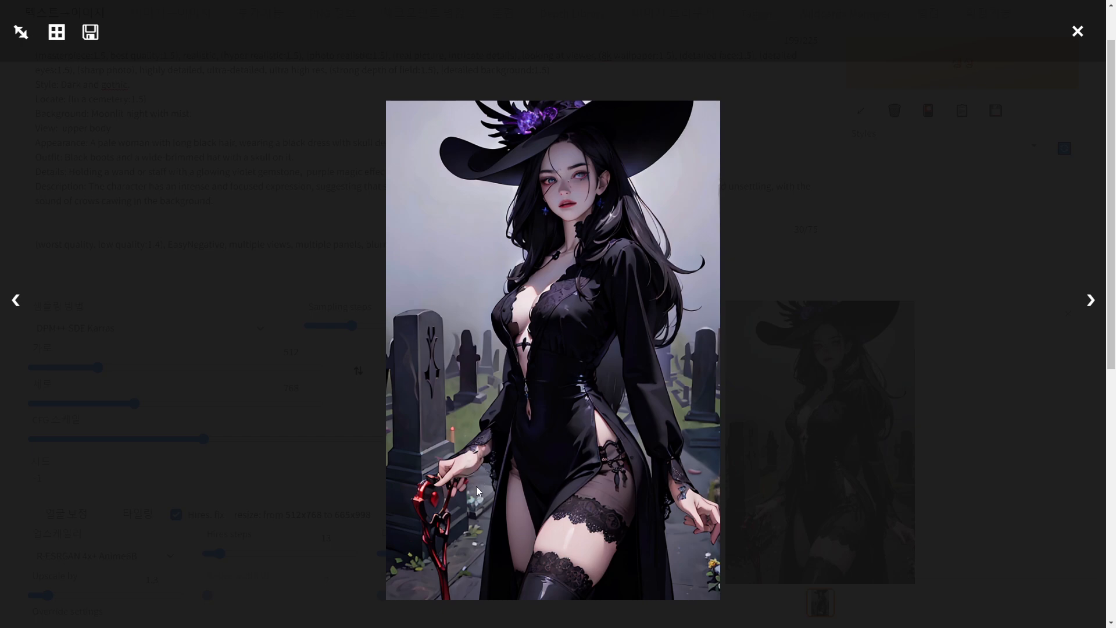
{"action": "left_click", "coordinate": [930, 441]}
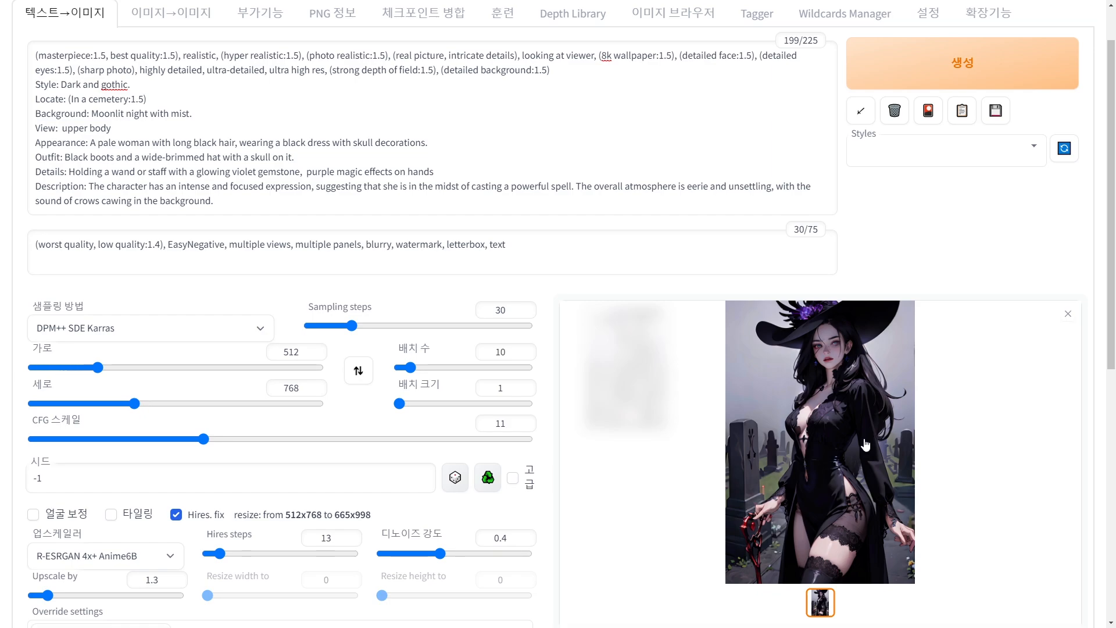
{"action": "scroll", "coordinate": [909, 440], "scroll_direction": "up", "scroll_amount": 1}
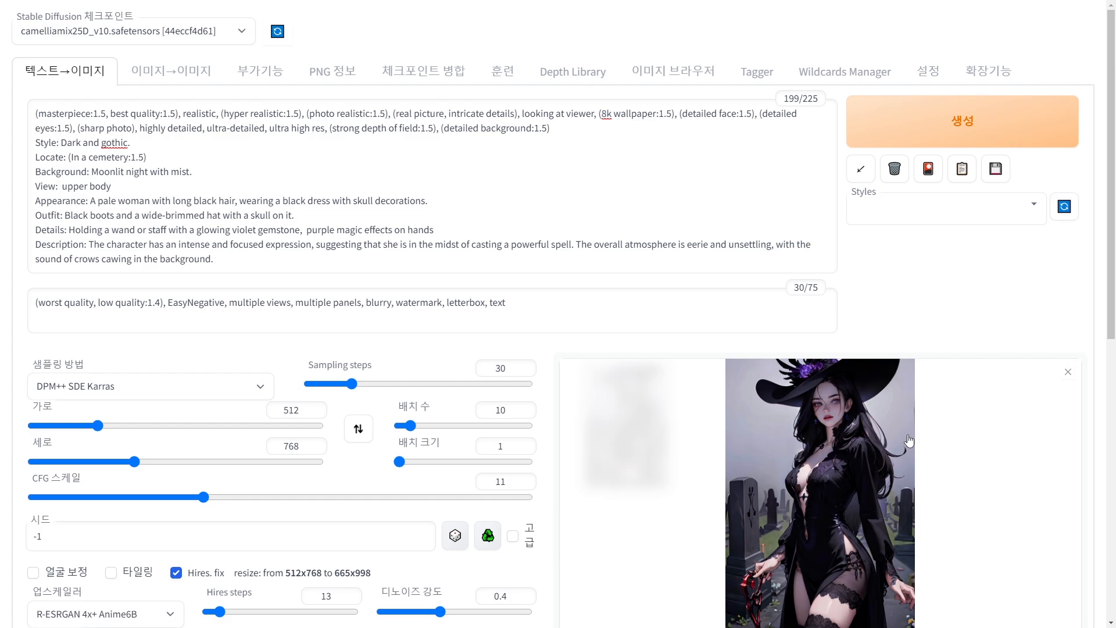
{"action": "double_click", "coordinate": [500, 410]}
Look at the hand depth maps in the Depth Library and return to the text-to-image settings
{"action": "scroll", "coordinate": [600, 441], "scroll_direction": "down", "scroll_amount": 1}
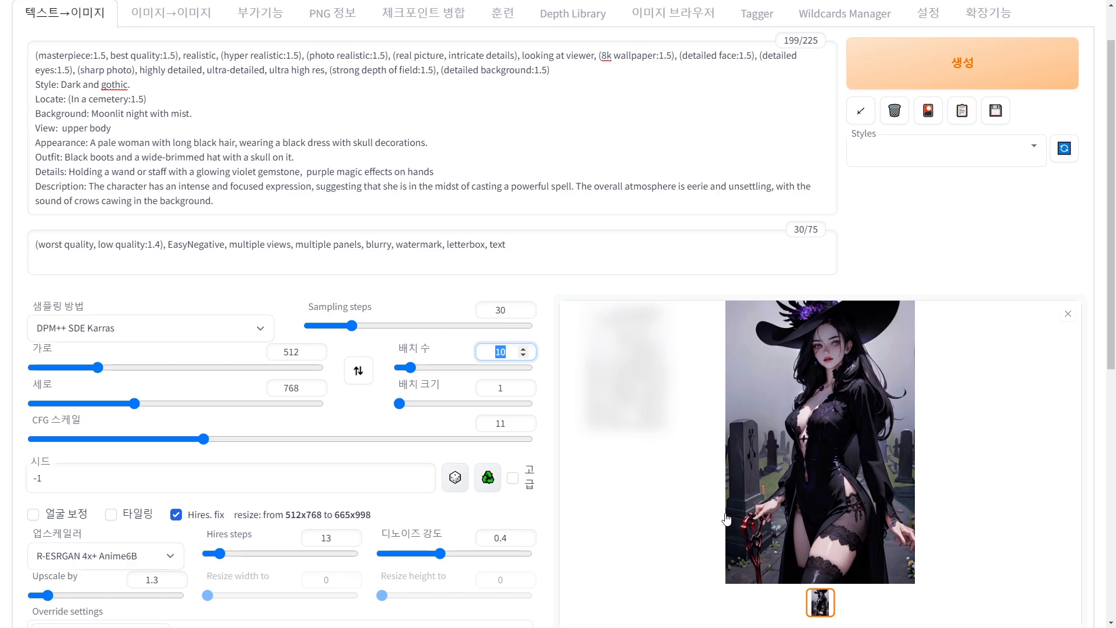
{"action": "scroll", "coordinate": [775, 506], "scroll_direction": "up", "scroll_amount": 1}
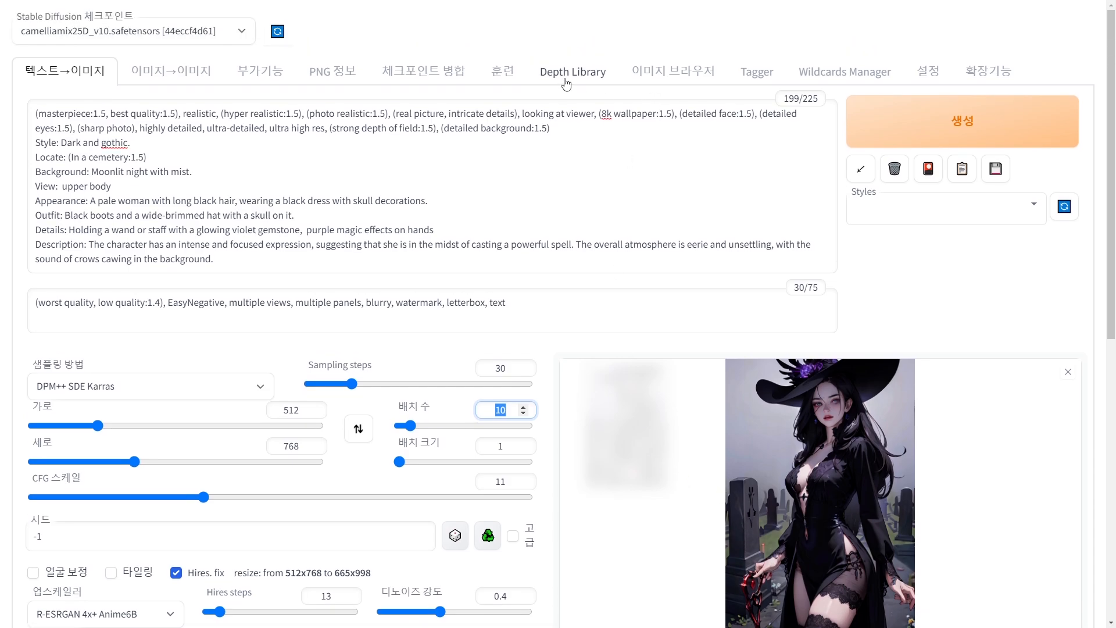
{"action": "left_click", "coordinate": [568, 72]}
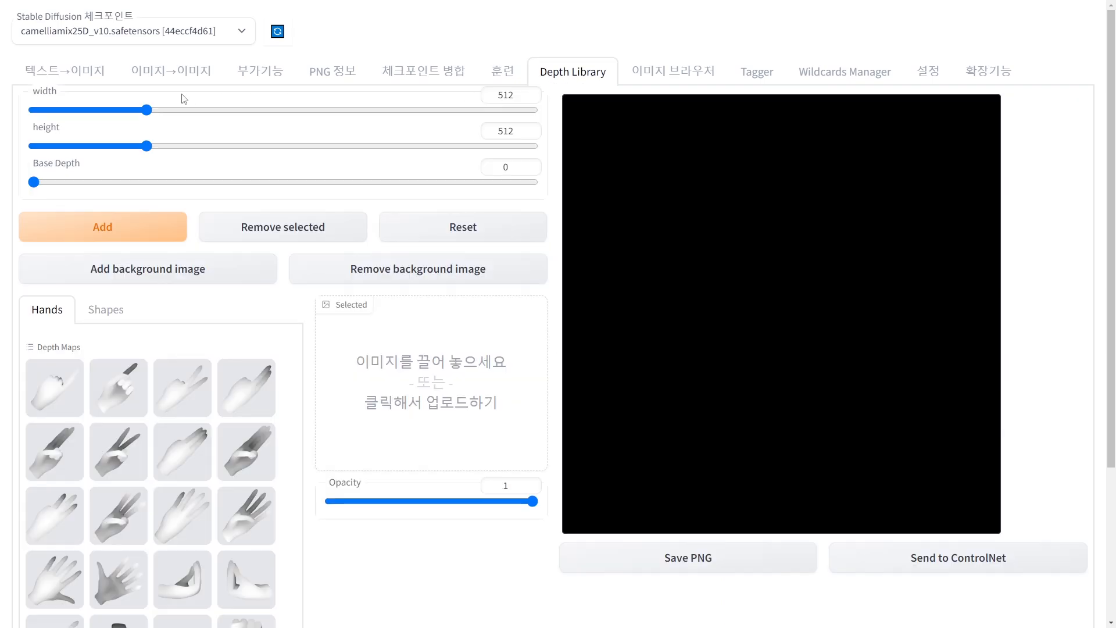
{"action": "left_click", "coordinate": [91, 75]}
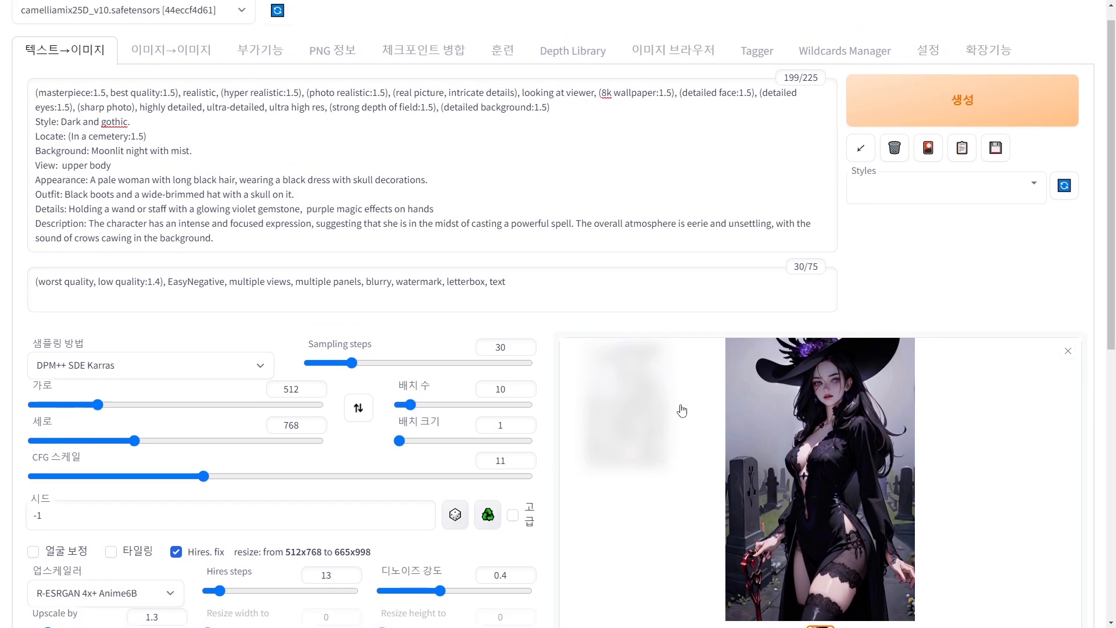
Switch to the ChatGPT conversation and clear the selection on the English necromancer keyword list
{"action": "key", "text": "alt+Tab"}
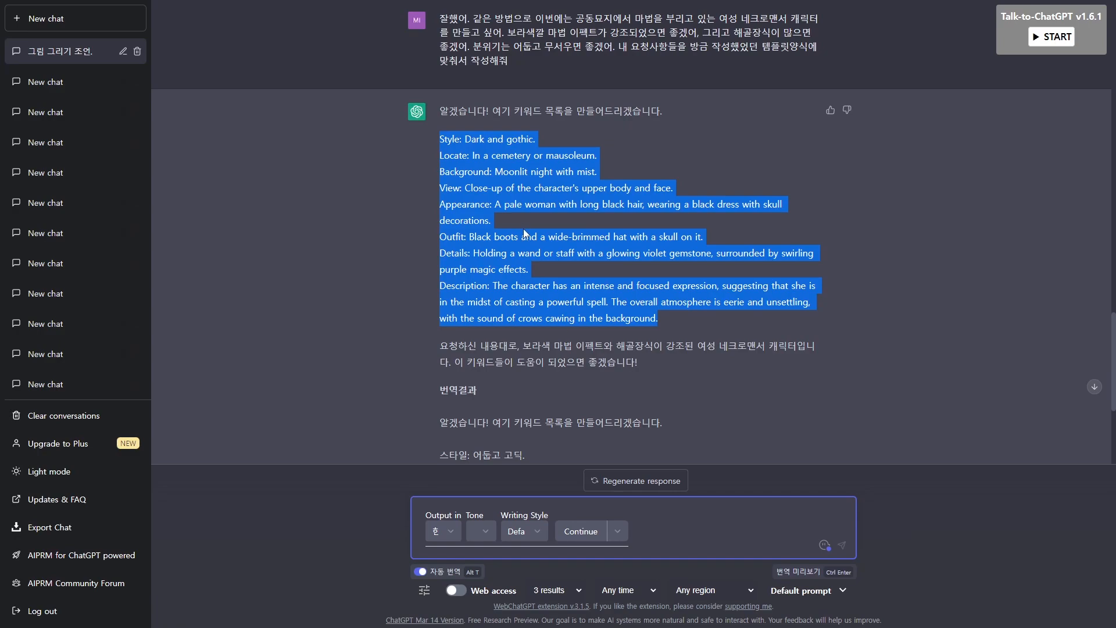
{"action": "left_click", "coordinate": [524, 232]}
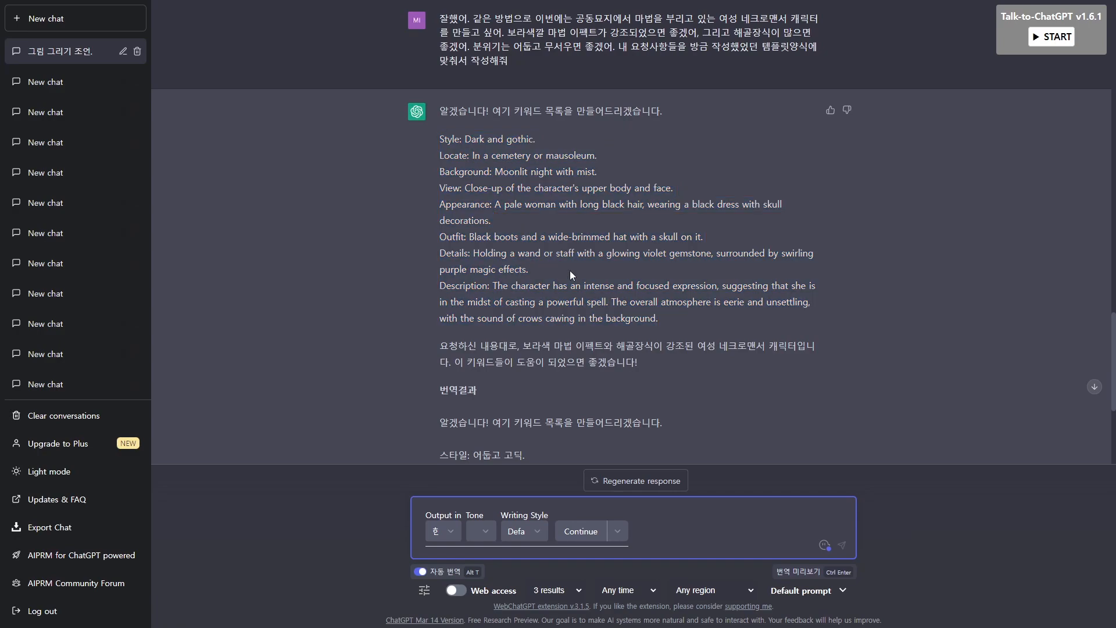
Review the Korean necromancer request and the English keyword list in the ChatGPT conversation
{"action": "mouse_move", "coordinate": [673, 324]}
{"action": "left_mouse_down"}
{"action": "mouse_move", "coordinate": [511, 295]}
{"action": "mouse_move", "coordinate": [440, 138]}
{"action": "mouse_move", "coordinate": [658, 284]}
{"action": "mouse_move", "coordinate": [672, 316]}
{"action": "mouse_move", "coordinate": [465, 189]}
{"action": "mouse_move", "coordinate": [441, 141]}
{"action": "mouse_move", "coordinate": [701, 287]}
{"action": "mouse_move", "coordinate": [672, 316]}
{"action": "left_mouse_up"}
{"action": "left_click", "coordinate": [440, 141]}
{"action": "left_click", "coordinate": [668, 316]}
{"action": "scroll", "coordinate": [478, 72], "scroll_direction": "up", "scroll_amount": 1}
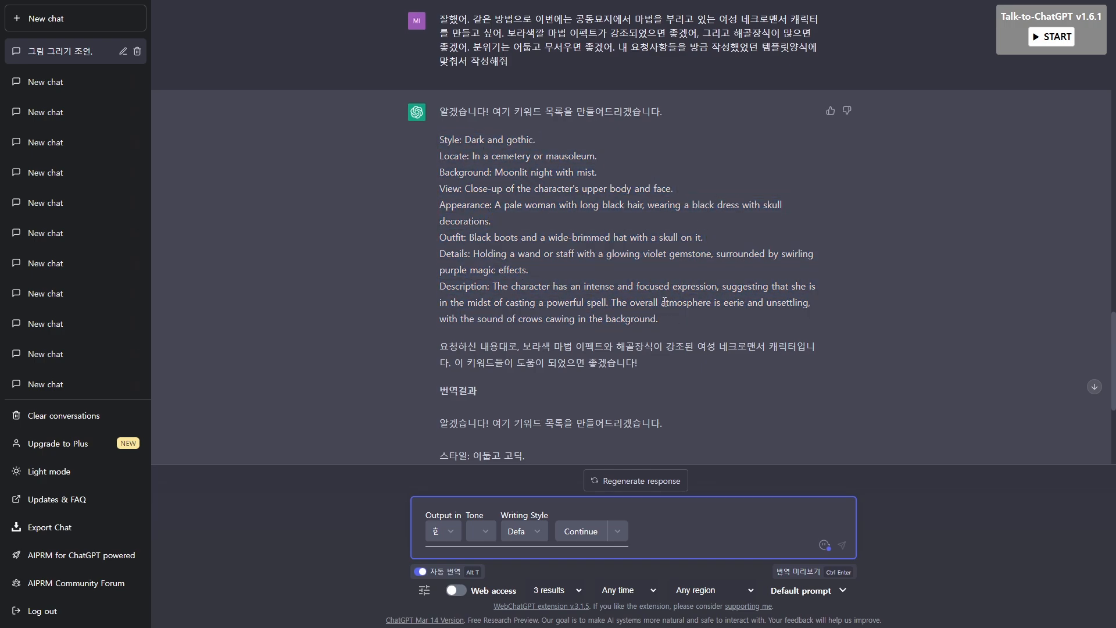
{"action": "left_click_drag", "start_coordinate": [478, 73], "coordinate": [570, 91]}
{"action": "left_click", "coordinate": [596, 163]}
{"action": "scroll", "coordinate": [592, 216], "scroll_direction": "down", "scroll_amount": 2}
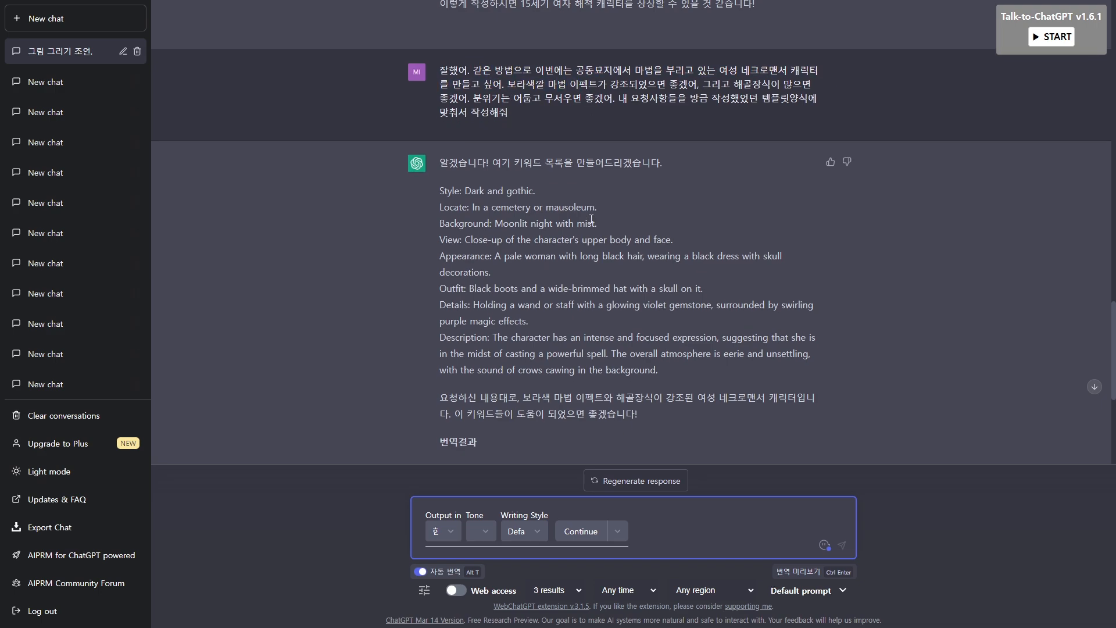
{"action": "left_click_drag", "start_coordinate": [443, 79], "coordinate": [662, 260]}
{"action": "left_click", "coordinate": [662, 260]}
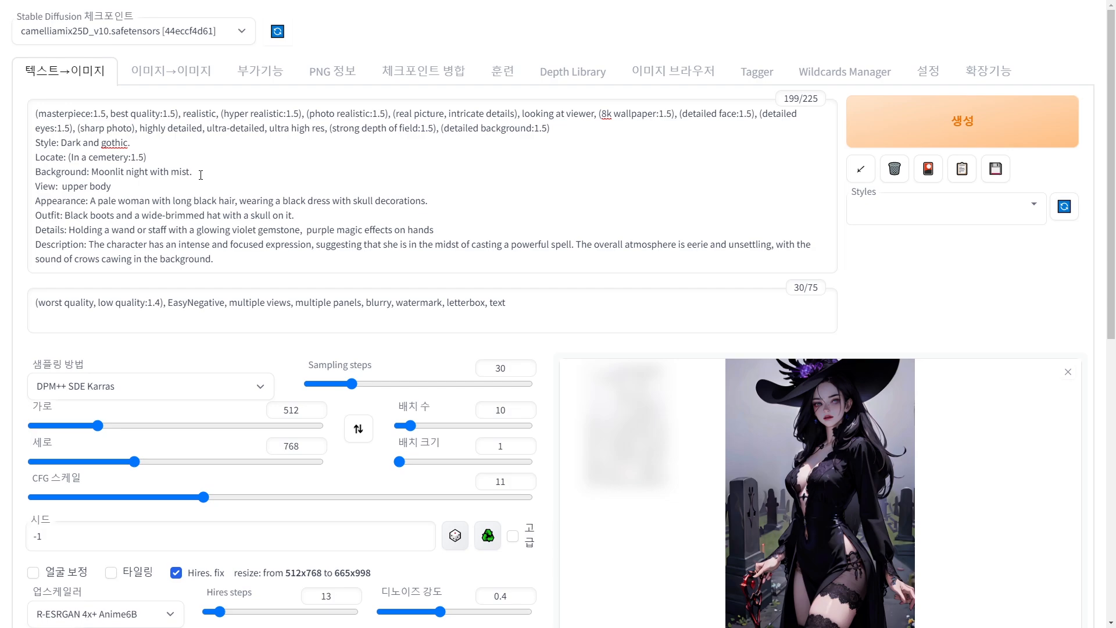
Switch to Stable Diffusion and review the template lines and opening quality tags of the positive prompt
{"action": "left_click", "coordinate": [201, 172]}
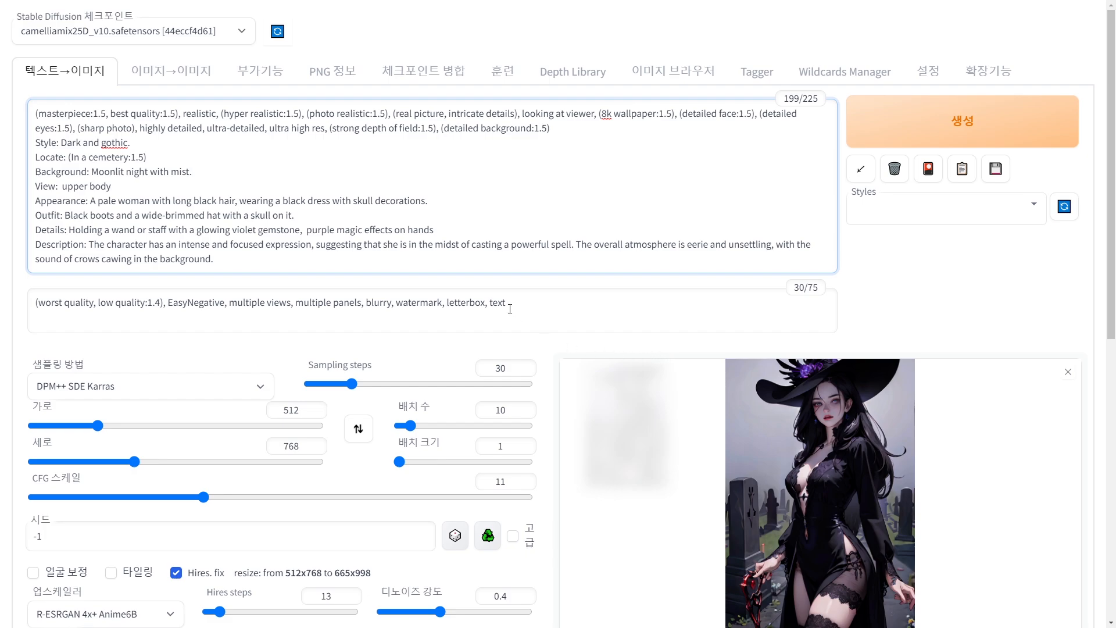
{"action": "left_click_drag", "start_coordinate": [38, 142], "coordinate": [447, 254]}
{"action": "left_click", "coordinate": [446, 254]}
{"action": "left_click", "coordinate": [284, 230]}
{"action": "left_click_drag", "start_coordinate": [564, 129], "coordinate": [32, 112]}
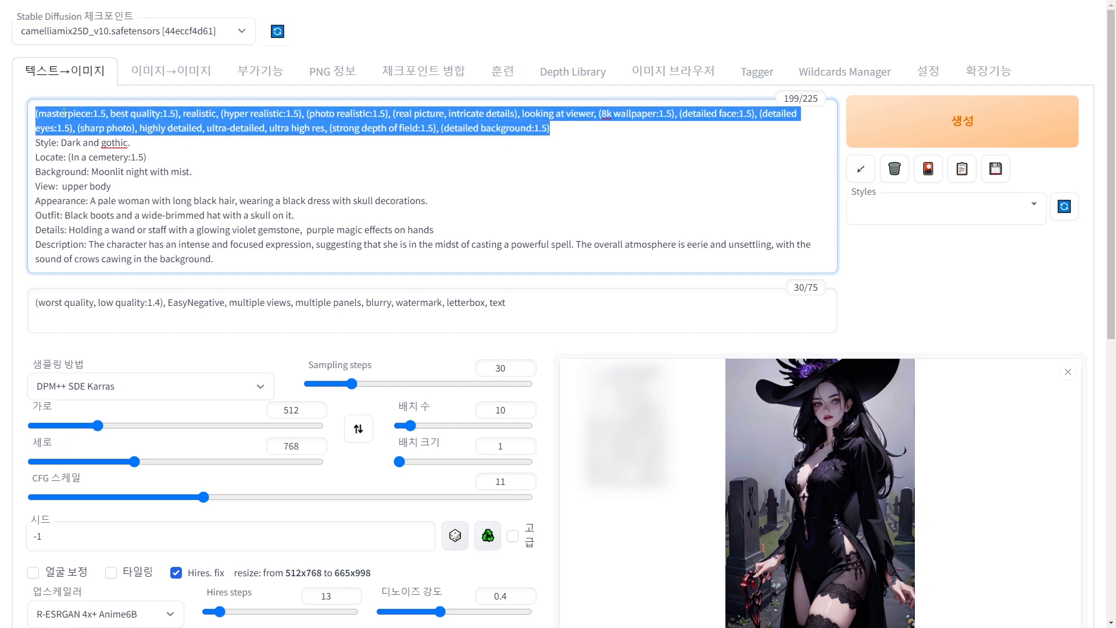
{"action": "left_click_drag", "start_coordinate": [551, 129], "coordinate": [32, 120]}
{"action": "left_click", "coordinate": [280, 128]}
Inspect the generated cemetery image at full size, close it and reread the prompt's quality tags
{"action": "scroll", "coordinate": [794, 372], "scroll_direction": "down", "scroll_amount": 1}
{"action": "left_click", "coordinate": [798, 395]}
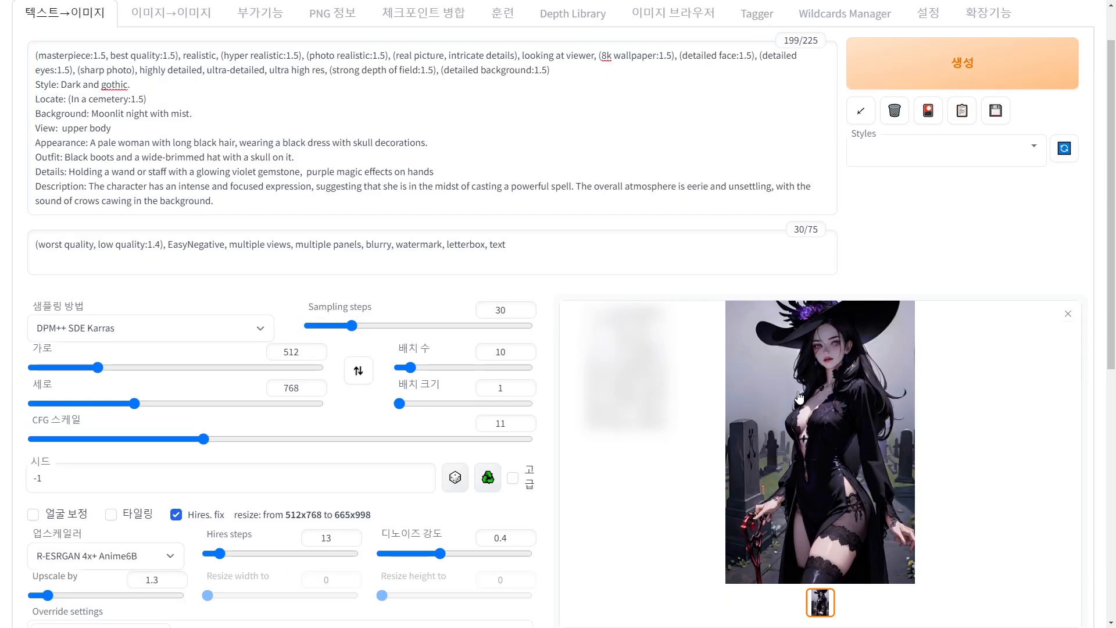
{"action": "left_click", "coordinate": [798, 396]}
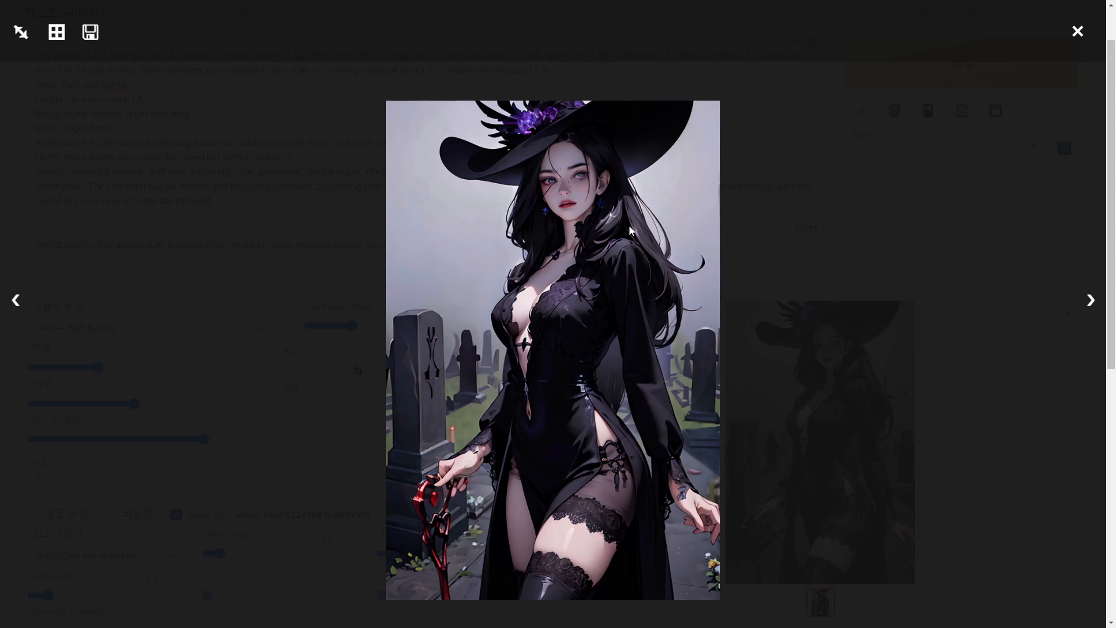
{"action": "left_click", "coordinate": [759, 245]}
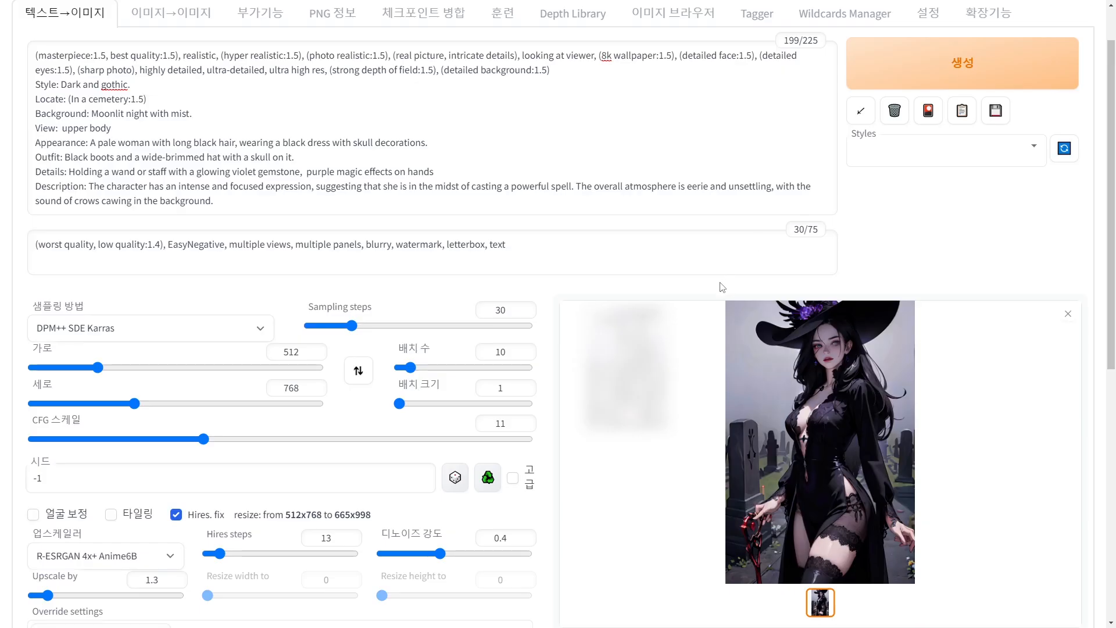
{"action": "scroll", "coordinate": [721, 297], "scroll_direction": "up", "scroll_amount": 1}
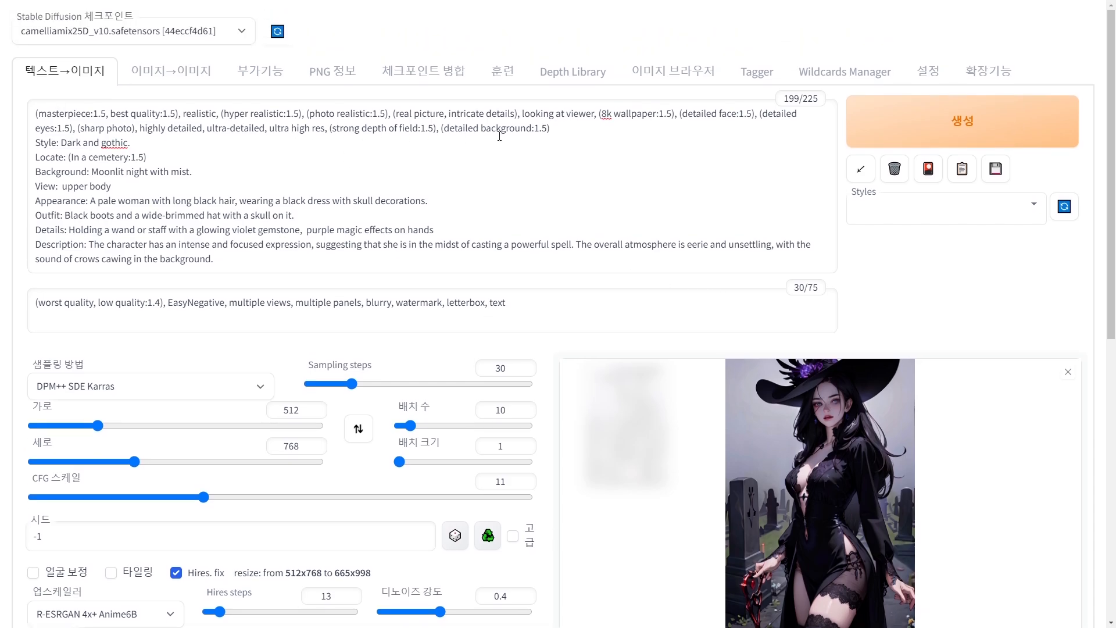
{"action": "left_click", "coordinate": [555, 131]}
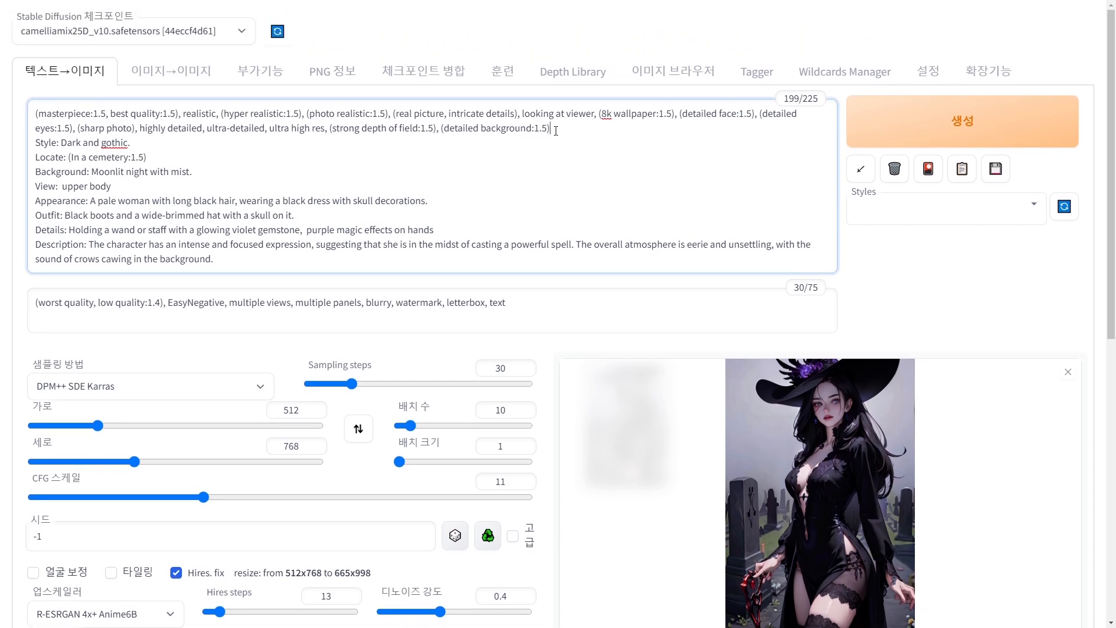
{"action": "left_click_drag", "start_coordinate": [561, 129], "coordinate": [35, 114]}
{"action": "left_click", "coordinate": [566, 114]}
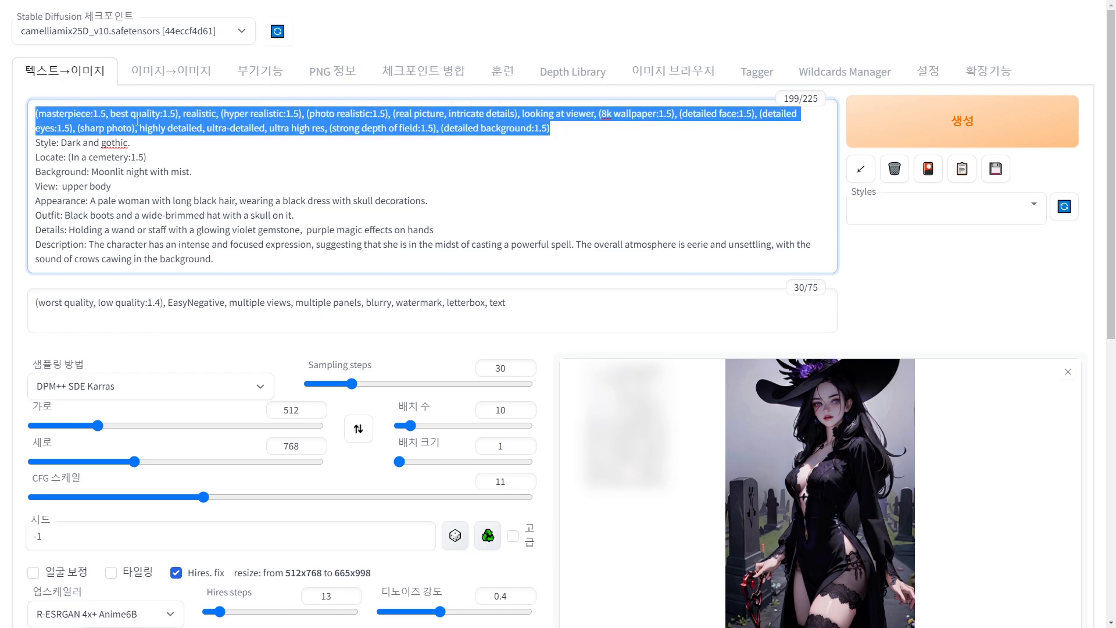
{"action": "left_click", "coordinate": [204, 114]}
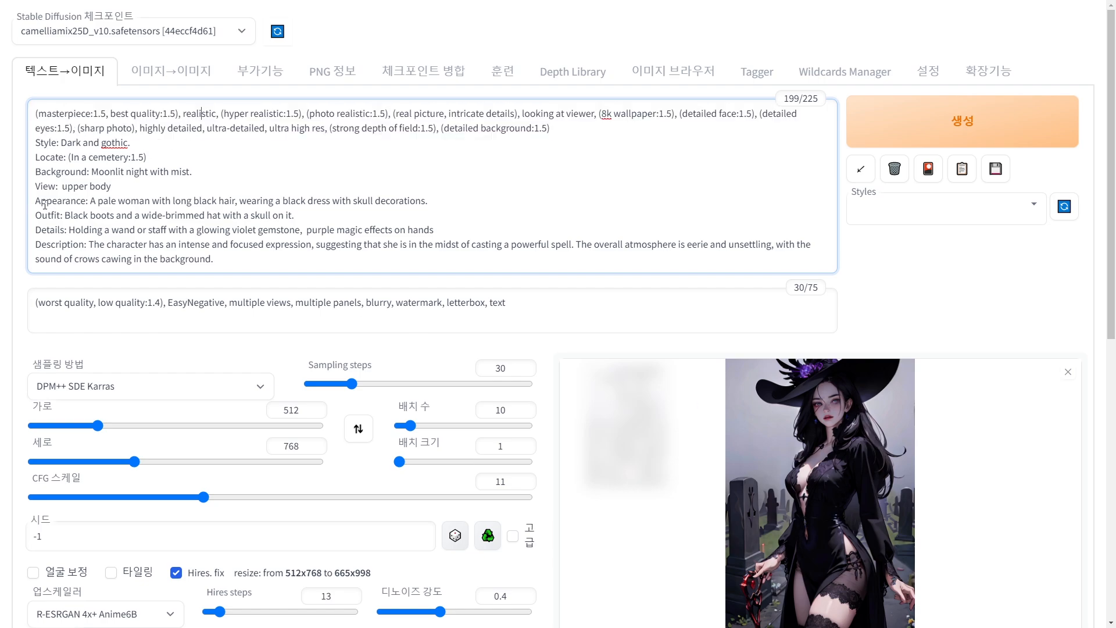
Change the hair colour in the prompt's Appearance line to white
{"action": "left_click_drag", "start_coordinate": [36, 201], "coordinate": [151, 213]}
{"action": "left_click", "coordinate": [150, 211]}
{"action": "left_click_drag", "start_coordinate": [85, 201], "coordinate": [184, 201]}
{"action": "left_click", "coordinate": [147, 200]}
{"action": "left_click", "coordinate": [174, 200]}
{"action": "left_click", "coordinate": [234, 201]}
{"action": "left_click", "coordinate": [185, 200]}
{"action": "left_click_drag", "start_coordinate": [194, 200], "coordinate": [217, 202]}
{"action": "type", "text": "white"}
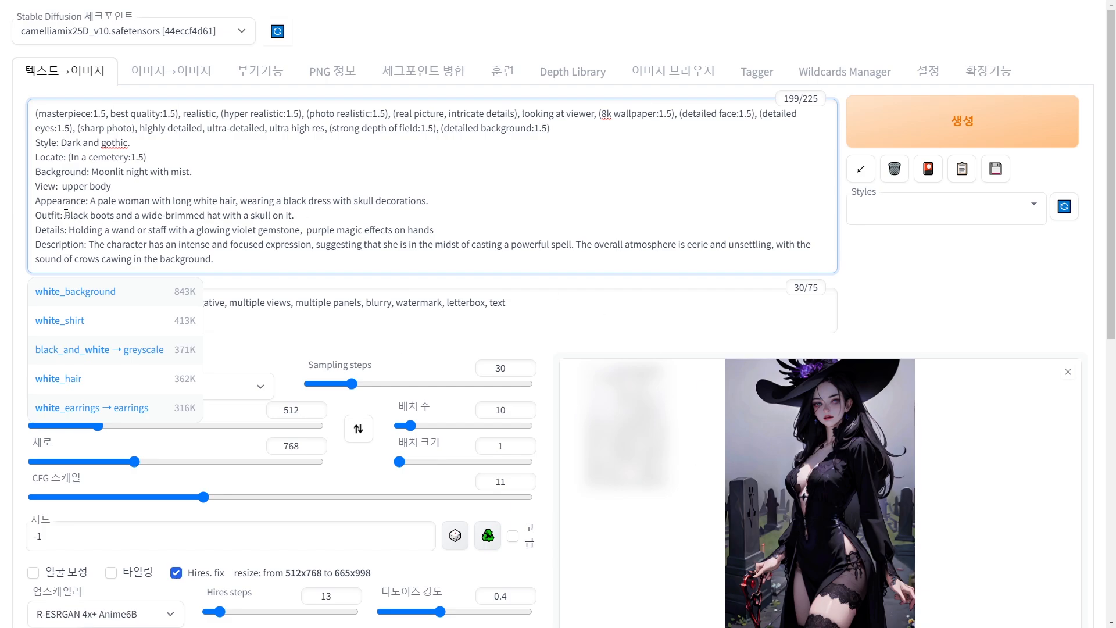
Compare the boots and skull hat in the Outfit line with the generated image at full size, and close the image
{"action": "double_click", "coordinate": [61, 219]}
{"action": "left_click", "coordinate": [63, 216]}
{"action": "left_click_drag", "start_coordinate": [63, 216], "coordinate": [134, 216]}
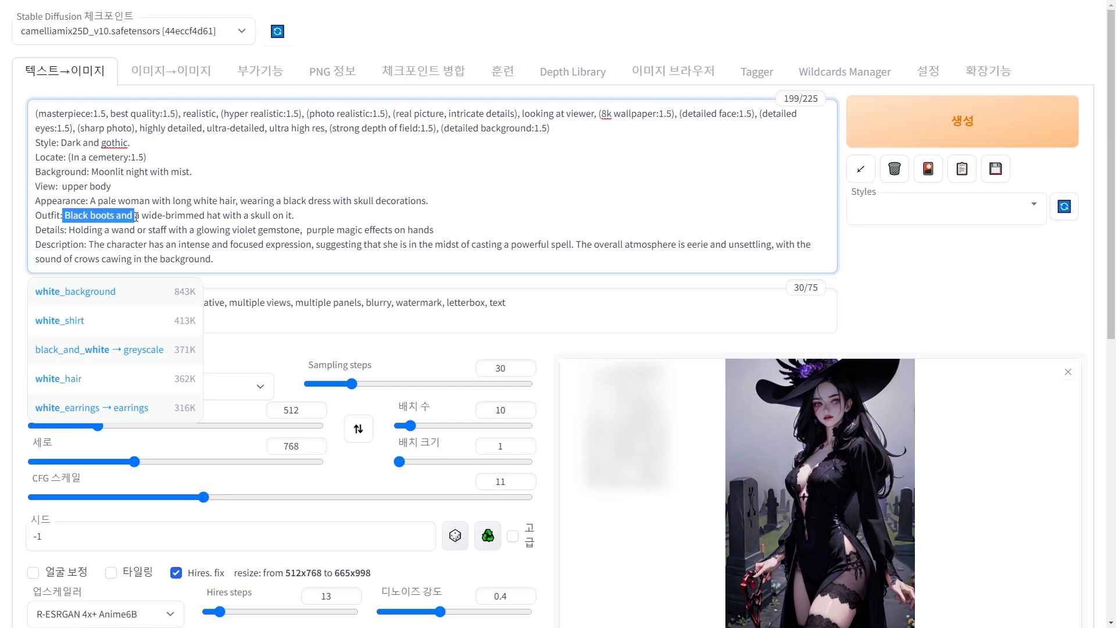
{"action": "left_click", "coordinate": [135, 216]}
{"action": "scroll", "coordinate": [741, 427], "scroll_direction": "down", "scroll_amount": 3}
{"action": "scroll", "coordinate": [179, 240], "scroll_direction": "up", "scroll_amount": 3}
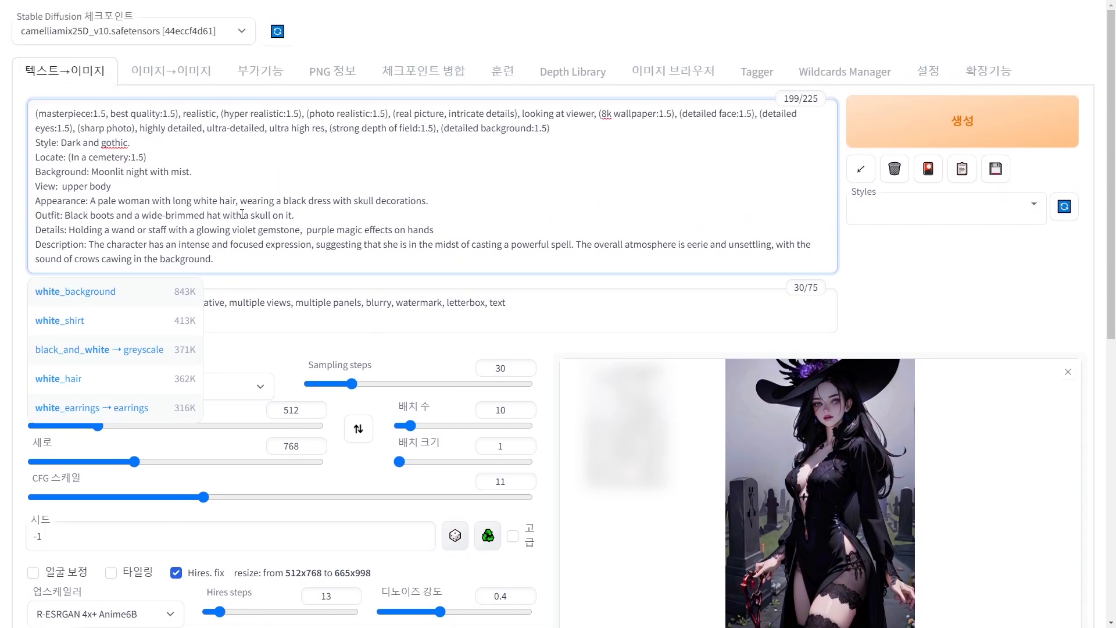
{"action": "left_click", "coordinate": [221, 215]}
{"action": "left_click_drag", "start_coordinate": [250, 215], "coordinate": [284, 215]}
{"action": "left_click", "coordinate": [284, 215]}
{"action": "left_click", "coordinate": [741, 386]}
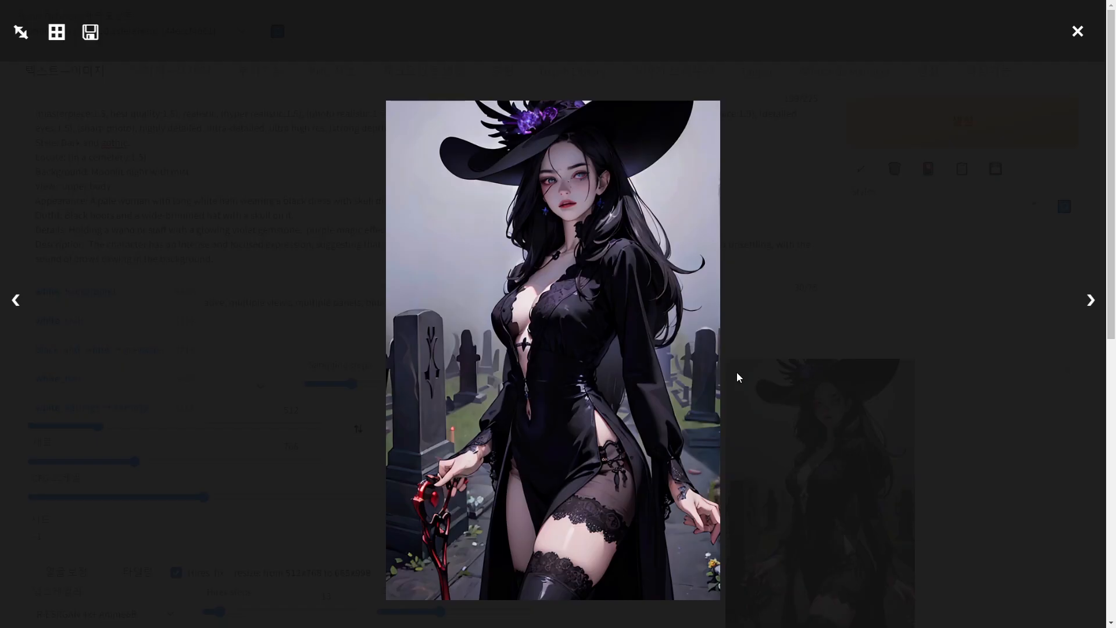
{"action": "left_click", "coordinate": [538, 125]}
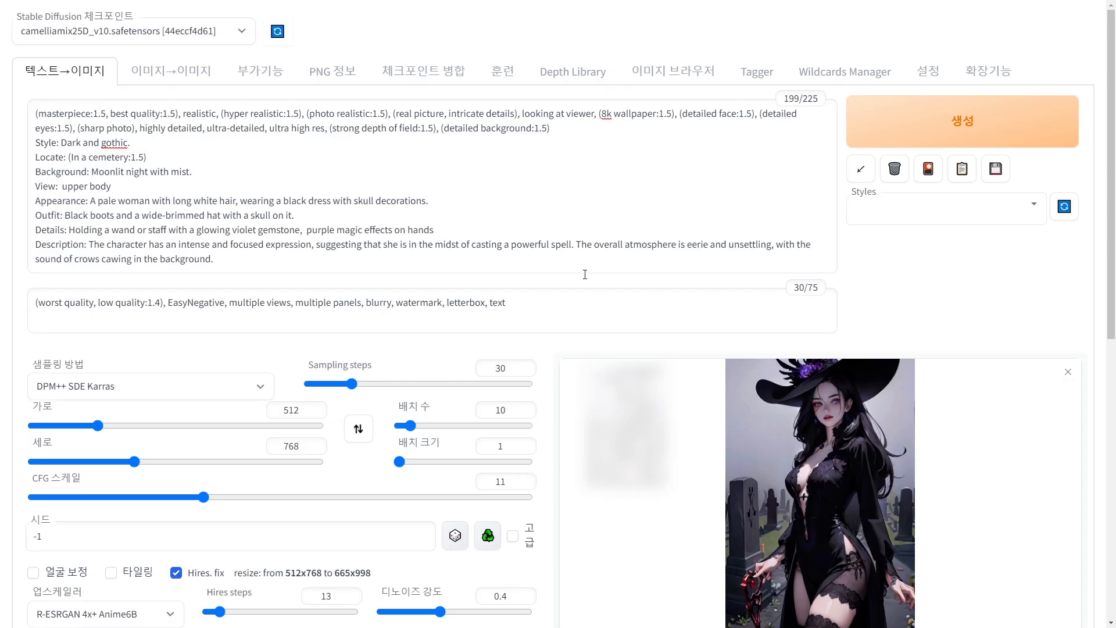
Add "black mage robe," to the end of the Outfit line and delete the wide-brimmed skull hat phrase
{"action": "left_click_drag", "start_coordinate": [203, 215], "coordinate": [261, 215]}
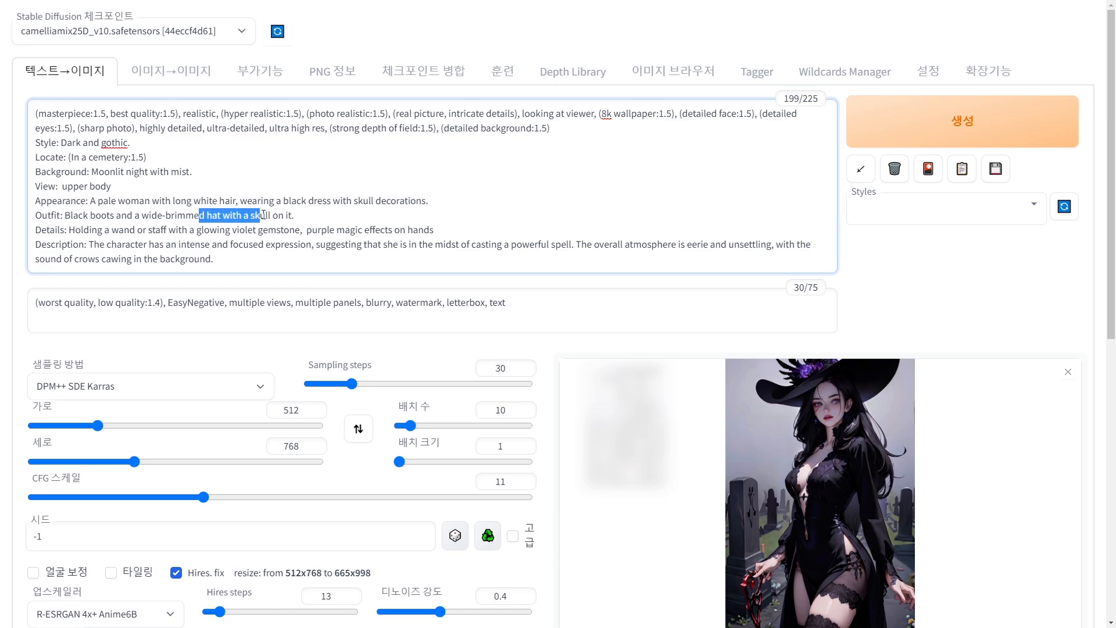
{"action": "left_click", "coordinate": [315, 215]}
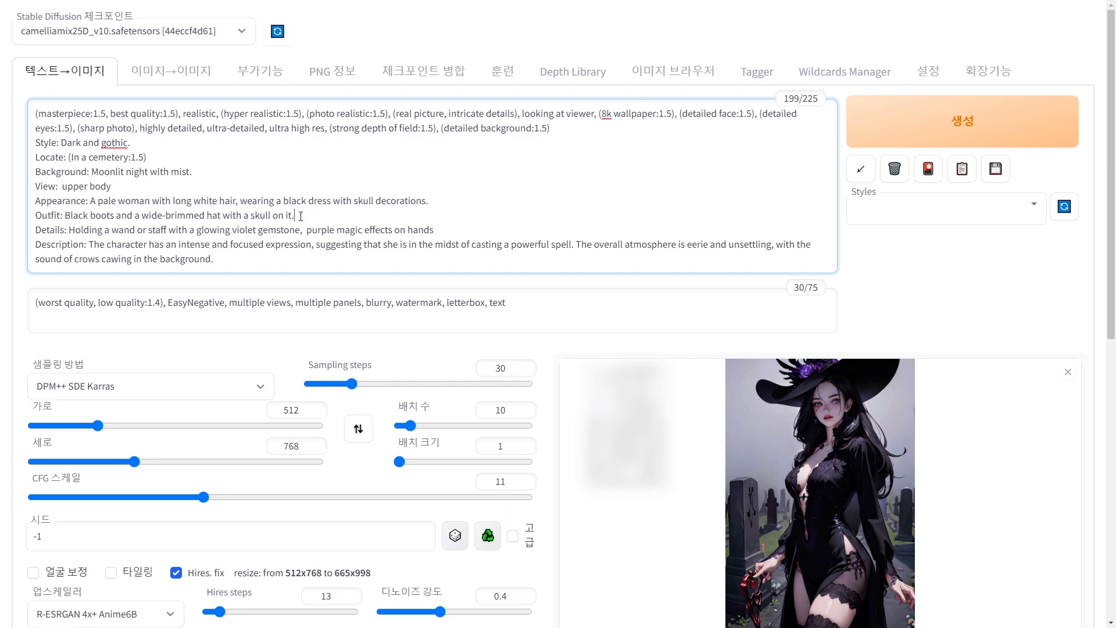
{"action": "key", "text": "BackSpace"}
{"action": "type", "text": ", black "}
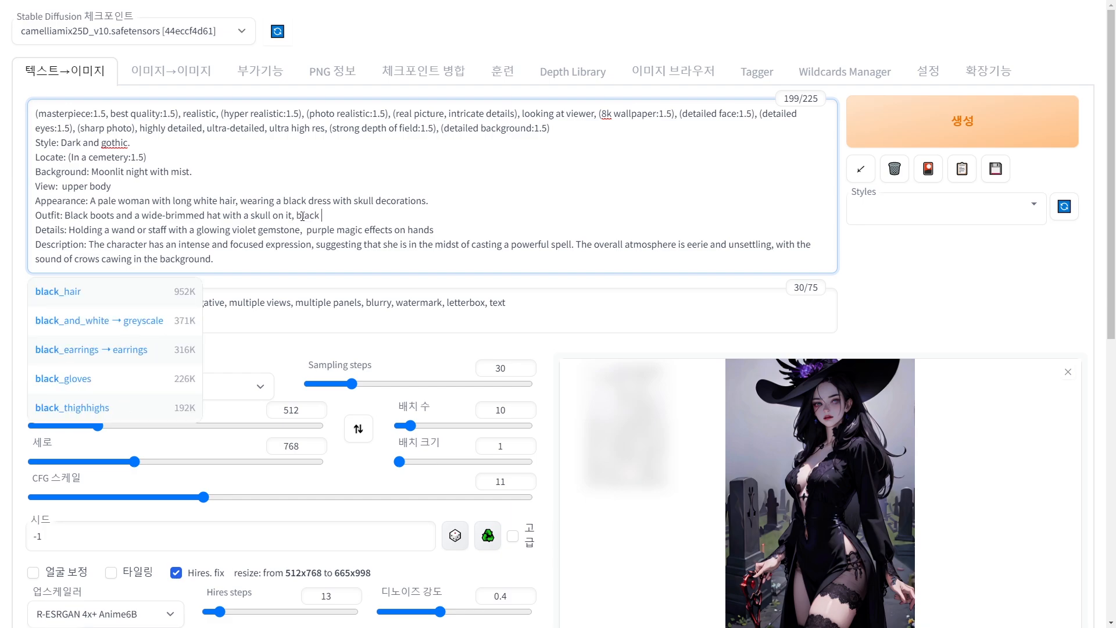
{"action": "type", "text": "mage rob"}
{"action": "key", "text": "BackSpace"}
{"action": "key", "text": "BackSpace"}
{"action": "key", "text": "BackSpace"}
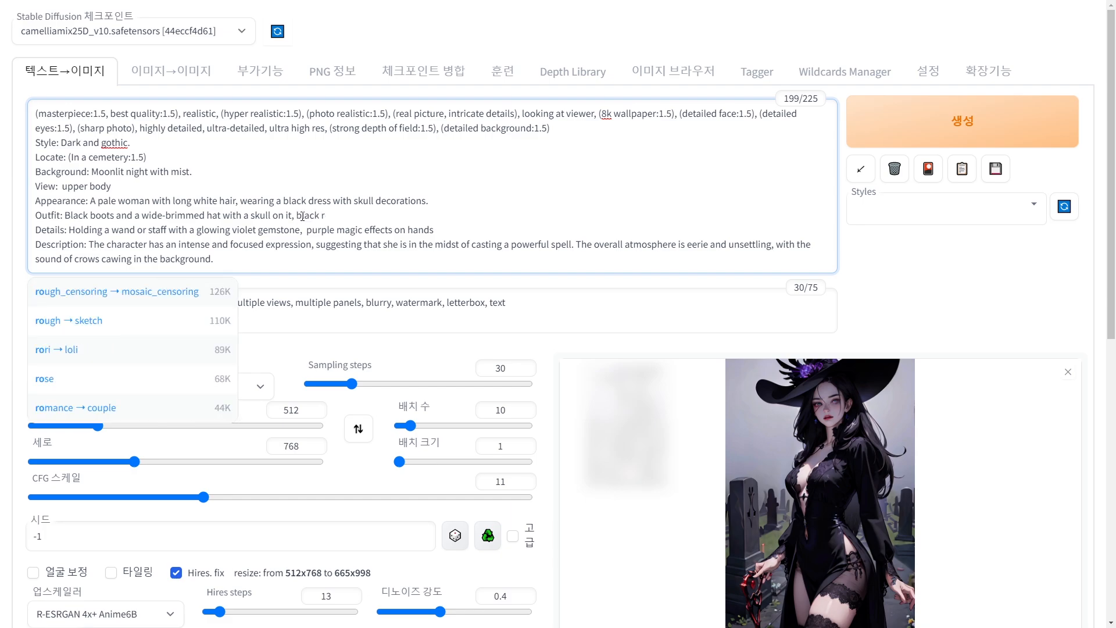
{"action": "type", "text": "mage robe"}
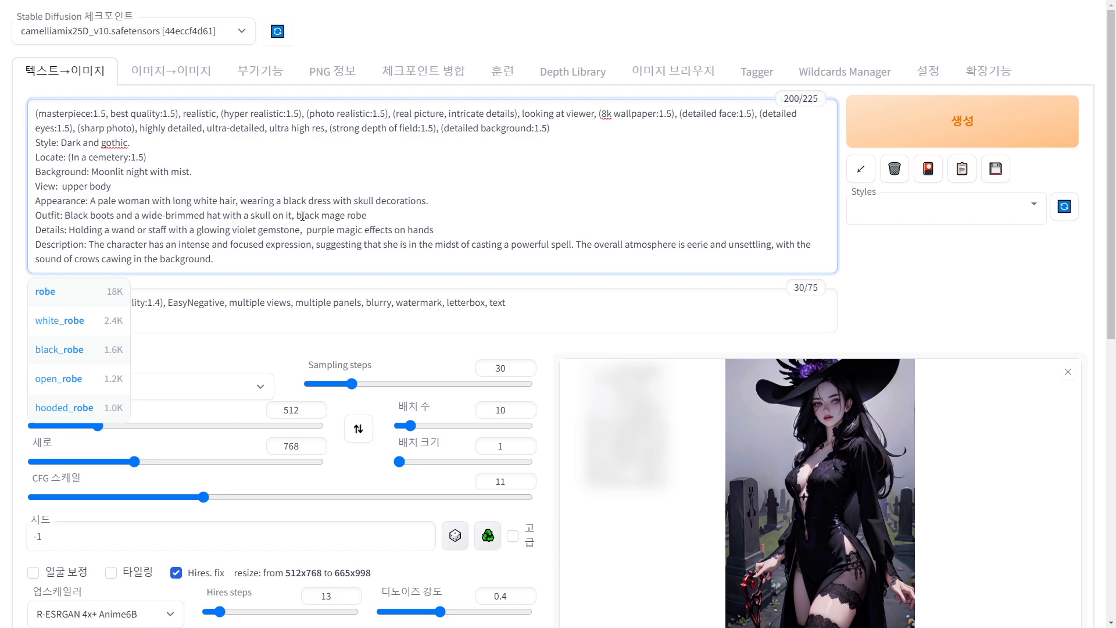
{"action": "type", "text": ","}
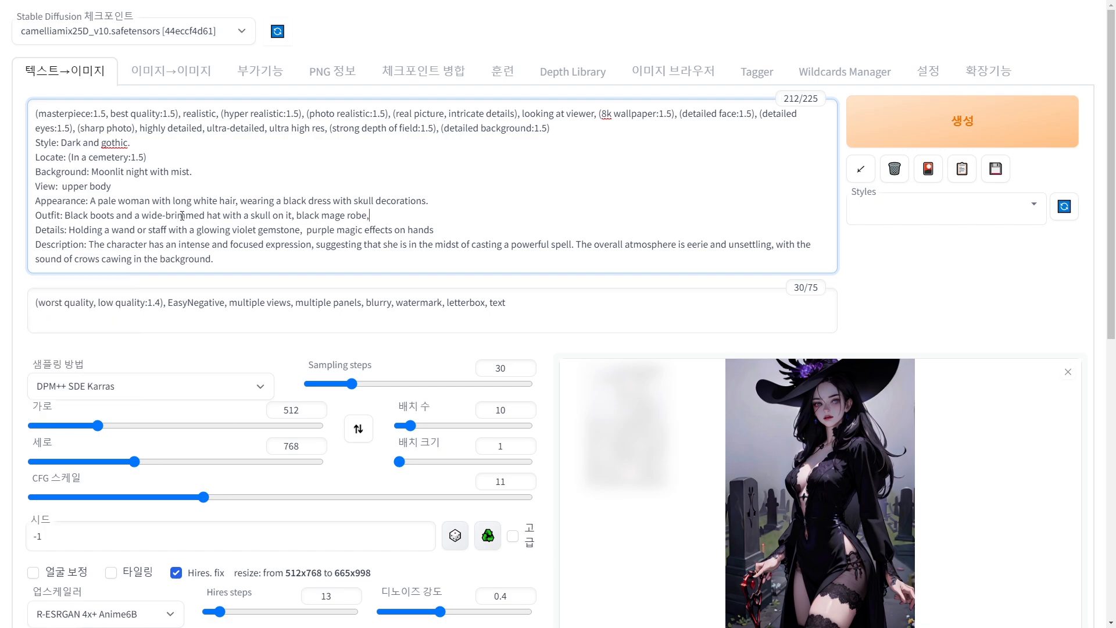
{"action": "left_click_drag", "start_coordinate": [130, 216], "coordinate": [295, 217]}
{"action": "key", "text": "BackSpace"}
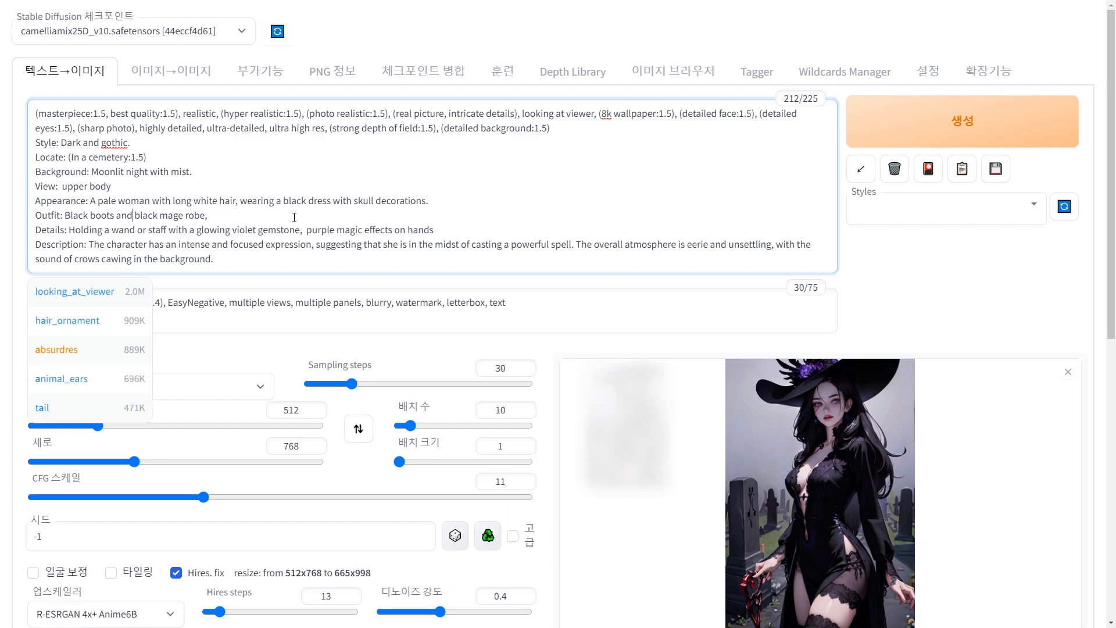
Append "lot of skull accessories," to the Outfit line of the positive prompt
{"action": "type", "text": "lot"}
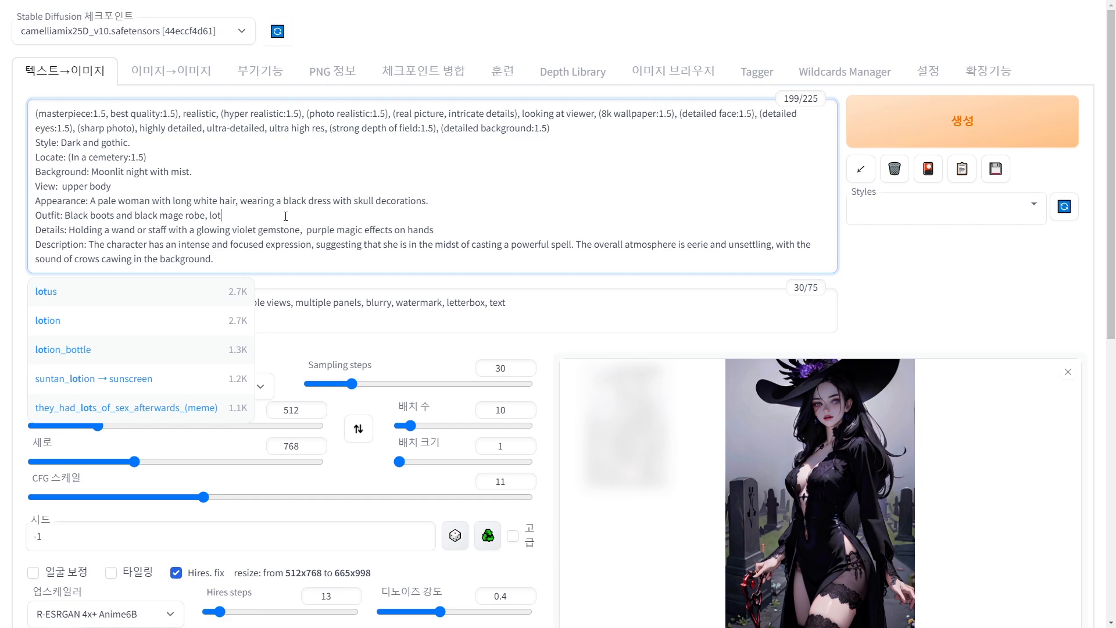
{"action": "key", "text": "Escape"}
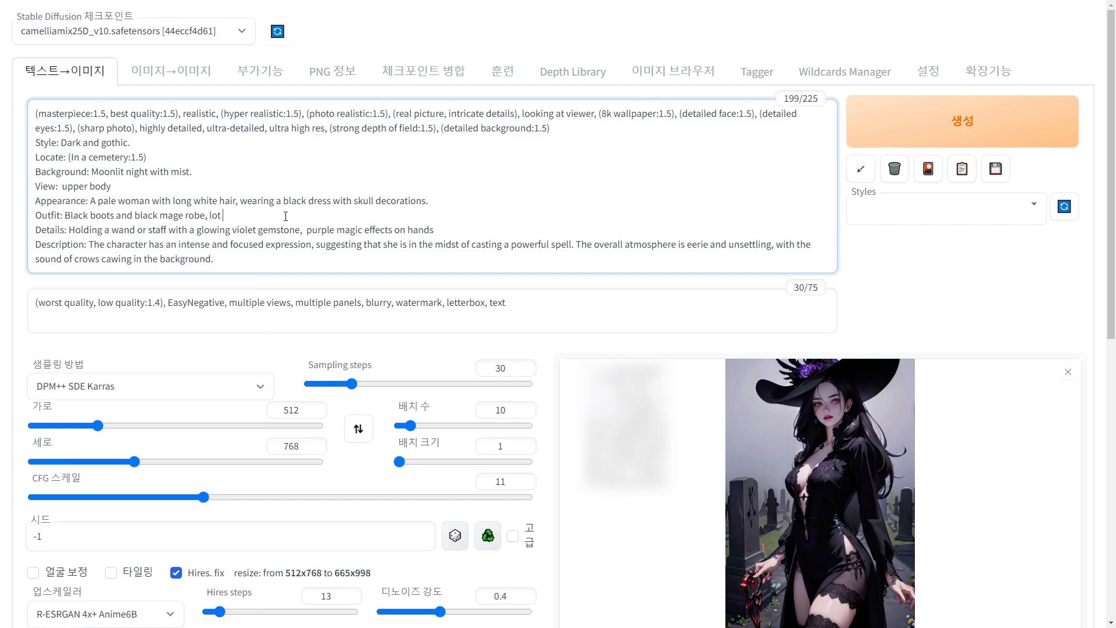
{"action": "type", "text": "of"}
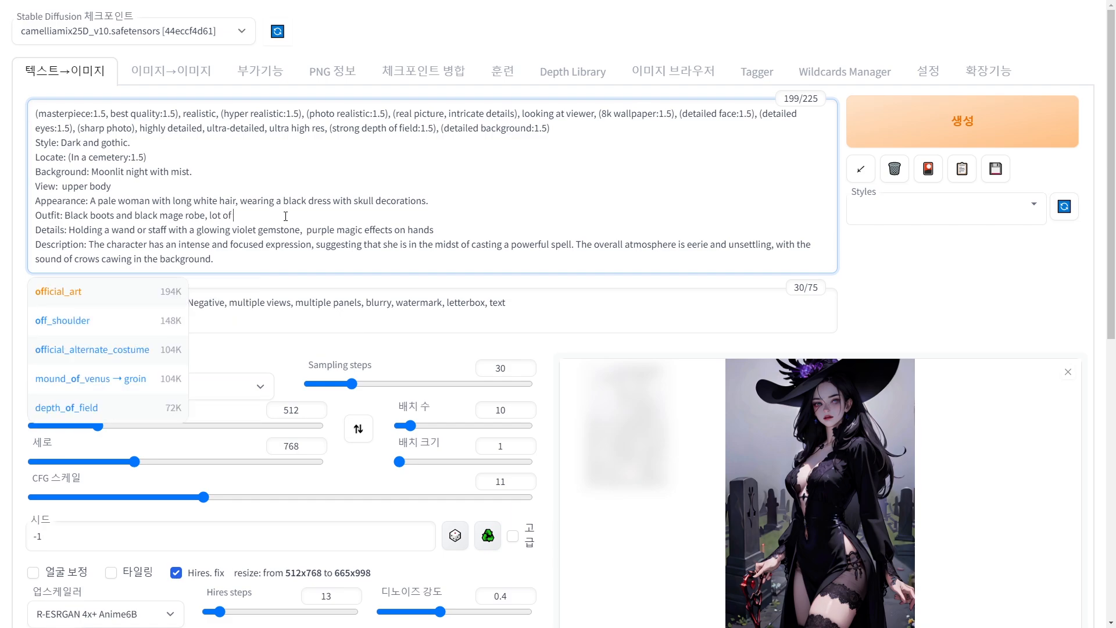
{"action": "key", "text": "Escape"}
{"action": "type", "text": "s"}
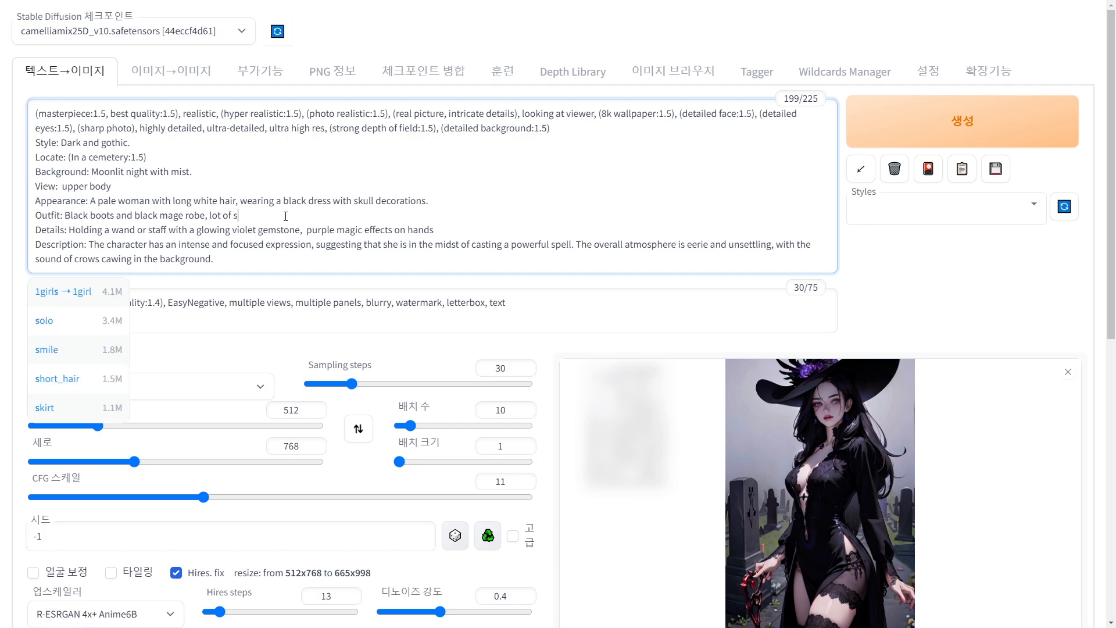
{"action": "type", "text": "kull accessories,"}
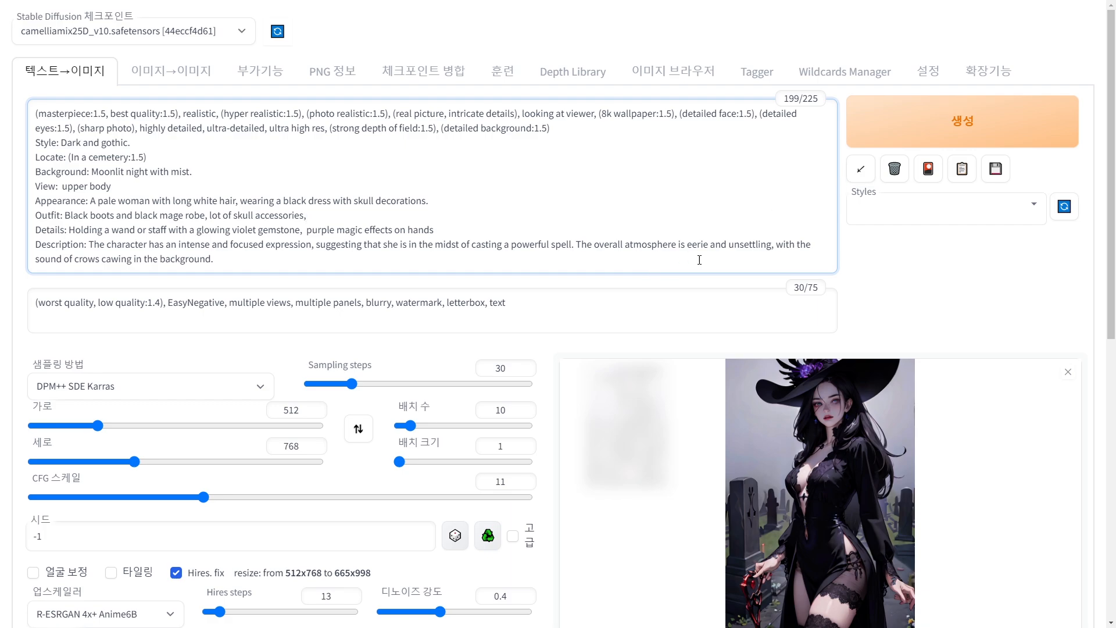
Generate an image with the batch count set to 1, and inspect it at full size
{"action": "left_click", "coordinate": [520, 409]}
{"action": "key", "text": "BackSpace"}
{"action": "left_click", "coordinate": [871, 136]}
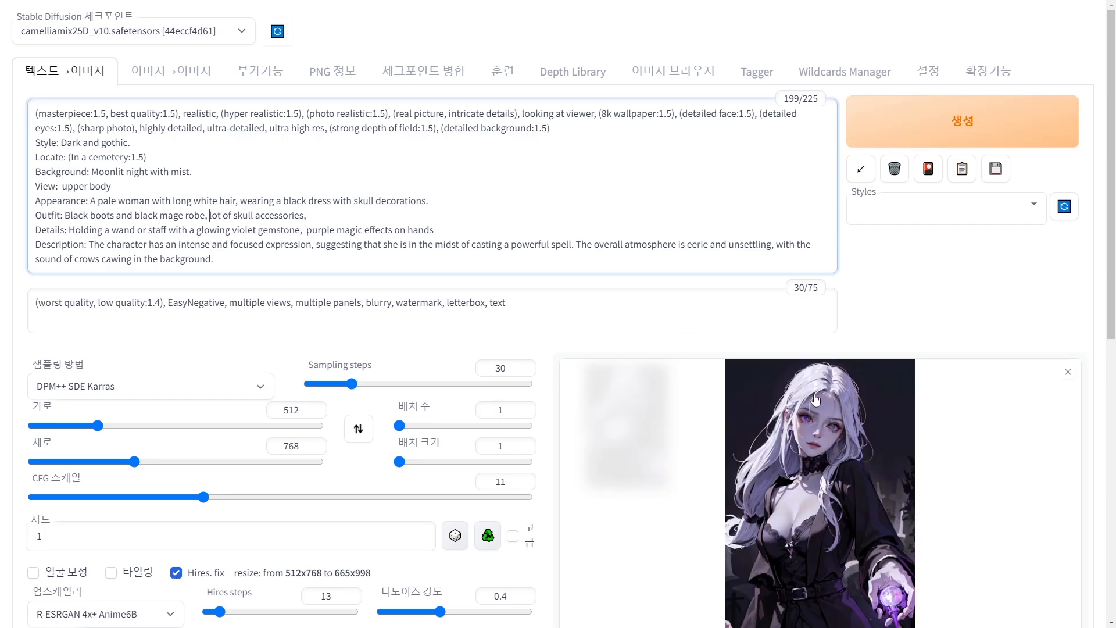
{"action": "left_click", "coordinate": [820, 414]}
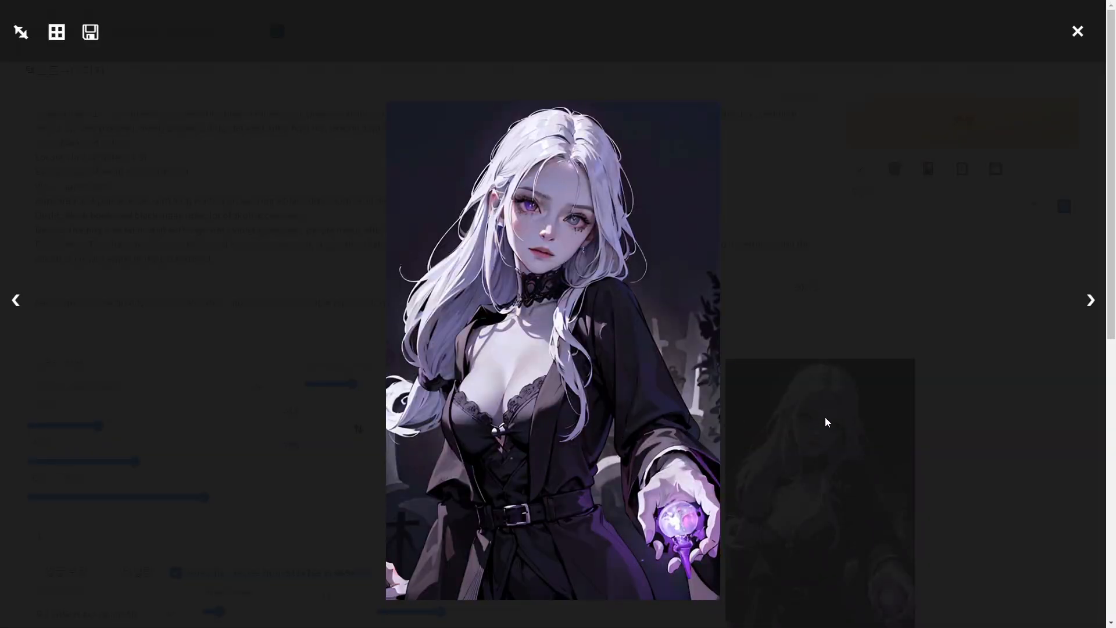
{"action": "left_click", "coordinate": [814, 392]}
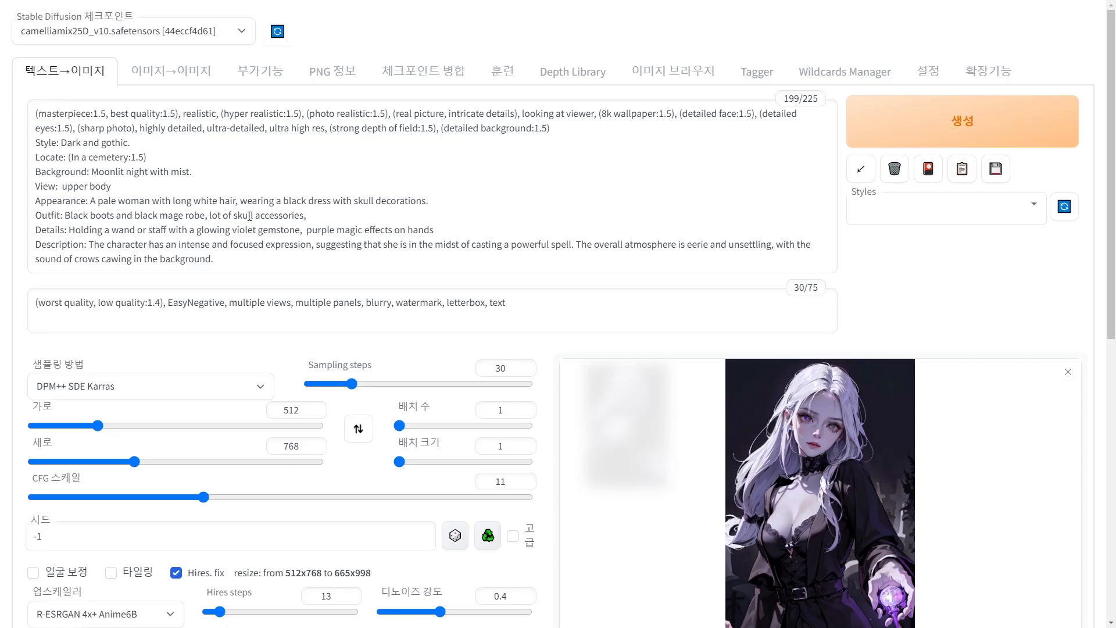
Give "lot of skull accessories" in the Outfit line a weight of 1.5 and generate a new image
{"action": "left_click", "coordinate": [205, 217]}
{"action": "type", "text": ", ("}
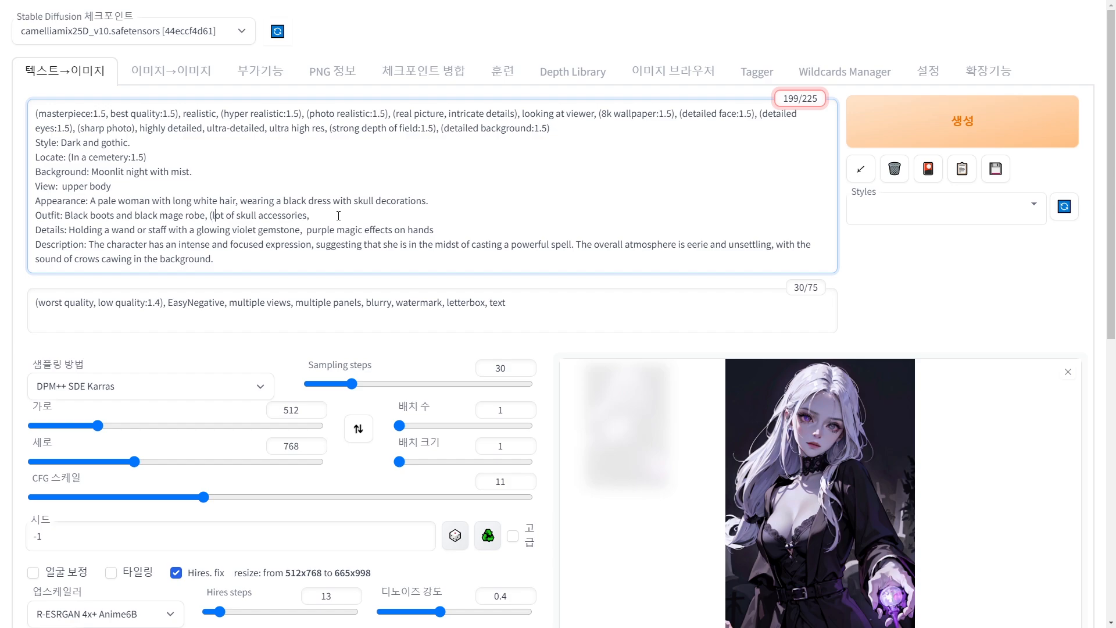
{"action": "key", "text": "Right"}
{"action": "key", "text": "Right"}
{"action": "key", "text": "Right"}
{"action": "key", "text": "Right"}
{"action": "key", "text": "Right"}
{"action": "key", "text": "Right"}
{"action": "key", "text": "Right"}
{"action": "key", "text": "Right"}
{"action": "key", "text": "Right"}
{"action": "key", "text": "Right"}
{"action": "key", "text": "Right"}
{"action": "type", "text": ":1.5)"}
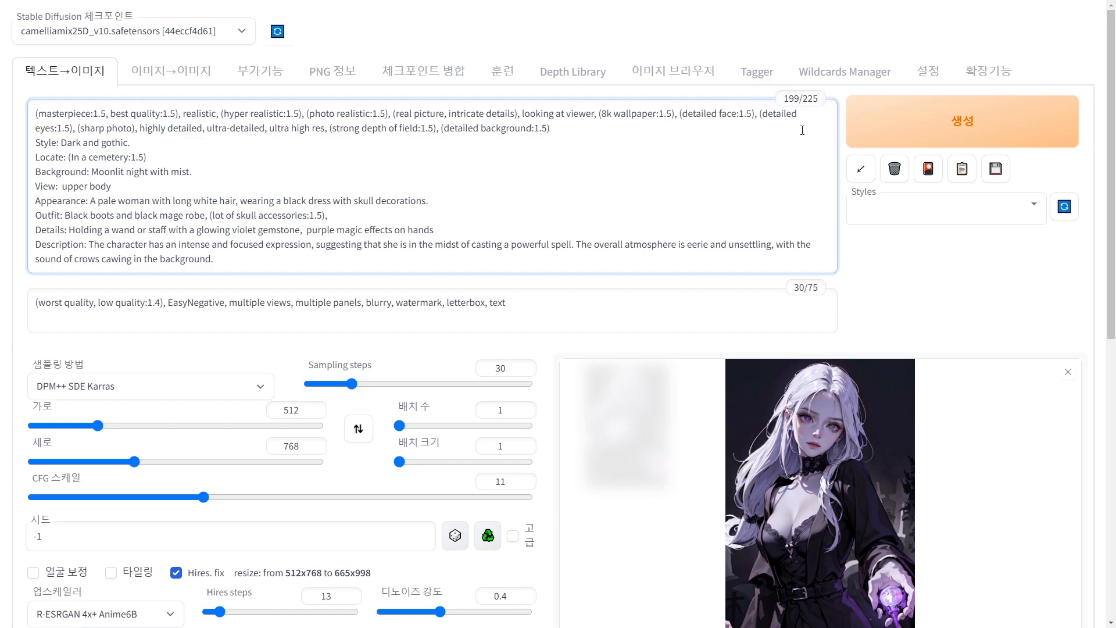
{"action": "key", "text": "ctrl+Return"}
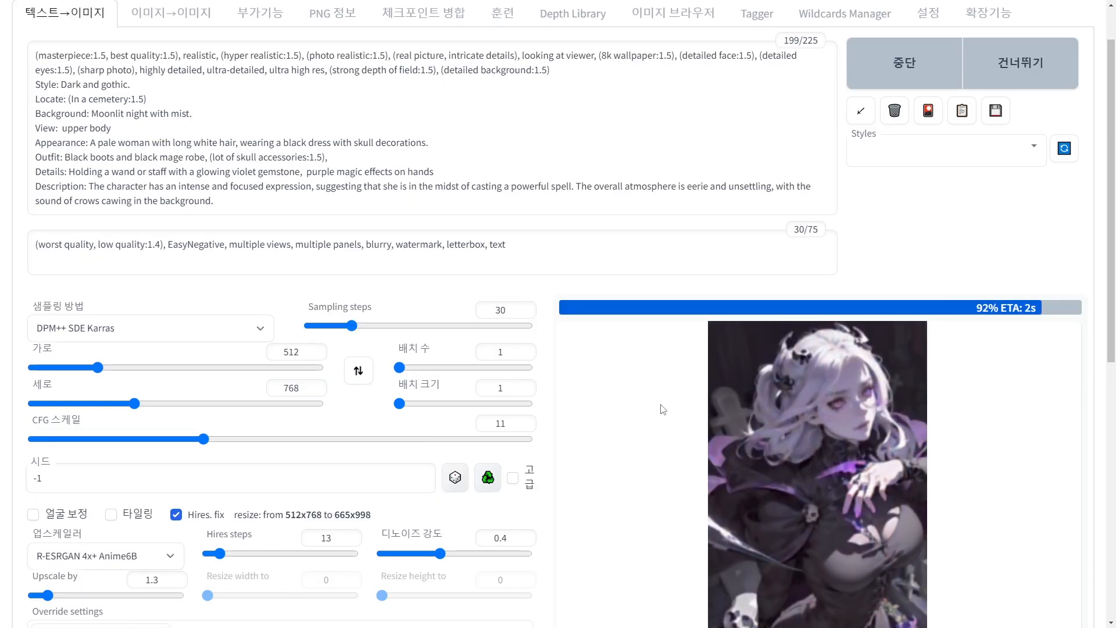
Inspect the newly generated necromancer image with weighted skull accessories at full size
{"action": "left_click", "coordinate": [796, 367]}
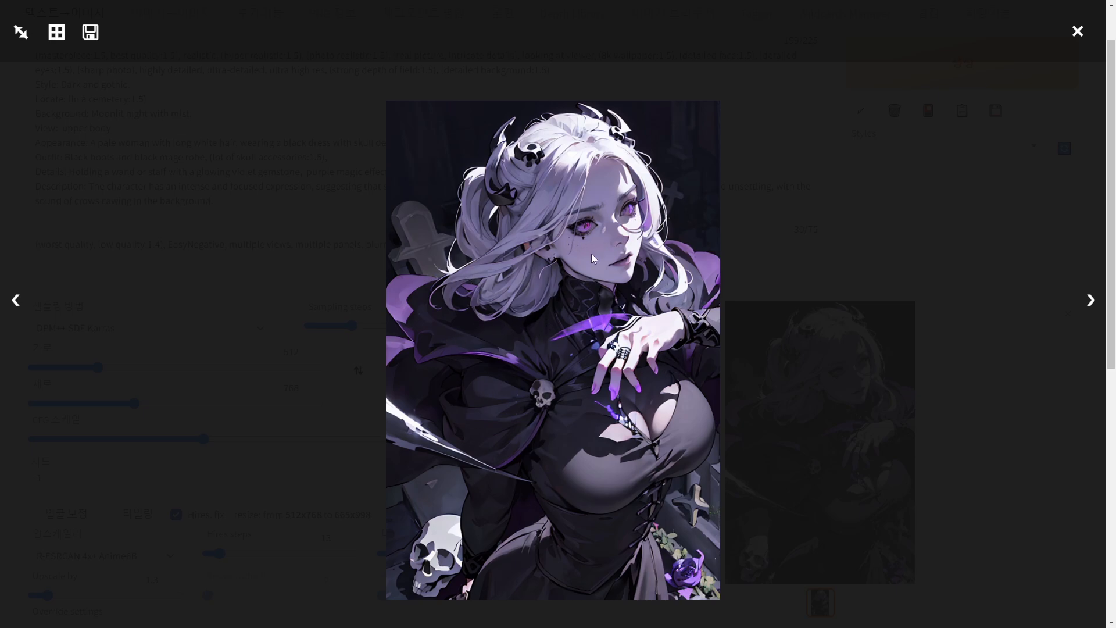
{"action": "left_click", "coordinate": [984, 464]}
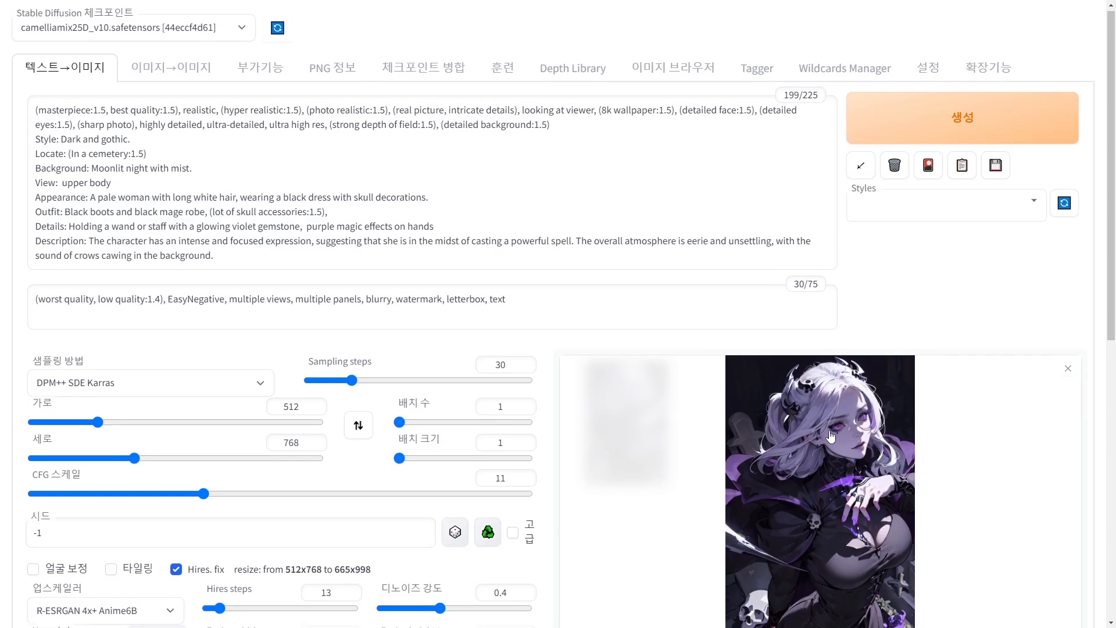
Switch the Stable Diffusion checkpoint to 3moonPhotoRealskin_3moonPhotorealV2.ckpt
{"action": "scroll", "coordinate": [831, 436], "scroll_direction": "up", "scroll_amount": 1}
{"action": "left_click", "coordinate": [241, 32]}
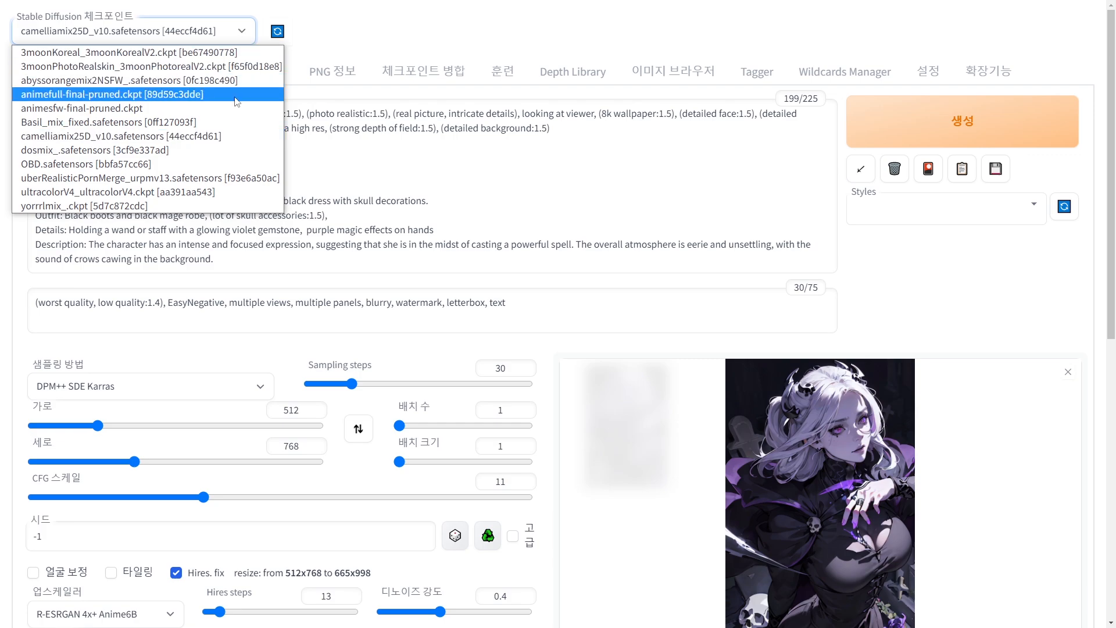
{"action": "left_click", "coordinate": [54, 70]}
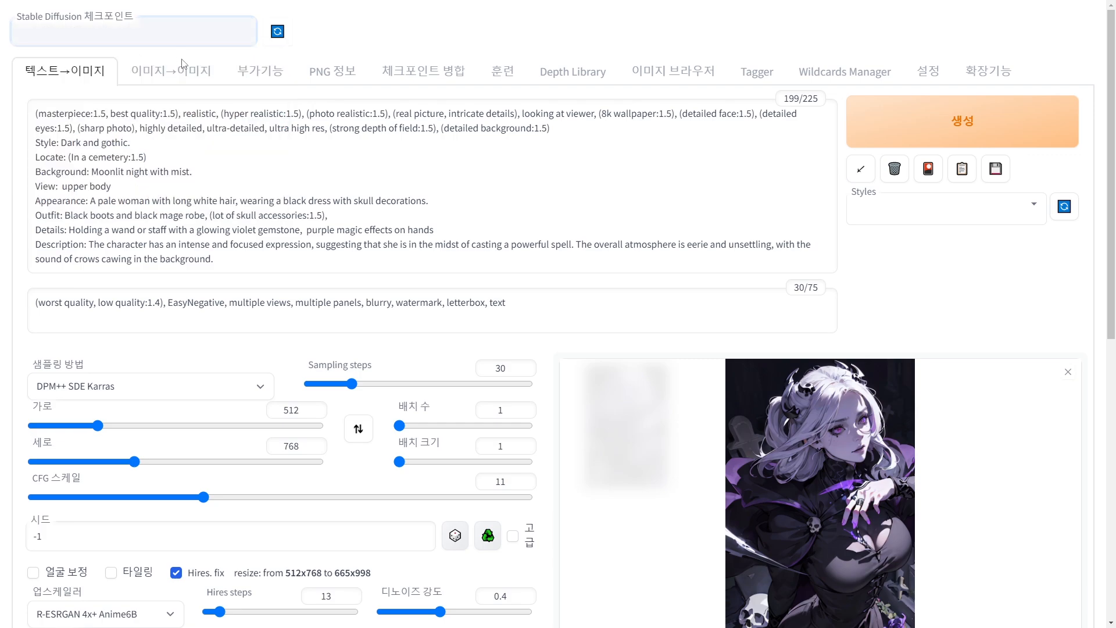
{"action": "left_click", "coordinate": [247, 39]}
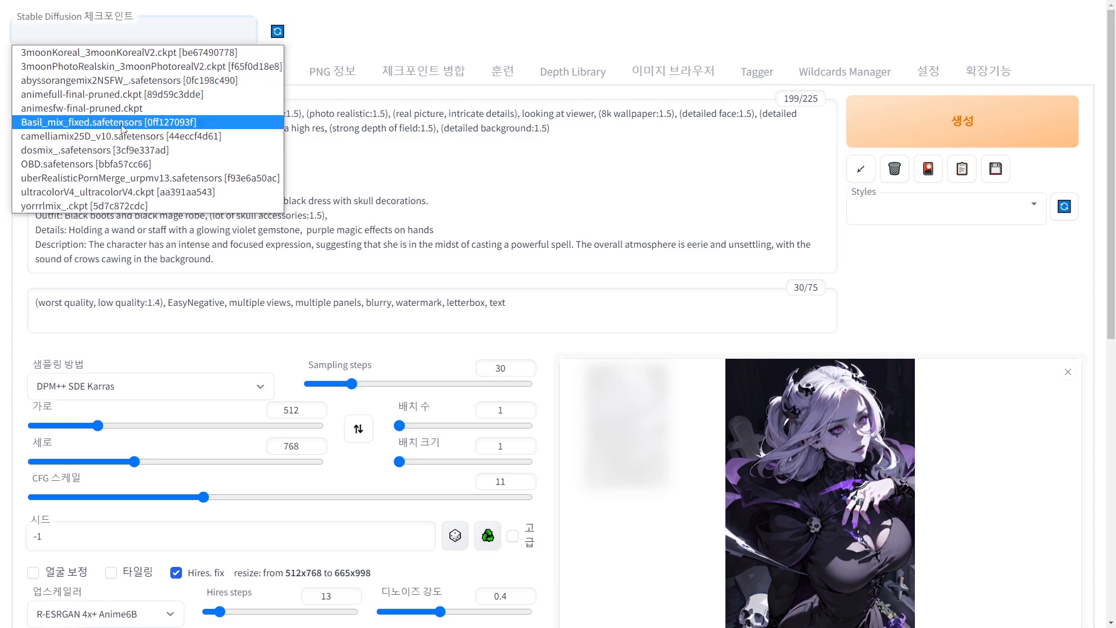
{"action": "left_click", "coordinate": [122, 68]}
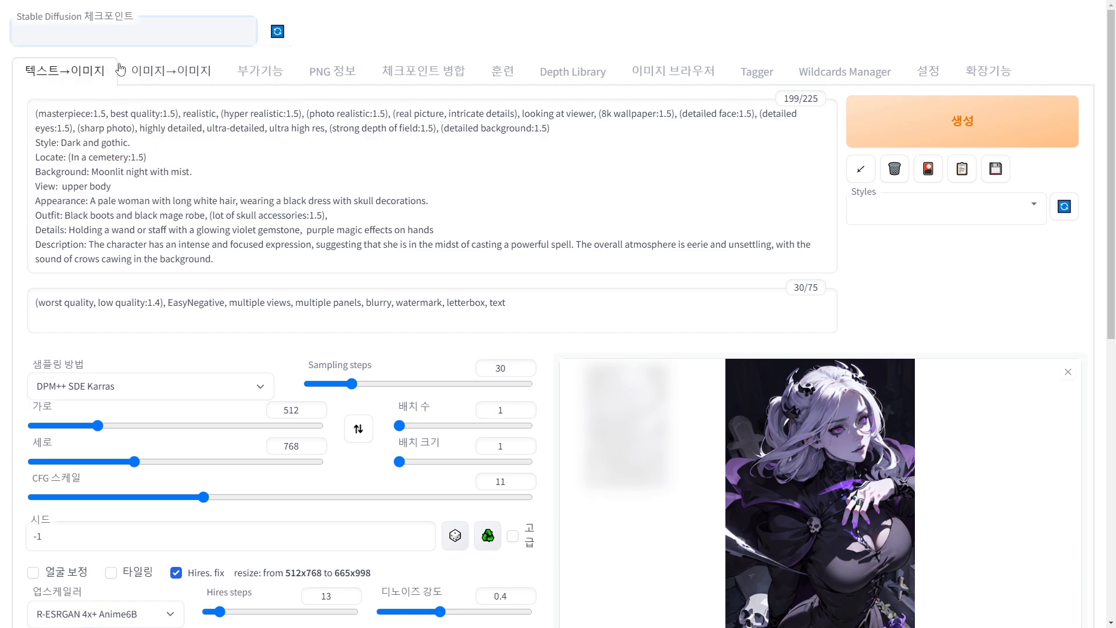
Generate a new image, reselecting the 3moonPhotoRealskin_3moonPhotorealV2.ckpt checkpoint meanwhile, and inspect the image at full size
{"action": "left_click", "coordinate": [900, 122]}
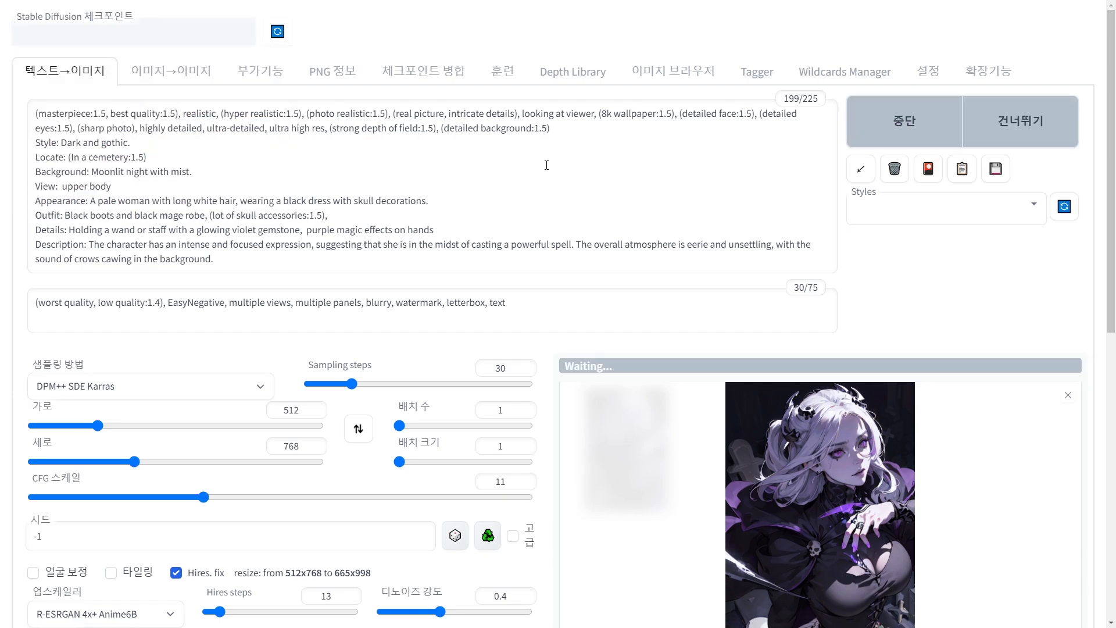
{"action": "left_click", "coordinate": [242, 35]}
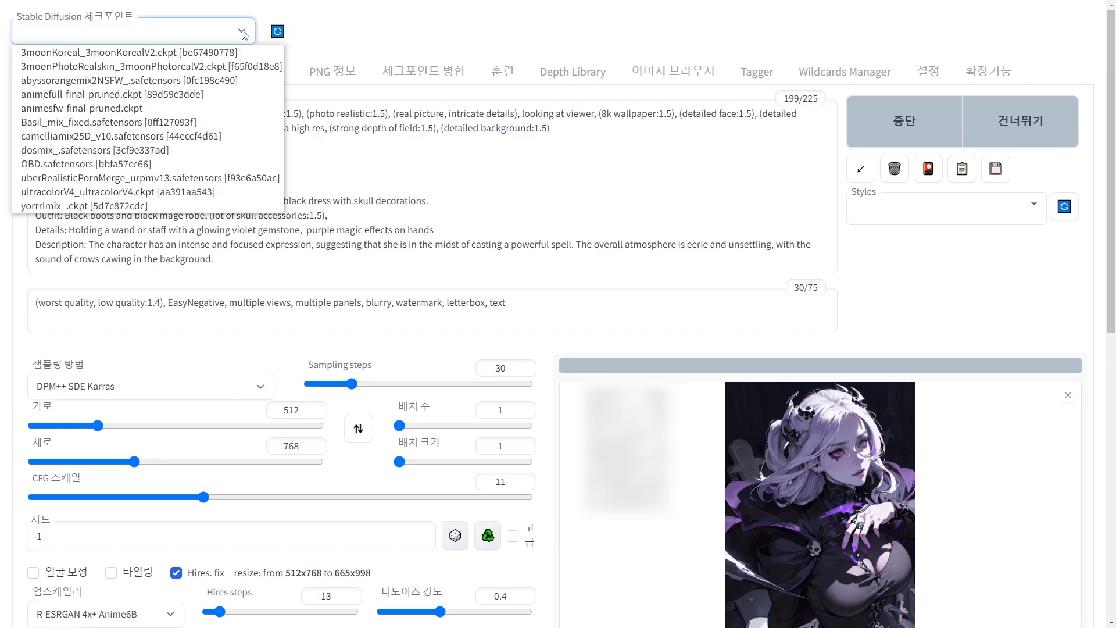
{"action": "left_click", "coordinate": [189, 74]}
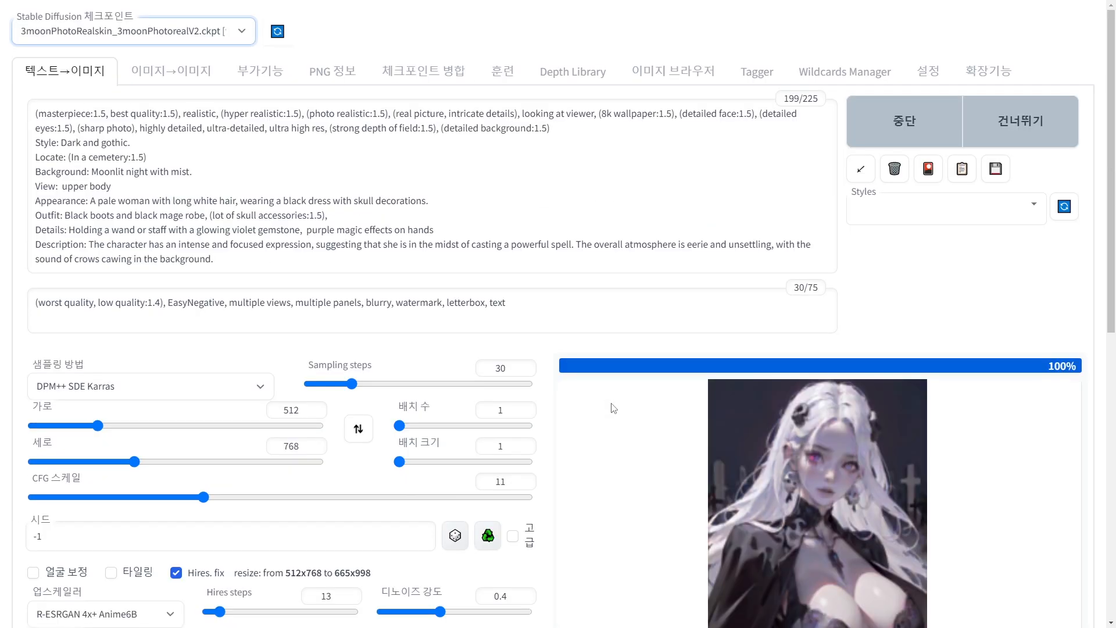
{"action": "left_click", "coordinate": [763, 413]}
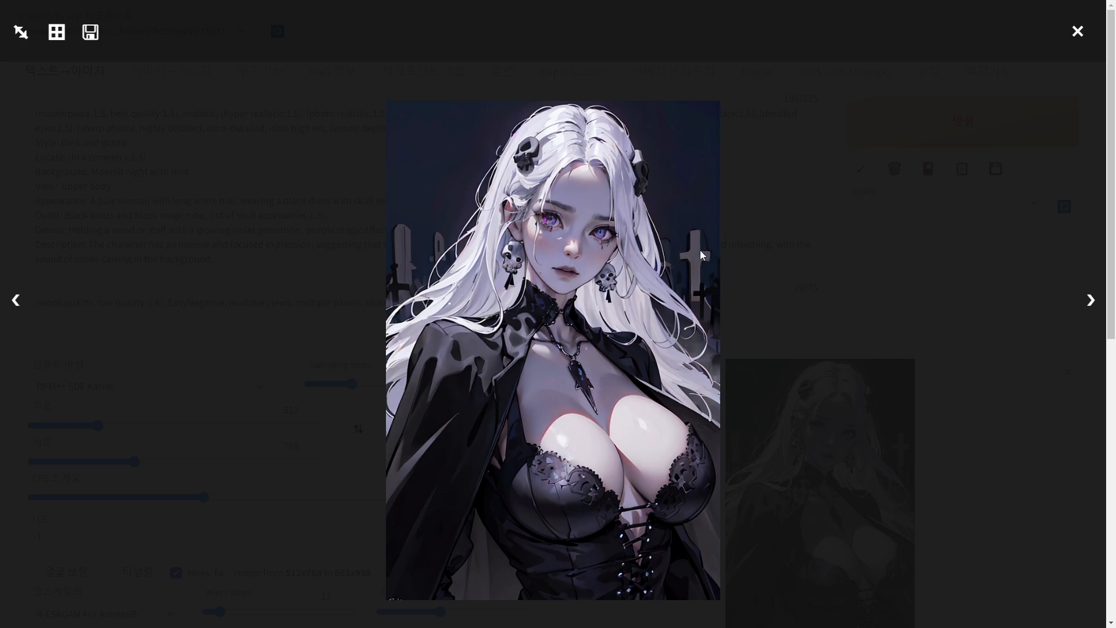
{"action": "left_click", "coordinate": [758, 298]}
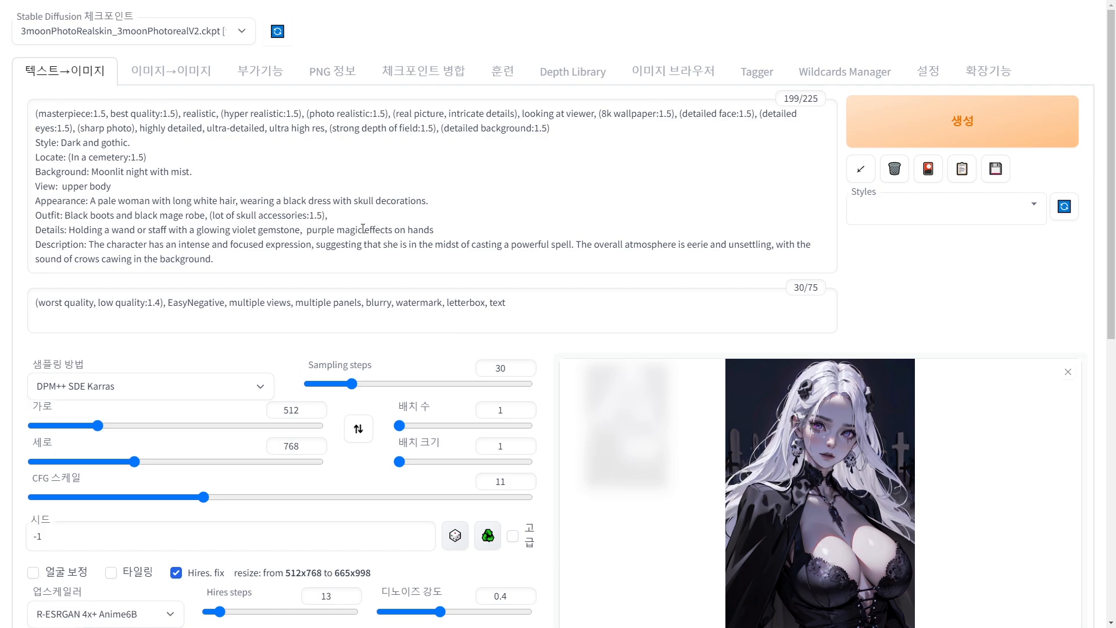
Examine the prompt and generation settings stored in the ninja image's PNG info and return to text-to-image
{"action": "left_click", "coordinate": [332, 71]}
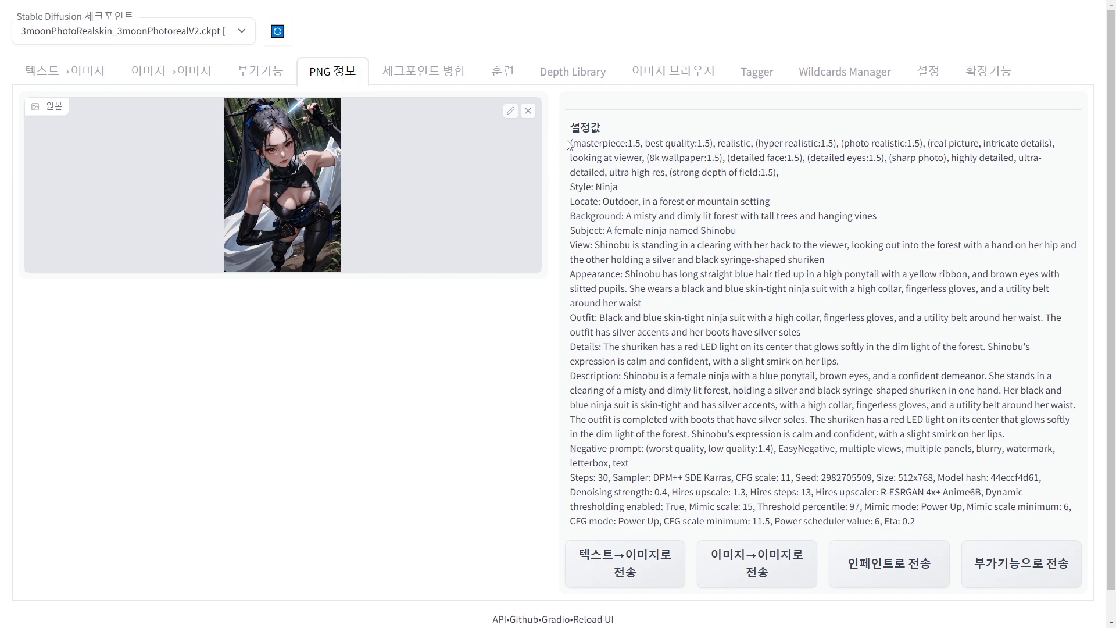
{"action": "left_click_drag", "start_coordinate": [570, 144], "coordinate": [692, 421]}
{"action": "left_click", "coordinate": [693, 421]}
{"action": "left_click", "coordinate": [93, 73]}
{"action": "left_click", "coordinate": [253, 75]}
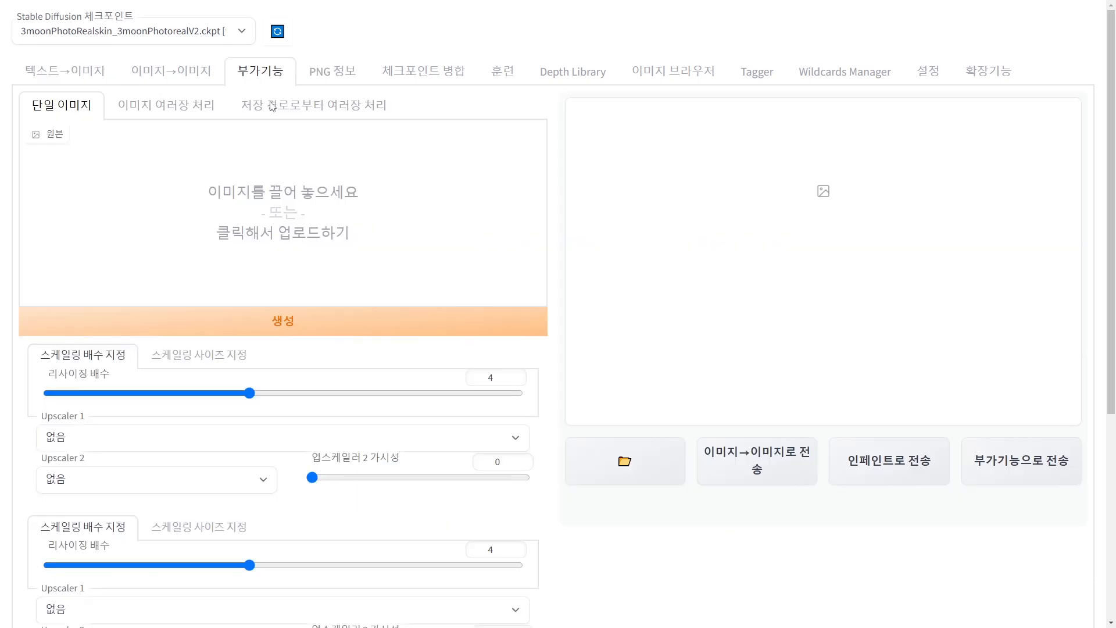
{"action": "left_click", "coordinate": [322, 74]}
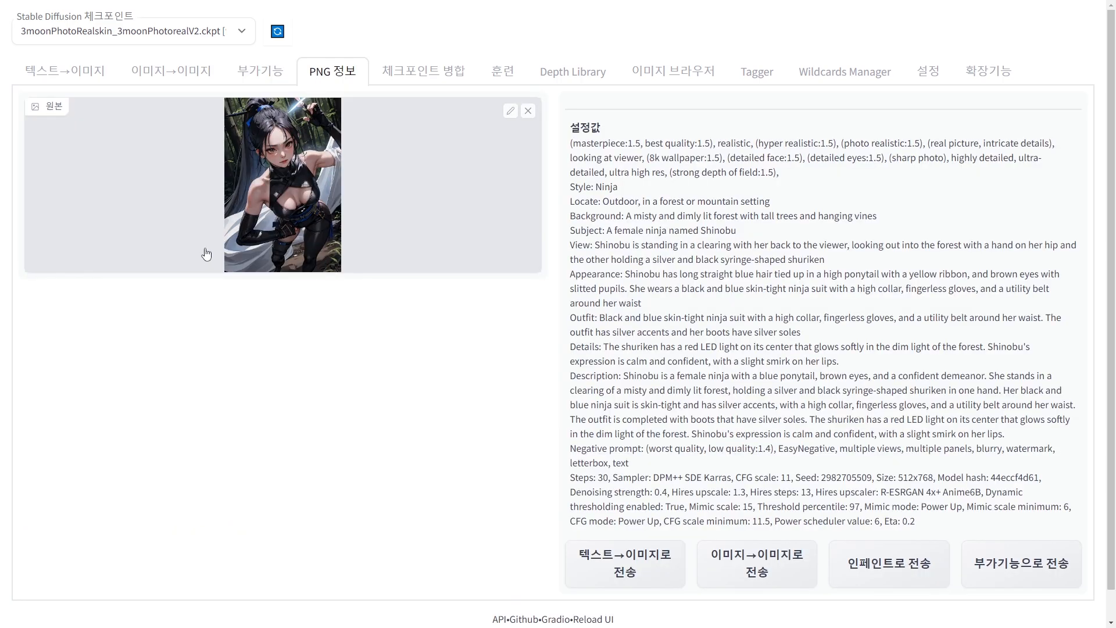
{"action": "left_click", "coordinate": [80, 81]}
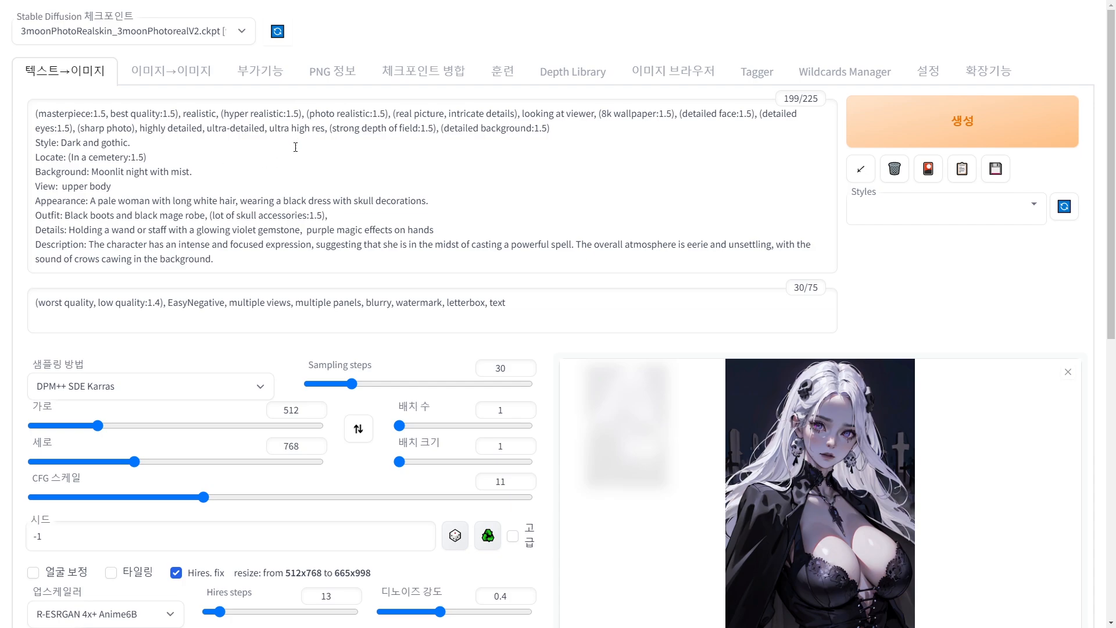
Remove the model hash from the override settings and generate a new image to inspect at full size
{"action": "scroll", "coordinate": [382, 183], "scroll_direction": "down", "scroll_amount": 1}
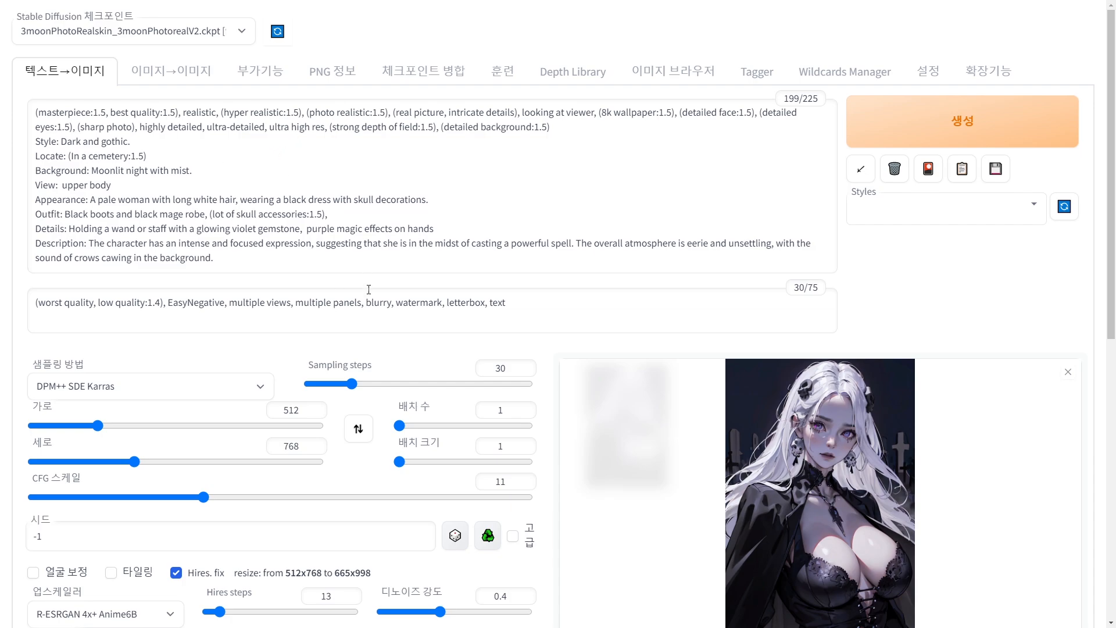
{"action": "scroll", "coordinate": [368, 289], "scroll_direction": "down", "scroll_amount": 3}
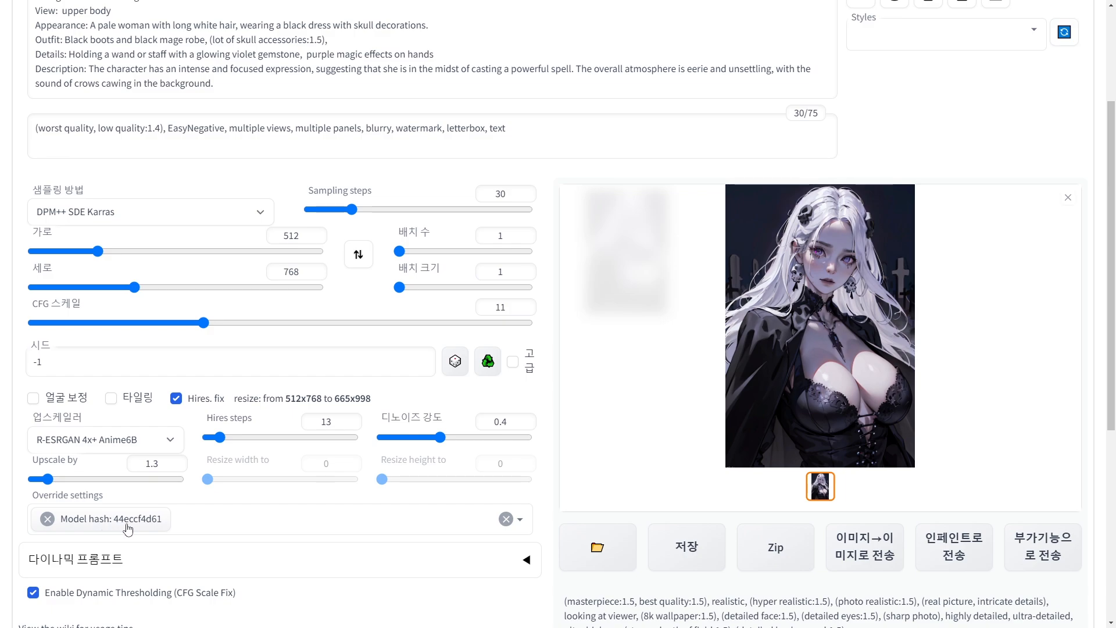
{"action": "left_click", "coordinate": [47, 518]}
{"action": "scroll", "coordinate": [356, 467], "scroll_direction": "up", "scroll_amount": 3}
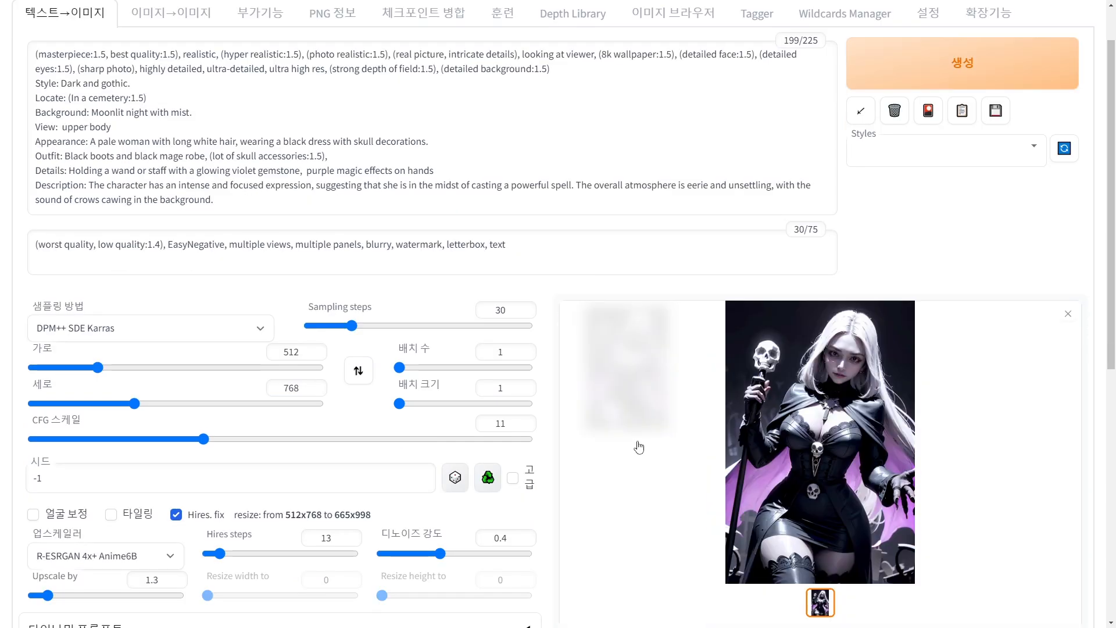
{"action": "left_click", "coordinate": [755, 381]}
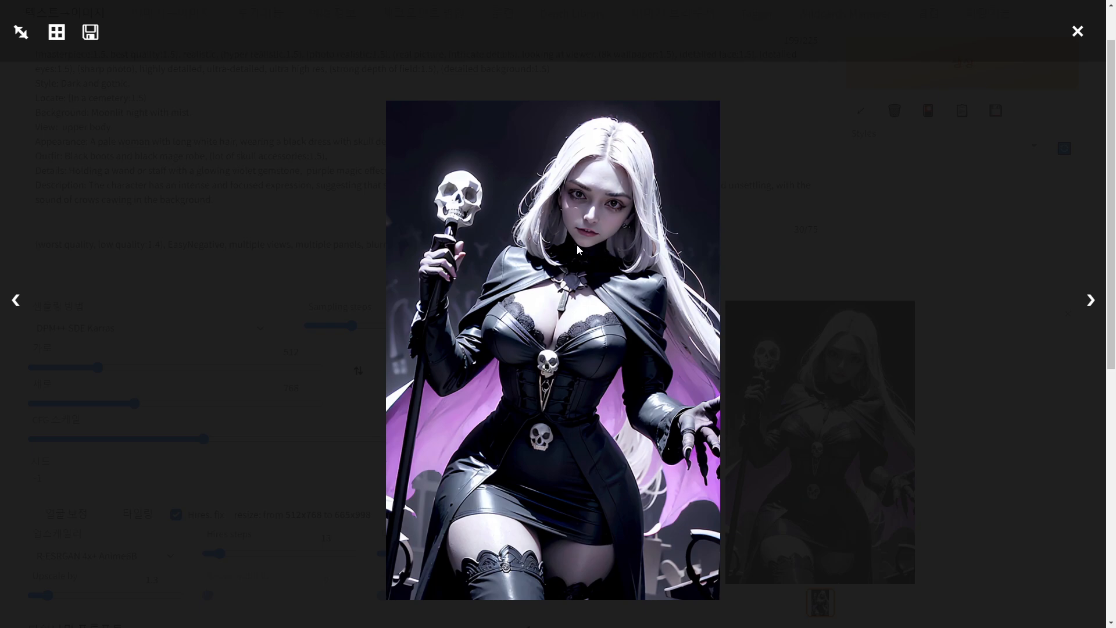
{"action": "left_click", "coordinate": [611, 242]}
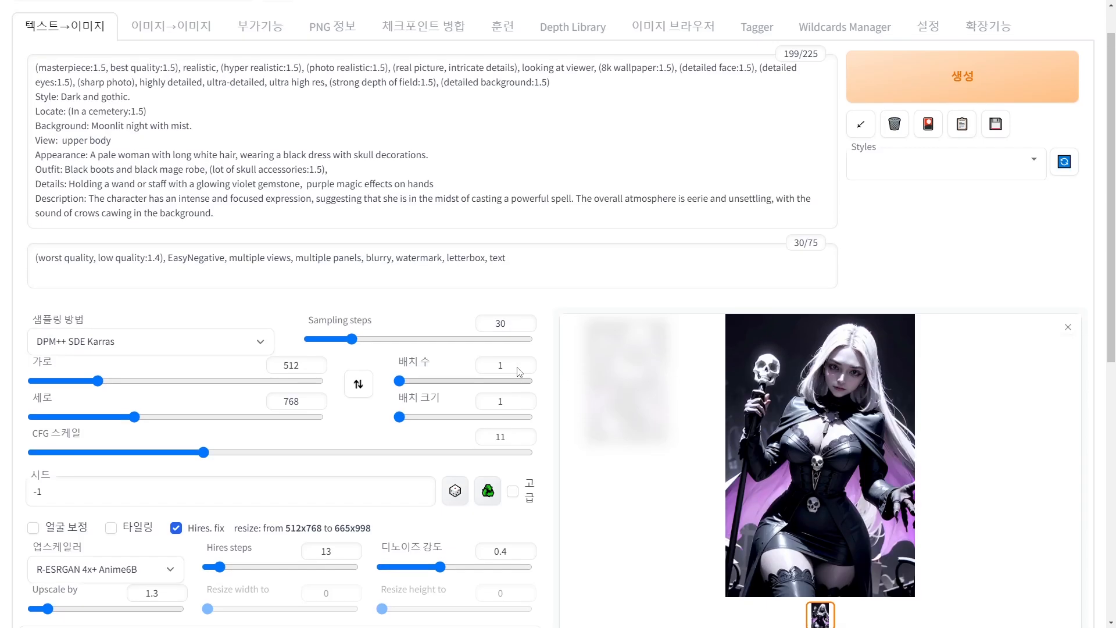
Replace the Style line's text in the positive prompt with "realistic" and generate a new image to inspect at full size
{"action": "scroll", "coordinate": [365, 259], "scroll_direction": "up", "scroll_amount": 1}
{"action": "left_click_drag", "start_coordinate": [62, 142], "coordinate": [129, 145]}
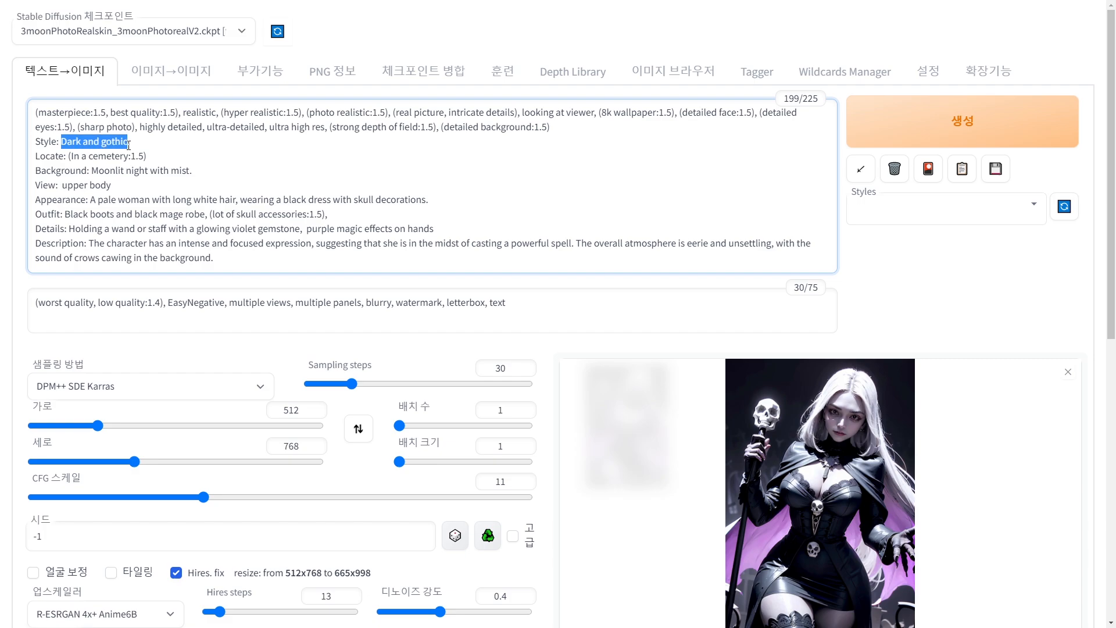
{"action": "type", "text": "realistic"}
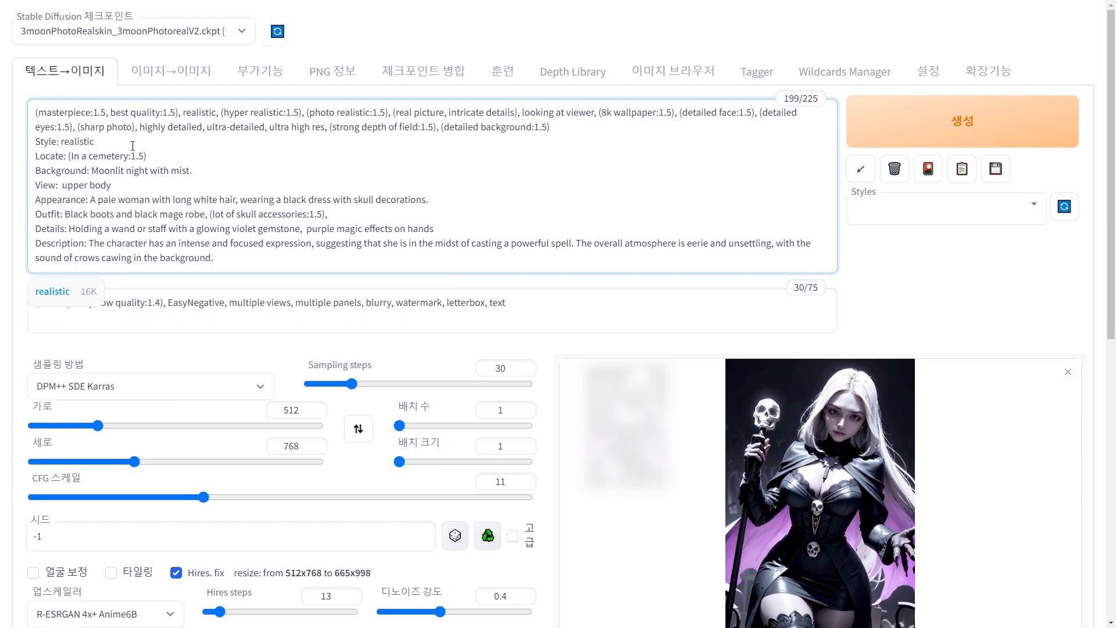
{"action": "left_click_drag", "start_coordinate": [130, 135], "coordinate": [35, 142]}
{"action": "key", "text": "ctrl+Return"}
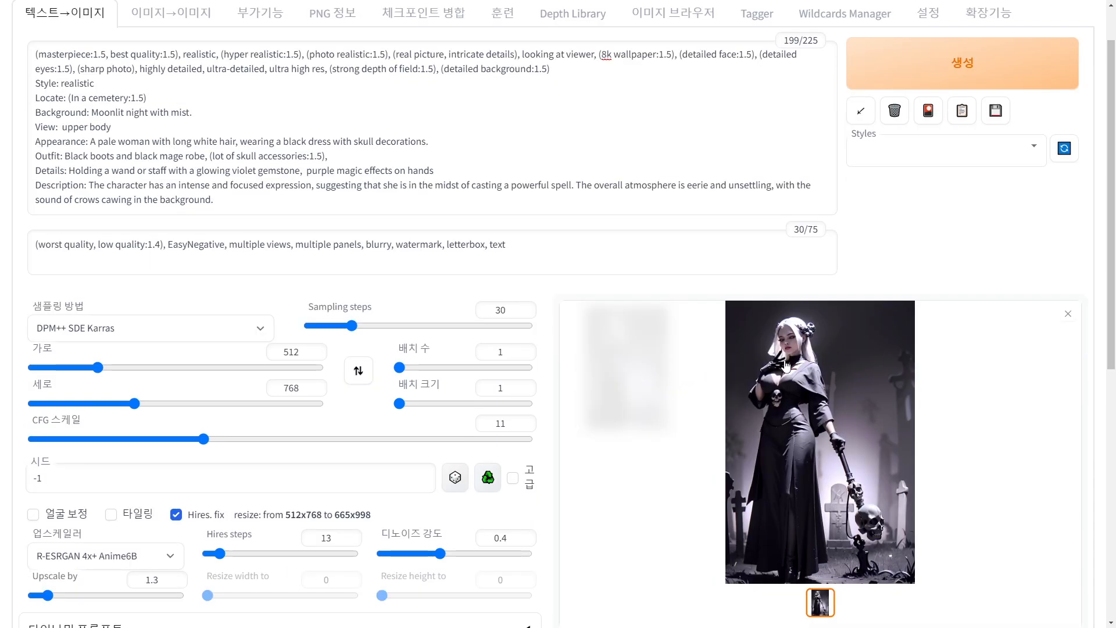
{"action": "left_click", "coordinate": [618, 353]}
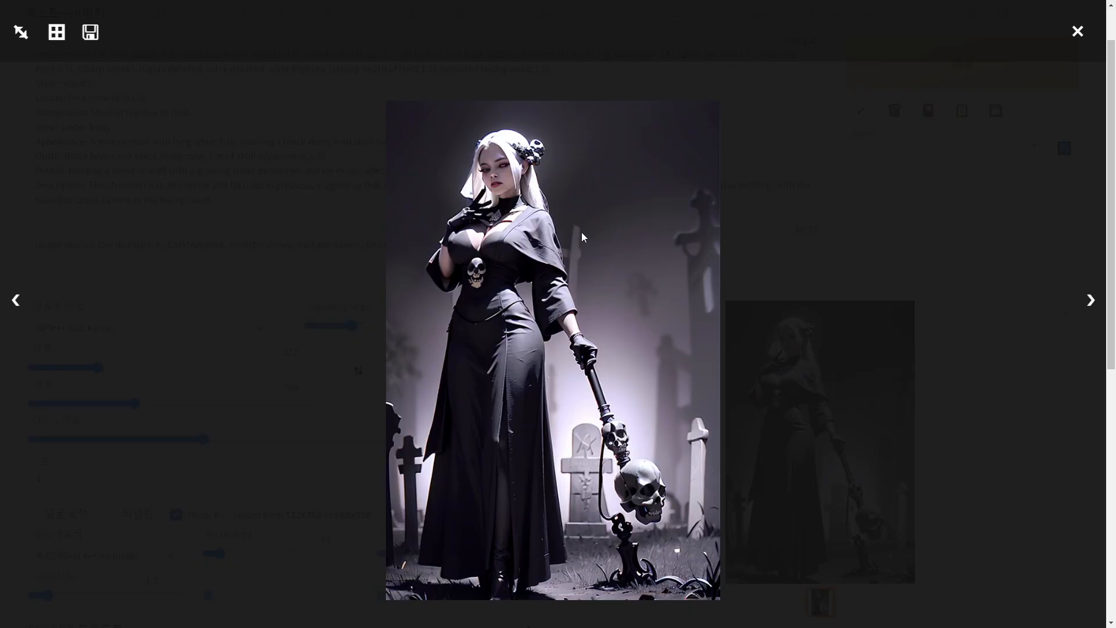
{"action": "left_click", "coordinate": [962, 394]}
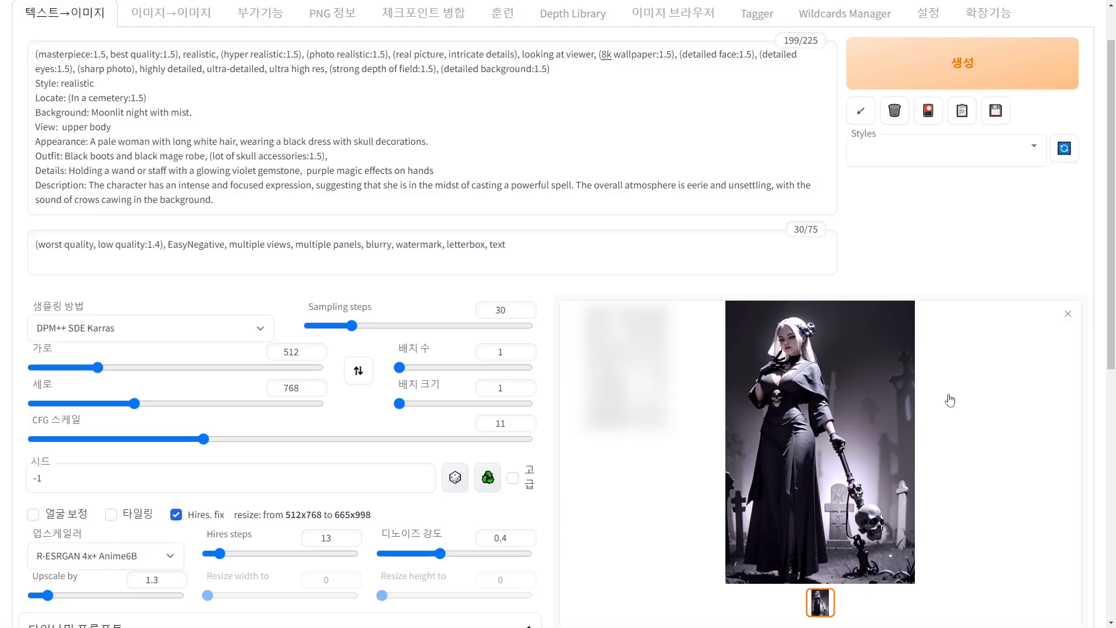
{"action": "scroll", "coordinate": [558, 314], "scroll_direction": "up", "scroll_amount": 1}
{"action": "left_click", "coordinate": [247, 37]}
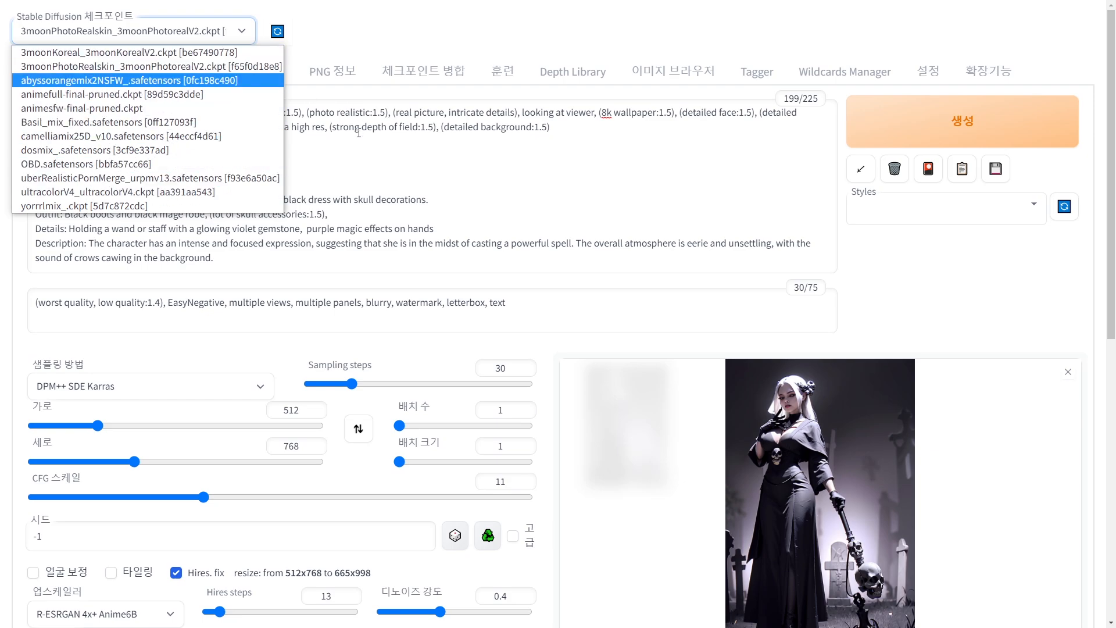
{"action": "left_click", "coordinate": [401, 165]}
{"action": "left_click_drag", "start_coordinate": [330, 260], "coordinate": [36, 111]}
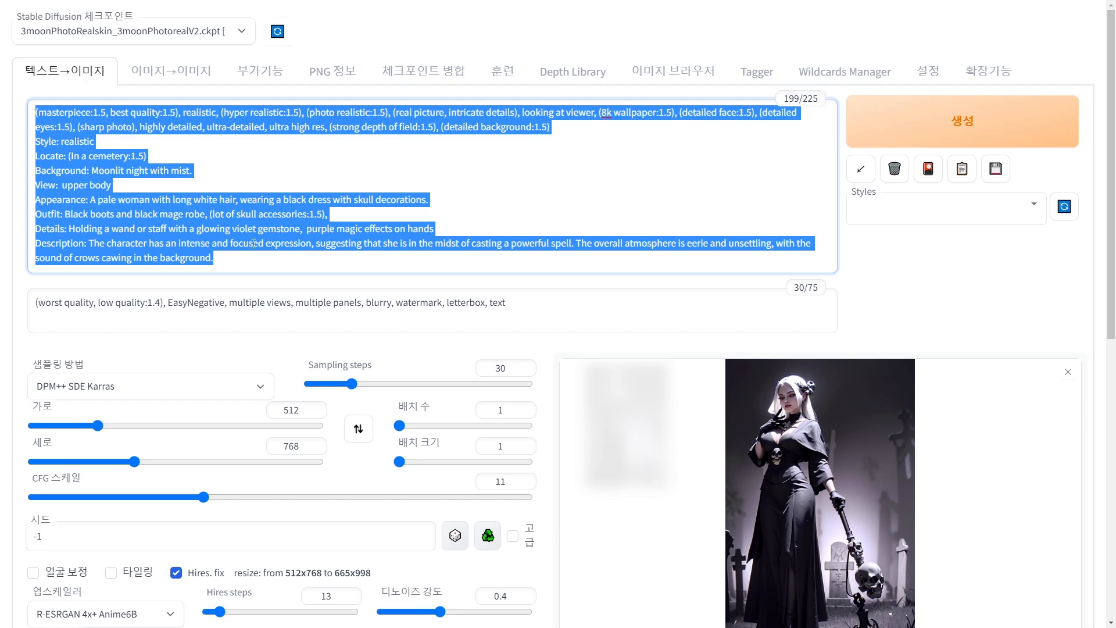
{"action": "left_click", "coordinate": [327, 258]}
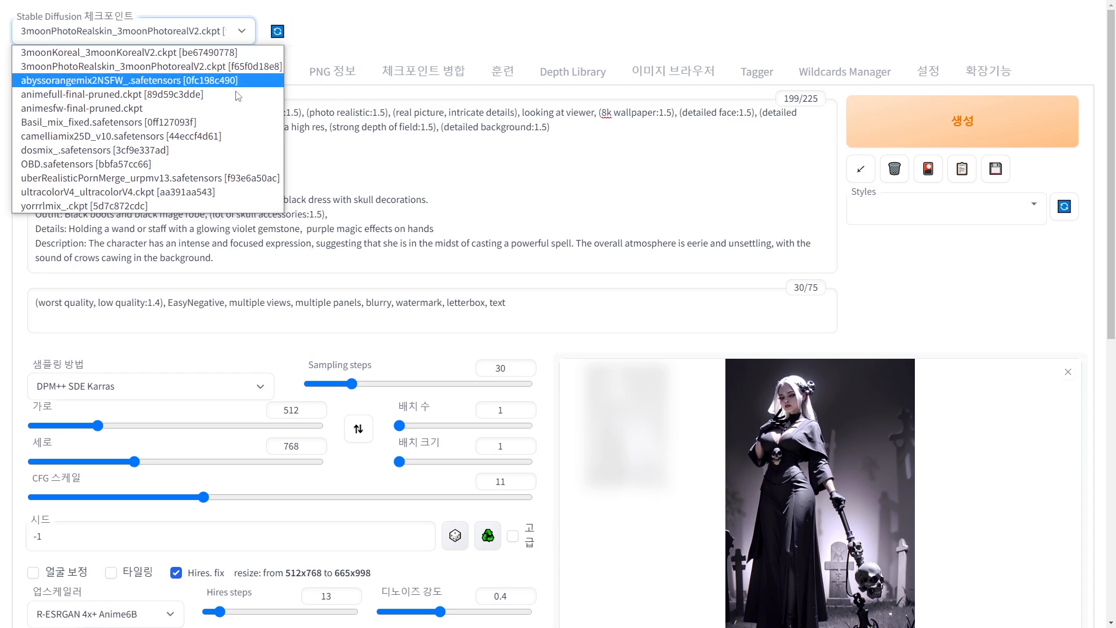
{"action": "left_click", "coordinate": [400, 195]}
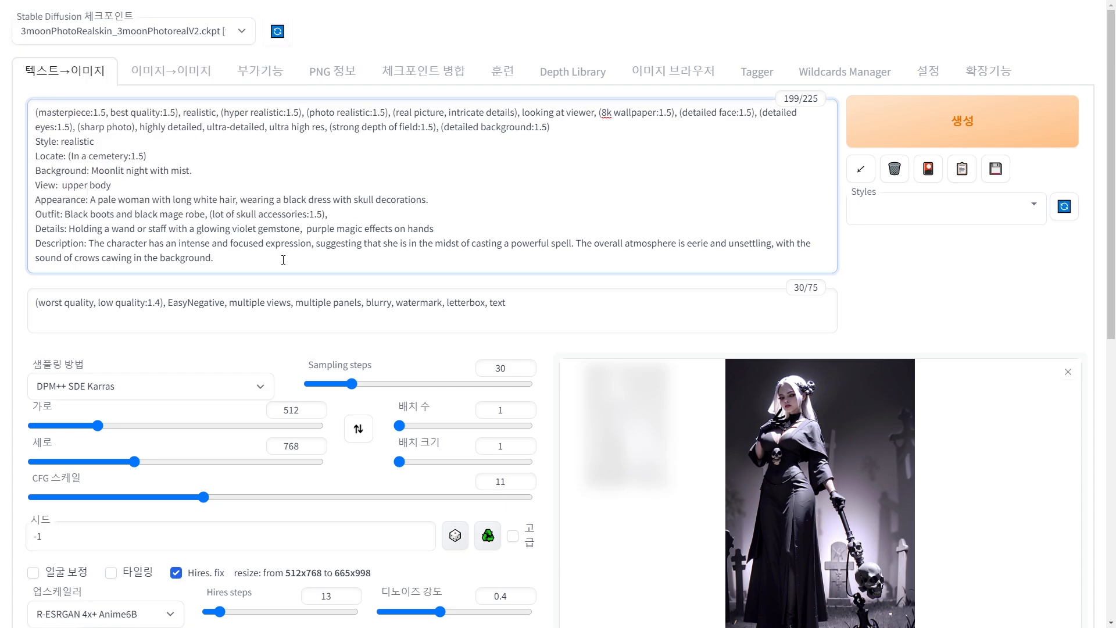
Switch the Stable Diffusion checkpoint to ultracolorV4_ultracolorV4.ckpt
{"action": "left_click", "coordinate": [241, 31]}
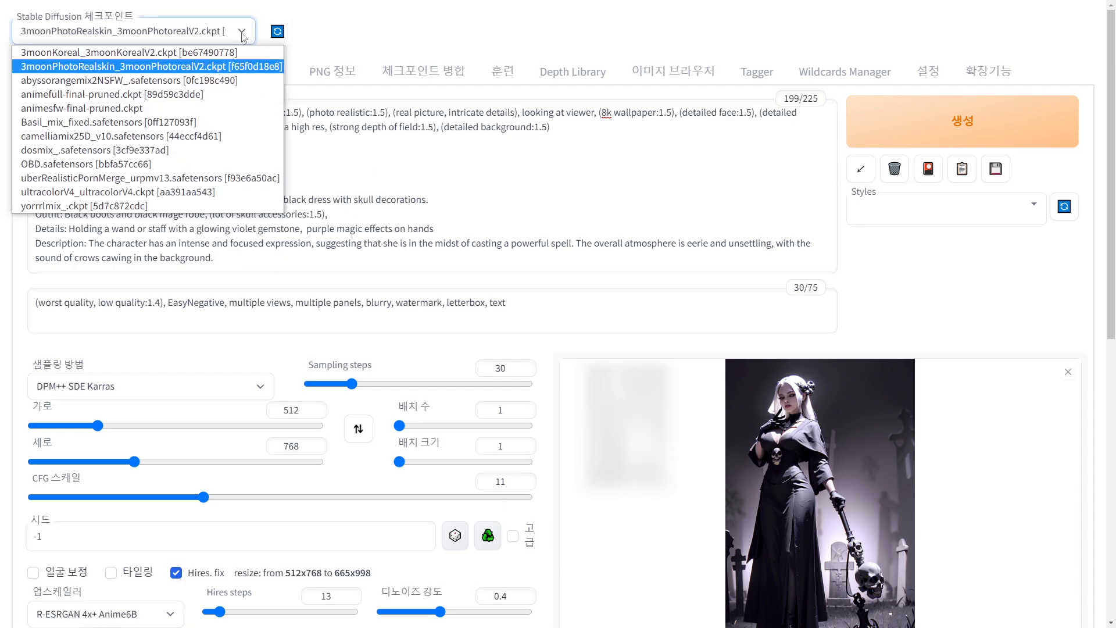
{"action": "left_click", "coordinate": [59, 195]}
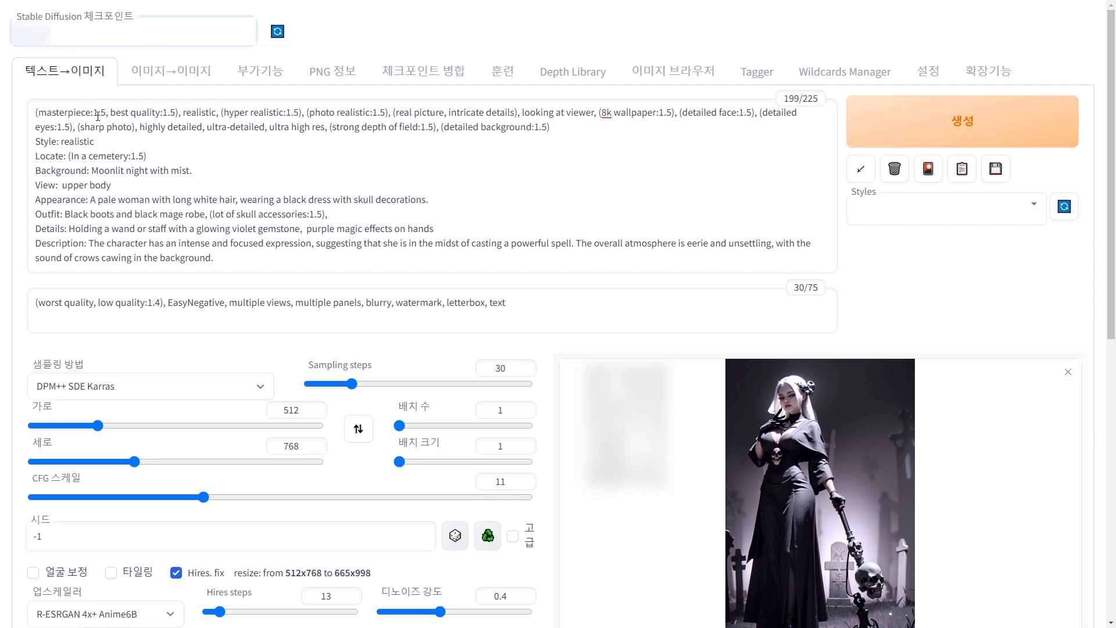
{"action": "left_click_drag", "start_coordinate": [183, 114], "coordinate": [427, 114]}
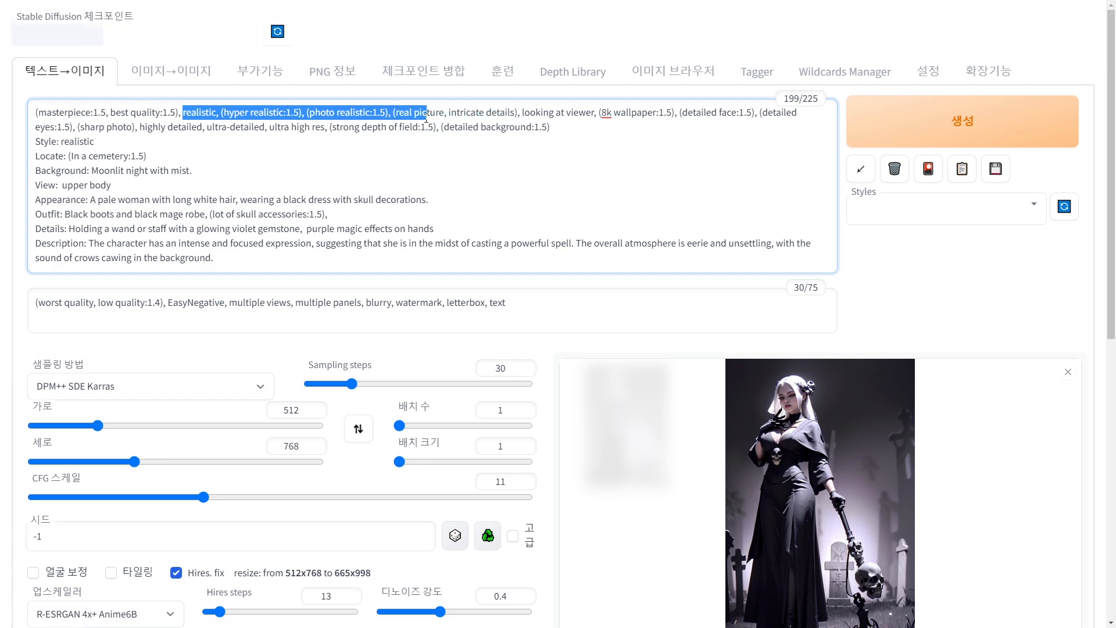
{"action": "left_click", "coordinate": [239, 36]}
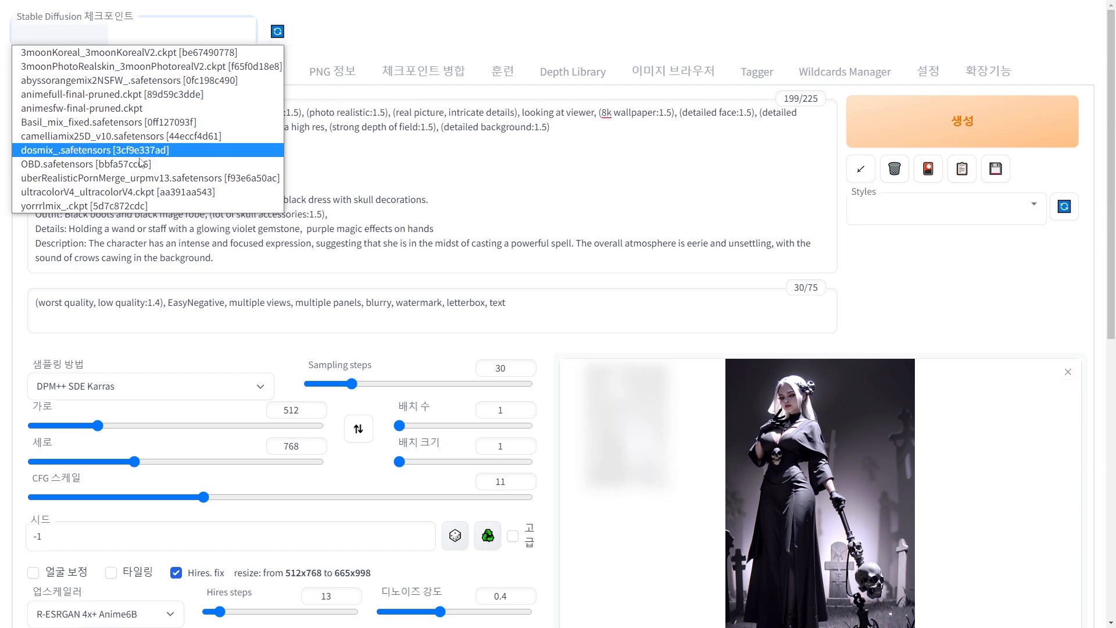
{"action": "left_click", "coordinate": [60, 197]}
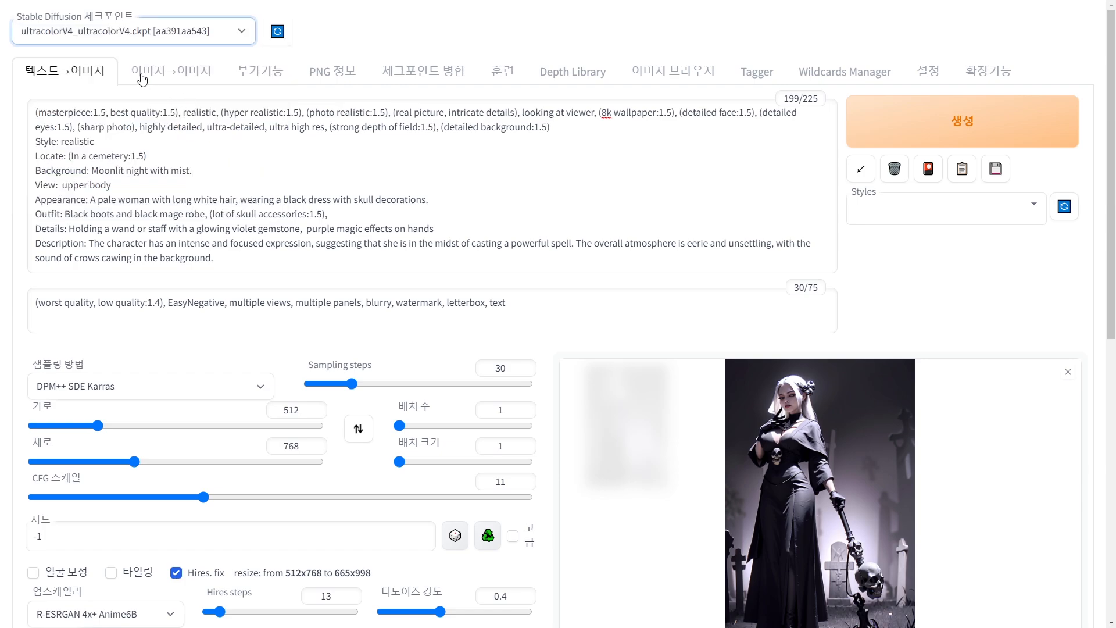
{"action": "left_click_drag", "start_coordinate": [183, 115], "coordinate": [517, 119]}
{"action": "left_click", "coordinate": [517, 119]}
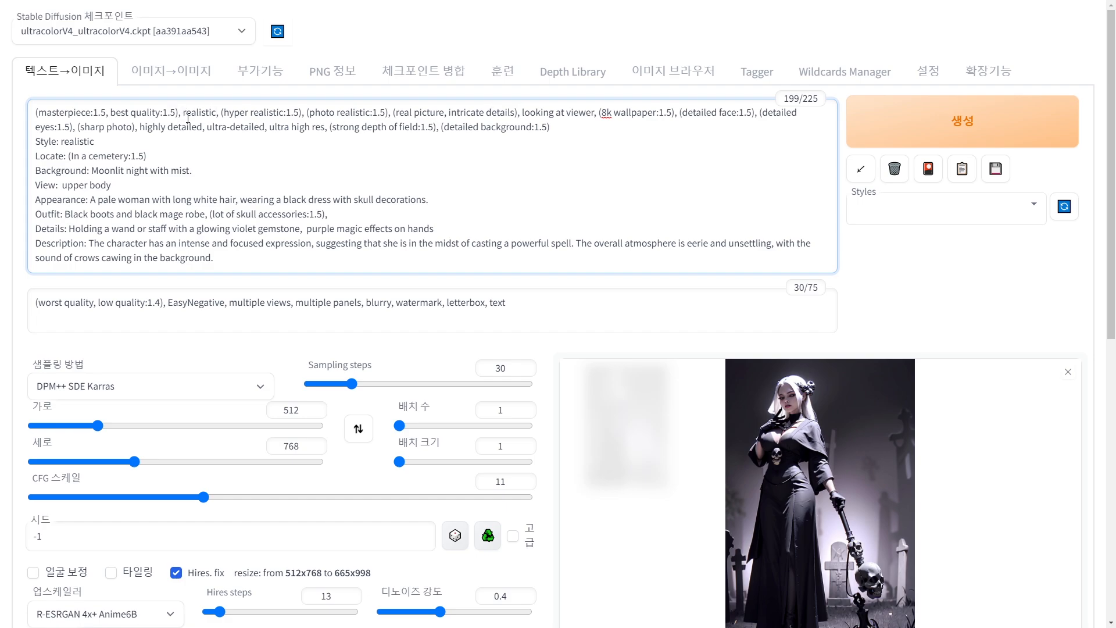
Copy and remove the tags from "realistic" through "(detailed background:1.5)" on the positive prompt's quality-tag line
{"action": "left_click_drag", "start_coordinate": [183, 112], "coordinate": [559, 128]}
{"action": "key", "text": "ctrl+c"}
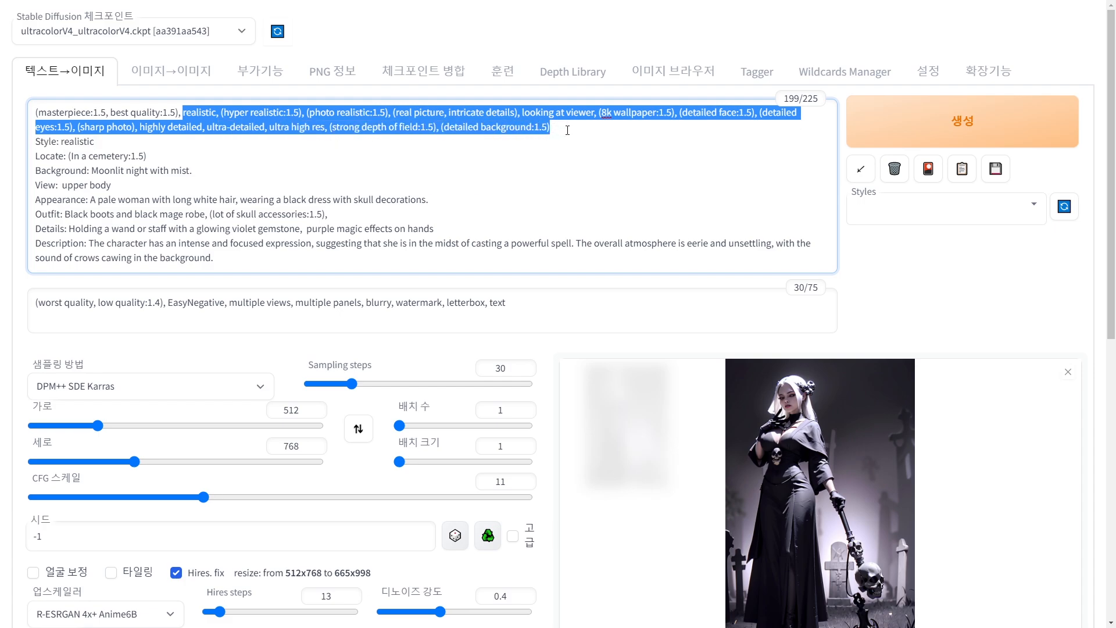
{"action": "key", "text": "BackSpace"}
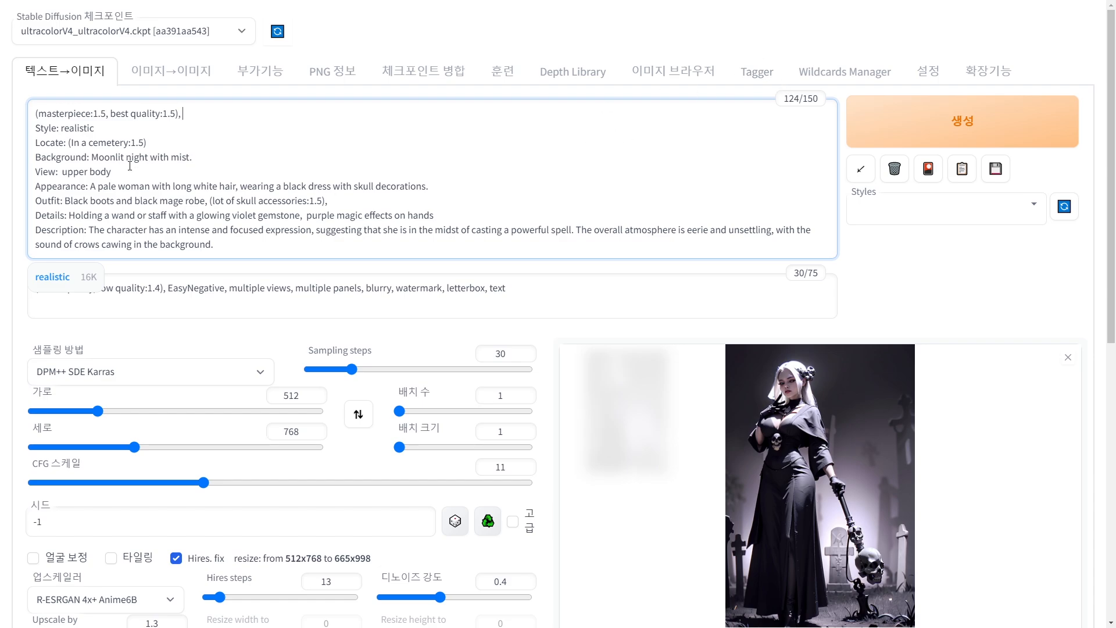
Set the positive prompt's Style line to "dark" and generate a new image to inspect at full size
{"action": "left_click_drag", "start_coordinate": [62, 130], "coordinate": [104, 128]}
{"action": "type", "text": "dark"}
{"action": "key", "text": "ctrl+Return"}
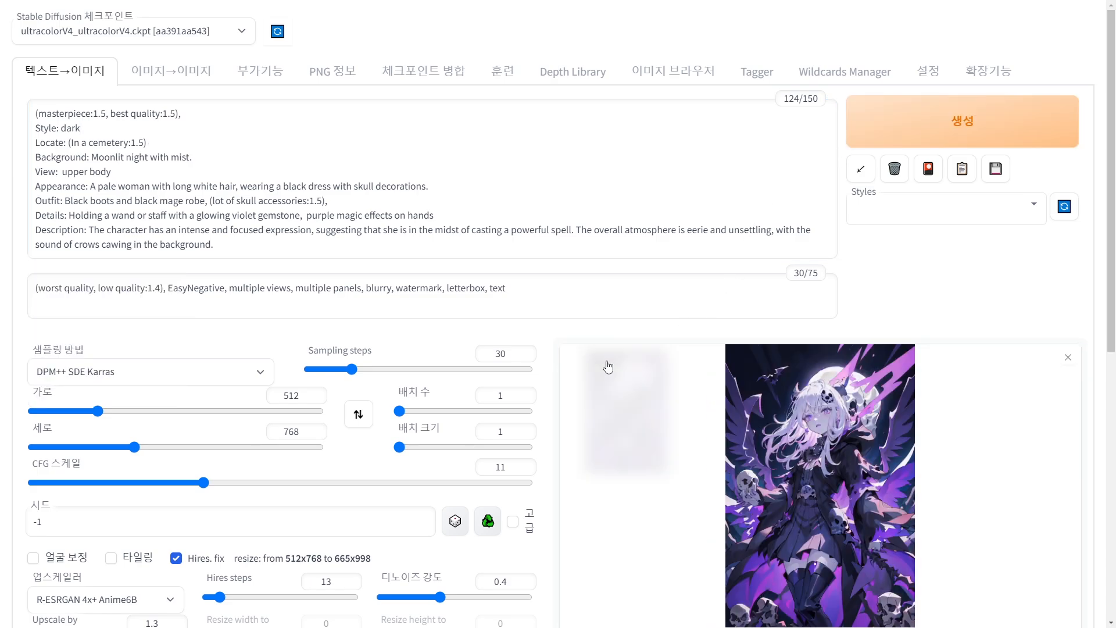
{"action": "left_click", "coordinate": [771, 407]}
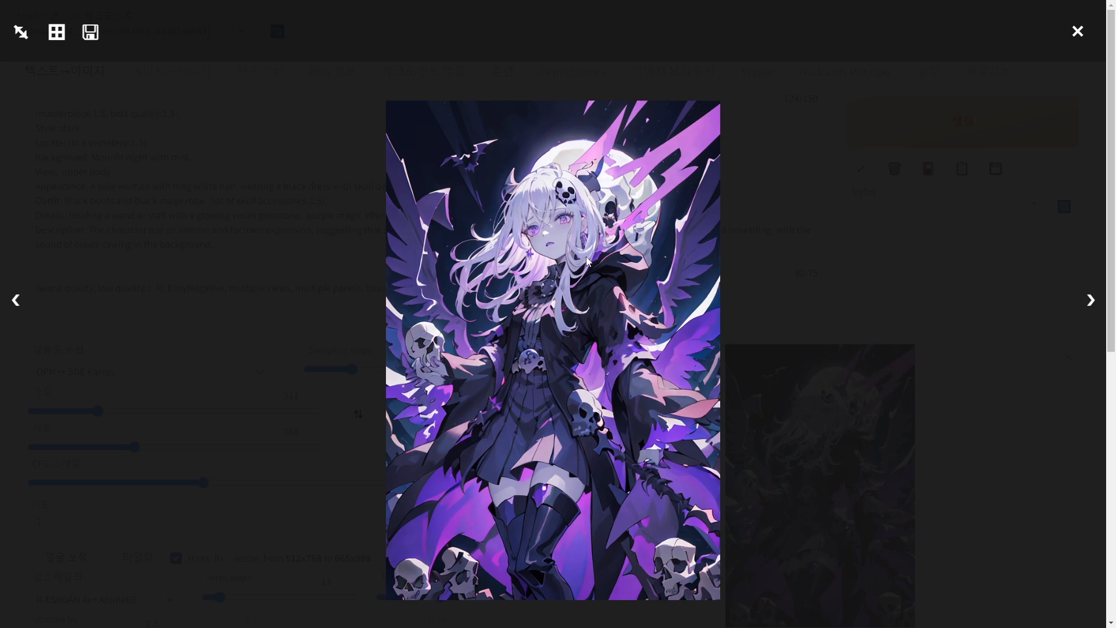
{"action": "left_click", "coordinate": [811, 334]}
Switch the Stable Diffusion checkpoint to camelliamix25D_v10.safetensors
{"action": "left_click", "coordinate": [236, 31]}
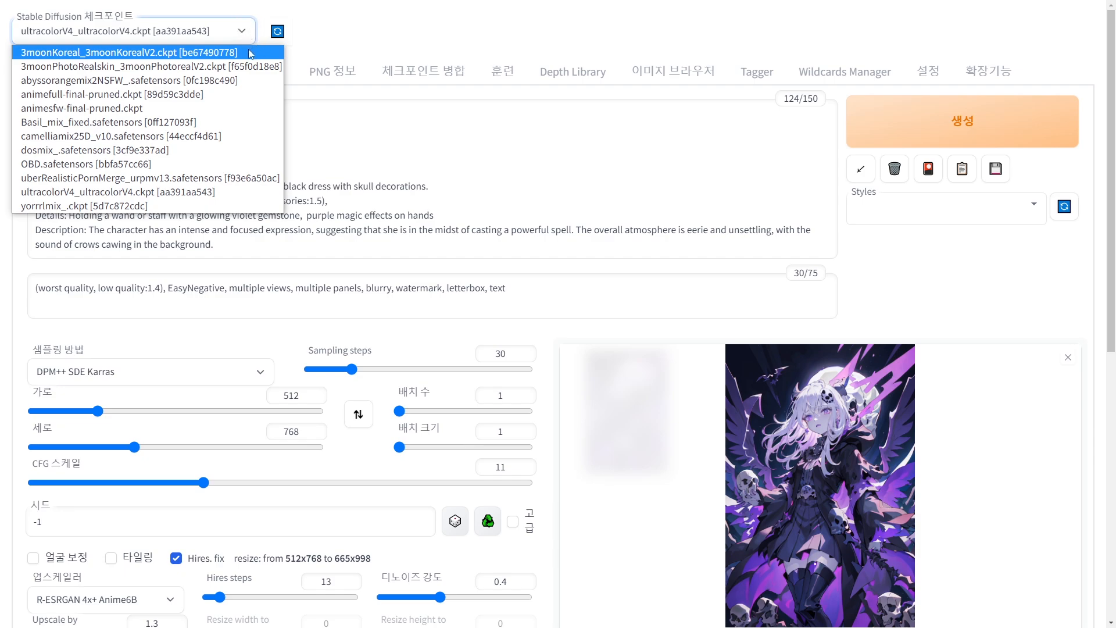
{"action": "left_click", "coordinate": [120, 137]}
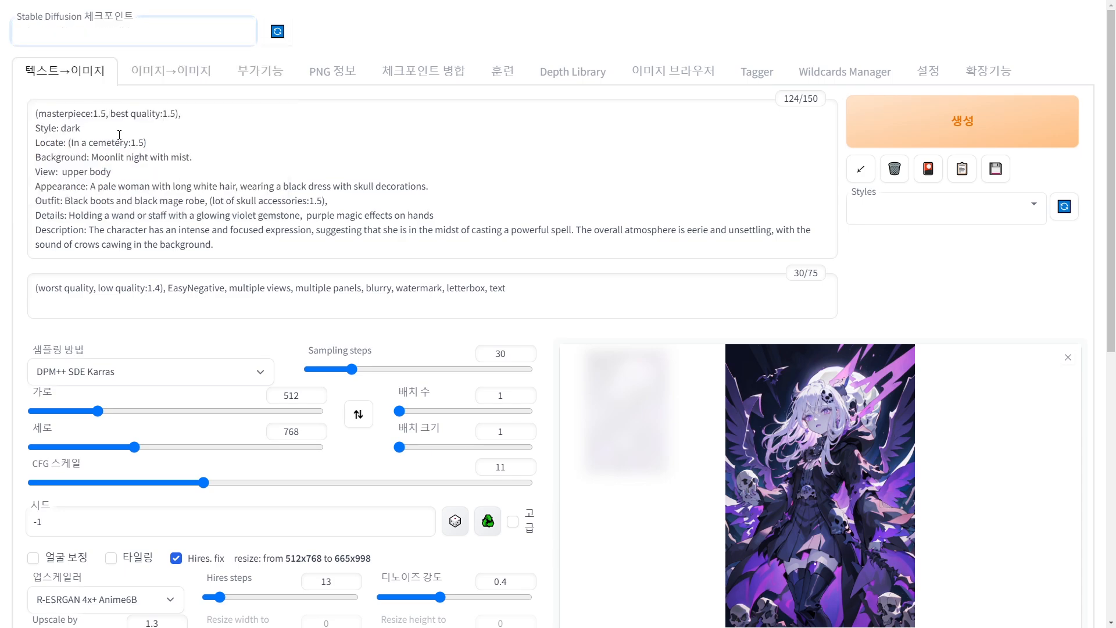
{"action": "left_click", "coordinate": [204, 138]}
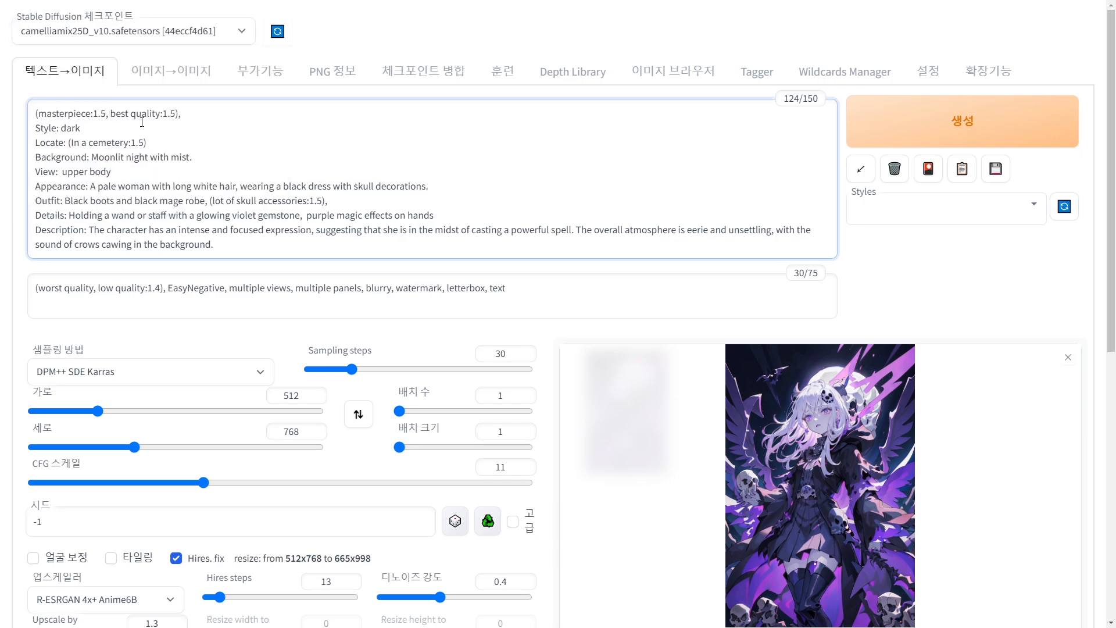
Paste the copied realism and detail tags back after "(masterpiece:1.5, best quality:1.5)," in the positive prompt
{"action": "left_click_drag", "start_coordinate": [36, 114], "coordinate": [192, 114]}
{"action": "left_click", "coordinate": [211, 117]}
{"action": "key", "text": "ctrl+v"}
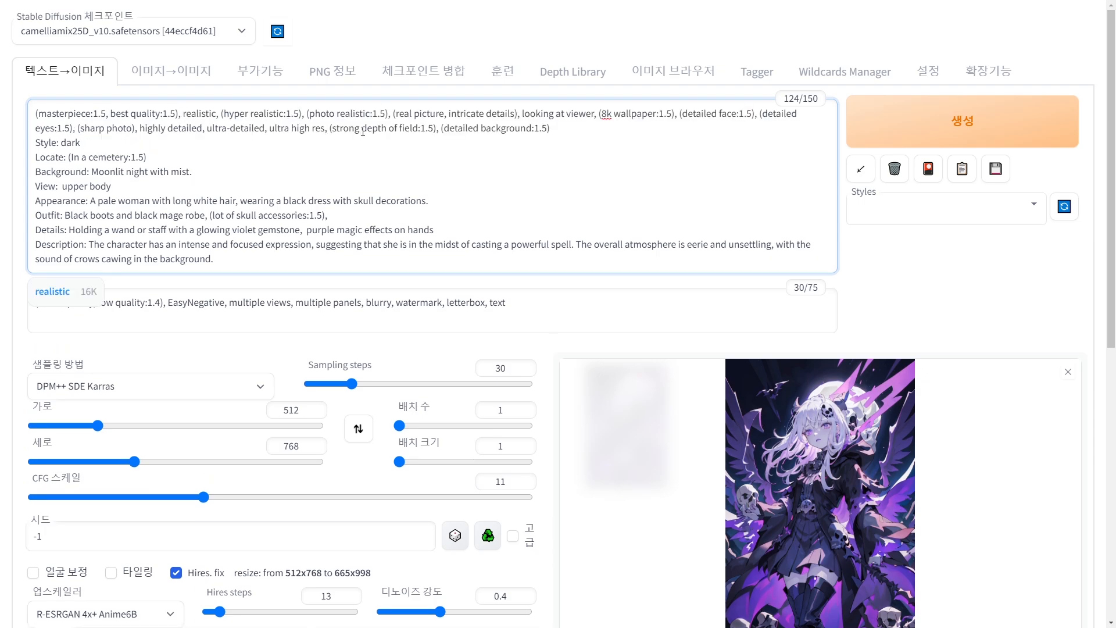
Review the quality tags and the template lines from Style through Description in the positive prompt
{"action": "left_click_drag", "start_coordinate": [186, 114], "coordinate": [231, 114]}
{"action": "left_click", "coordinate": [230, 115]}
{"action": "left_click_drag", "start_coordinate": [571, 129], "coordinate": [734, 115]}
{"action": "left_click", "coordinate": [743, 119]}
{"action": "left_click", "coordinate": [752, 121]}
{"action": "left_click_drag", "start_coordinate": [36, 141], "coordinate": [243, 259]}
{"action": "left_click", "coordinate": [243, 256]}
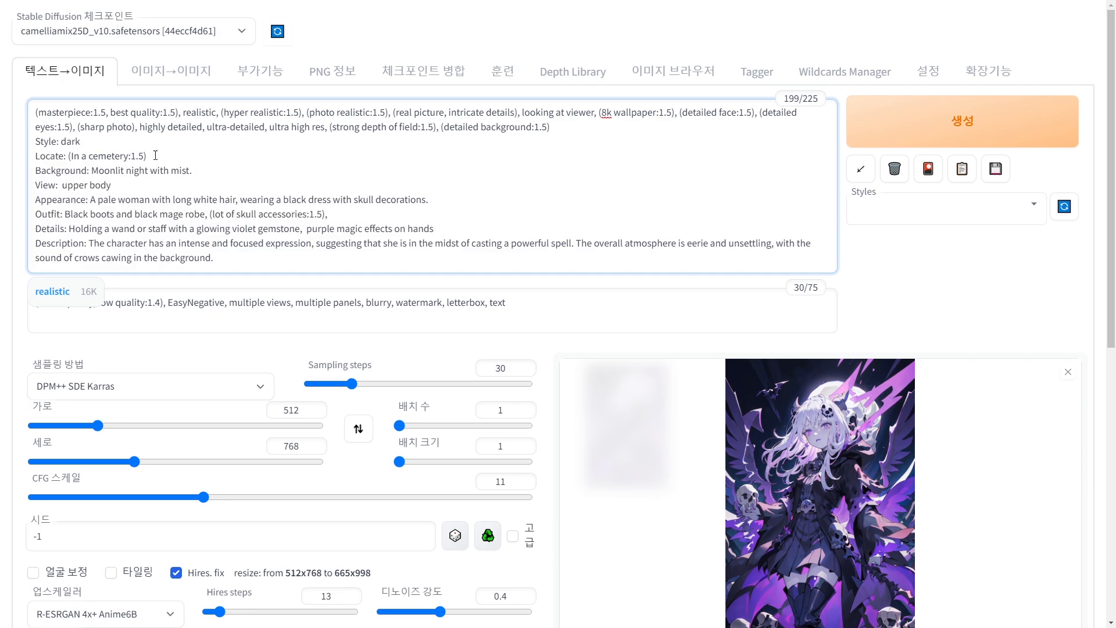
{"action": "left_click_drag", "start_coordinate": [36, 142], "coordinate": [219, 231]}
{"action": "left_click", "coordinate": [246, 247]}
Switch to ChatGPT to examine the necromancer template keywords, and return to Stable Diffusion to compare them with the positive prompt
{"action": "key", "text": "alt+Tab"}
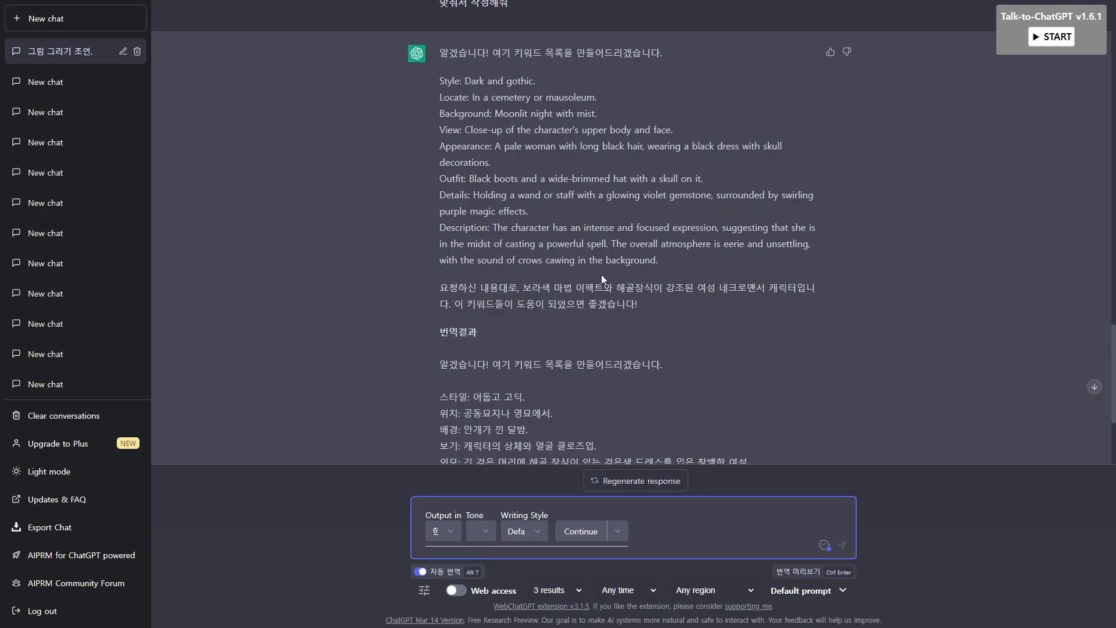
{"action": "scroll", "coordinate": [566, 245], "scroll_direction": "up", "scroll_amount": 3}
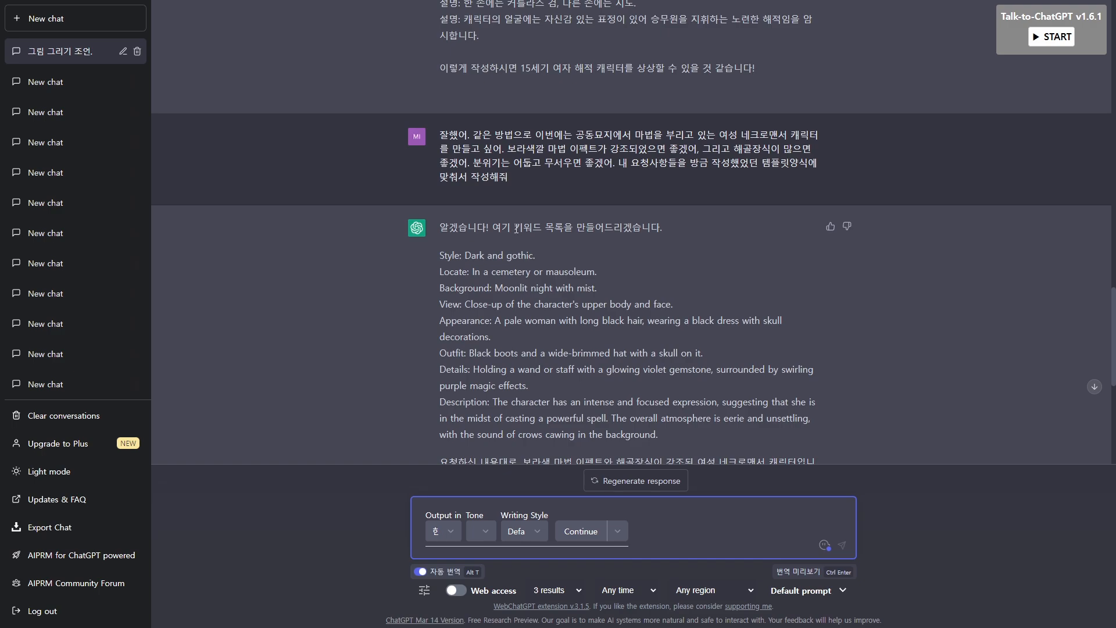
{"action": "scroll", "coordinate": [470, 259], "scroll_direction": "down", "scroll_amount": 2}
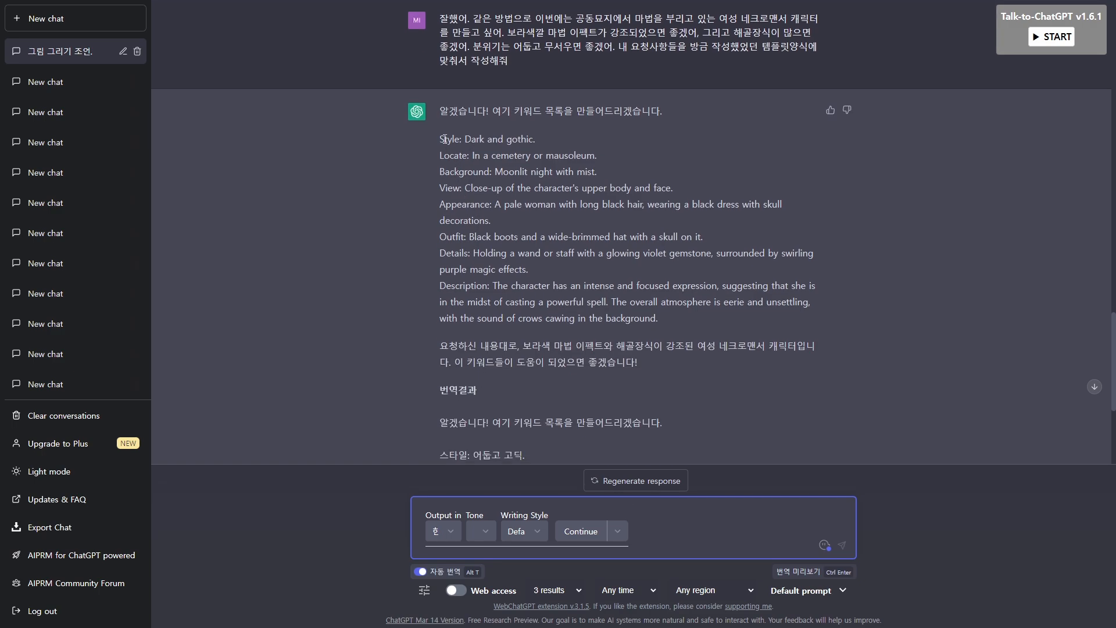
{"action": "scroll", "coordinate": [535, 245], "scroll_direction": "up", "scroll_amount": 4}
{"action": "scroll", "coordinate": [513, 249], "scroll_direction": "down", "scroll_amount": 3}
{"action": "left_click_drag", "start_coordinate": [440, 197], "coordinate": [664, 386]}
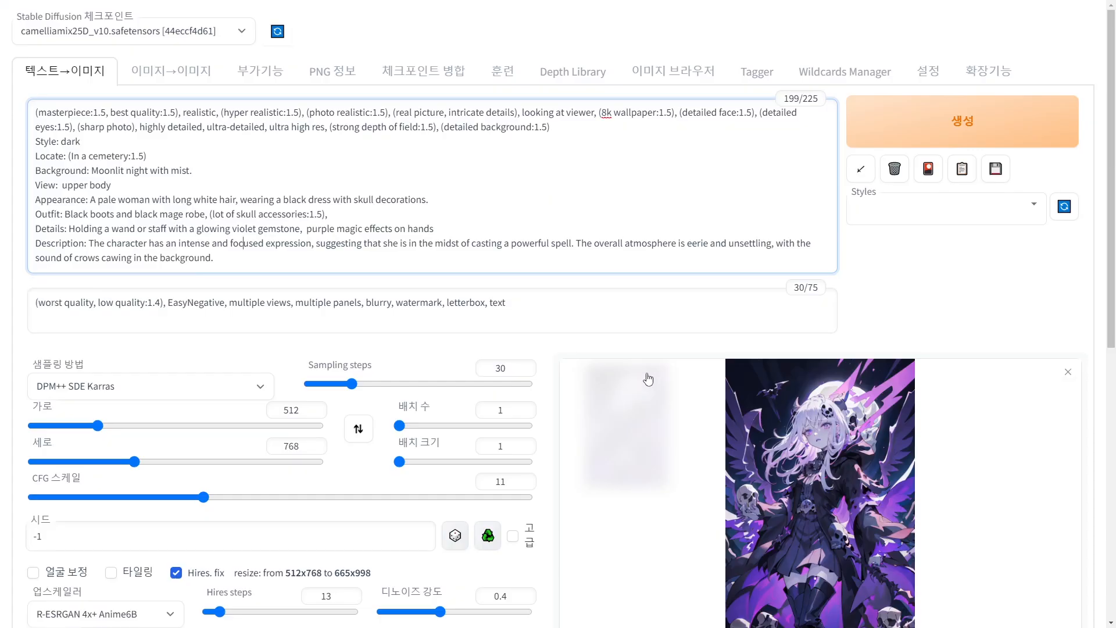
{"action": "left_click_drag", "start_coordinate": [36, 143], "coordinate": [230, 230]}
{"action": "left_click", "coordinate": [230, 231]}
Review the sampling steps value and the other generation parameters below the prompts
{"action": "scroll", "coordinate": [625, 337], "scroll_direction": "down", "scroll_amount": 2}
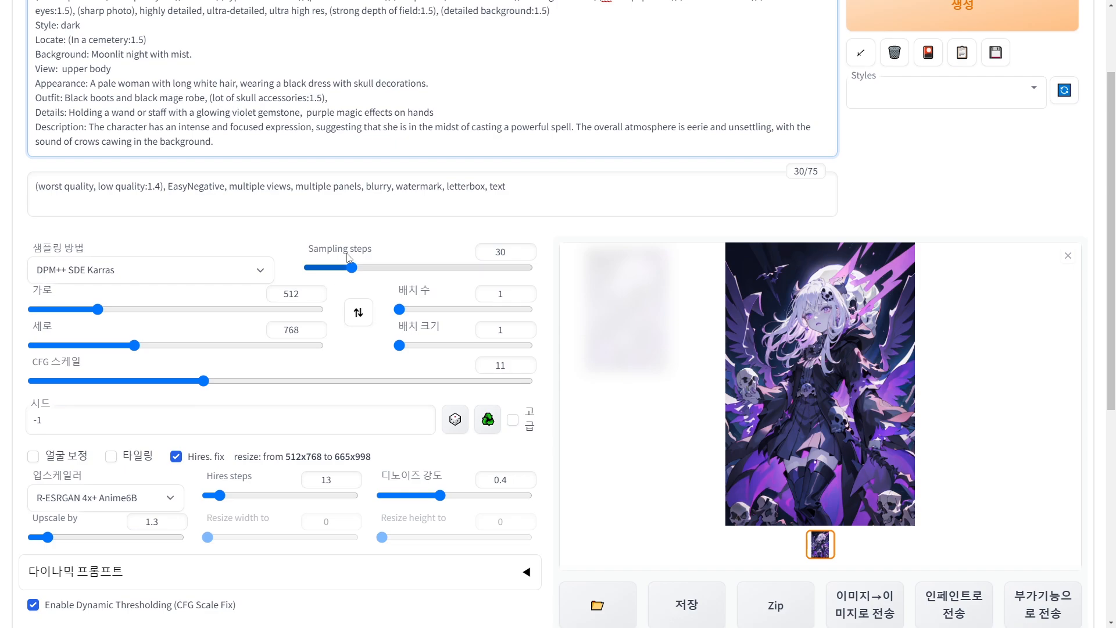
{"action": "left_click", "coordinate": [498, 253]}
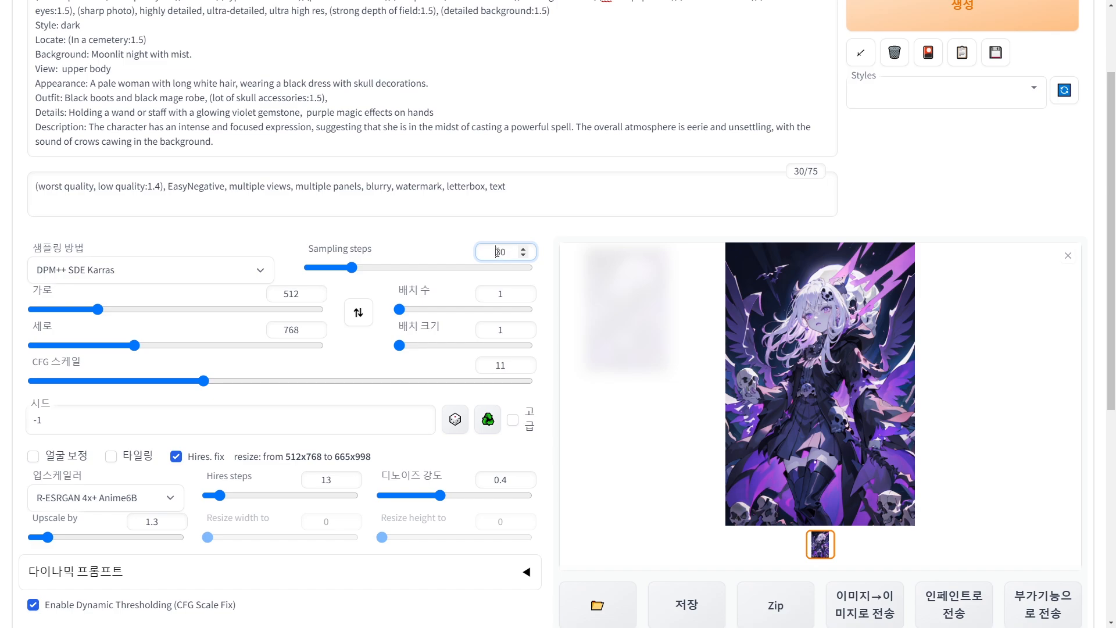
{"action": "left_click_drag", "start_coordinate": [496, 251], "coordinate": [510, 253]}
{"action": "left_click", "coordinate": [510, 252]}
{"action": "scroll", "coordinate": [184, 309], "scroll_direction": "up", "scroll_amount": 1}
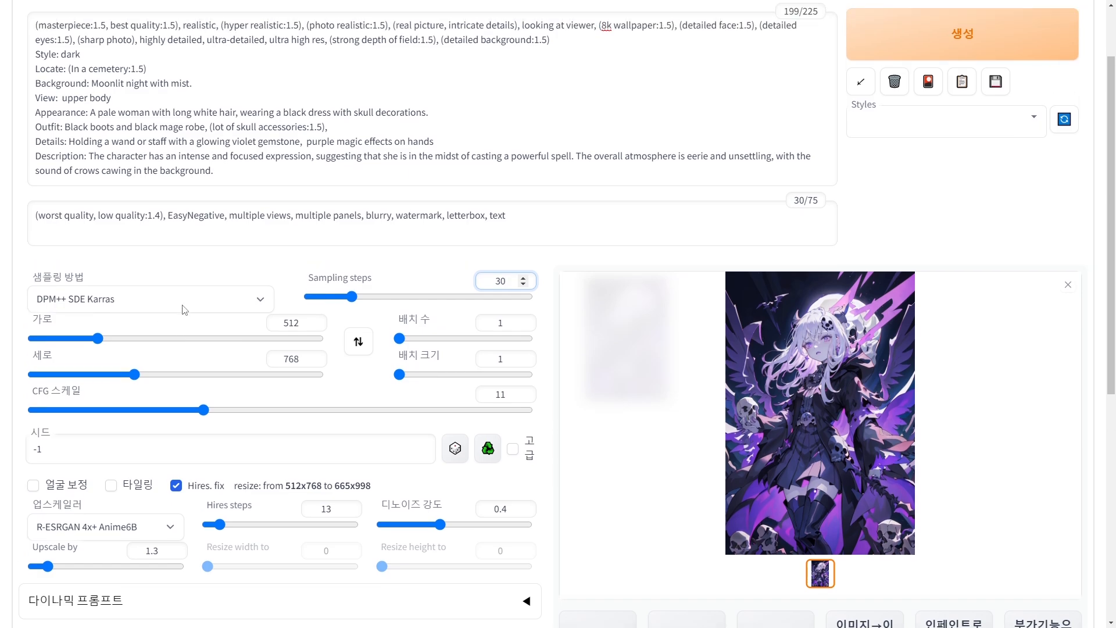
{"action": "scroll", "coordinate": [184, 310], "scroll_direction": "up", "scroll_amount": 3}
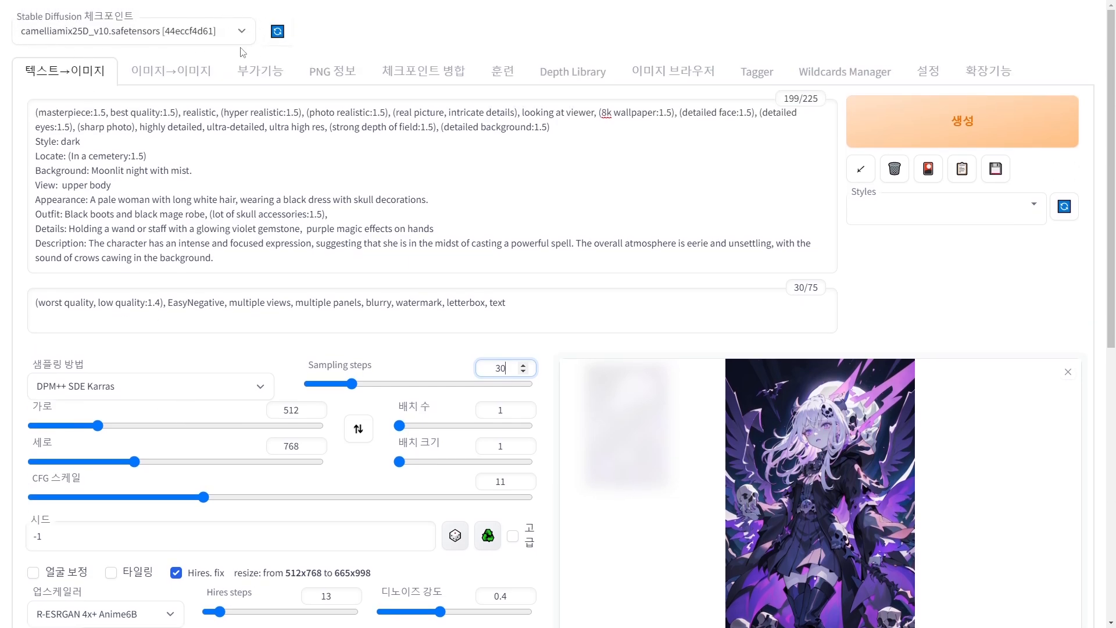
{"action": "scroll", "coordinate": [116, 326], "scroll_direction": "down", "scroll_amount": 1}
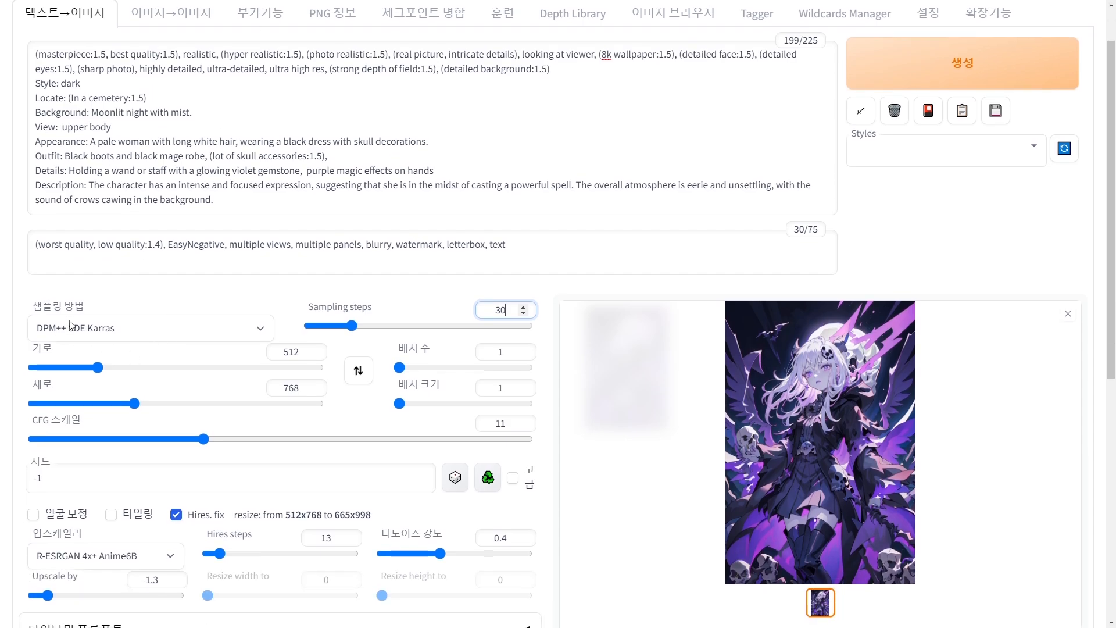
Look through the available sampling methods without changing the selection, and check the chosen checkpoint
{"action": "left_click", "coordinate": [94, 335]}
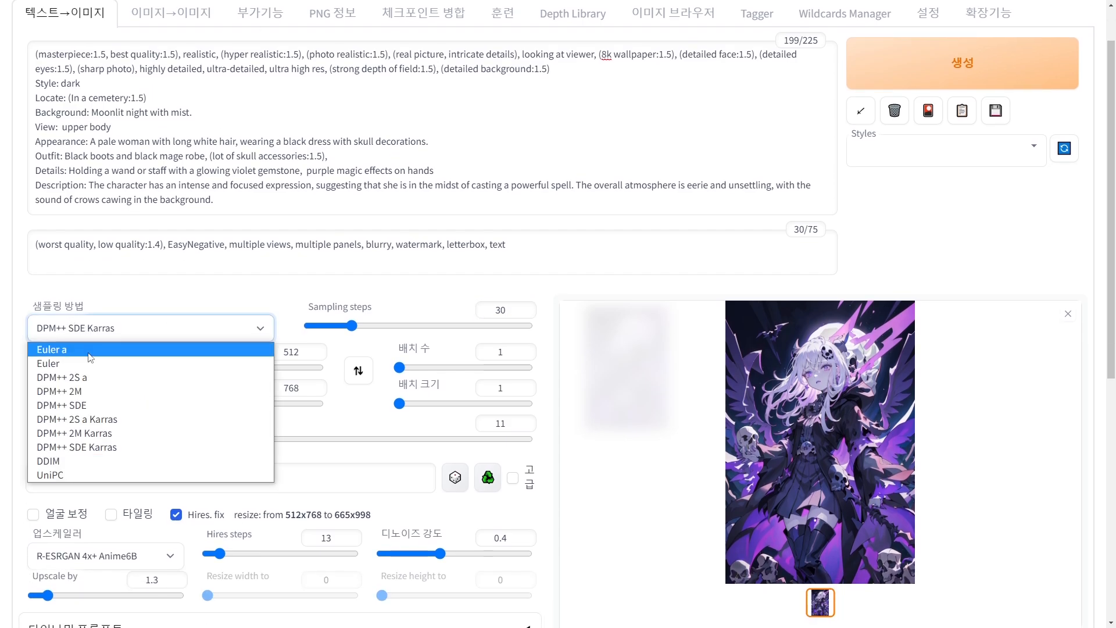
{"action": "left_click", "coordinate": [30, 292]}
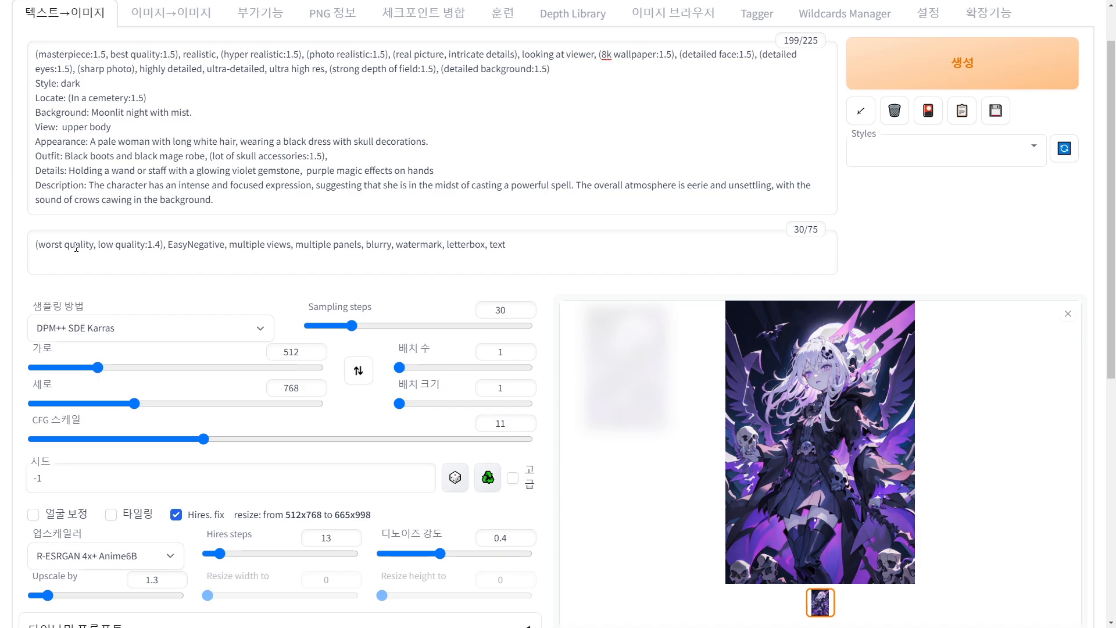
{"action": "scroll", "coordinate": [85, 32], "scroll_direction": "up", "scroll_amount": 1}
{"action": "scroll", "coordinate": [233, 267], "scroll_direction": "down", "scroll_amount": 3}
{"action": "left_click", "coordinate": [254, 220]}
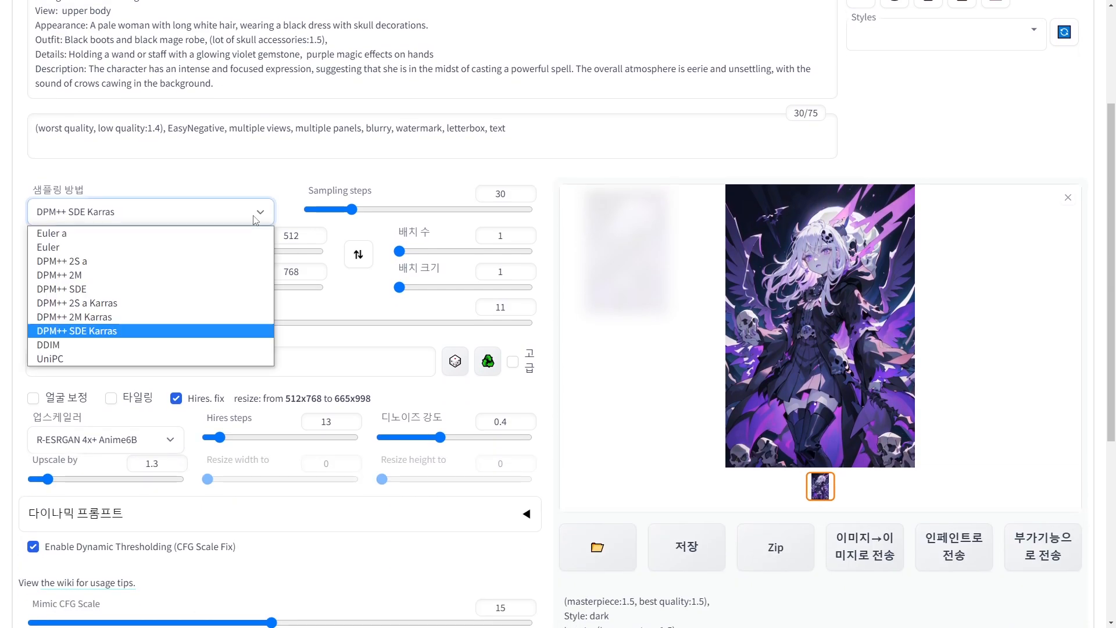
{"action": "left_click", "coordinate": [118, 217]}
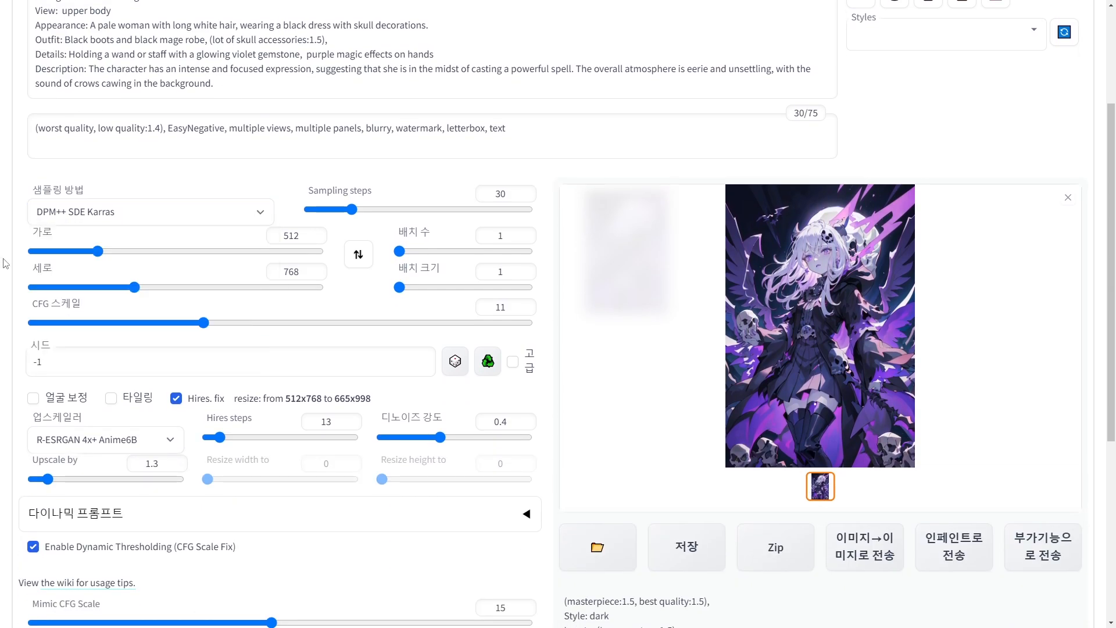
{"action": "scroll", "coordinate": [182, 212], "scroll_direction": "up", "scroll_amount": 2}
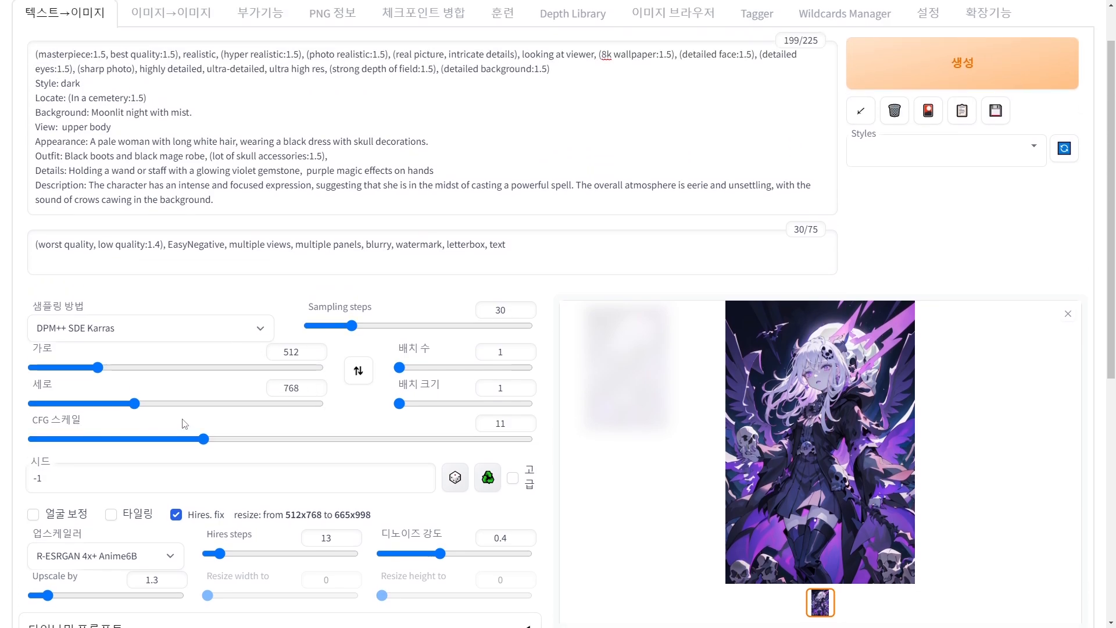
{"action": "scroll", "coordinate": [186, 424], "scroll_direction": "up", "scroll_amount": 1}
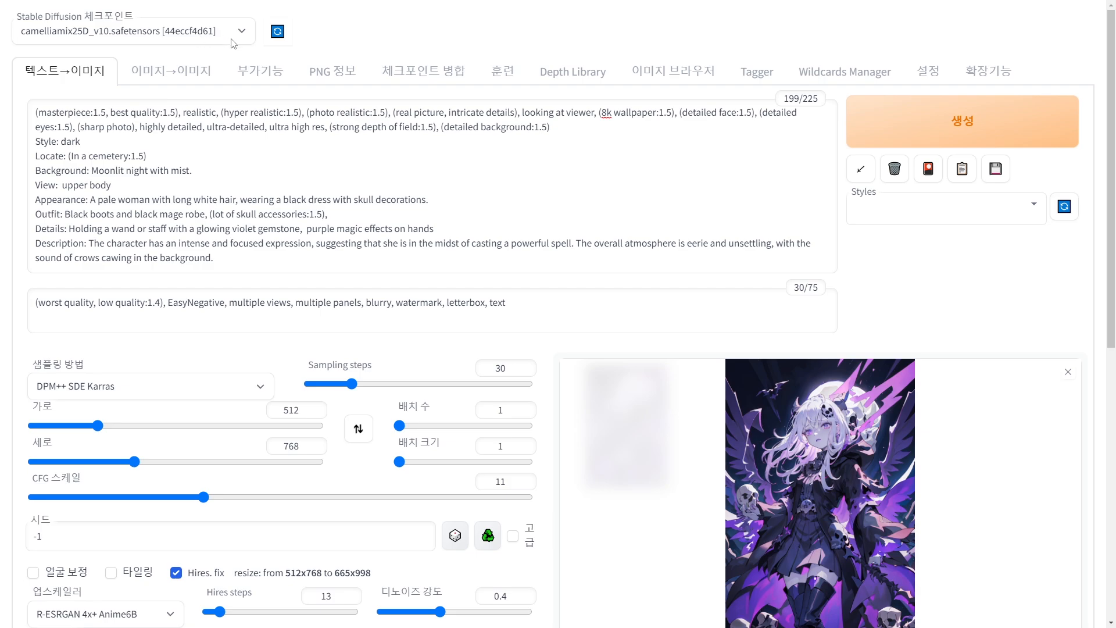
{"action": "scroll", "coordinate": [406, 237], "scroll_direction": "down", "scroll_amount": 1}
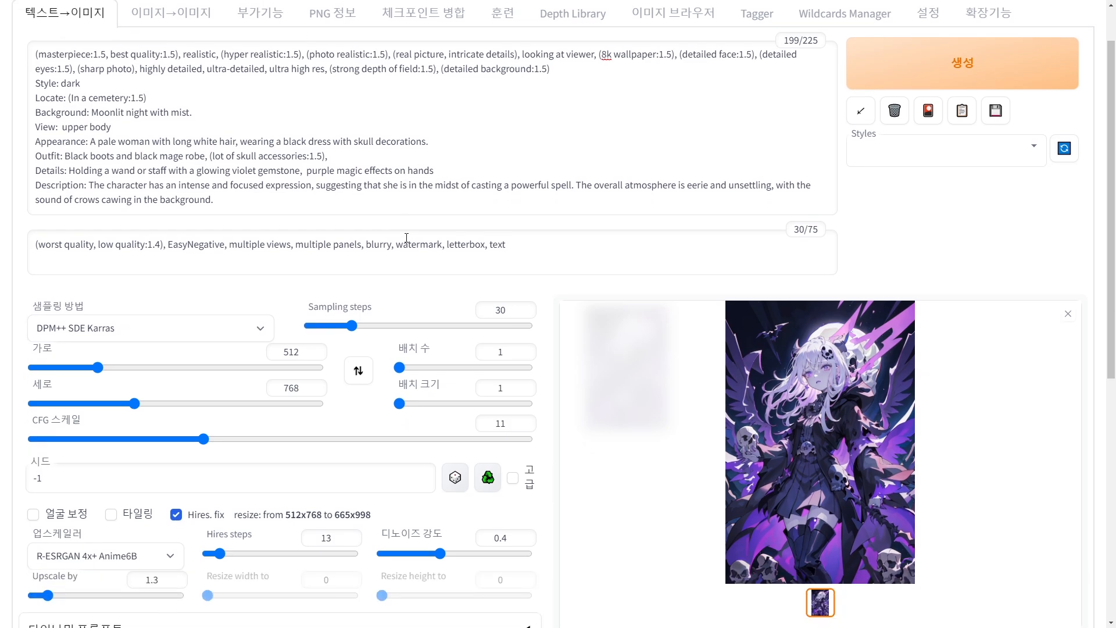
{"action": "scroll", "coordinate": [182, 62], "scroll_direction": "up", "scroll_amount": 1}
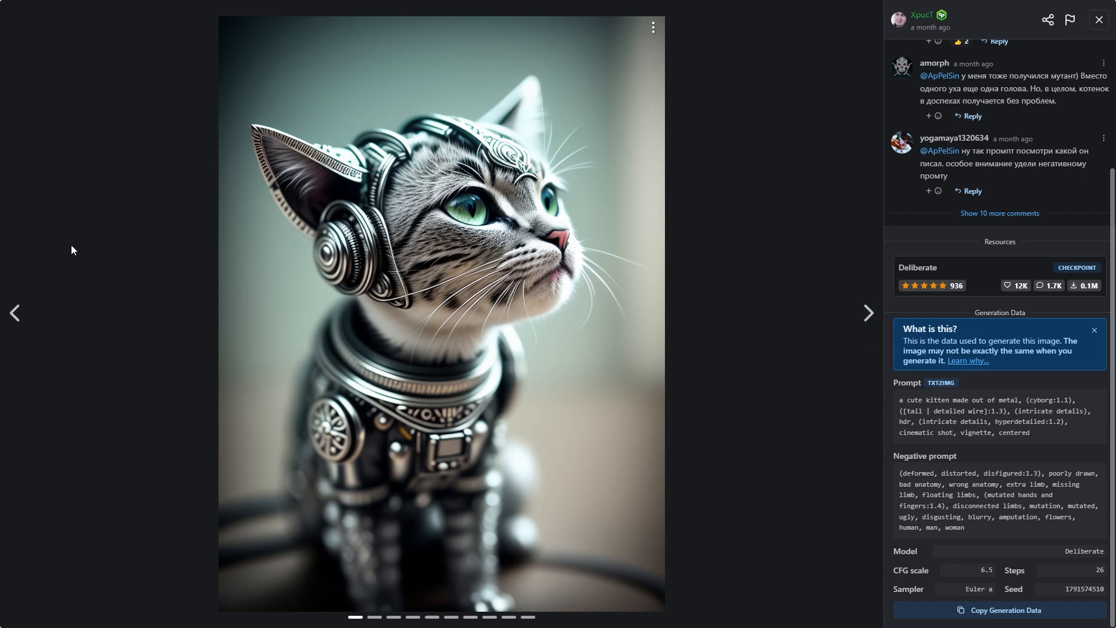
Switch to Civitai, close the metallic kitten image's details and look over the Deliberate model's sample images and version information
{"action": "left_click", "coordinate": [1093, 23]}
{"action": "scroll", "coordinate": [605, 250], "scroll_direction": "down", "scroll_amount": 1}
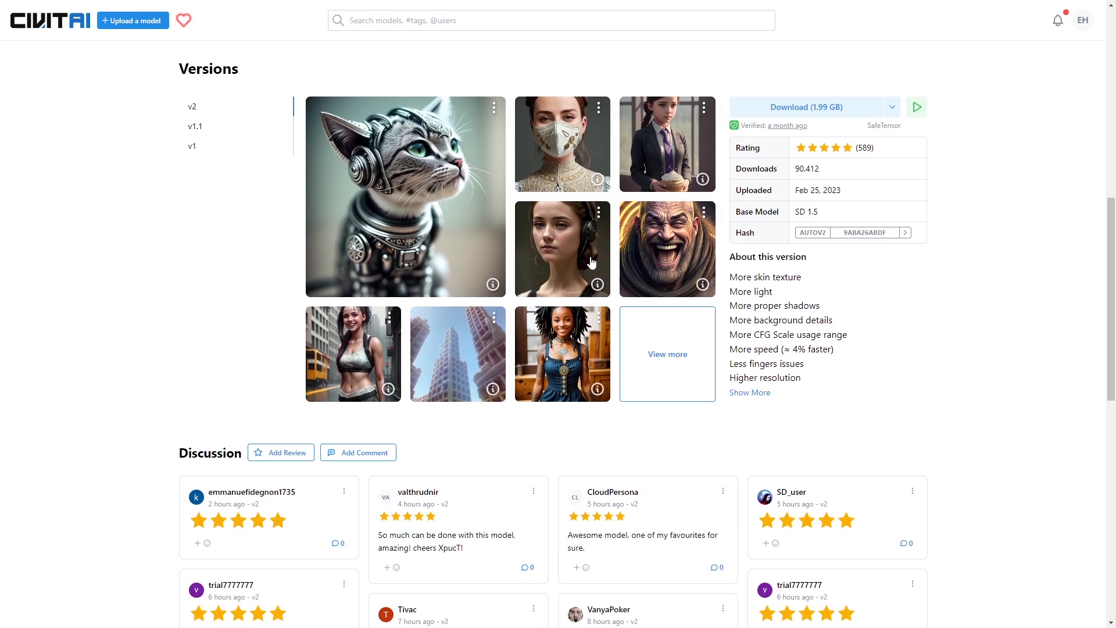
{"action": "scroll", "coordinate": [596, 308], "scroll_direction": "down", "scroll_amount": 1}
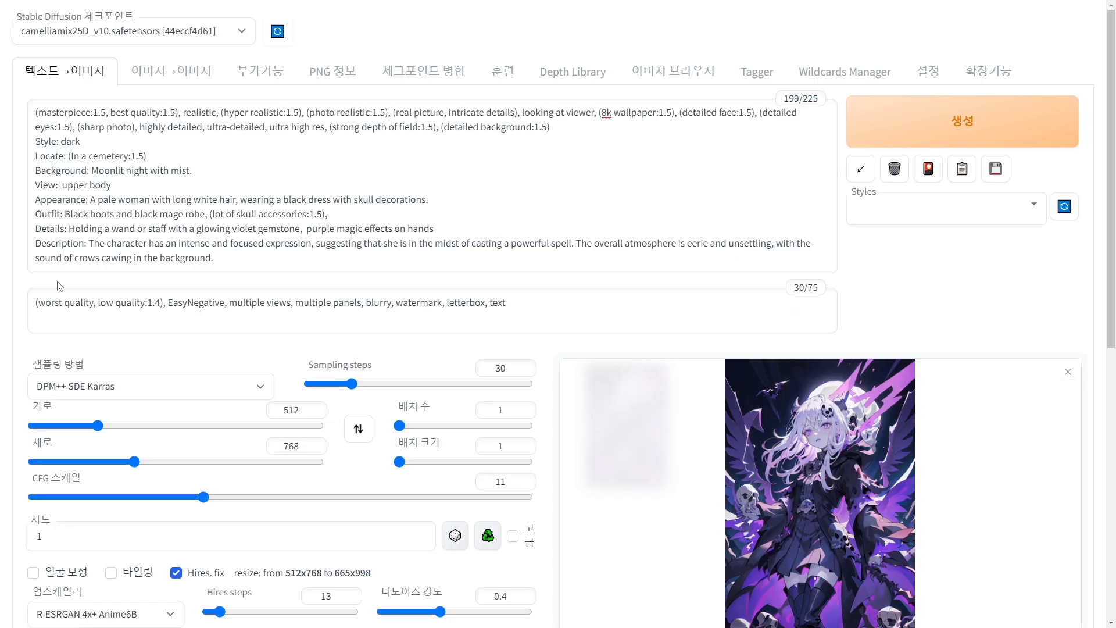
{"action": "scroll", "coordinate": [458, 199], "scroll_direction": "down", "scroll_amount": 1}
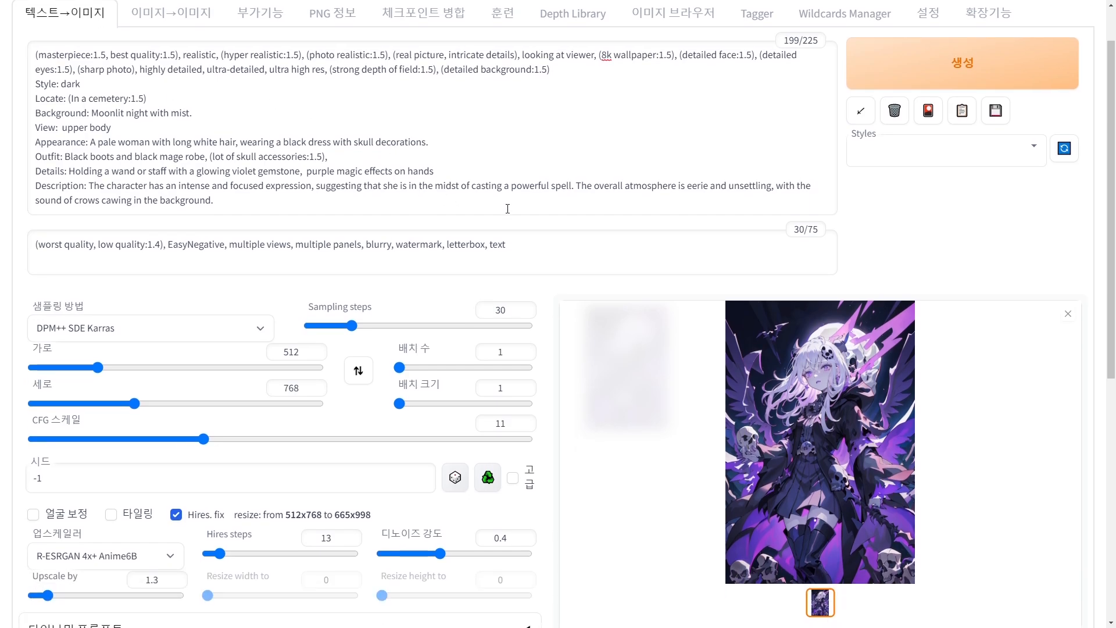
{"action": "scroll", "coordinate": [506, 213], "scroll_direction": "up", "scroll_amount": 1}
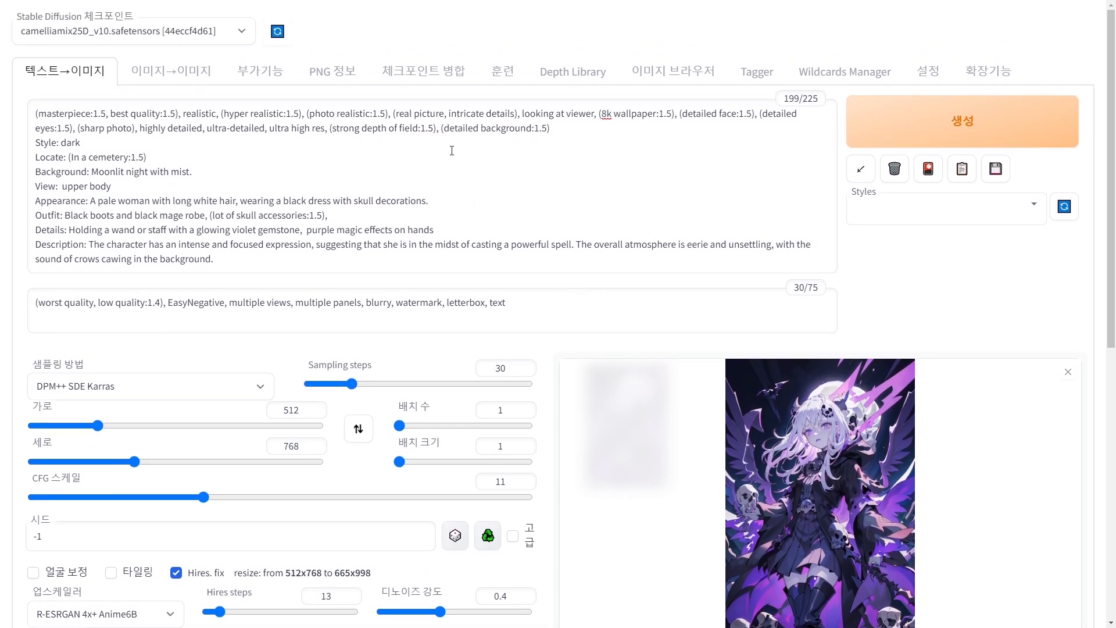
{"action": "scroll", "coordinate": [557, 270], "scroll_direction": "down", "scroll_amount": 1}
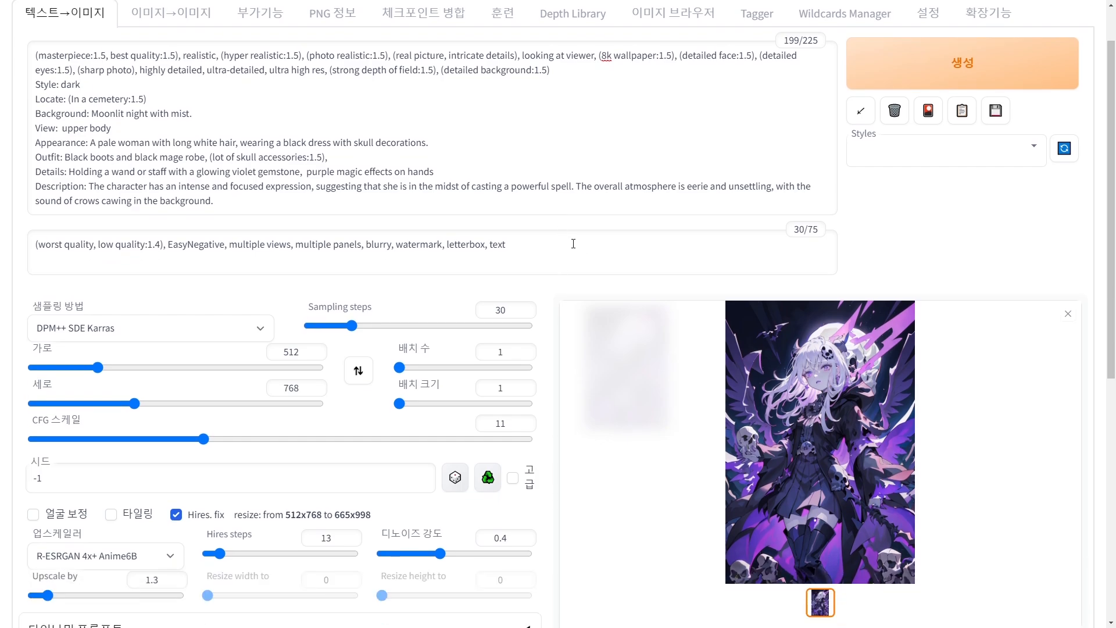
{"action": "scroll", "coordinate": [680, 248], "scroll_direction": "up", "scroll_amount": 1}
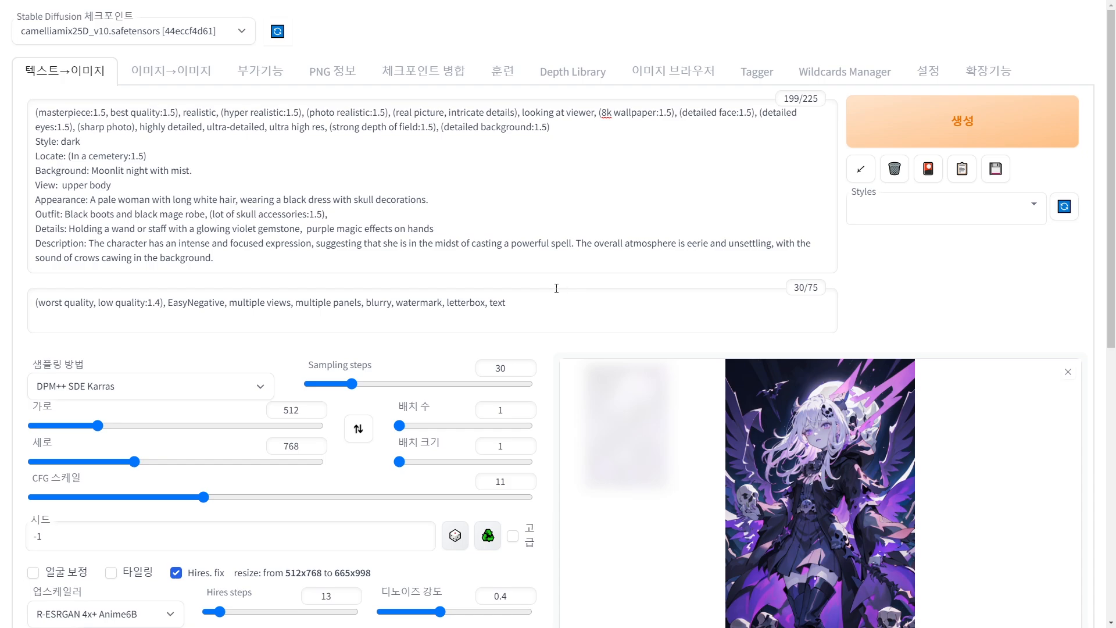
Turn Hires. fix off and back on while reviewing the upscaling settings
{"action": "scroll", "coordinate": [231, 372], "scroll_direction": "down", "scroll_amount": 4}
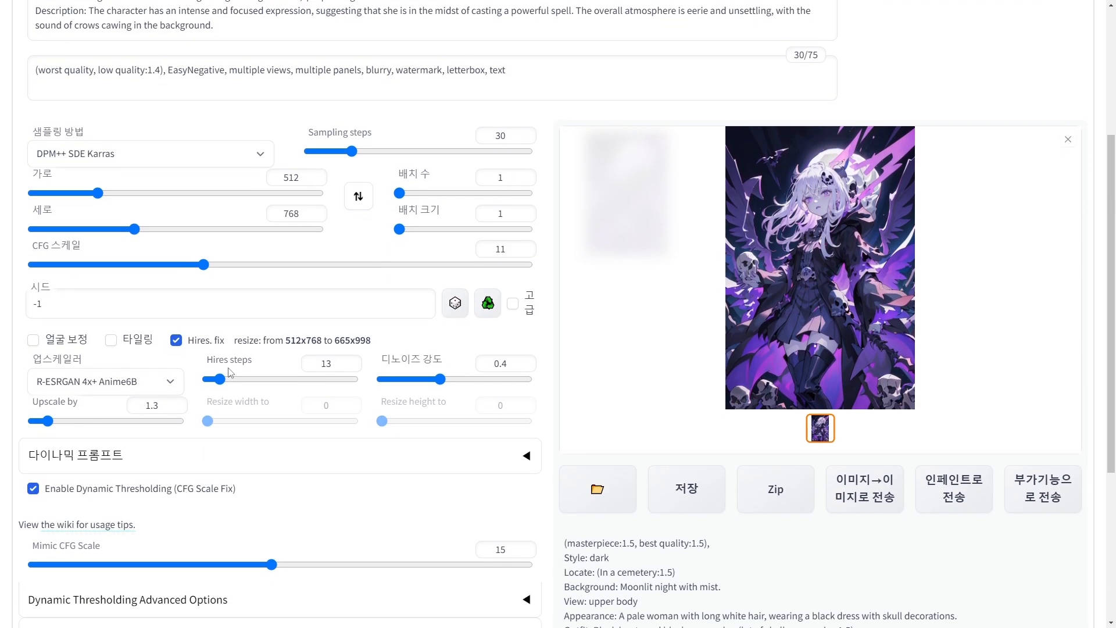
{"action": "left_click", "coordinate": [176, 340]}
{"action": "left_click", "coordinate": [176, 340]}
{"action": "scroll", "coordinate": [547, 414], "scroll_direction": "up", "scroll_amount": 4}
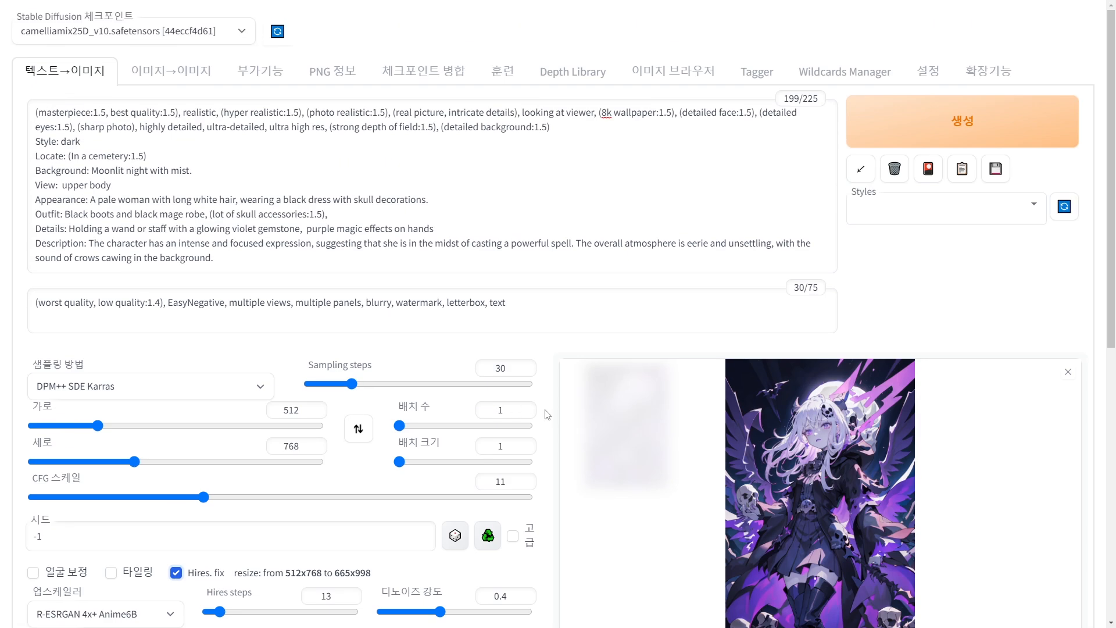
{"action": "left_click", "coordinate": [243, 76]}
{"action": "left_click", "coordinate": [98, 81]}
{"action": "scroll", "coordinate": [742, 365], "scroll_direction": "down", "scroll_amount": 1}
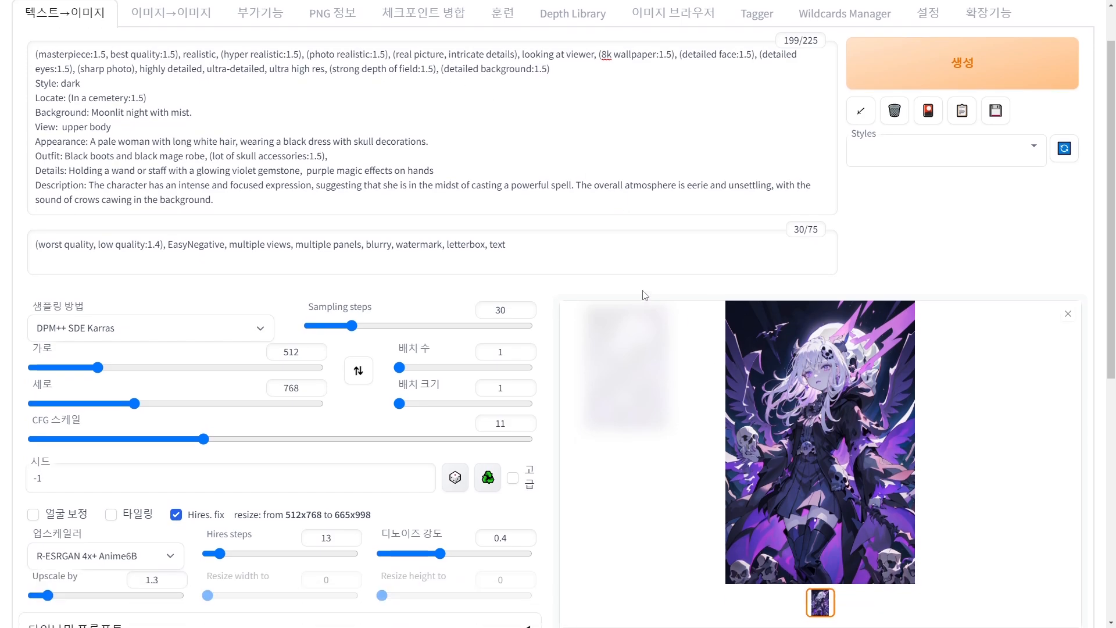
{"action": "scroll", "coordinate": [648, 296], "scroll_direction": "up", "scroll_amount": 1}
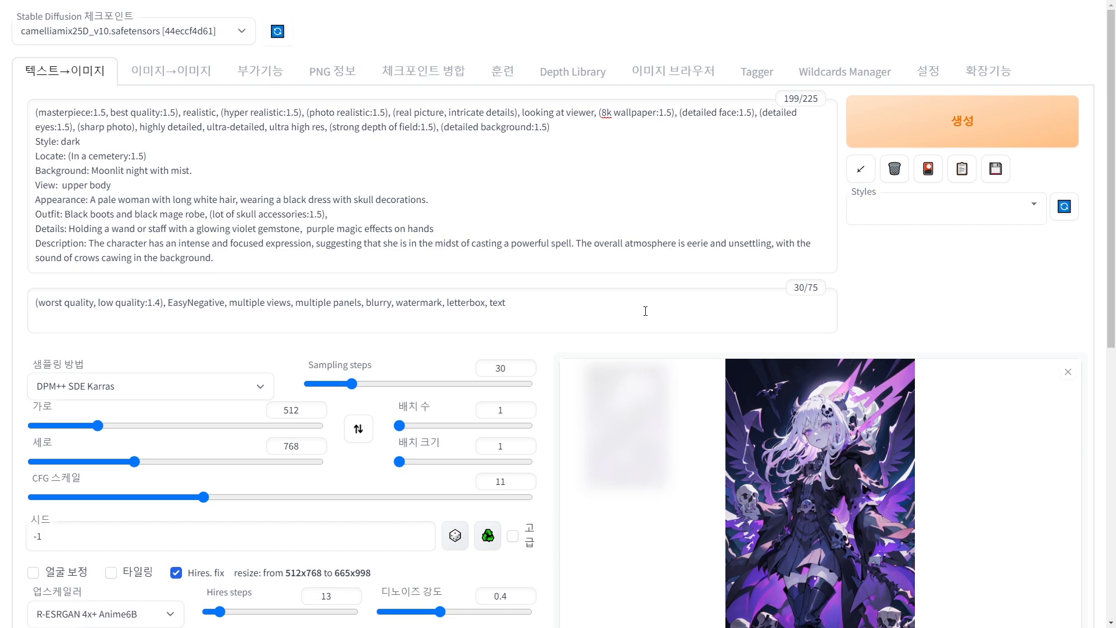
{"action": "scroll", "coordinate": [606, 321], "scroll_direction": "down", "scroll_amount": 1}
{"action": "scroll", "coordinate": [590, 321], "scroll_direction": "up", "scroll_amount": 1}
Review the full text of the negative prompt and the positive prompt
{"action": "left_click_drag", "start_coordinate": [543, 291], "coordinate": [365, 281]}
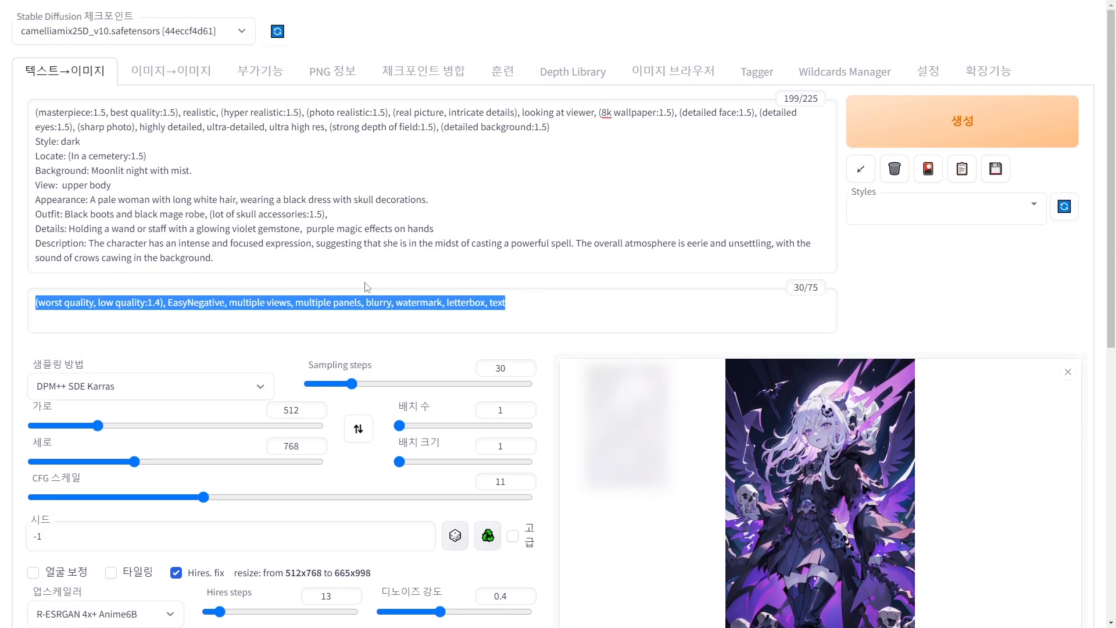
{"action": "left_click", "coordinate": [269, 267]}
{"action": "left_click_drag", "start_coordinate": [235, 254], "coordinate": [24, 136]}
{"action": "left_click", "coordinate": [279, 258]}
{"action": "left_click", "coordinate": [41, 113]}
{"action": "left_click", "coordinate": [295, 260]}
{"action": "left_click", "coordinate": [36, 113]}
{"action": "left_click", "coordinate": [274, 259]}
{"action": "left_click", "coordinate": [303, 258]}
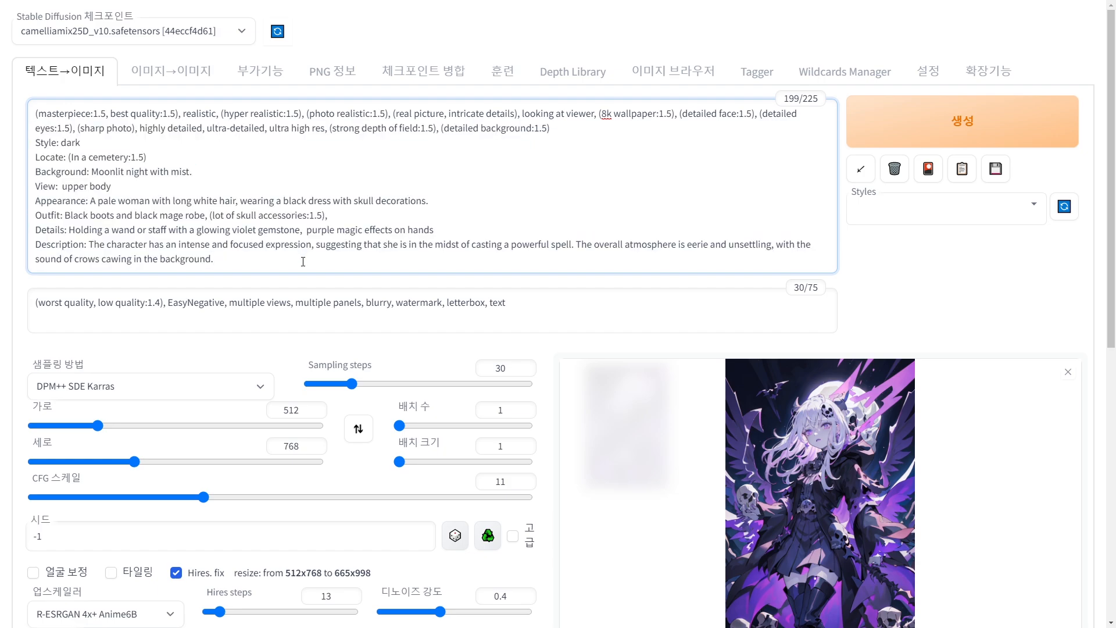